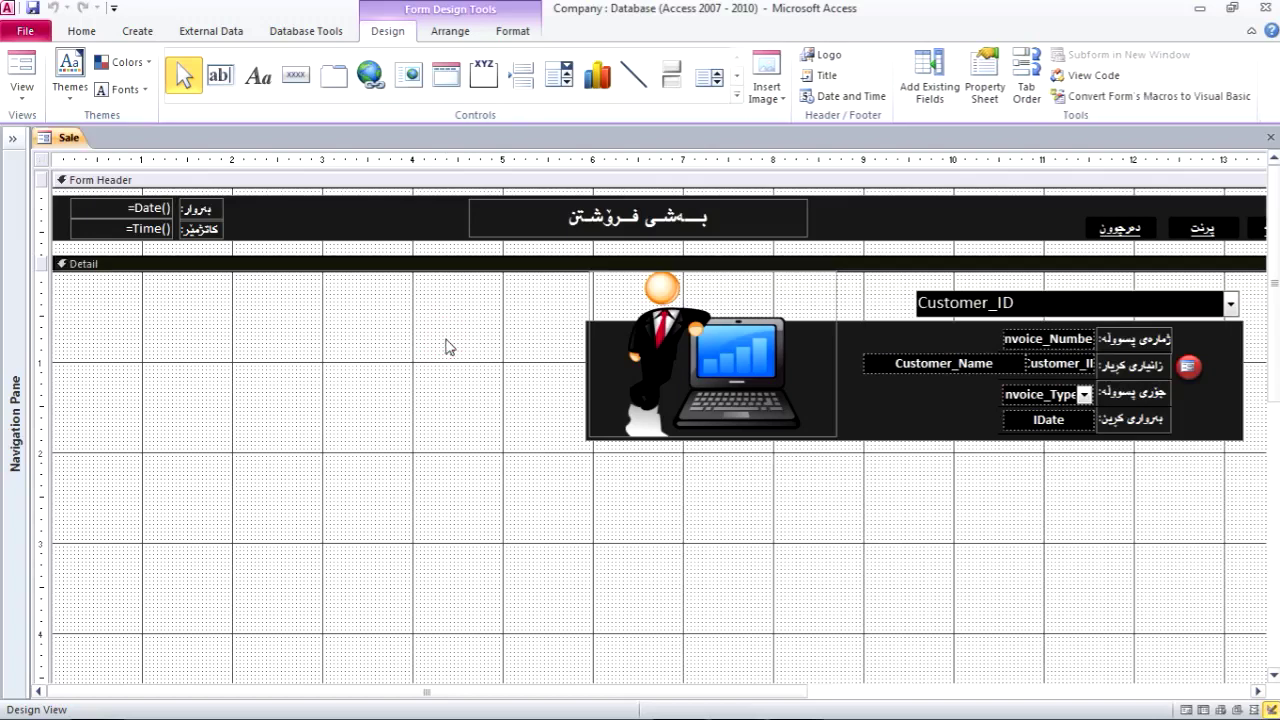
# Start the Form Wizard with the Sale_Reg table as the source of the new form
pyautogui.scroll(3, 449, 347)
pyautogui.click(13, 138)
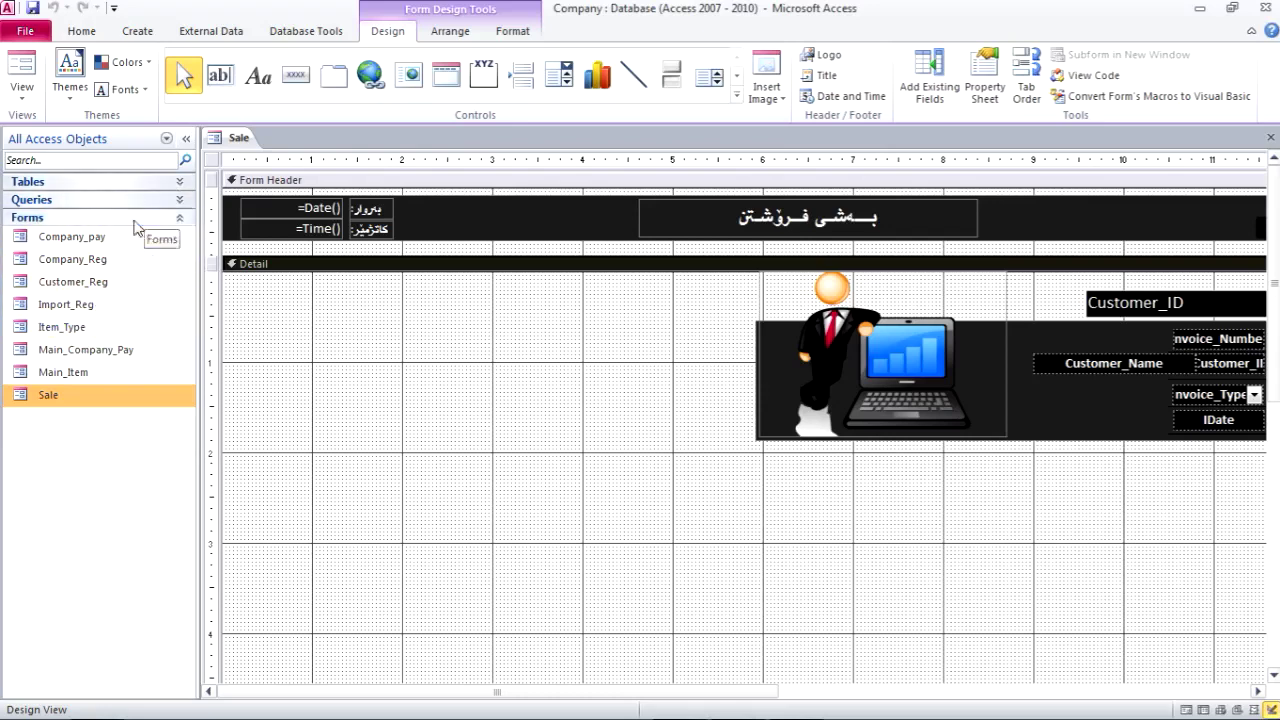
pyautogui.click(178, 181)
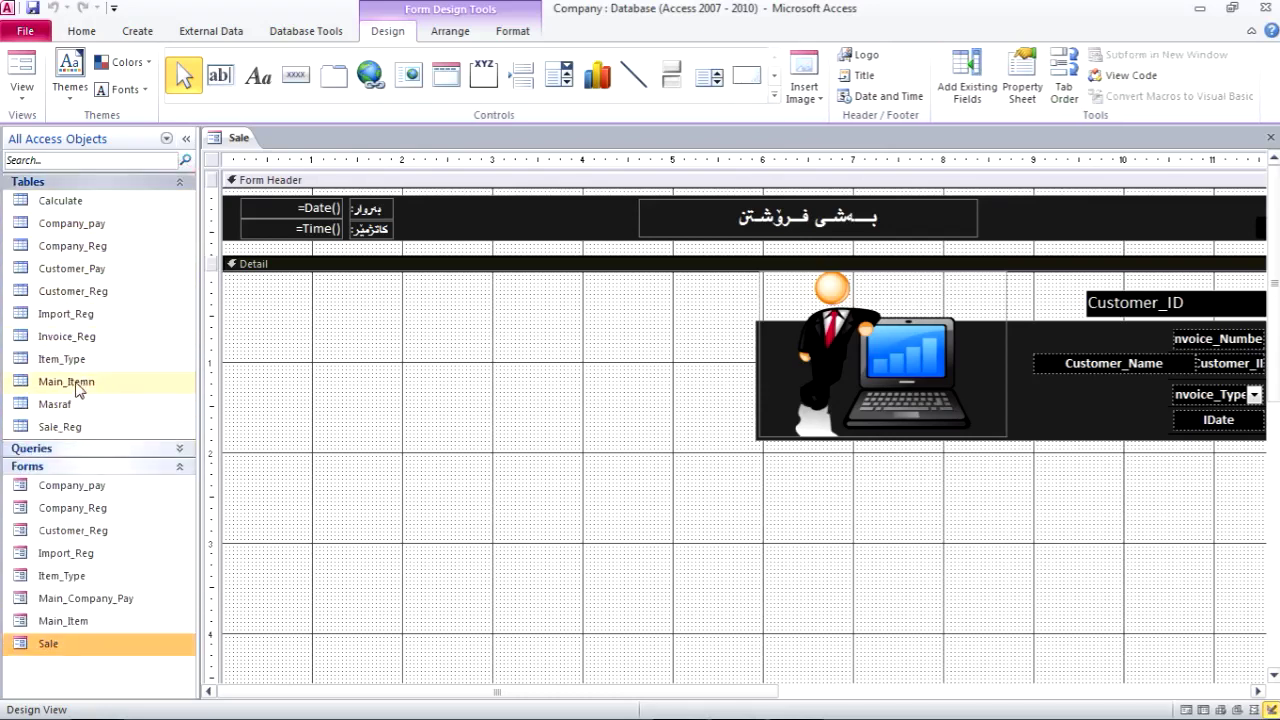
pyautogui.click(61, 427)
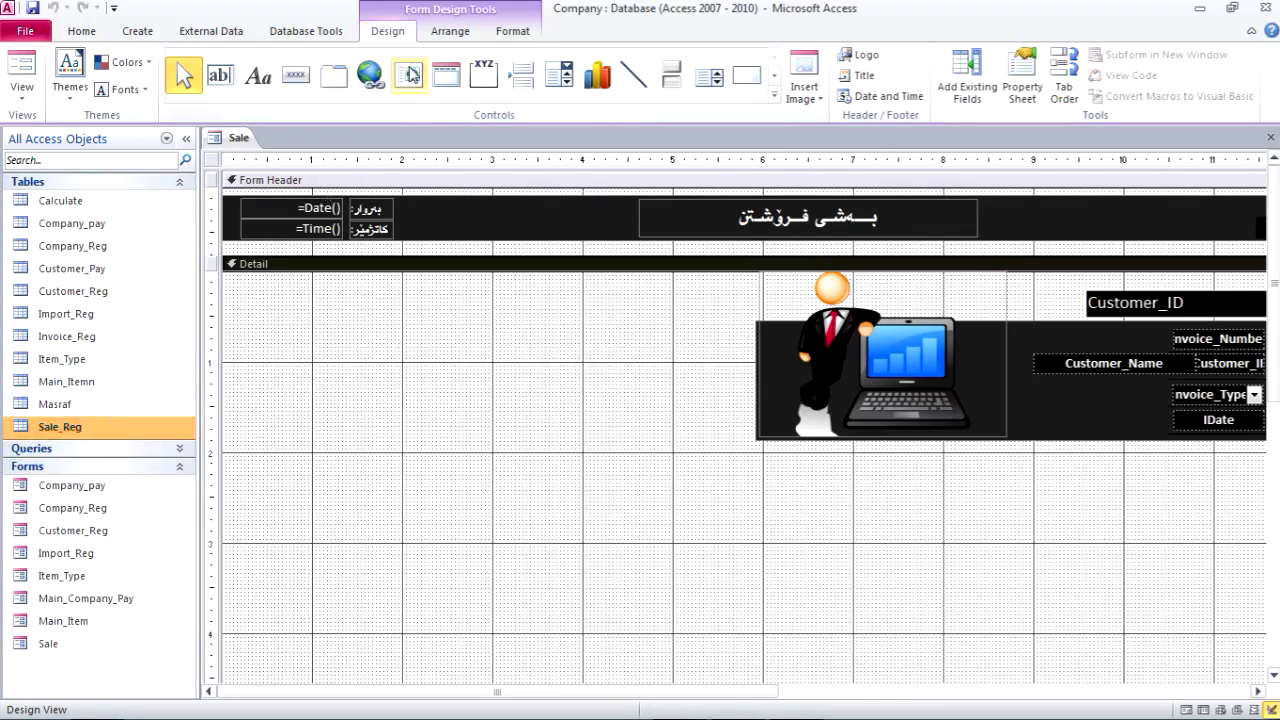
pyautogui.click(135, 31)
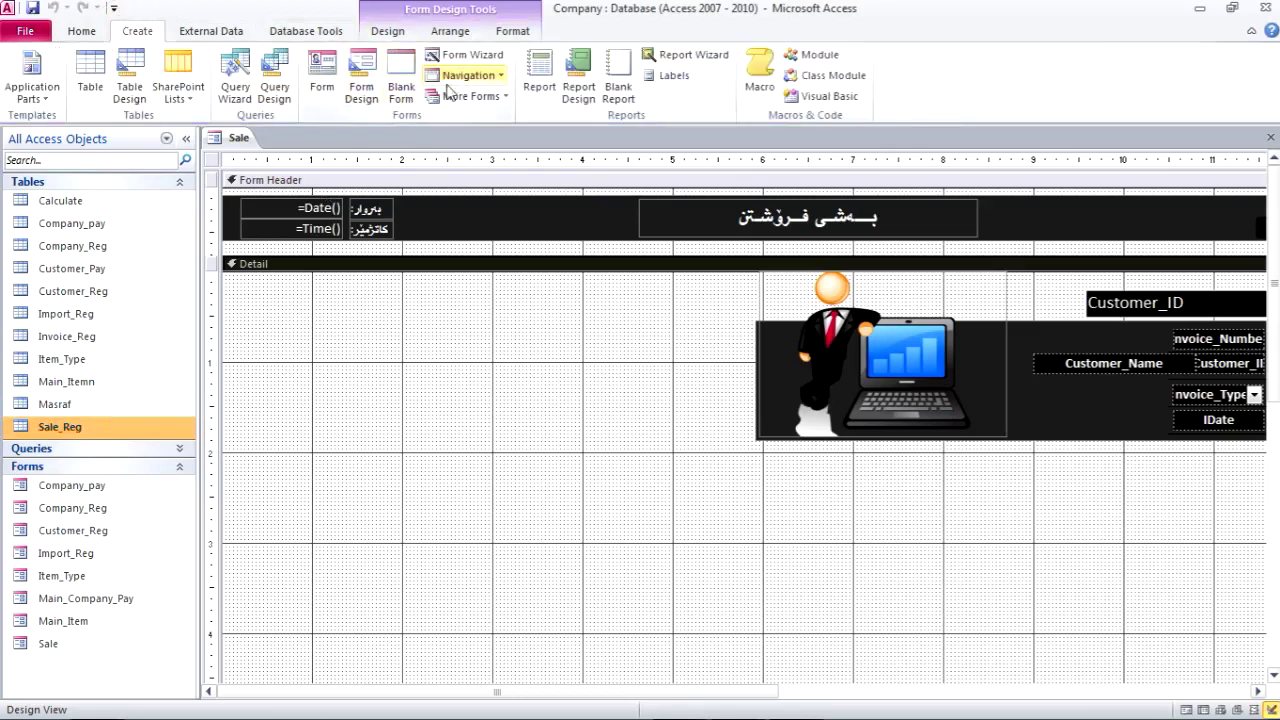
pyautogui.click(472, 55)
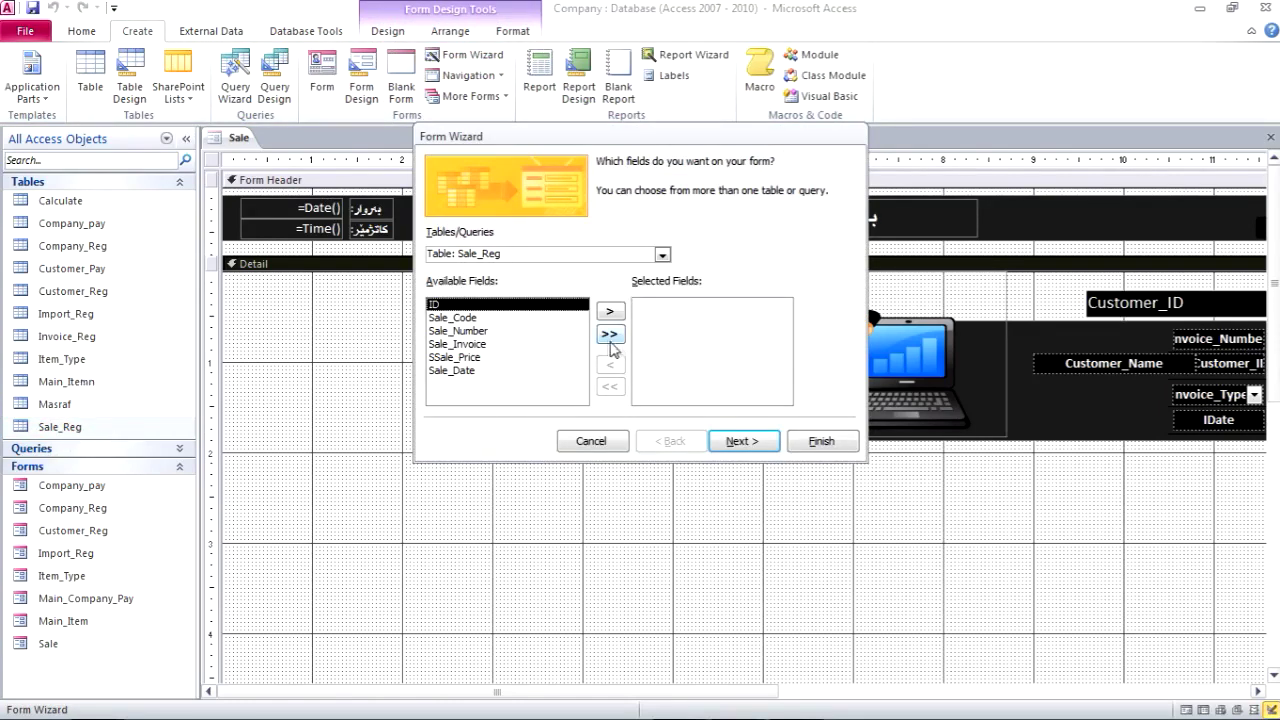
# Include the fields Sale_Code, Sale_Number, Sale_Invoice, SSale_Price and Sale_Date in the form, leaving out ID
pyautogui.click(476, 319)
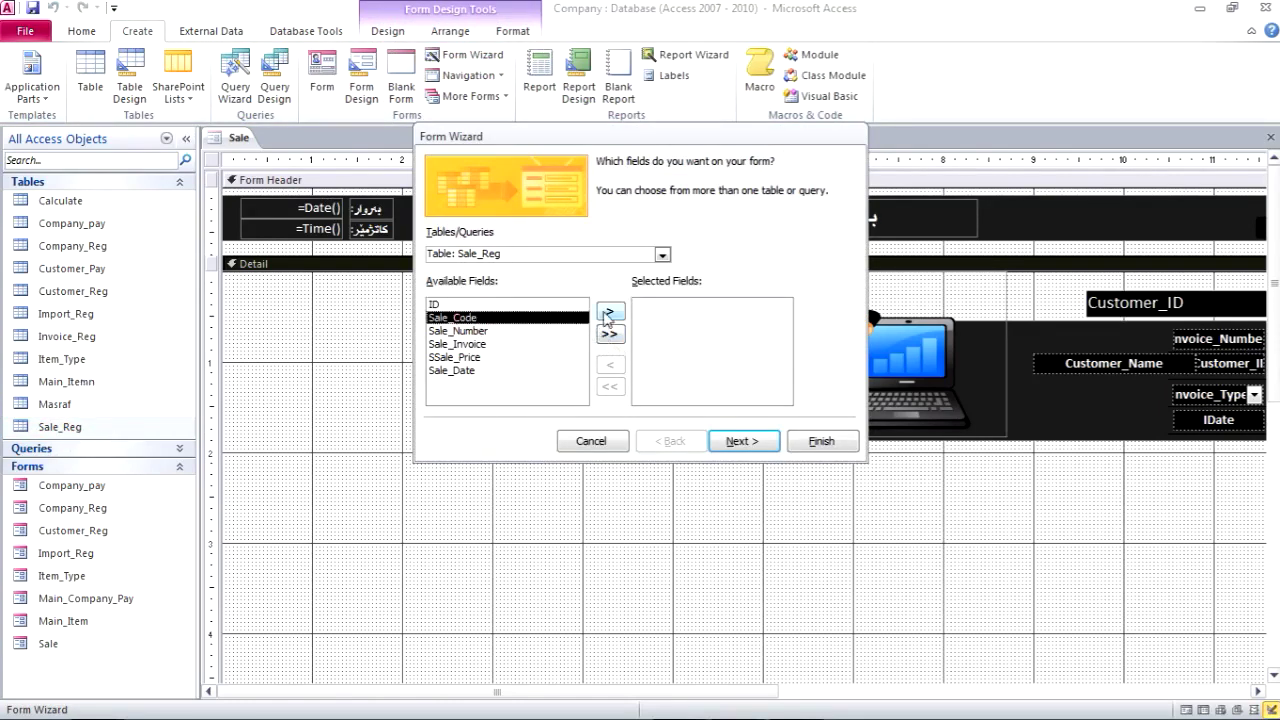
pyautogui.click(610, 313)
pyautogui.click(610, 313)
pyautogui.click(610, 313)
pyautogui.click(610, 313)
pyautogui.click(610, 313)
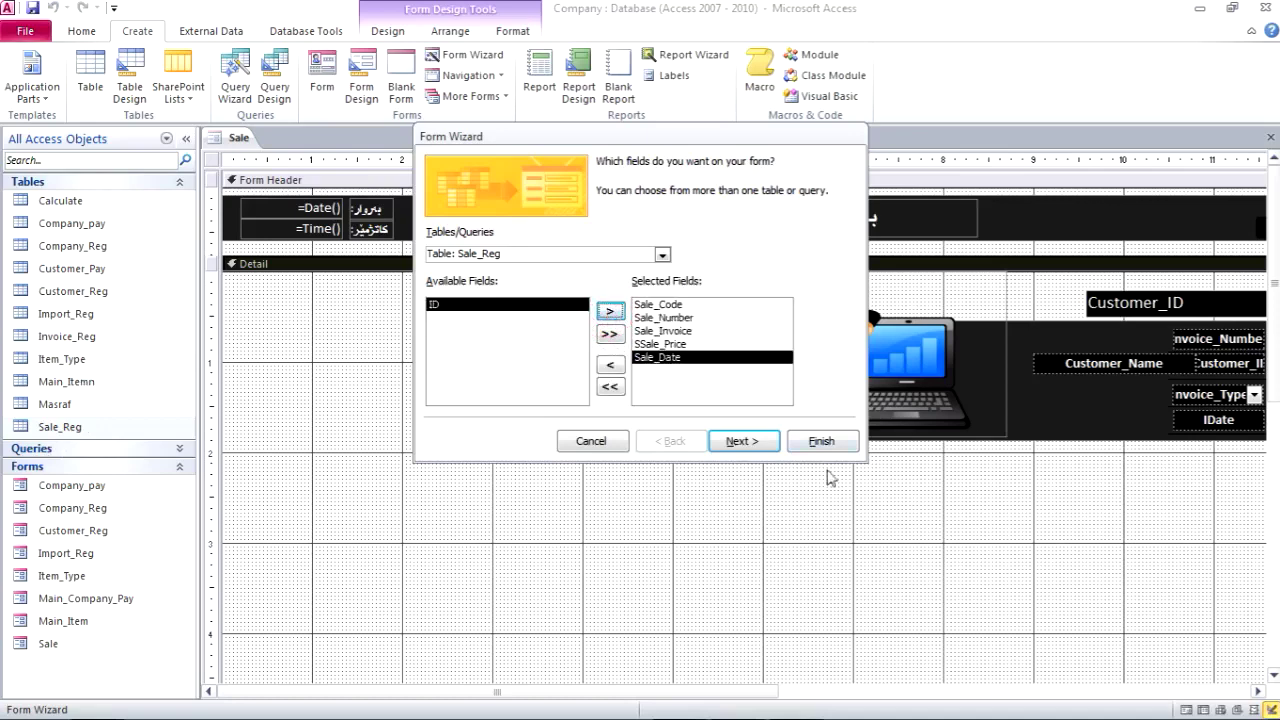
# Choose the Tabular layout for the new form and finish creating it
pyautogui.click(749, 444)
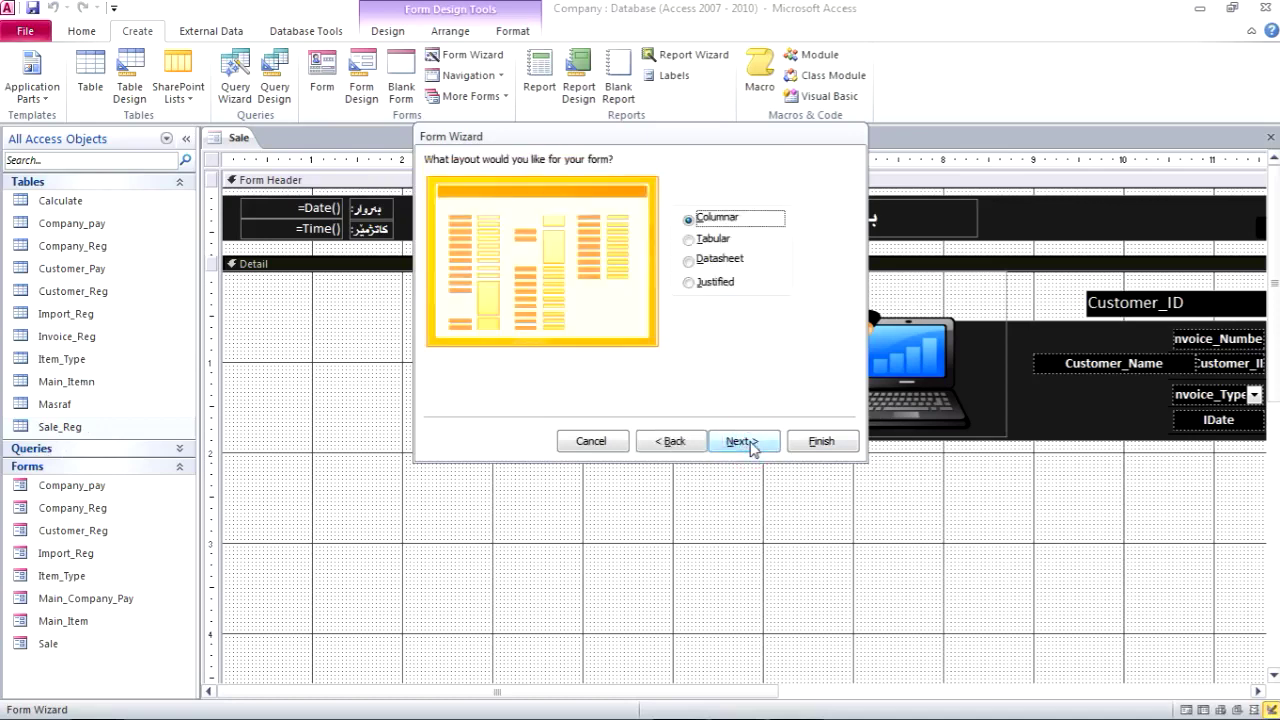
pyautogui.click(710, 241)
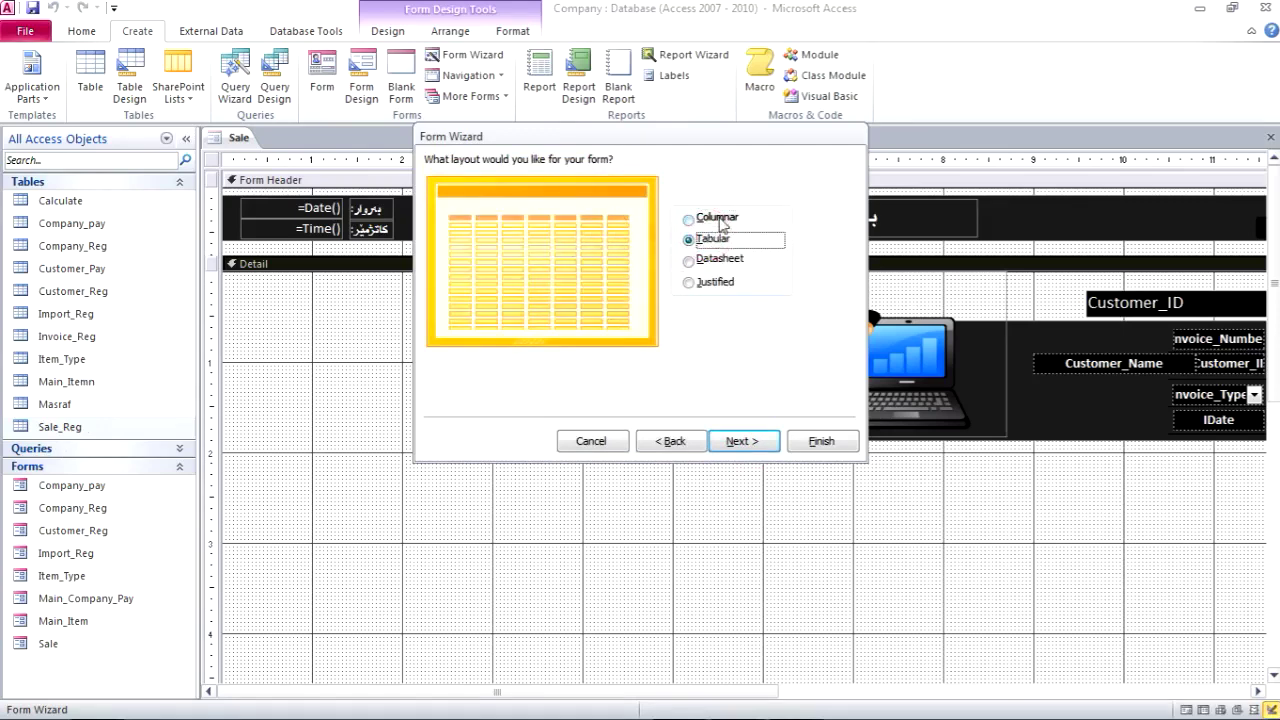
pyautogui.click(718, 220)
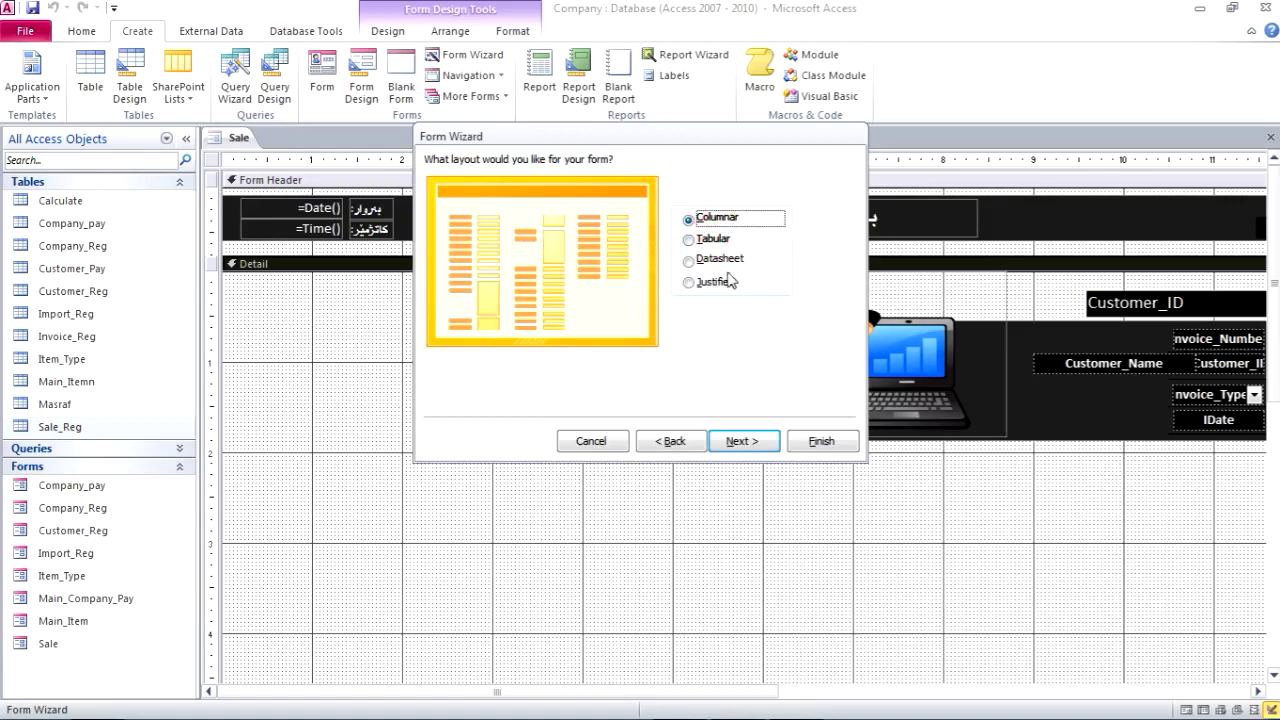
pyautogui.click(721, 241)
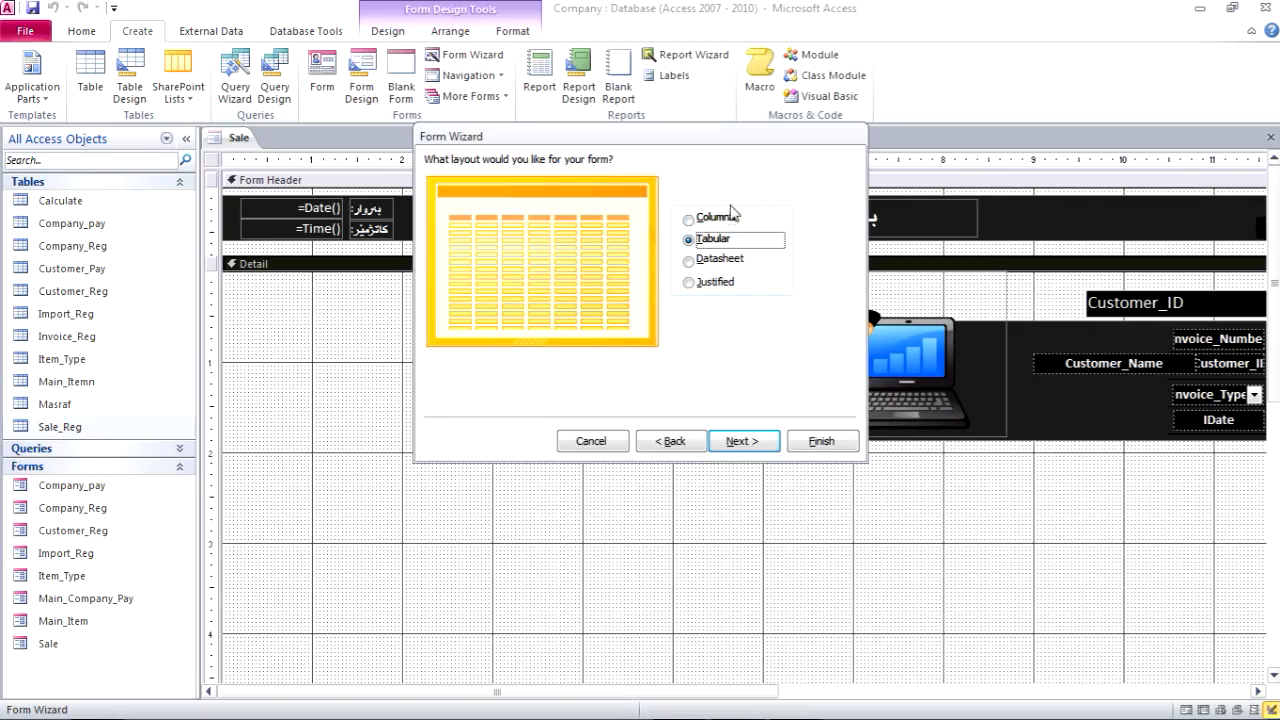
pyautogui.click(742, 441)
pyautogui.click(805, 441)
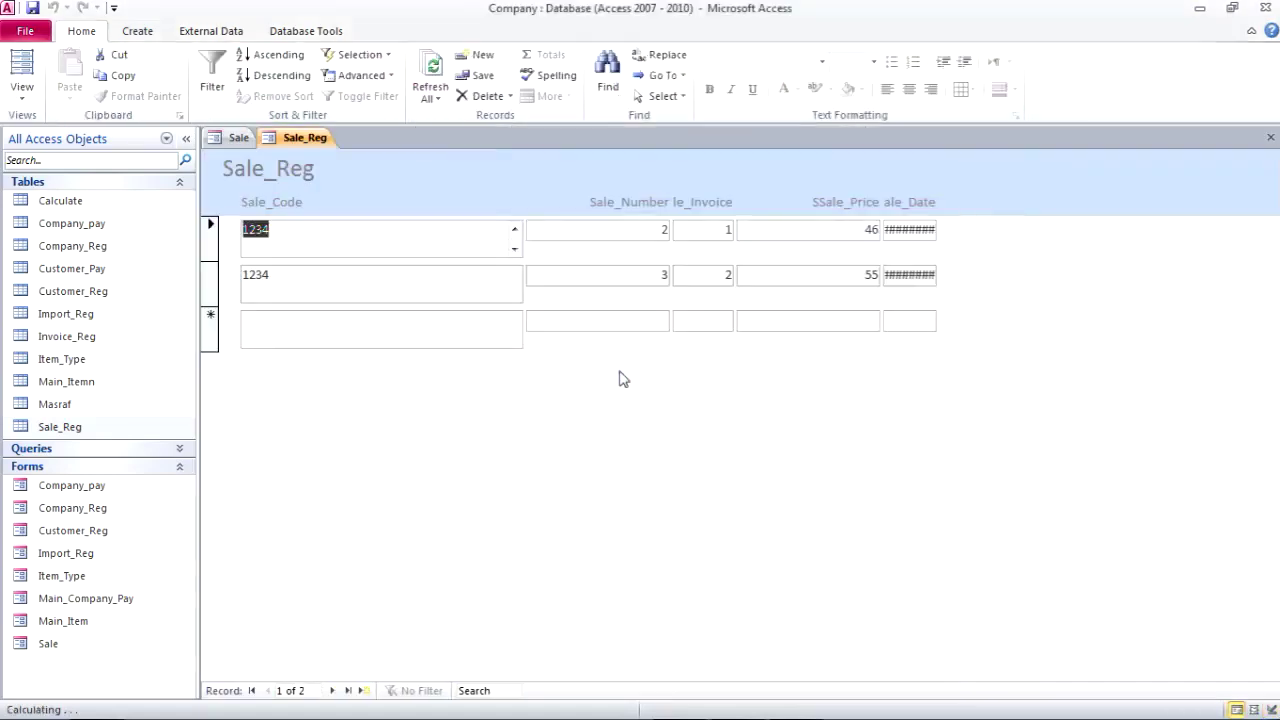
# Switch the Sale_Reg form to Design View and close the list of available fields
pyautogui.rightClick(1017, 184)
pyautogui.click(1030, 230)
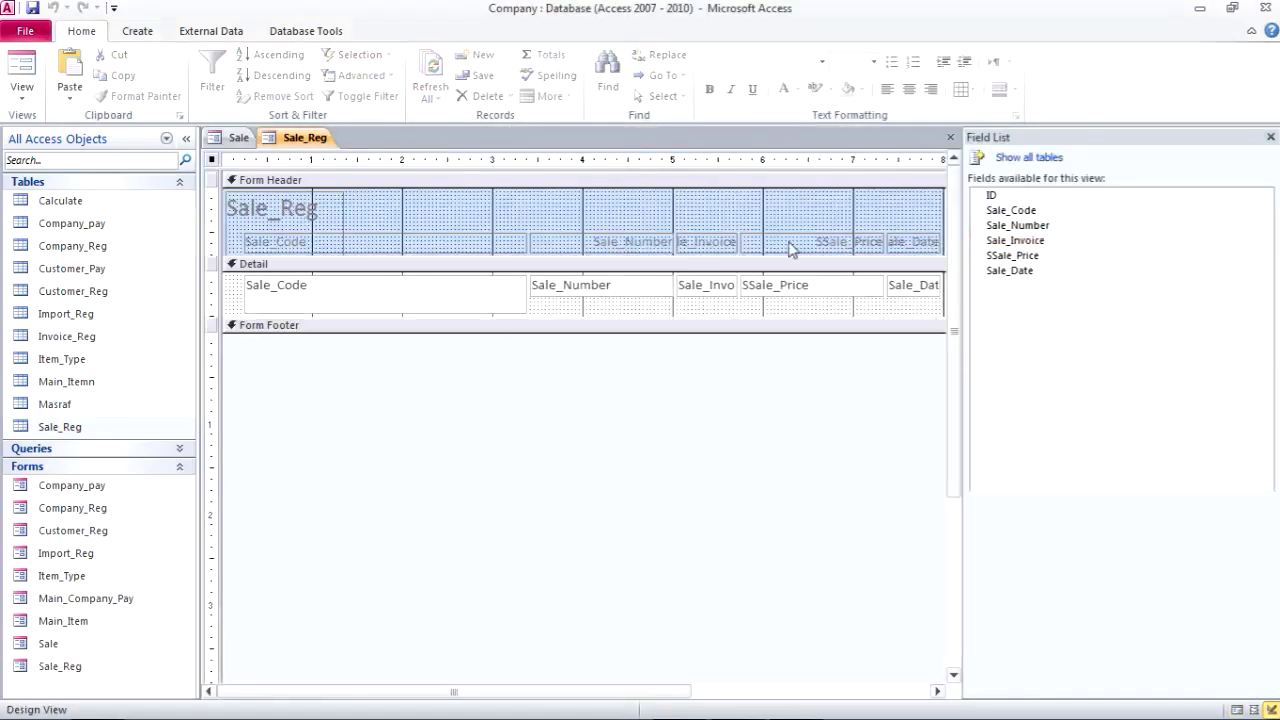
pyautogui.click(1270, 137)
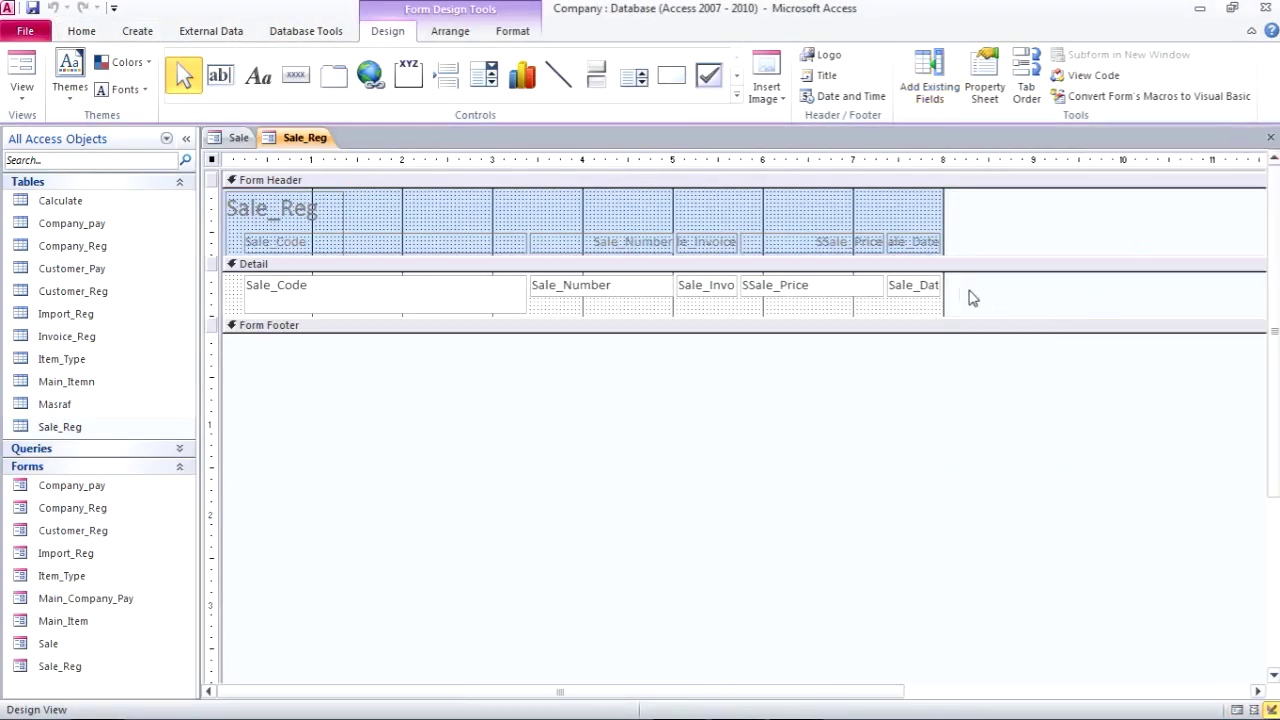
# Widen the Sale_Reg form to about 9.7 on the ruler and reduce the Sale_Code text box to single-line height
pyautogui.moveTo(942, 284); pyautogui.dragTo(1097, 280)
pyautogui.click(446, 296)
pyautogui.click(384, 307)
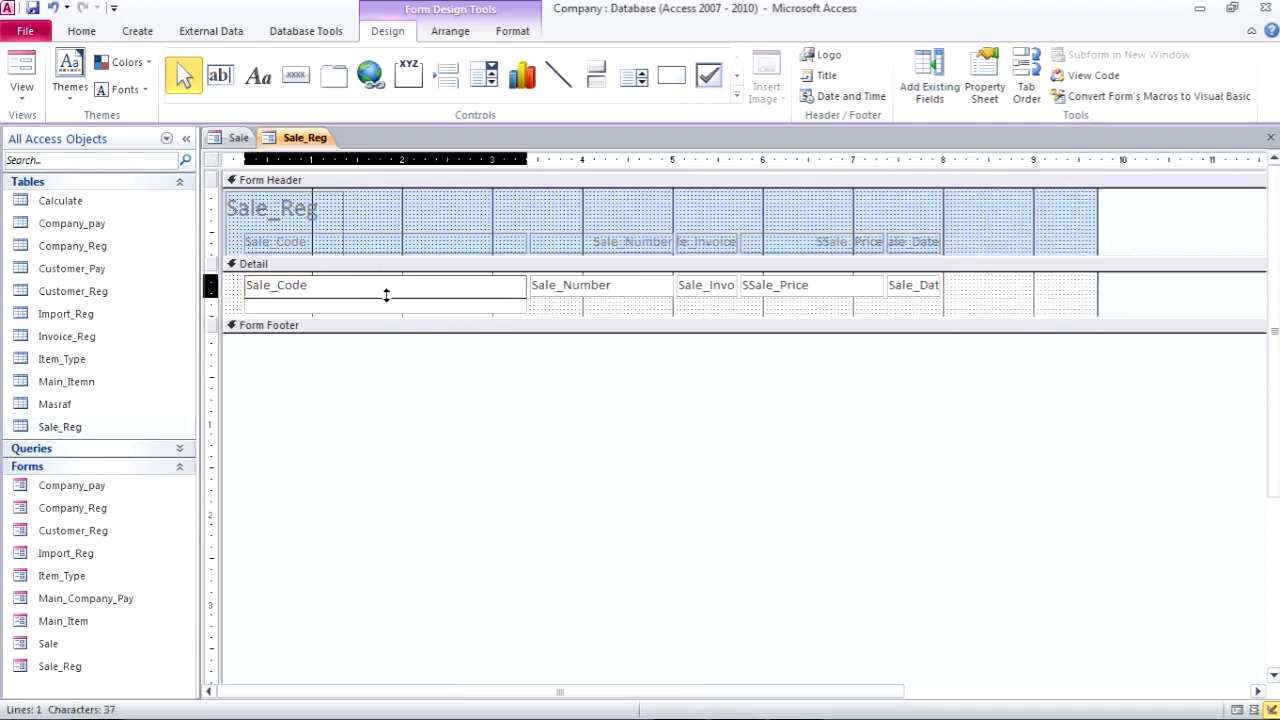
pyautogui.click(486, 314)
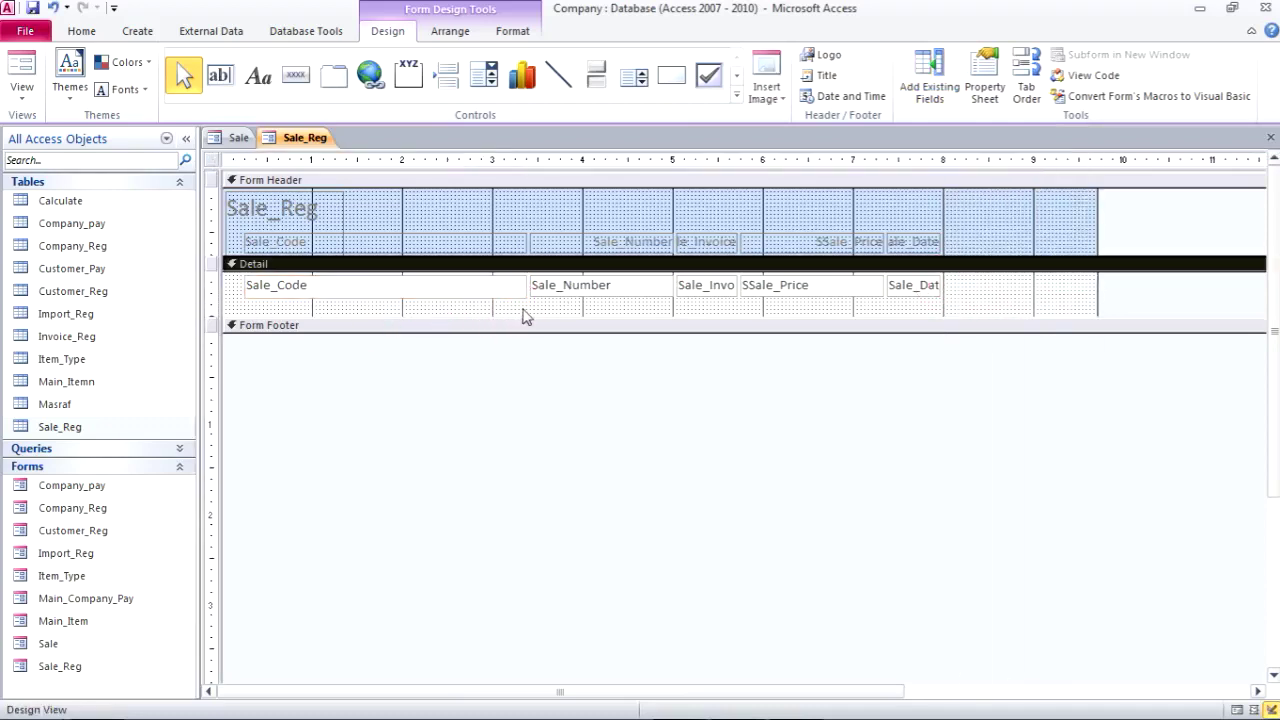
# Narrow the Sale_Code and Sale_Number columns with their labels and move Sale_Number close beside Sale_Code
pyautogui.moveTo(452, 309); pyautogui.dragTo(410, 240)
pyautogui.moveTo(561, 310); pyautogui.dragTo(586, 242)
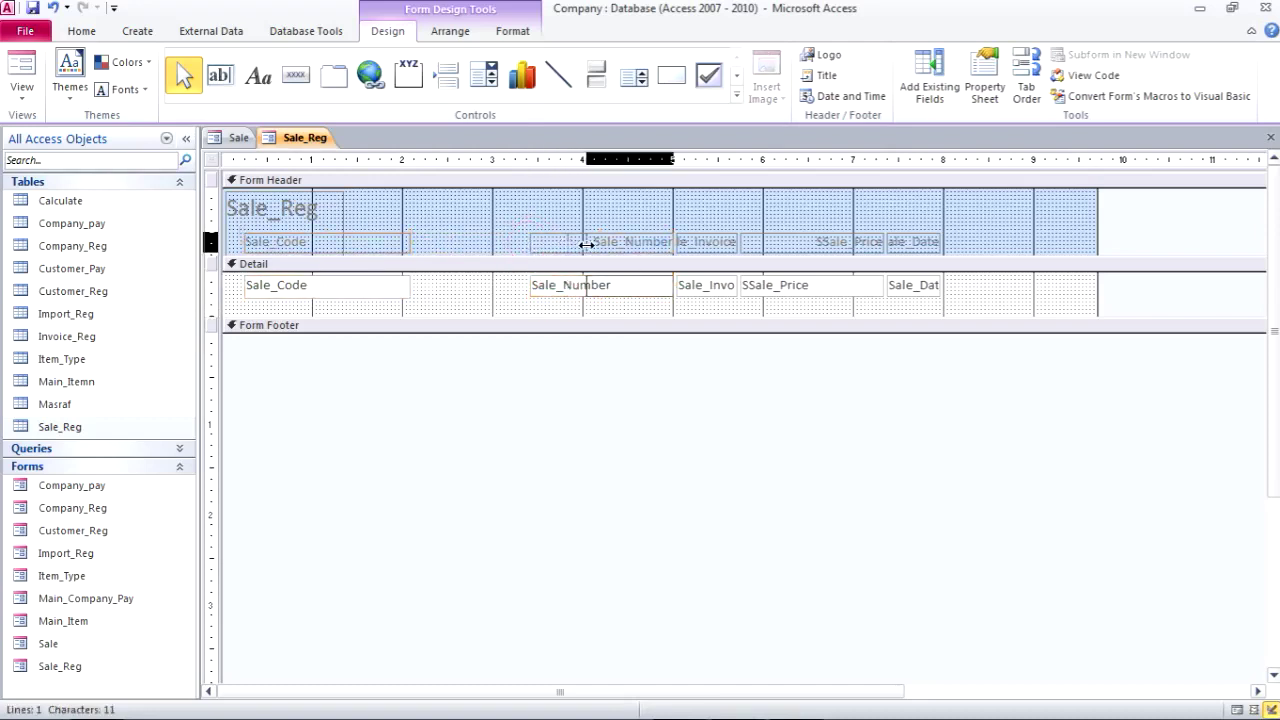
pyautogui.click(476, 245)
pyautogui.moveTo(476, 245); pyautogui.dragTo(645, 298)
# Resize the Sale_Invoice label and text box to fit the full name and place them beside Sale_Number
pyautogui.click(697, 249)
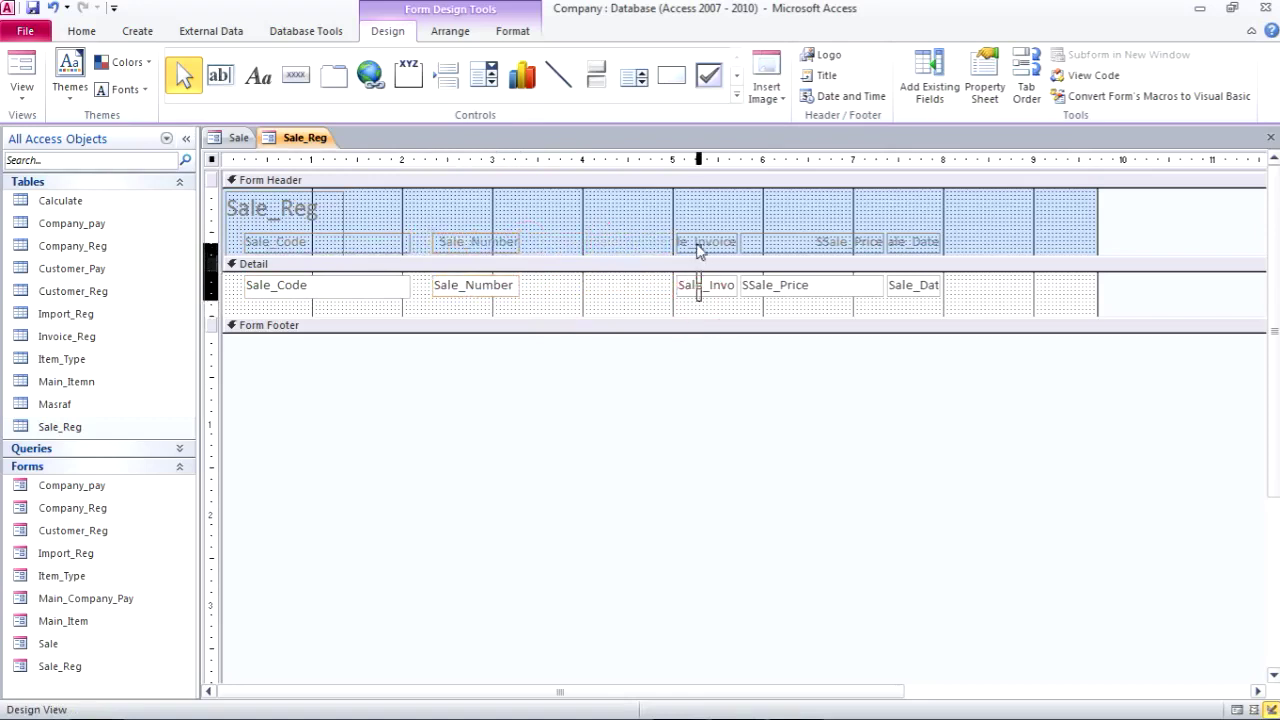
pyautogui.moveTo(678, 243); pyautogui.dragTo(560, 244)
pyautogui.click(757, 220)
# Narrow the SSale_Price label and text box and move them beside Sale_Invoice
pyautogui.click(778, 288)
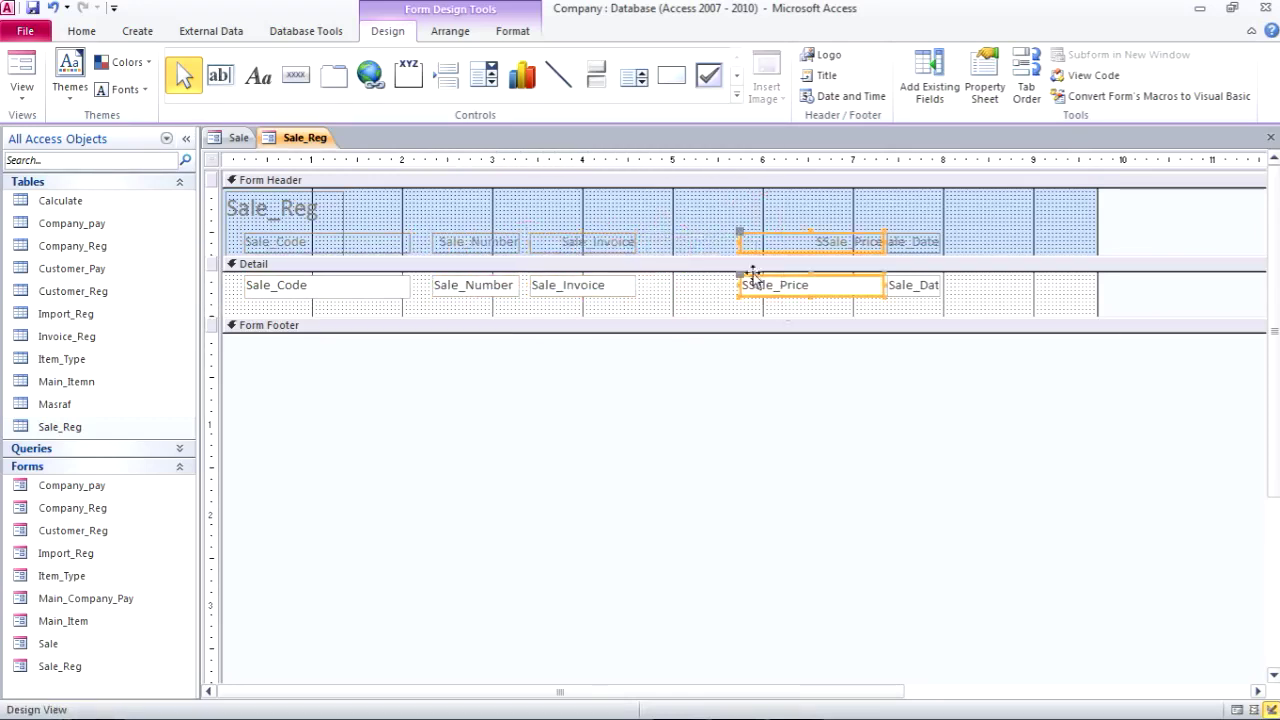
pyautogui.moveTo(740, 243); pyautogui.dragTo(800, 246)
pyautogui.click(717, 246)
pyautogui.click(672, 248)
pyautogui.moveTo(672, 248); pyautogui.dragTo(674, 249)
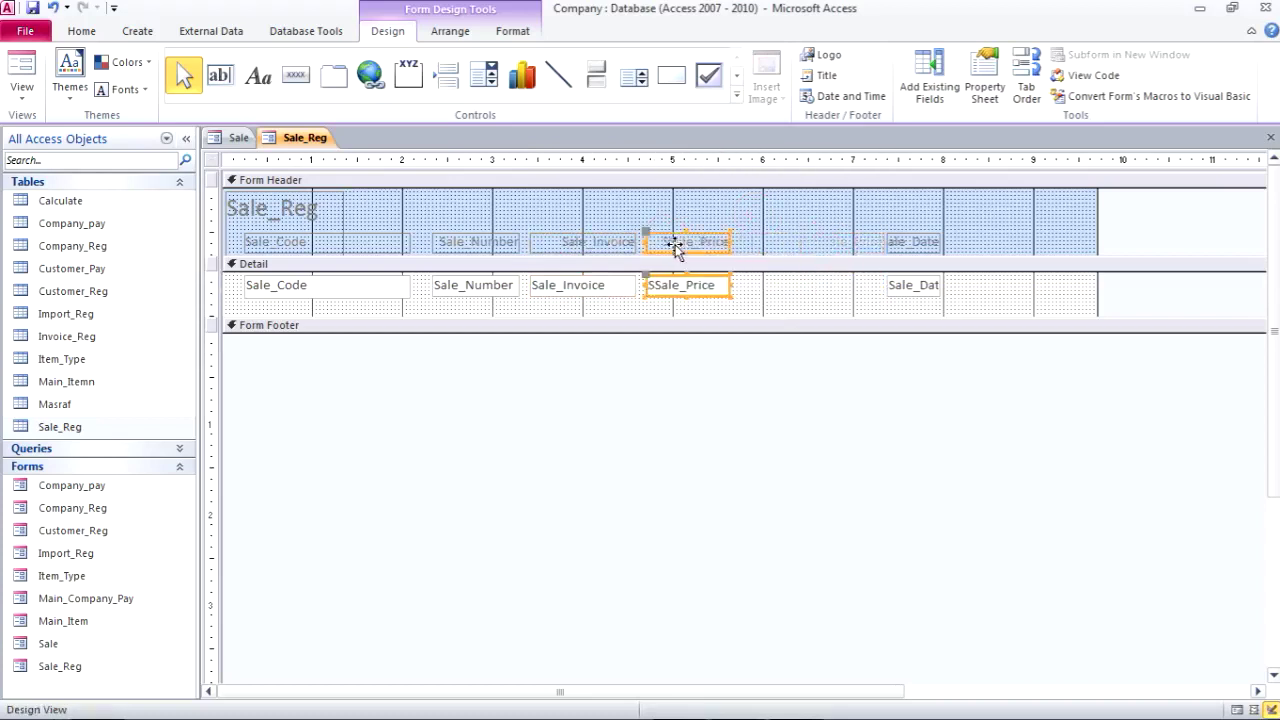
# Widen the Sale_Date label and text box until the full field name fits
pyautogui.click(911, 286)
pyautogui.moveTo(885, 240); pyautogui.dragTo(831, 240)
pyautogui.click(769, 217)
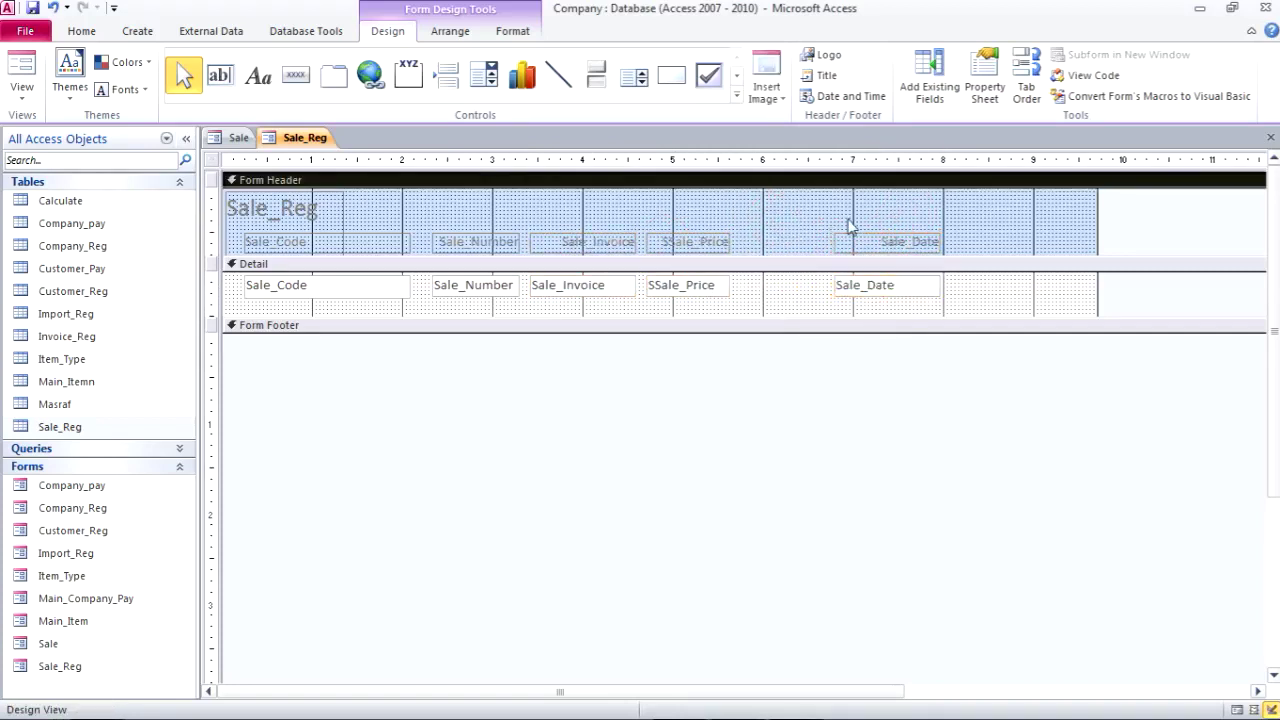
# Center the text of all five column labels in the form header and set their font size to 12
pyautogui.moveTo(994, 238); pyautogui.dragTo(382, 247)
pyautogui.click(455, 31)
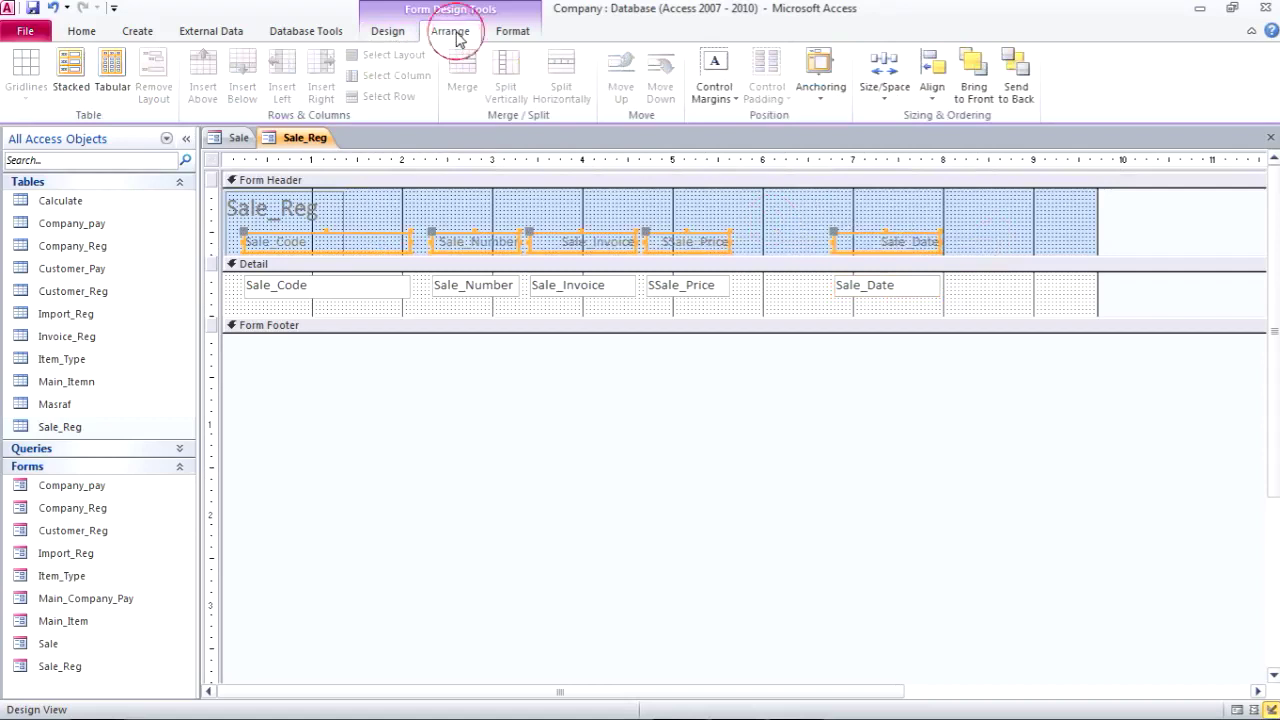
pyautogui.click(513, 31)
pyautogui.click(300, 90)
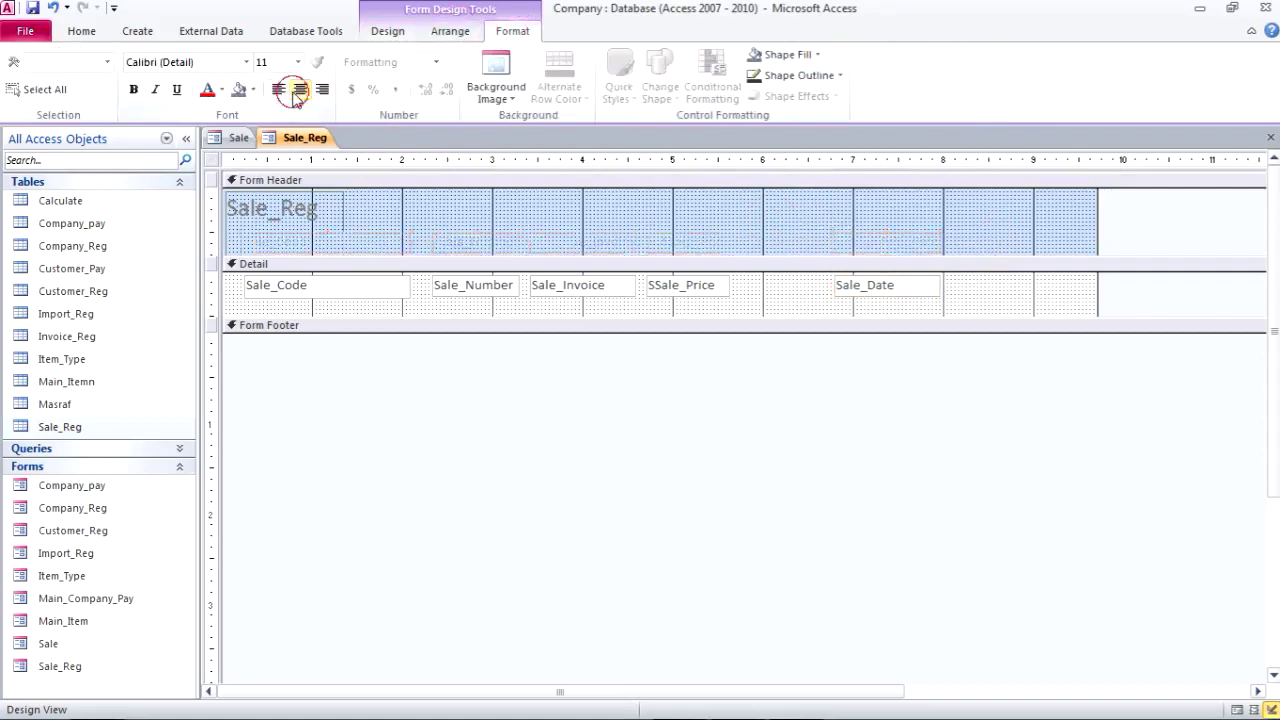
pyautogui.click(297, 62)
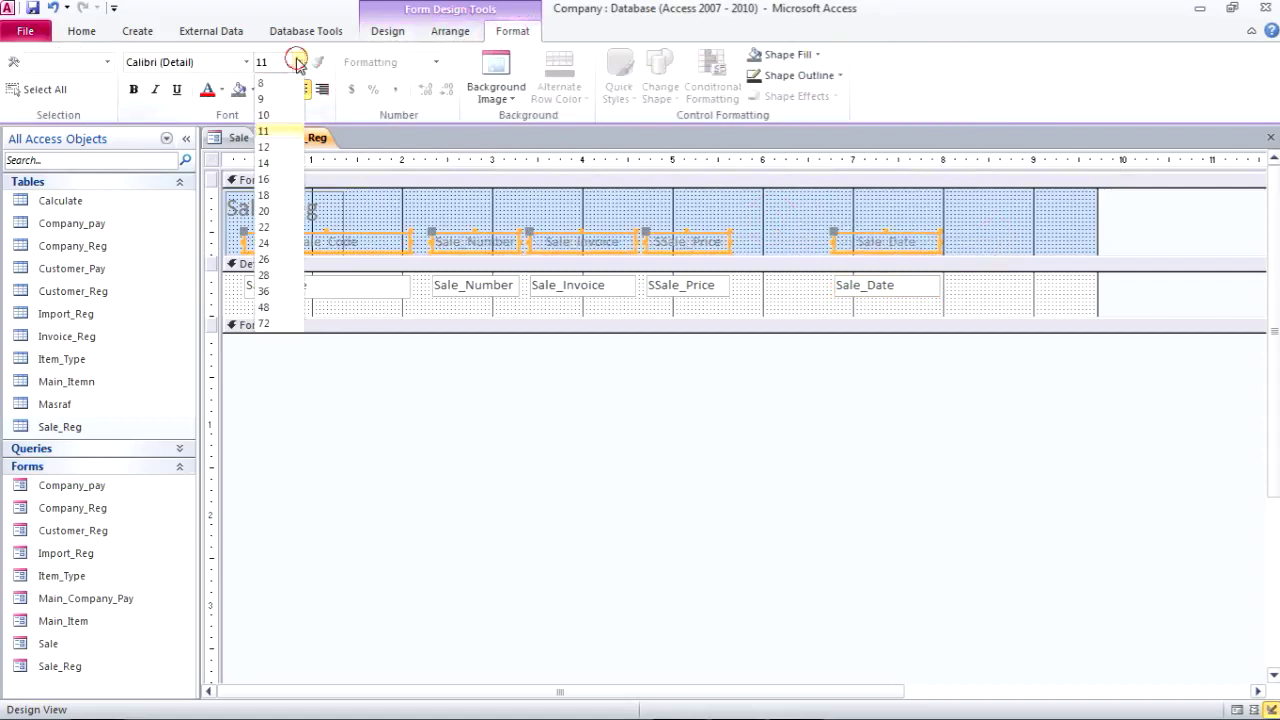
pyautogui.click(272, 140)
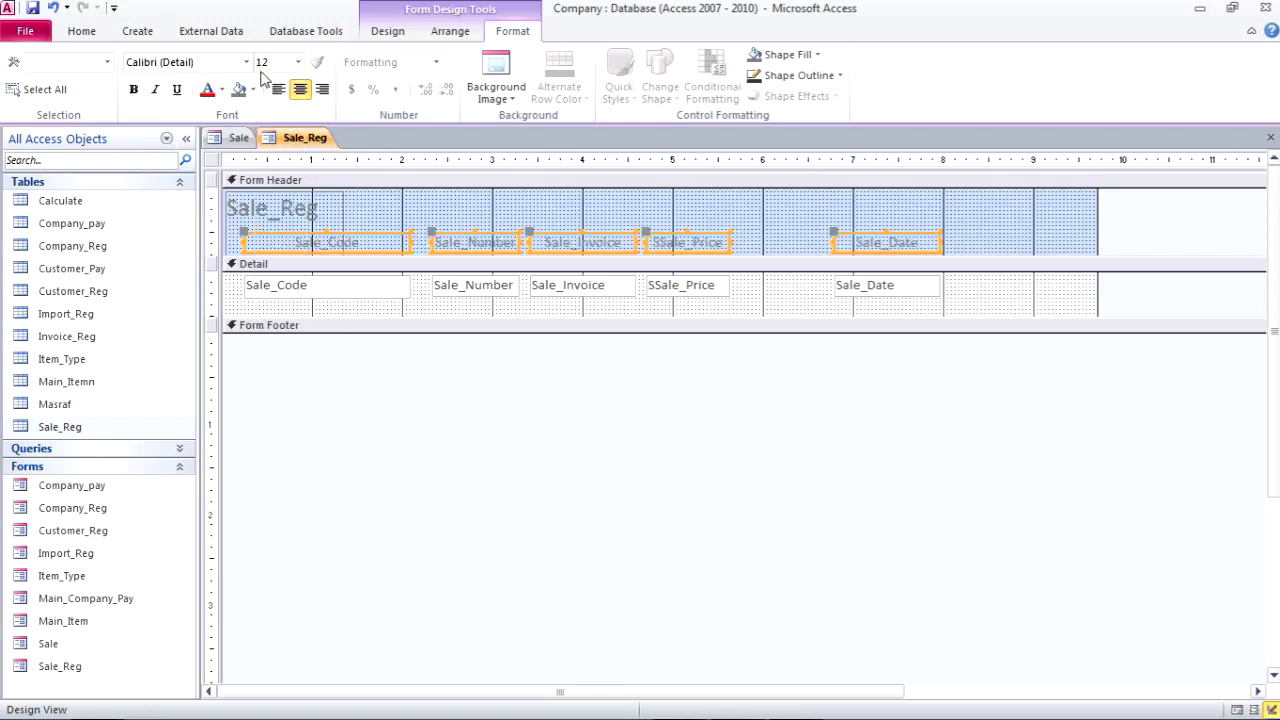
pyautogui.click(971, 234)
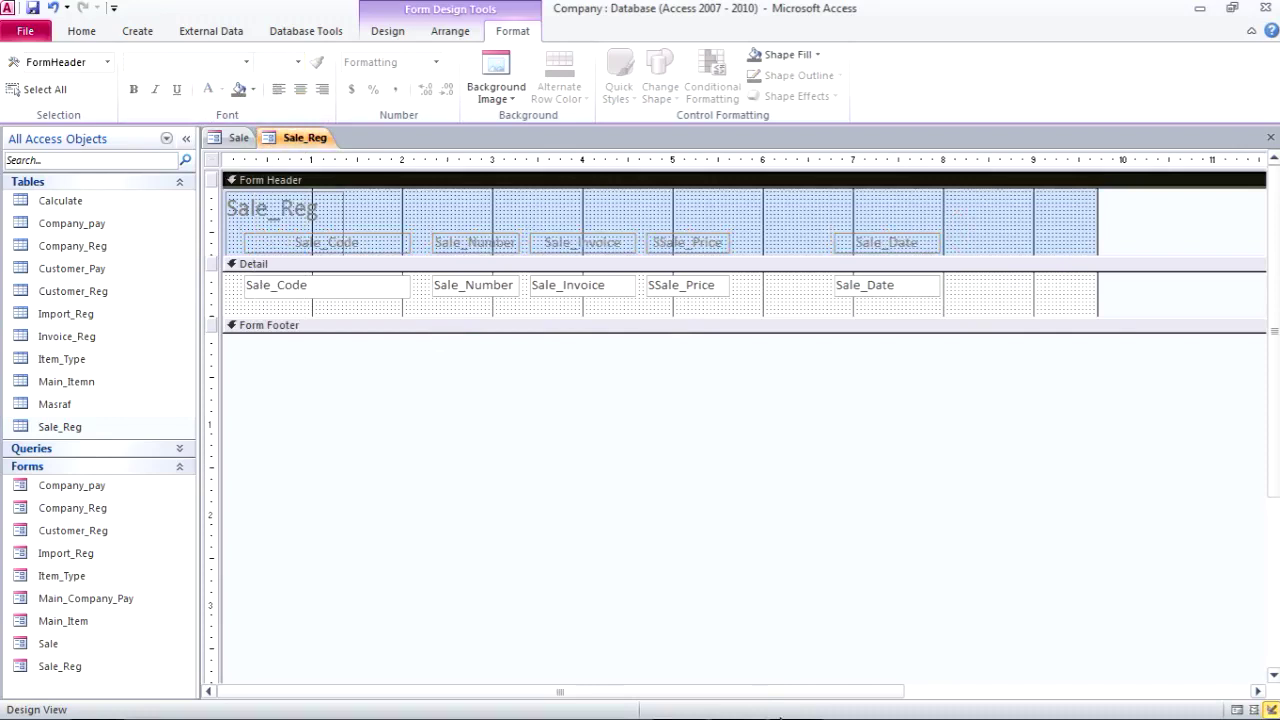
# Minimize the open windows and open the Project1 database from the desktop, bypassing its startup options
pyautogui.hotkey('alt', 'Tab')
pyautogui.hotkey('alt', 'Tab')
pyautogui.hotkey('alt', 'Tab')
pyautogui.hotkey('alt', 'Tab')
pyautogui.hotkey('alt', 'Tab')
pyautogui.click(1199, 10)
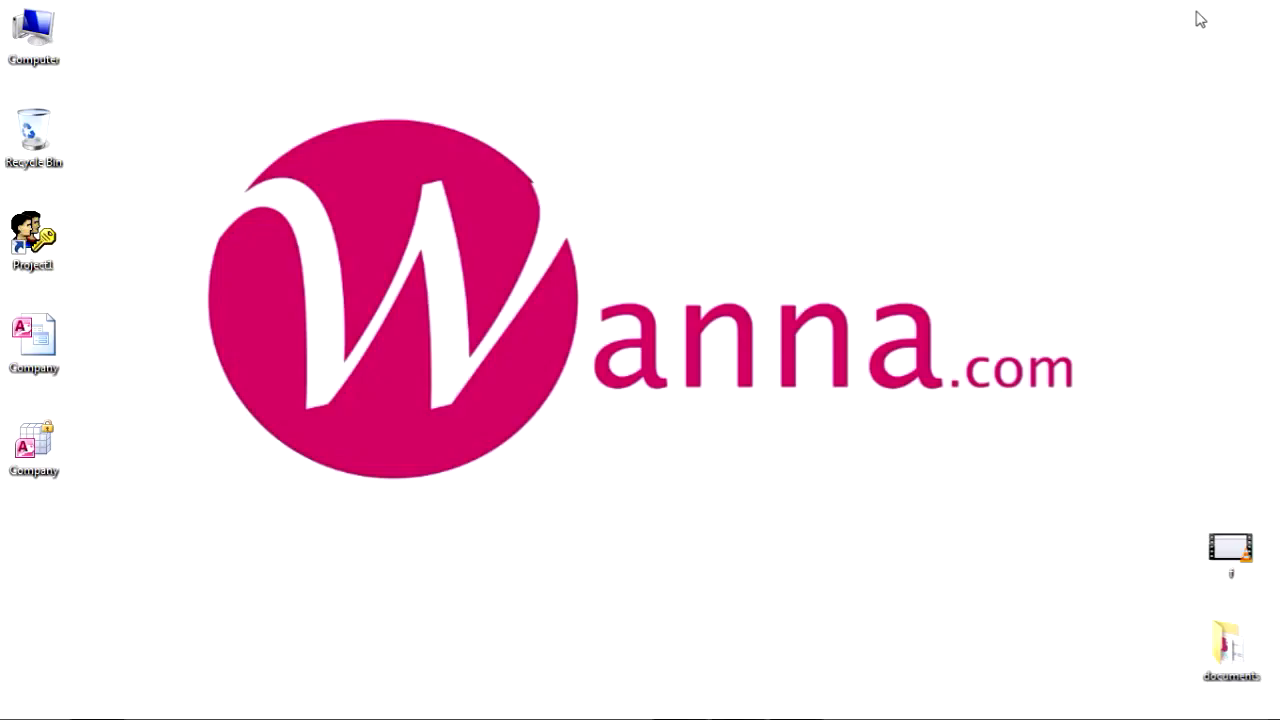
pyautogui.click(21, 216)
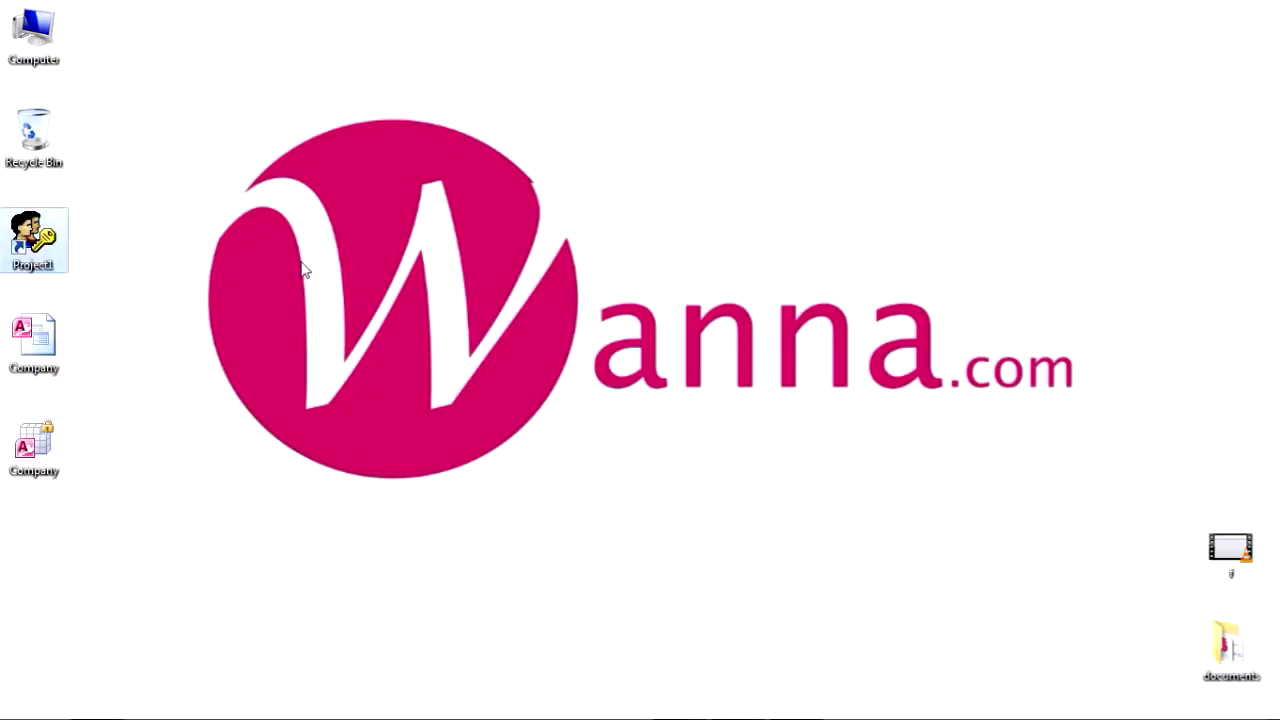
pyautogui.hotkey('shift', 'Return')
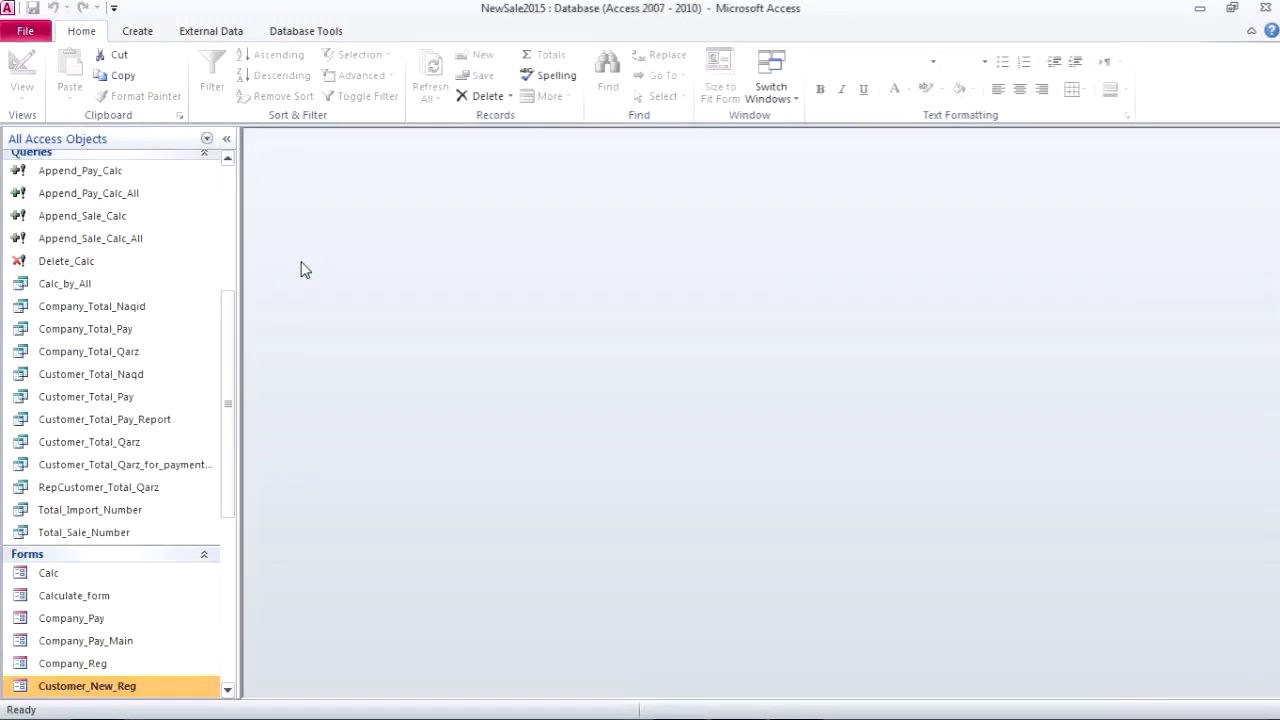
# Open the Sale_Reg_subform form in Design View and copy its Kurdish header labels with the black bar behind them
pyautogui.scroll(-6, 203, 250)
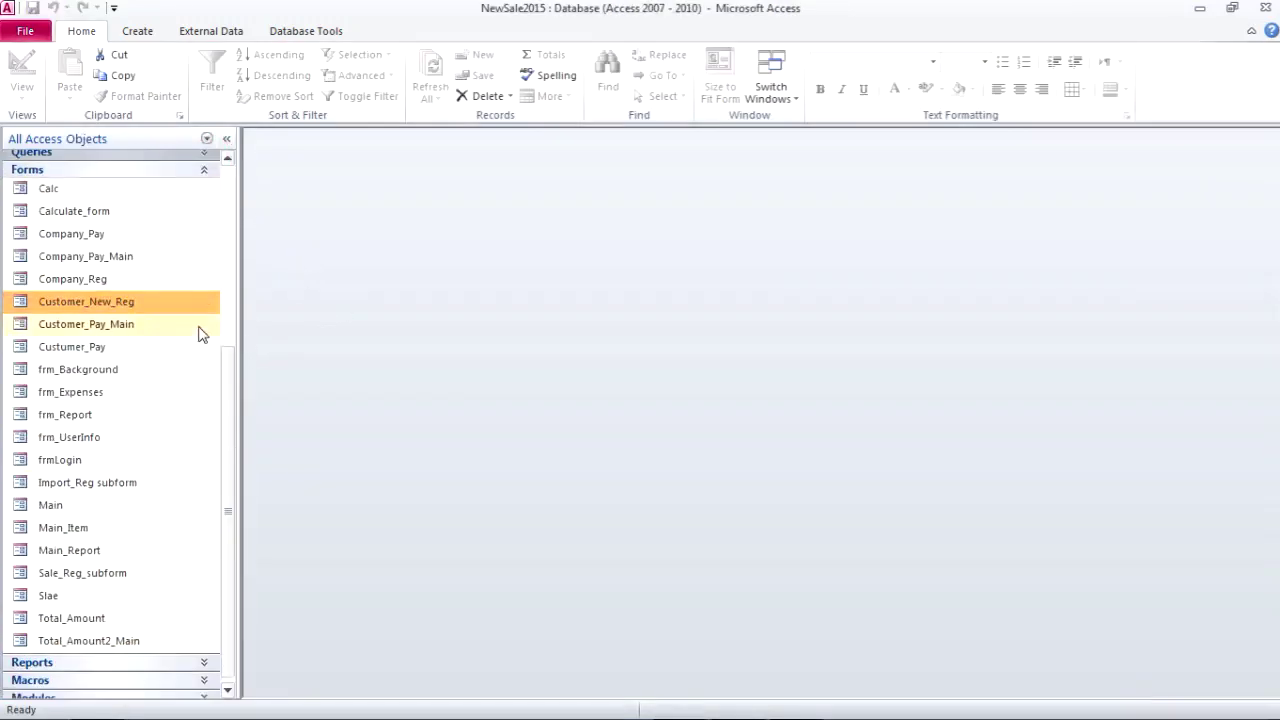
pyautogui.rightClick(103, 577)
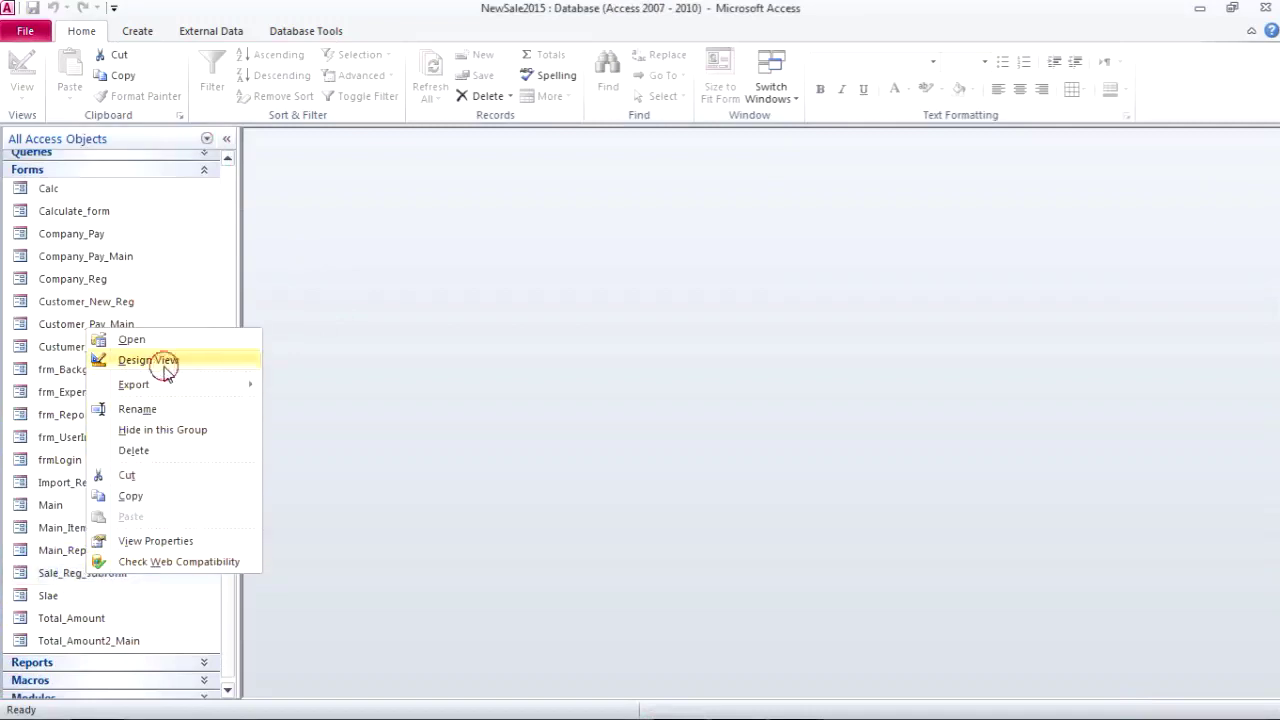
pyautogui.click(105, 360)
pyautogui.click(771, 282)
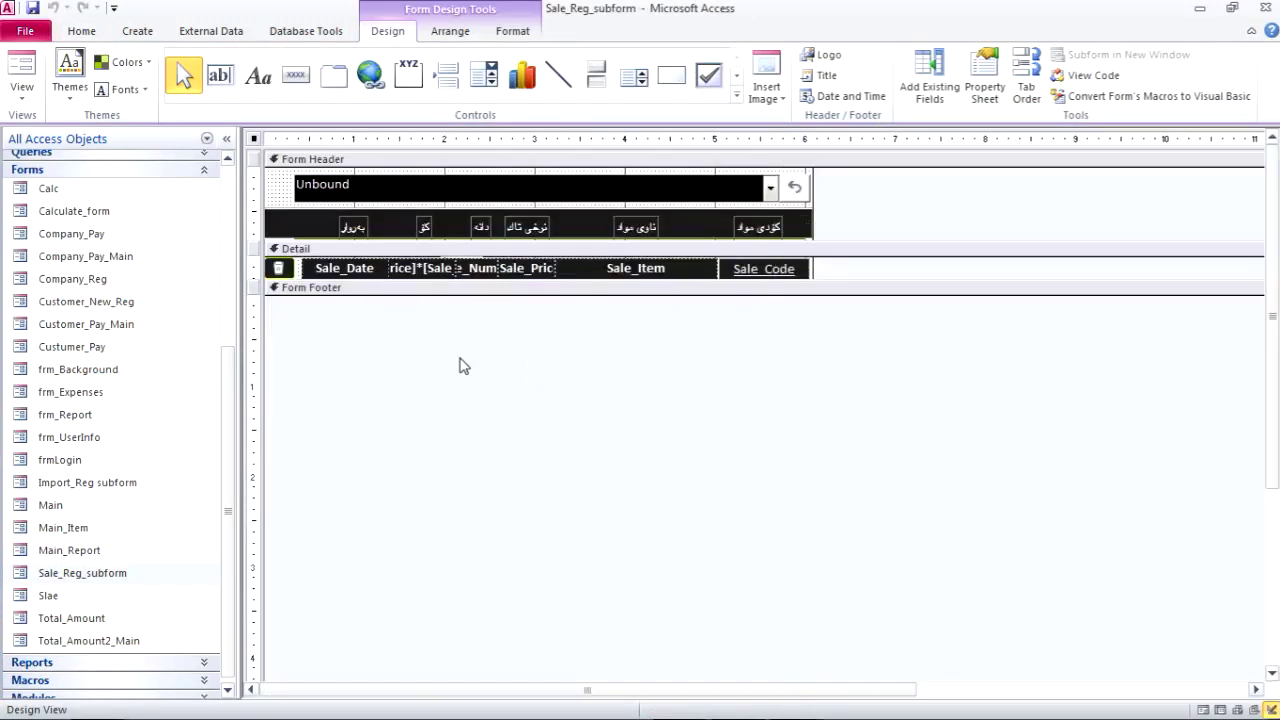
pyautogui.moveTo(848, 236); pyautogui.dragTo(313, 226)
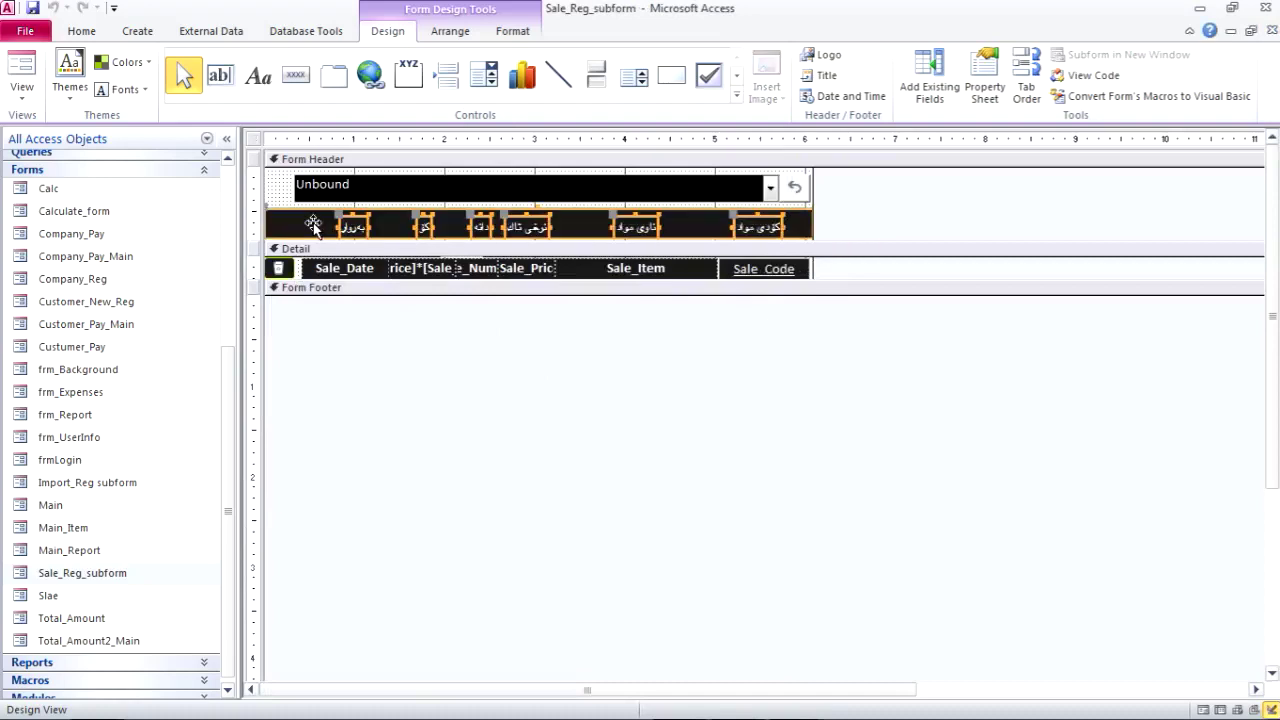
pyautogui.hotkey('ctrl', 'c')
# Switch back to the Company database and delete the title and column labels from the Sale_Reg form header
pyautogui.hotkey('alt', 'Tab')
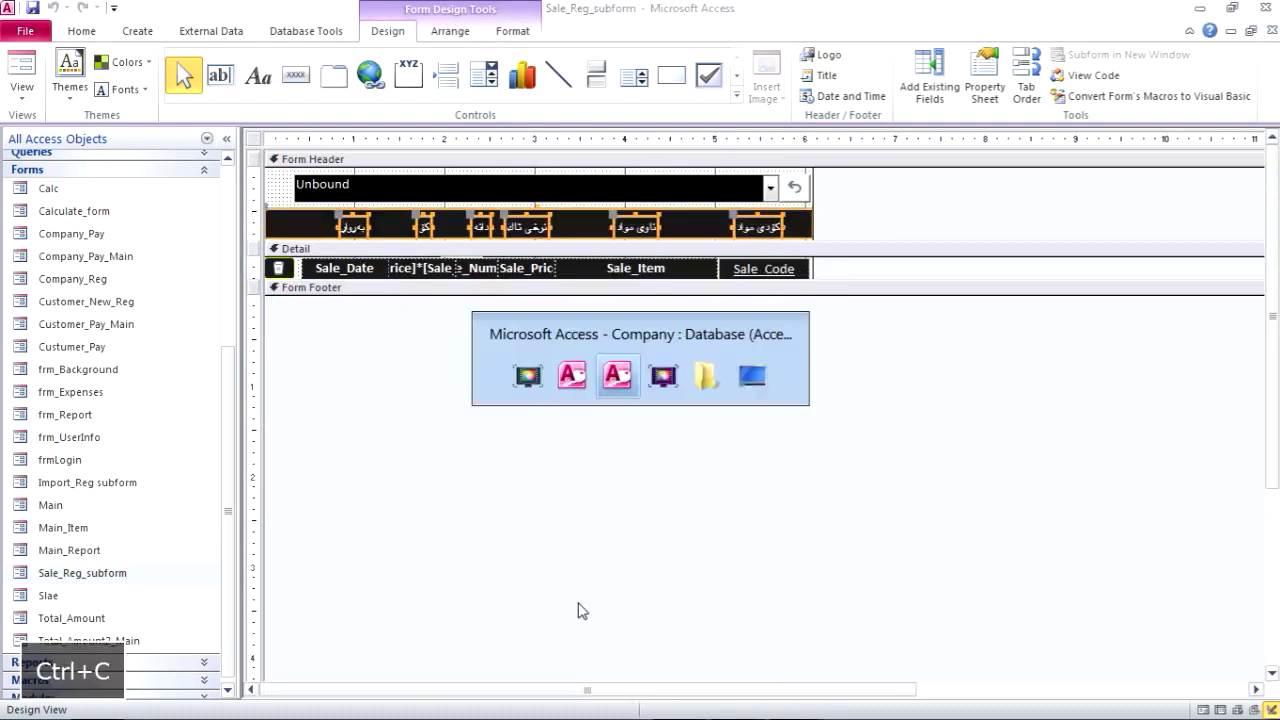
pyautogui.moveTo(960, 243); pyautogui.dragTo(245, 247)
pyautogui.press('Delete')
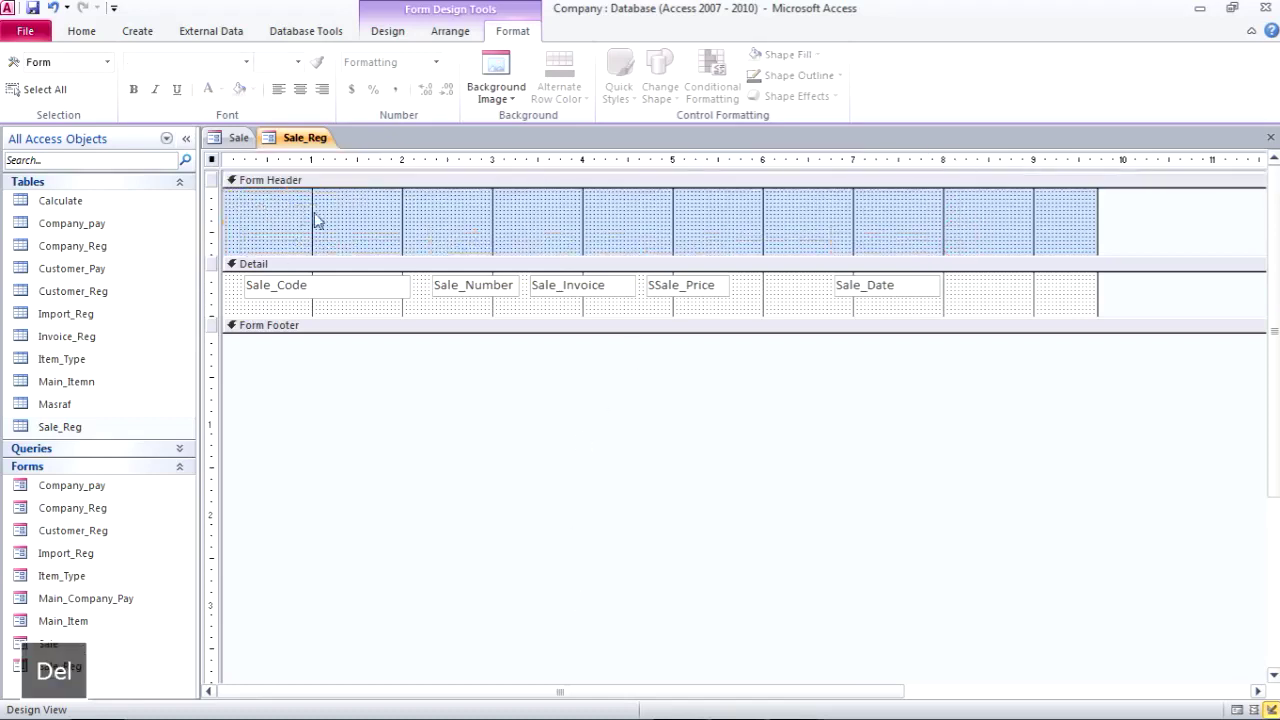
# Change the background fill of the Sale_Reg form header section from blue to white
pyautogui.click(378, 238)
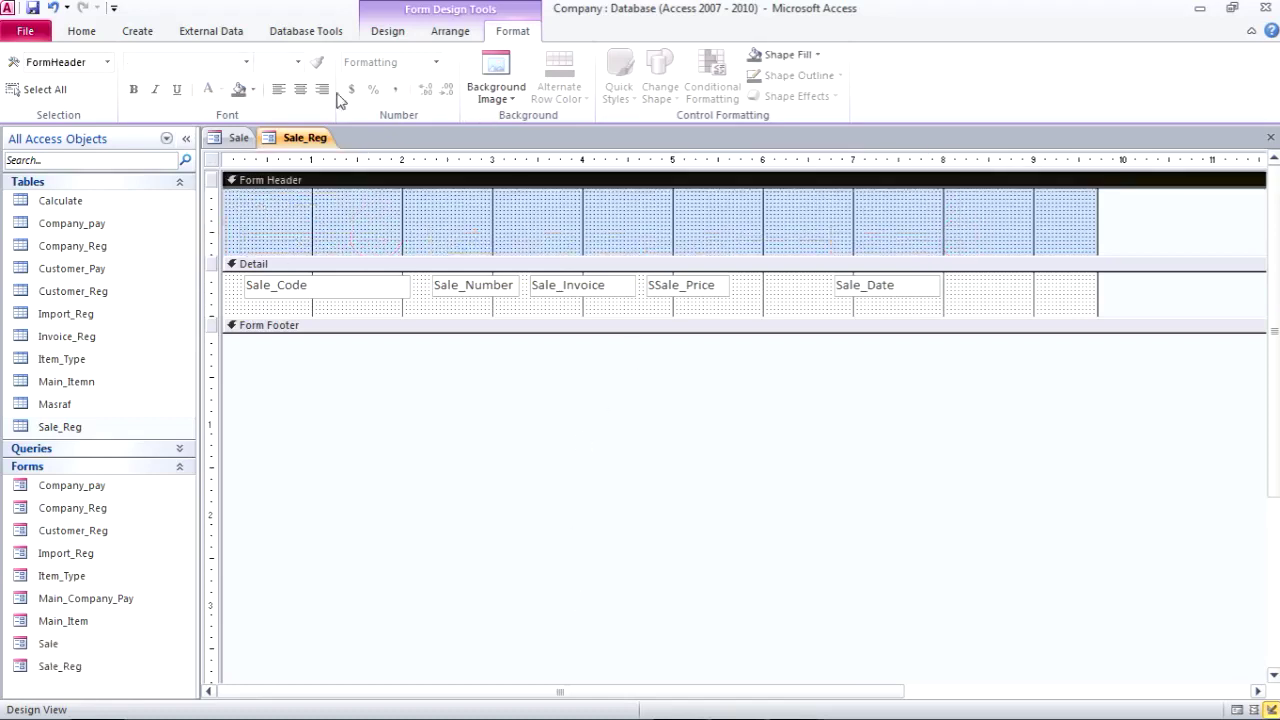
pyautogui.click(253, 89)
pyautogui.click(241, 147)
# Paste the copied Kurdish labels with their black bar into the form header and move them down to its lower edge, starting near the 1-inch mark
pyautogui.click(421, 238)
pyautogui.hotkey('ctrl', 'v')
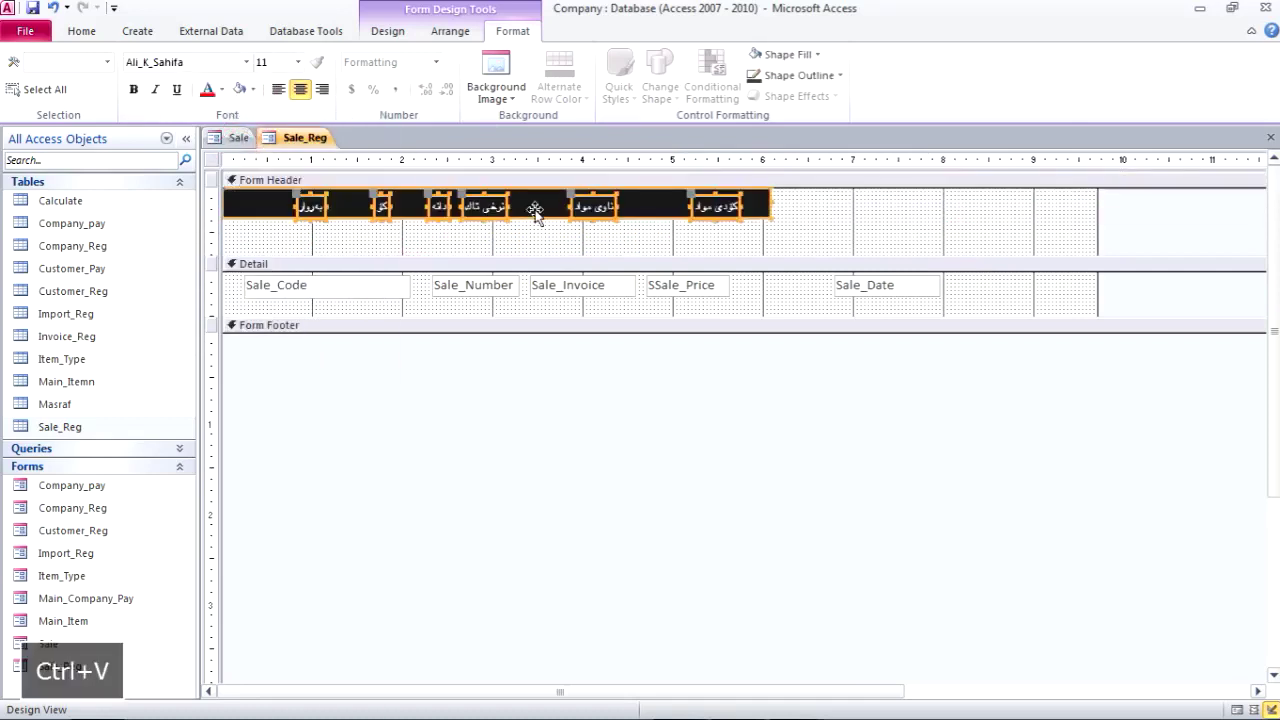
pyautogui.click(537, 207)
pyautogui.moveTo(553, 220); pyautogui.dragTo(613, 253)
pyautogui.click(794, 298)
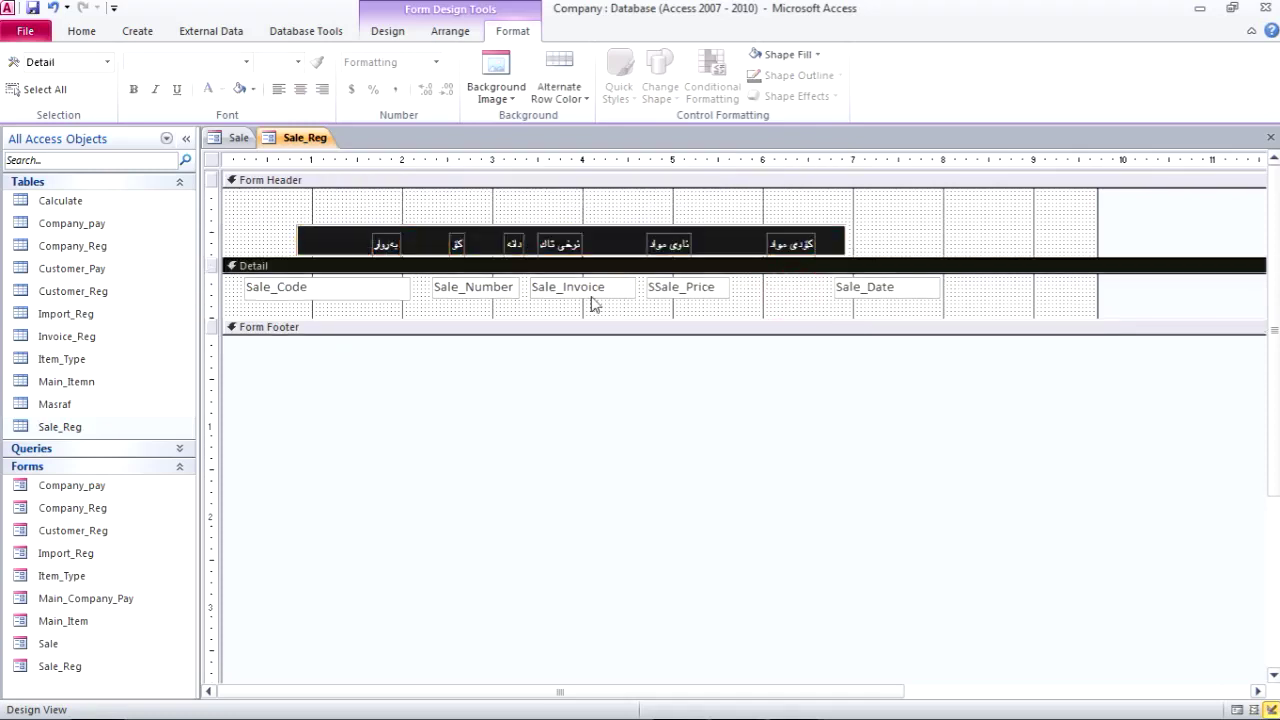
# Swap Sale_Date and Sale_Code beneath their header labels in the Detail section, narrow Sale_Code, and align SSale_Price with the section's upper edge
pyautogui.click(322, 306)
pyautogui.moveTo(320, 297); pyautogui.dragTo(367, 280)
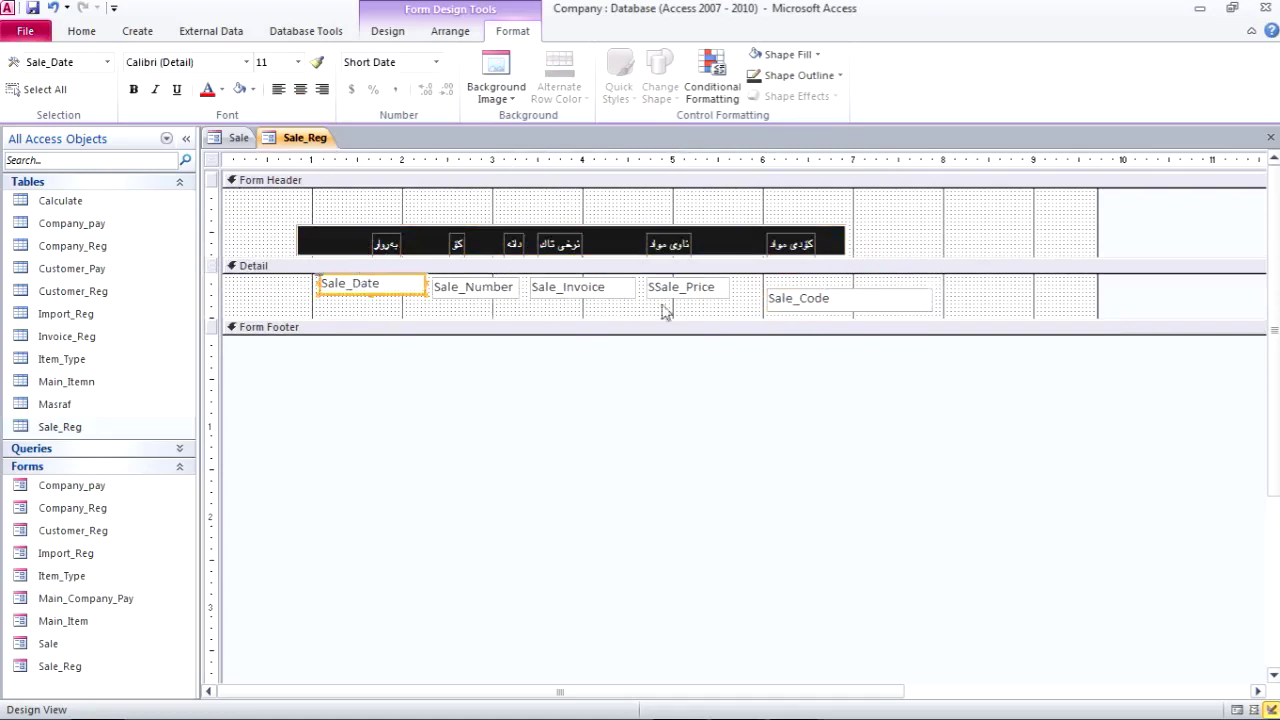
pyautogui.moveTo(814, 294); pyautogui.dragTo(793, 283)
pyautogui.moveTo(899, 286); pyautogui.dragTo(851, 289)
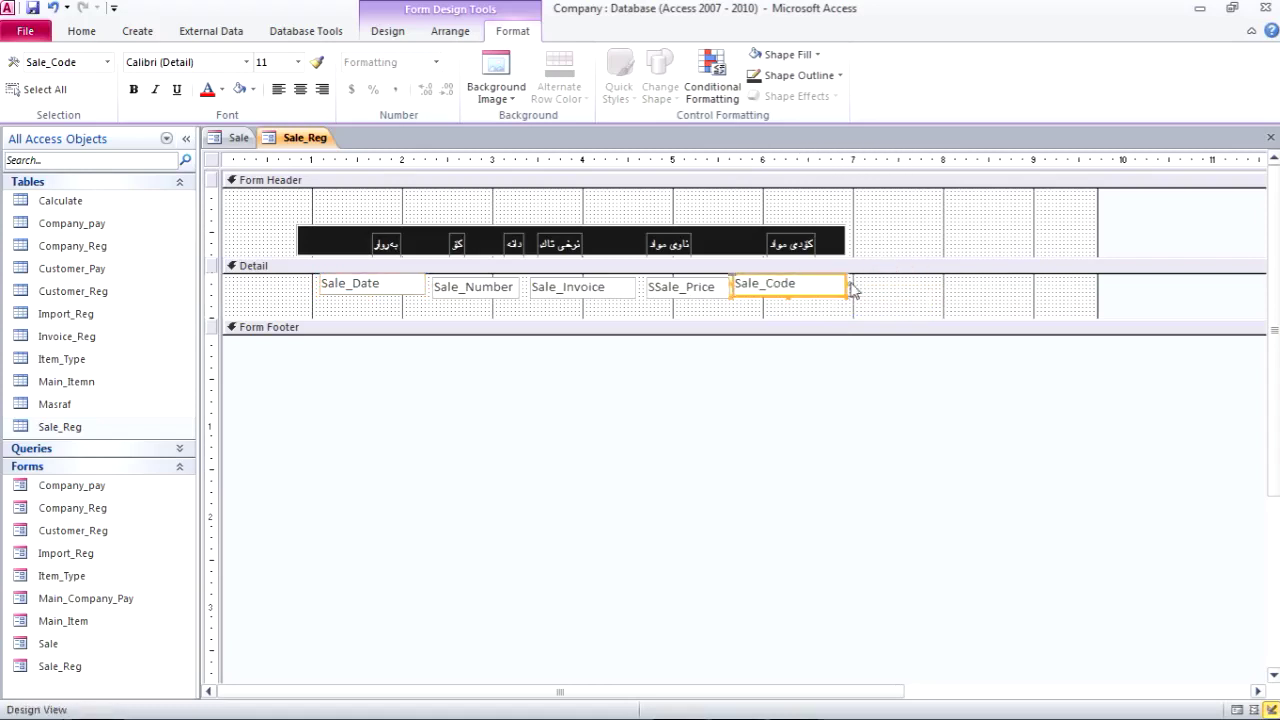
pyautogui.moveTo(655, 293); pyautogui.dragTo(656, 285)
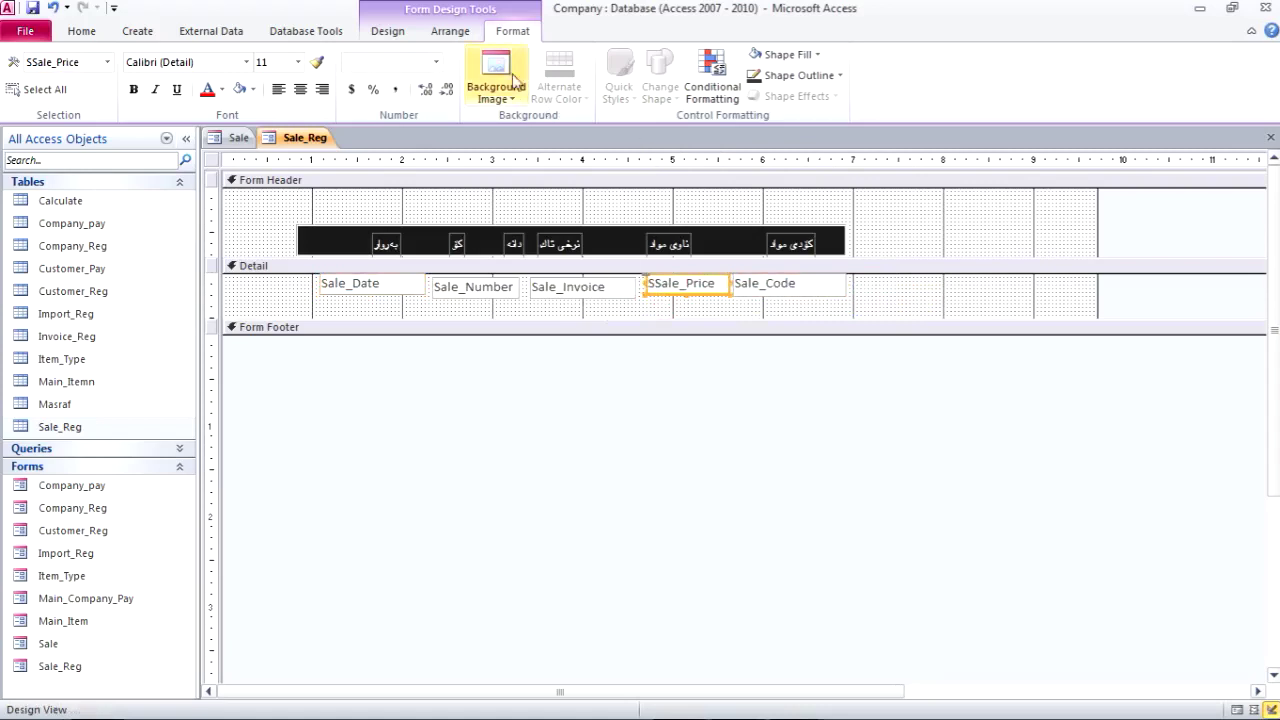
# Check the form's available fields, open the Sale_Reg table in Design View, and add a Text field named Sale_Item_Name
pyautogui.click(388, 31)
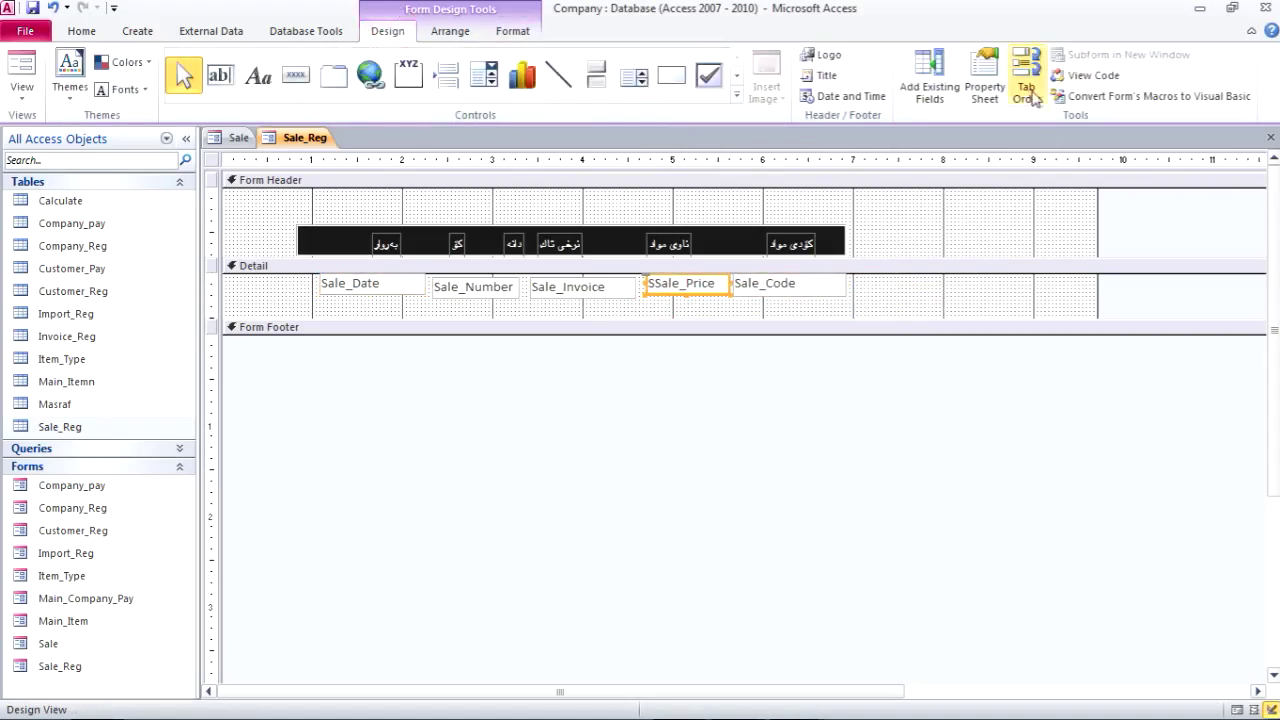
pyautogui.click(930, 80)
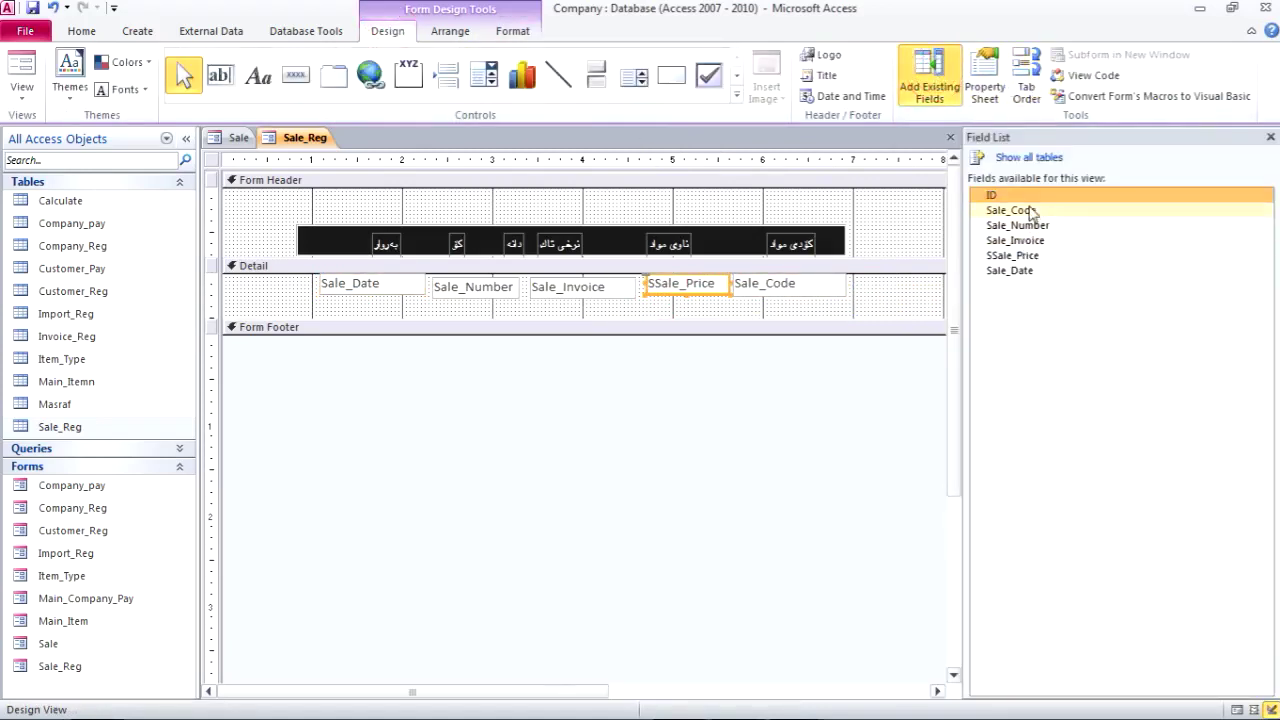
pyautogui.click(1270, 137)
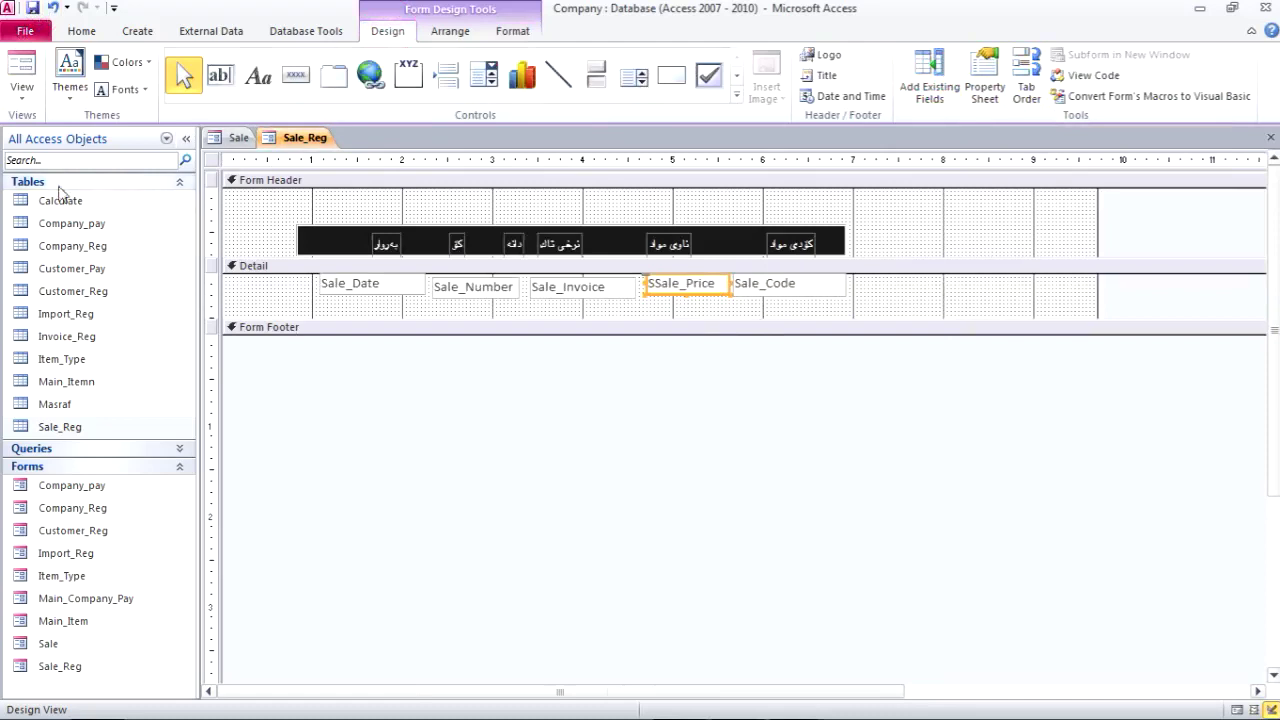
pyautogui.rightClick(91, 428)
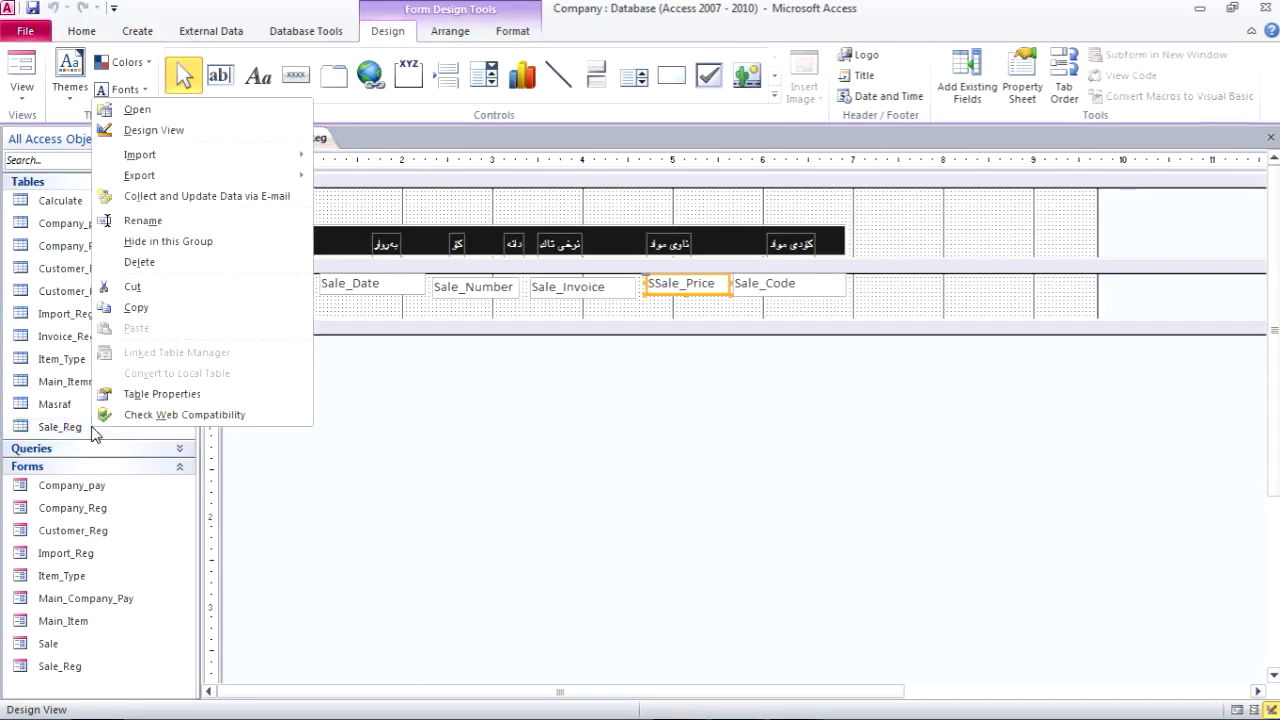
pyautogui.click(166, 131)
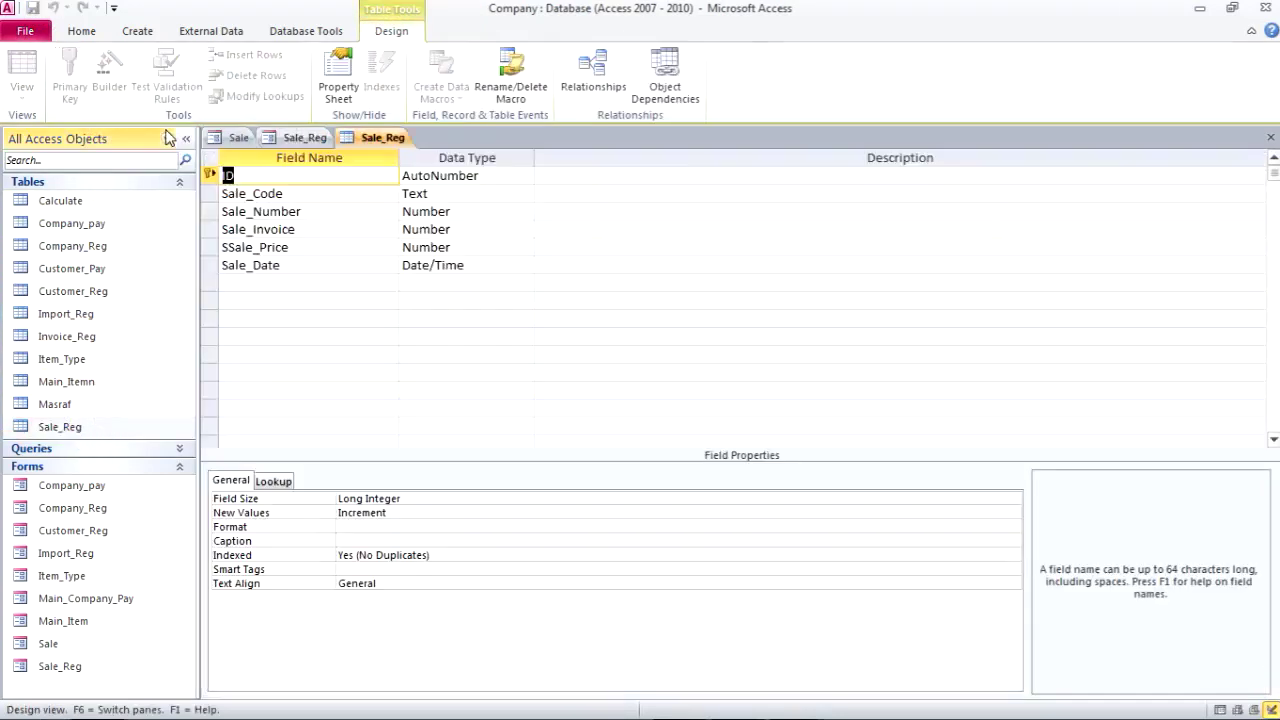
pyautogui.click(252, 283)
pyautogui.write('Sal')
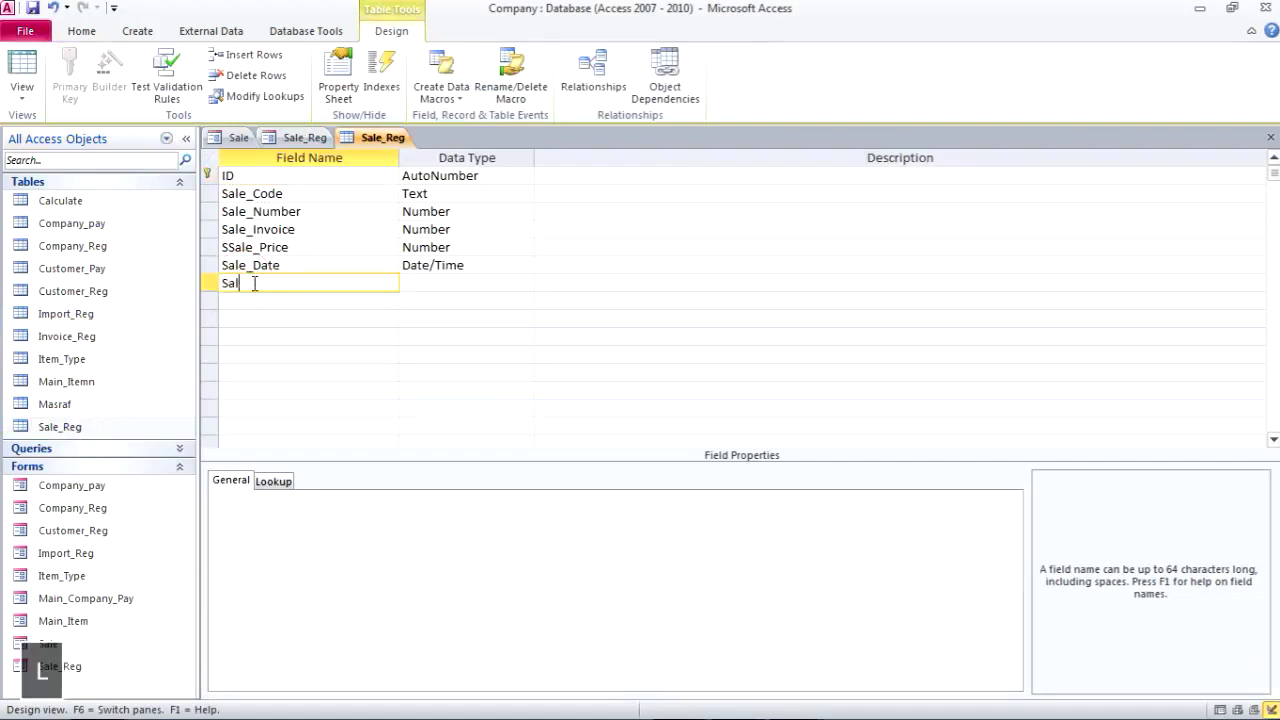
pyautogui.write('e_Item_Name')
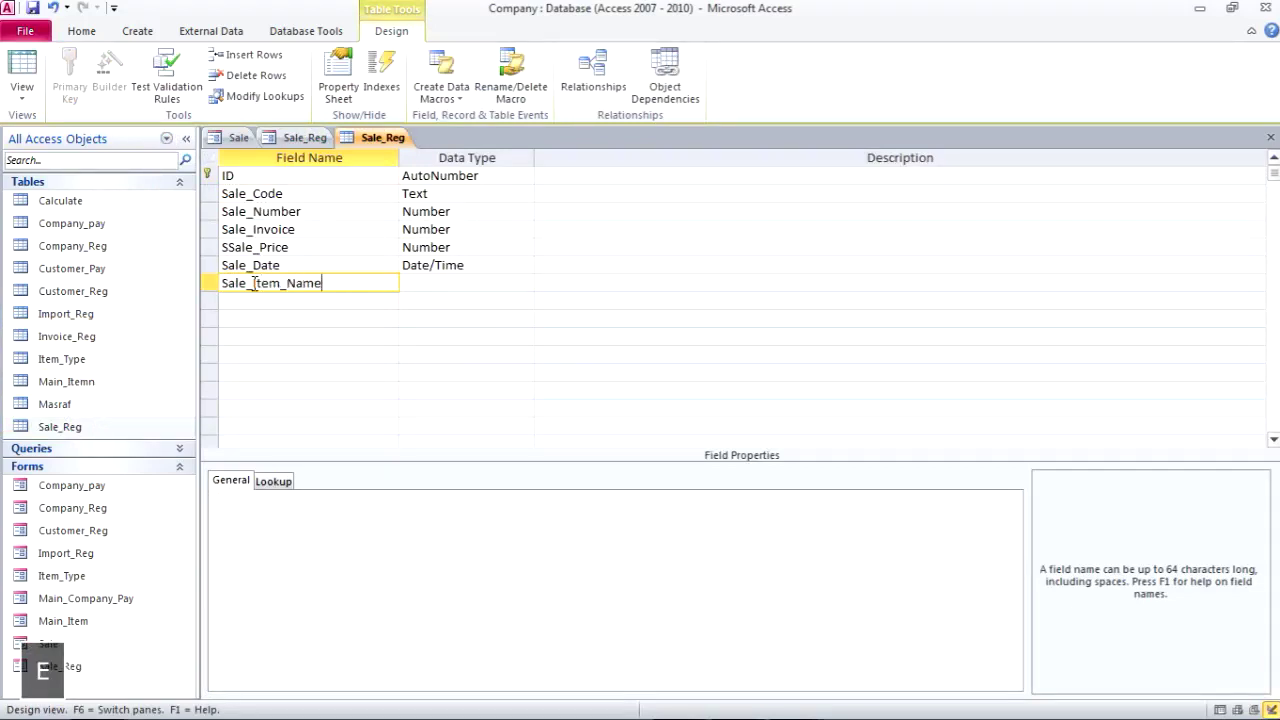
pyautogui.press('Tab')
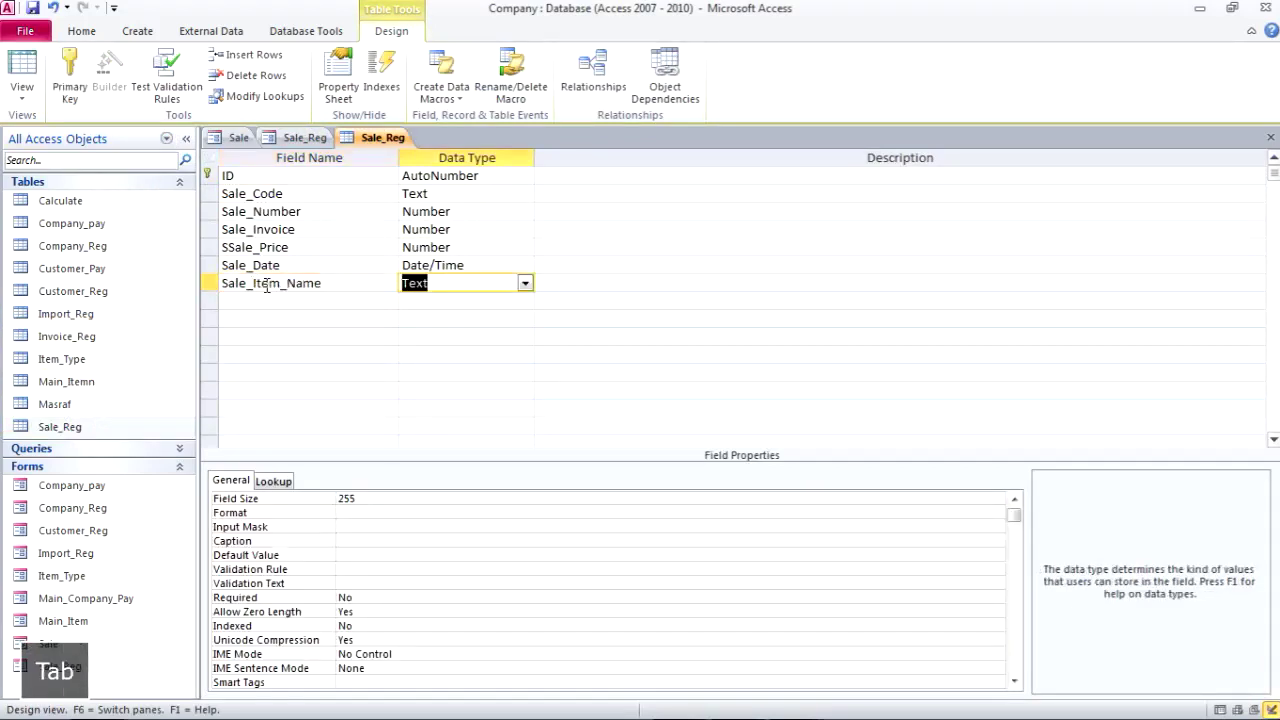
# Set the field size of Sale_Item_Name to 50 and close the table, keeping the design change
pyautogui.click(314, 497)
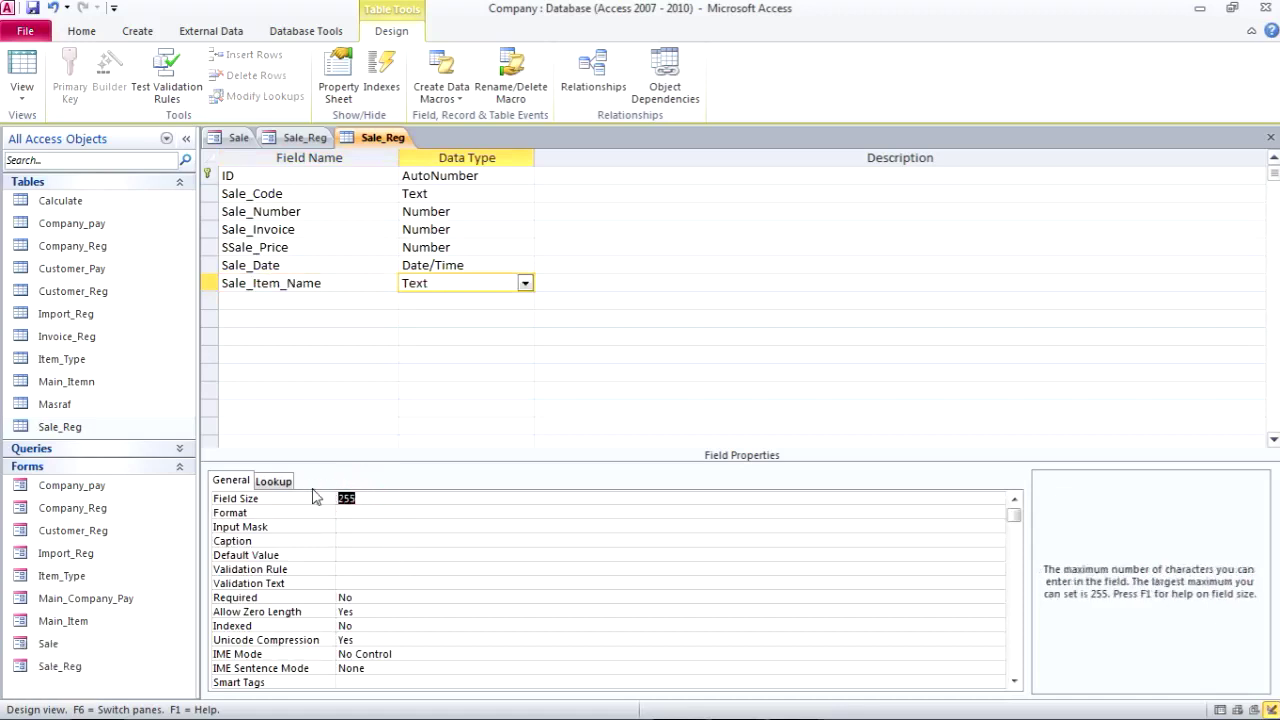
pyautogui.write('50')
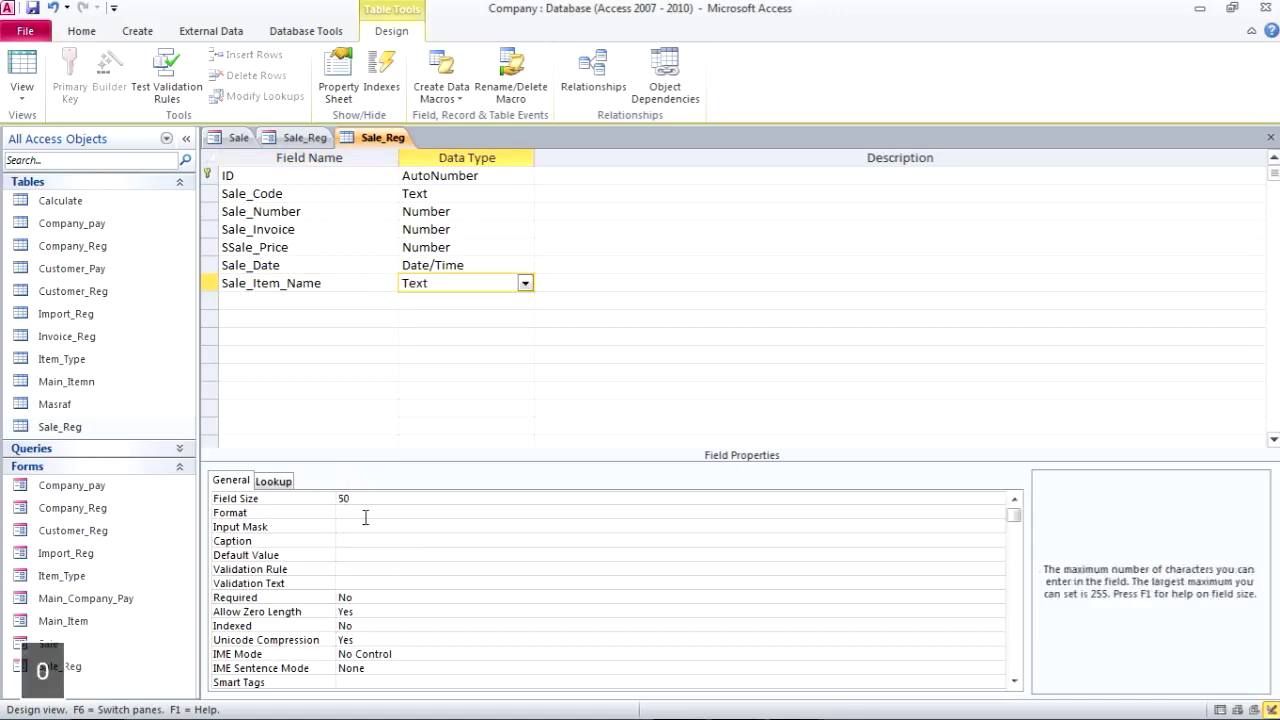
pyautogui.click(361, 513)
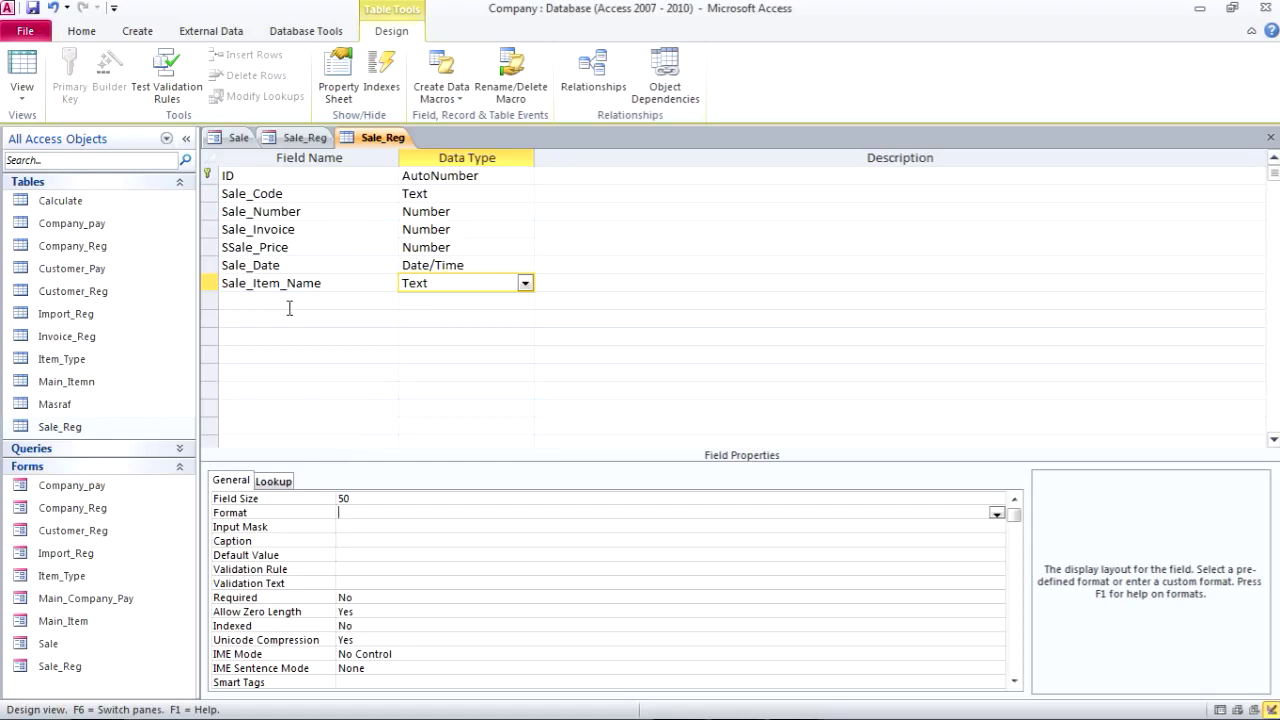
pyautogui.click(1271, 138)
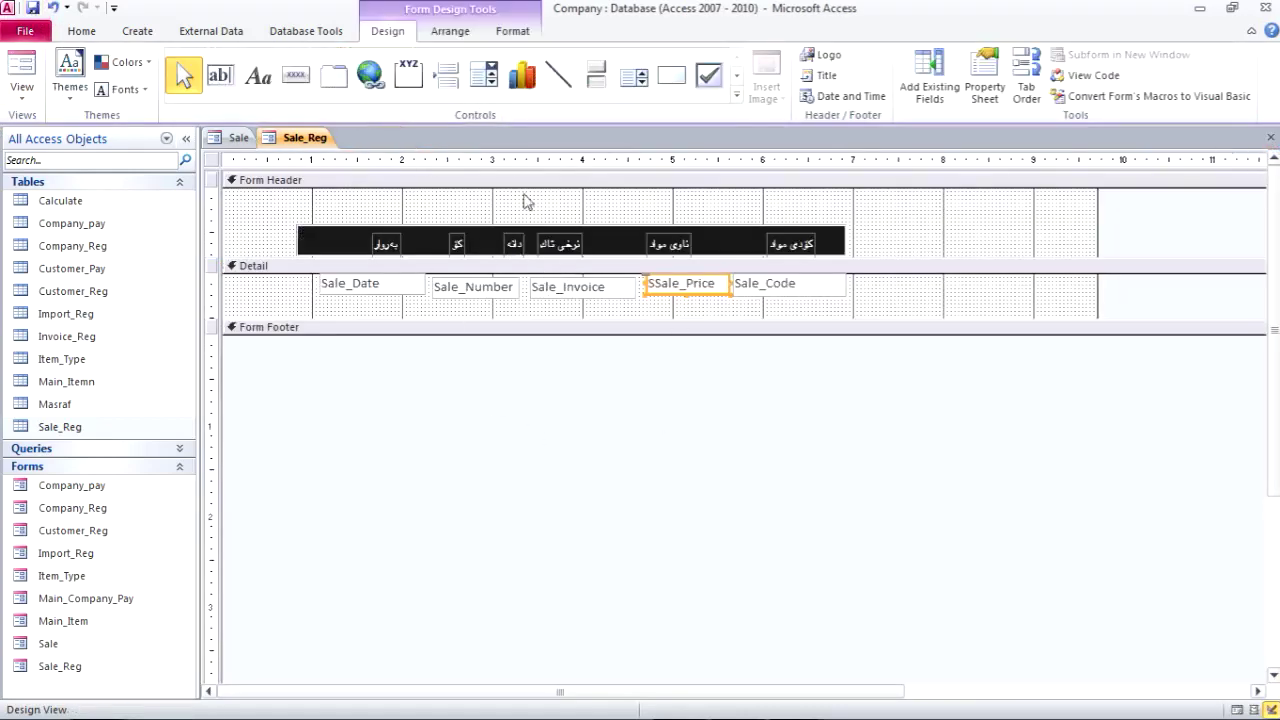
# Add the existing Sale_Item_Name field to the Detail section below Sale_Code and delete its attached label
pyautogui.click(928, 78)
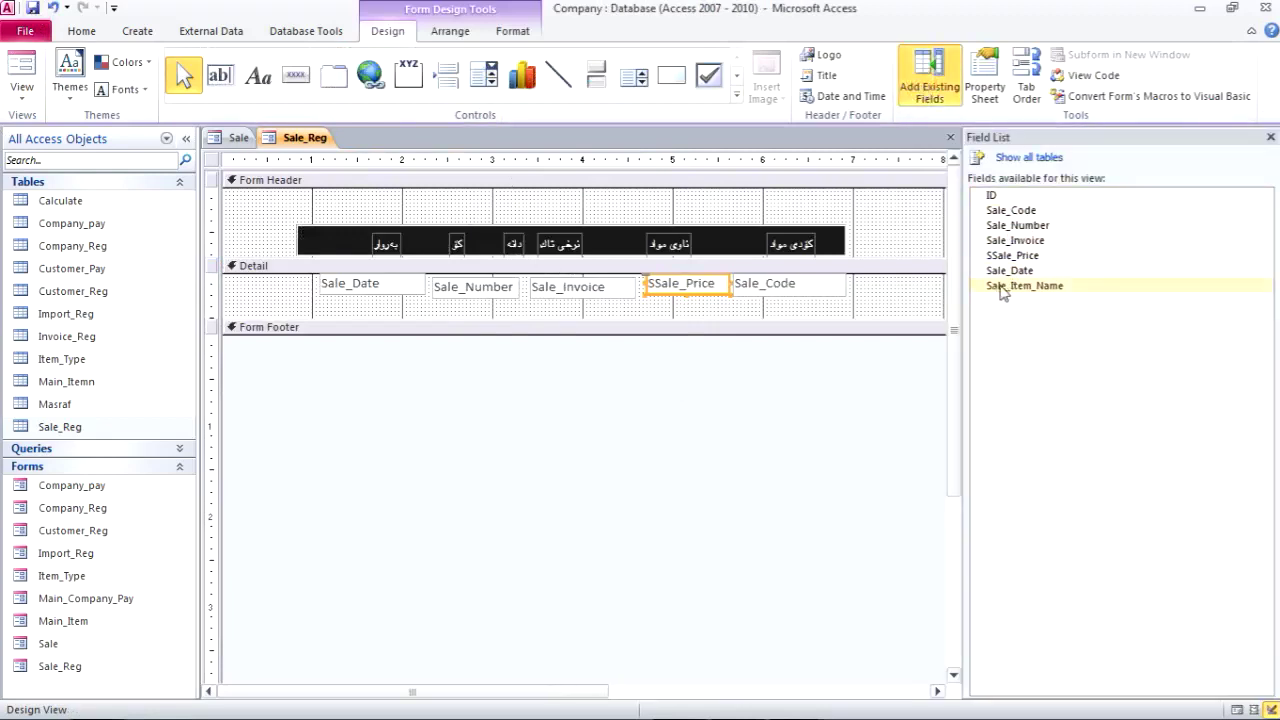
pyautogui.moveTo(1025, 289); pyautogui.dragTo(712, 306)
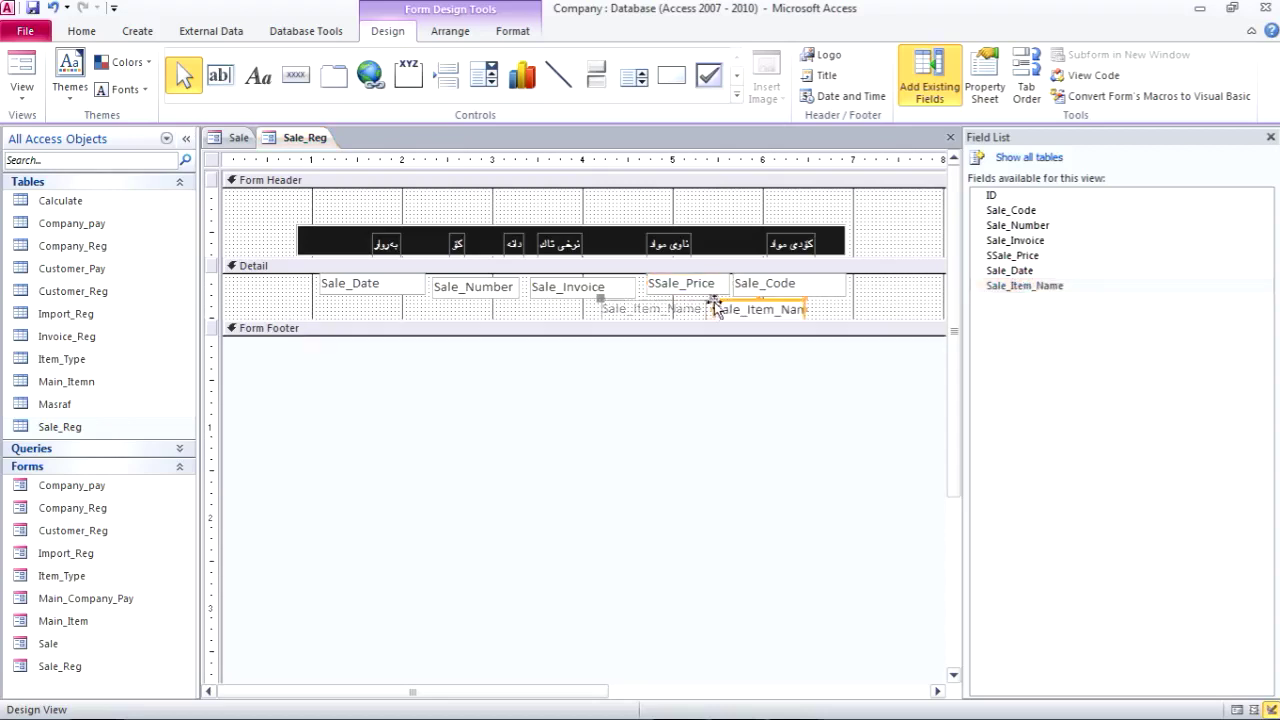
pyautogui.click(662, 307)
pyautogui.press('Delete')
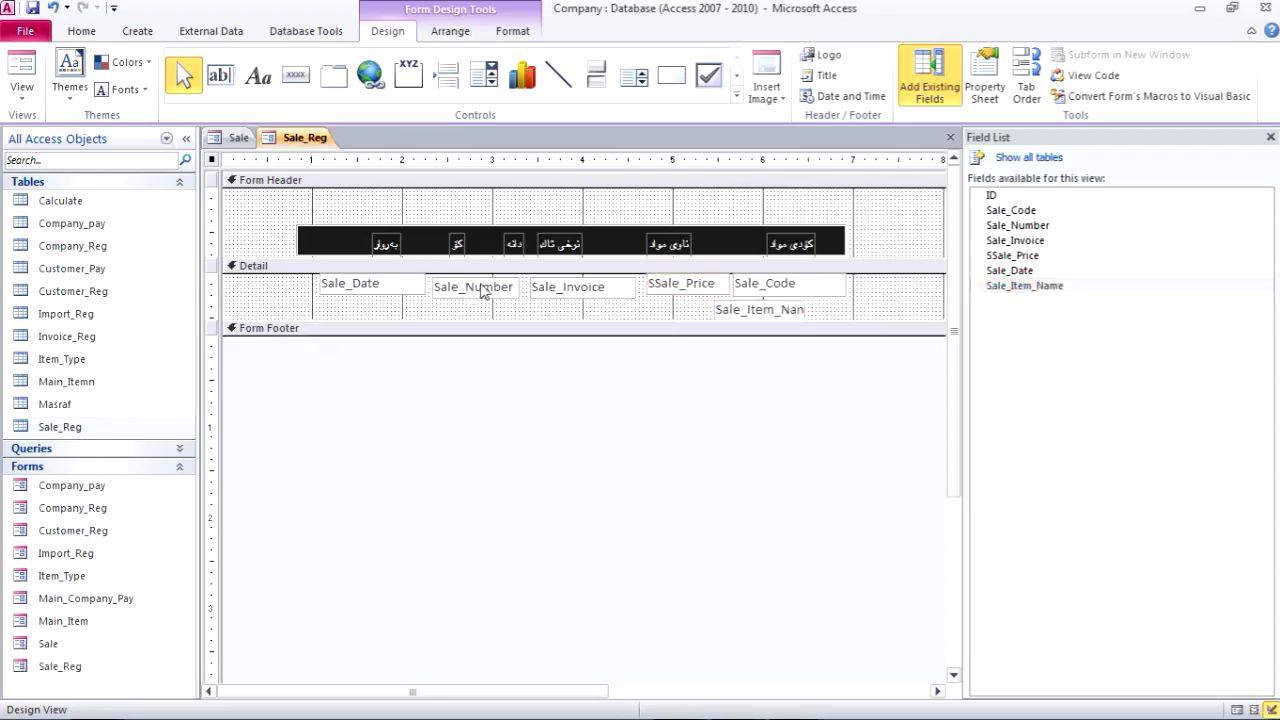
# Narrow the Sale_Date and Sale_Number text boxes, leaving Sale_Number between the 3-inch mark and Sale_Invoice
pyautogui.click(392, 285)
pyautogui.moveTo(425, 288); pyautogui.dragTo(491, 289)
pyautogui.click(453, 288)
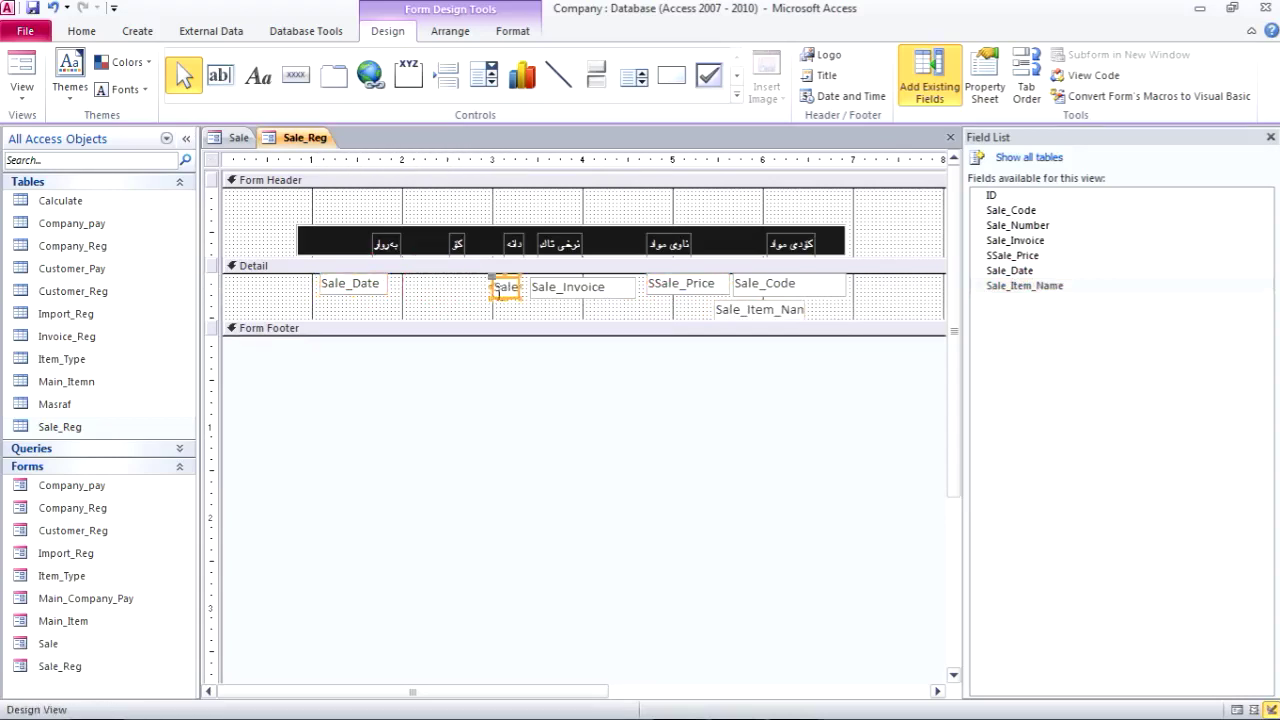
# Narrow the Sale_Invoice text box and move it to the far left end of the Detail section
pyautogui.click(568, 290)
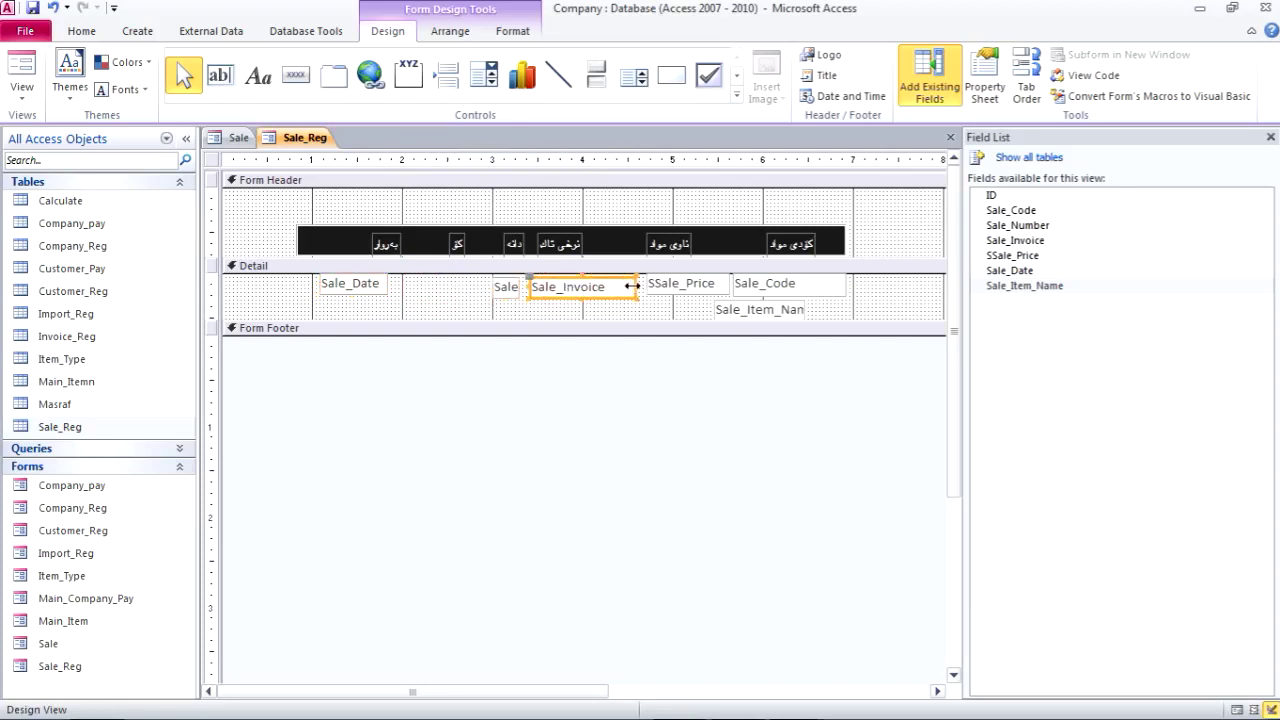
pyautogui.moveTo(632, 287); pyautogui.dragTo(583, 287)
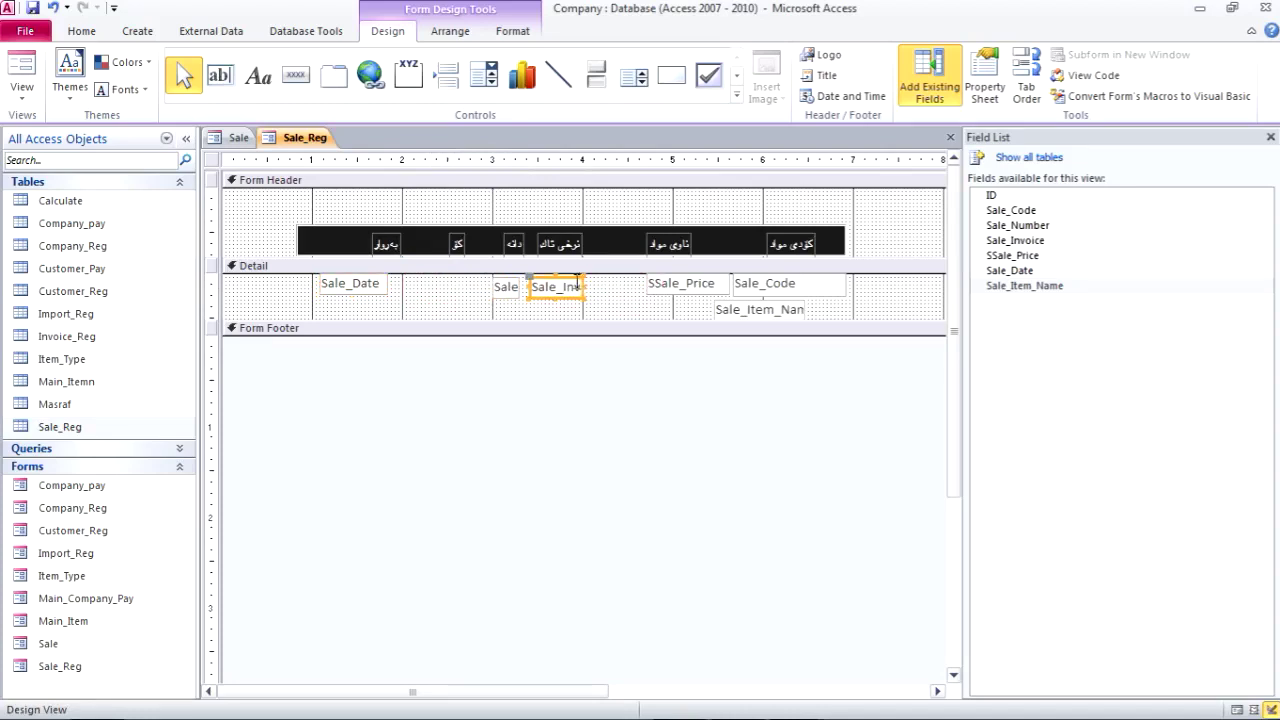
pyautogui.moveTo(568, 284); pyautogui.dragTo(262, 284)
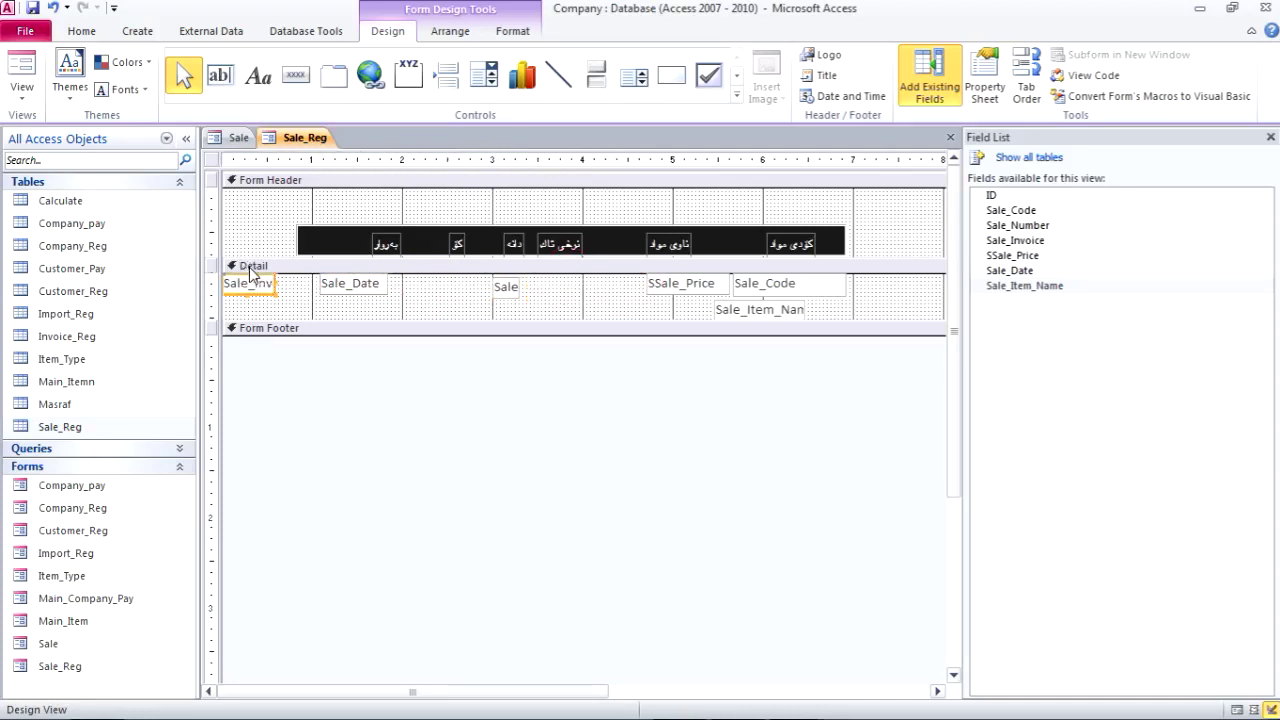
# Line up SSale_Price, Sale_Number and Sale_Item_Name in one row with Sale_Code, and widen Sale_Item_Name to fill the gap before Sale_Code
pyautogui.moveTo(691, 296); pyautogui.dragTo(563, 283)
pyautogui.click(505, 286)
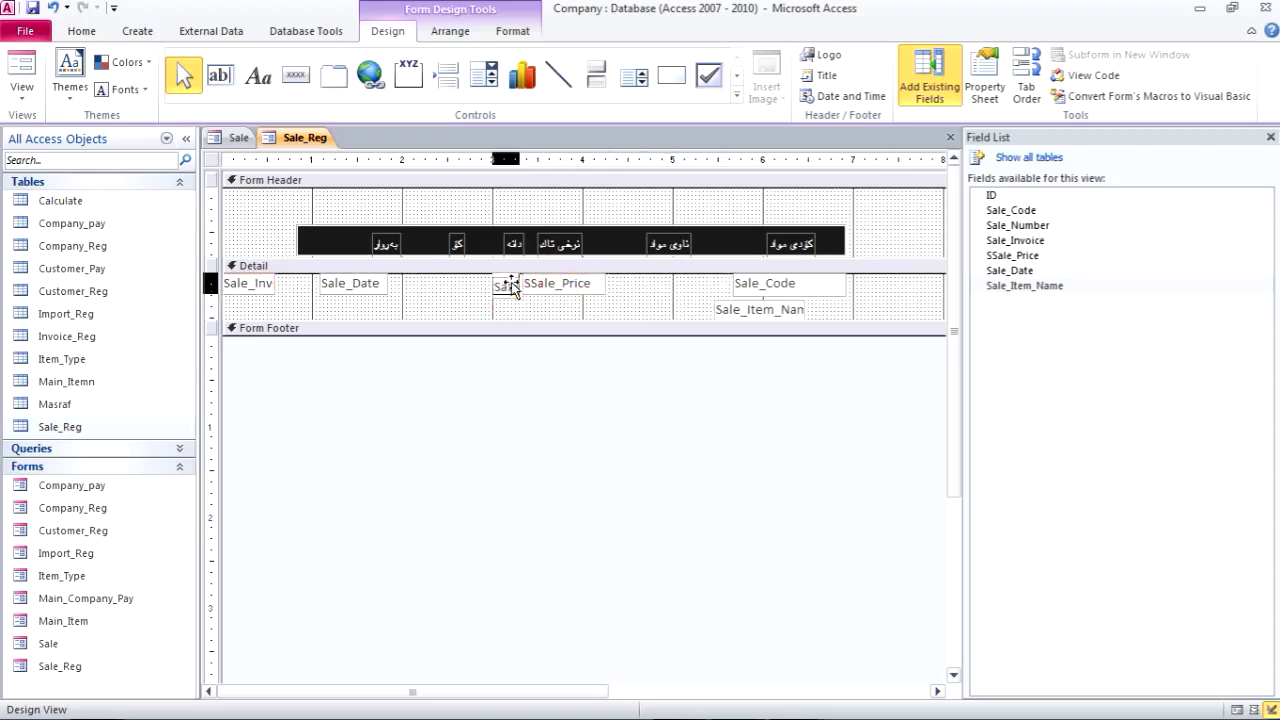
pyautogui.click(625, 300)
pyautogui.moveTo(741, 310); pyautogui.dragTo(608, 283)
# Reduce the height of Sale_Code to match the other fields and shift Sale_Date beneath the date label
pyautogui.click(766, 289)
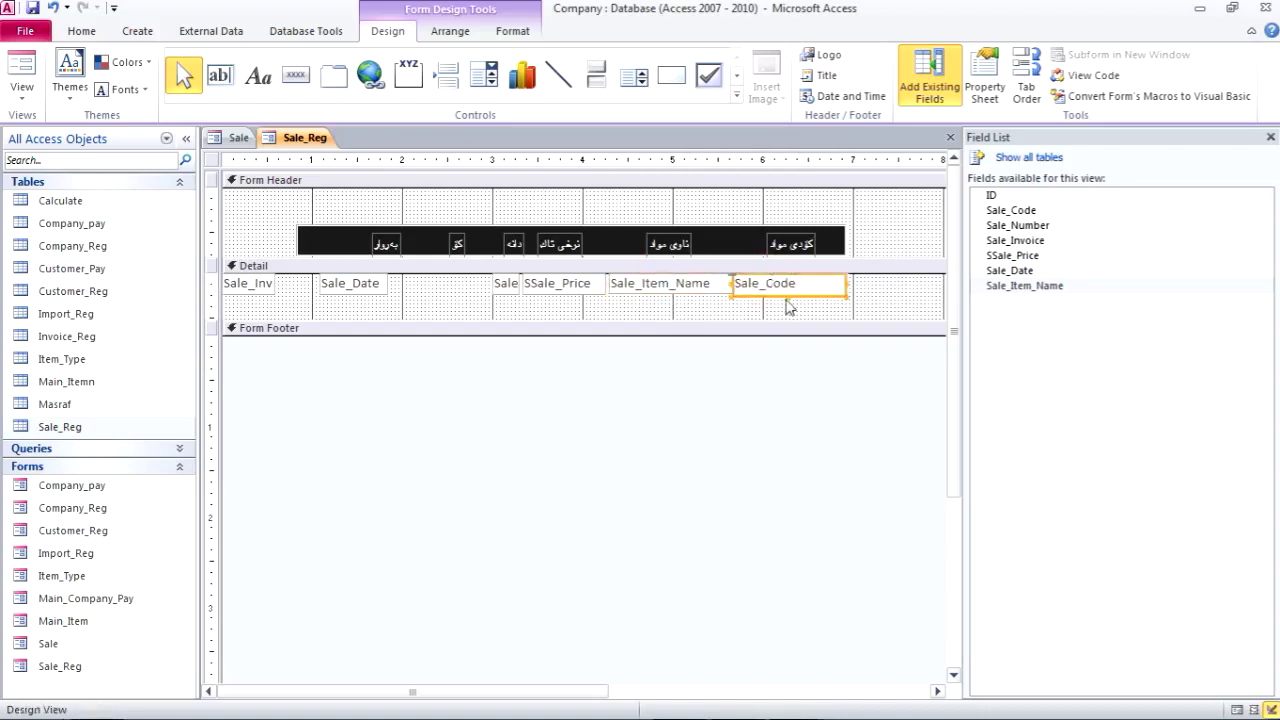
pyautogui.click(788, 292)
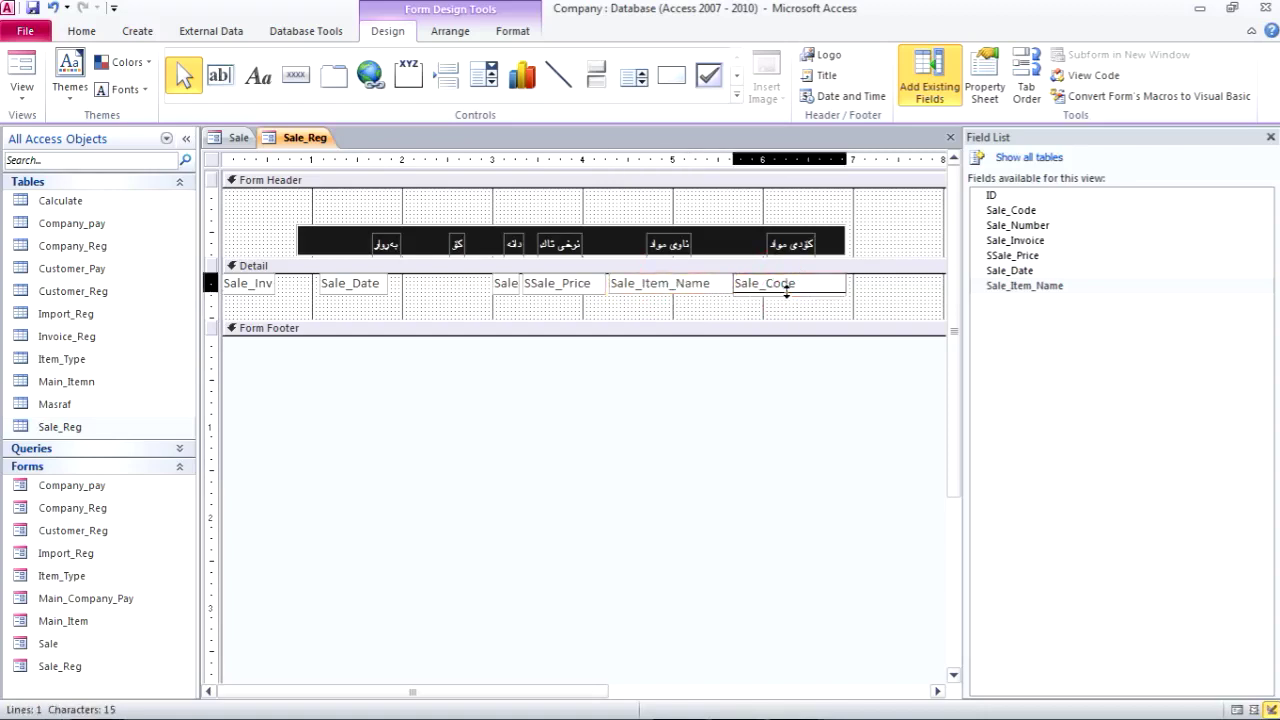
pyautogui.click(787, 296)
pyautogui.click(787, 312)
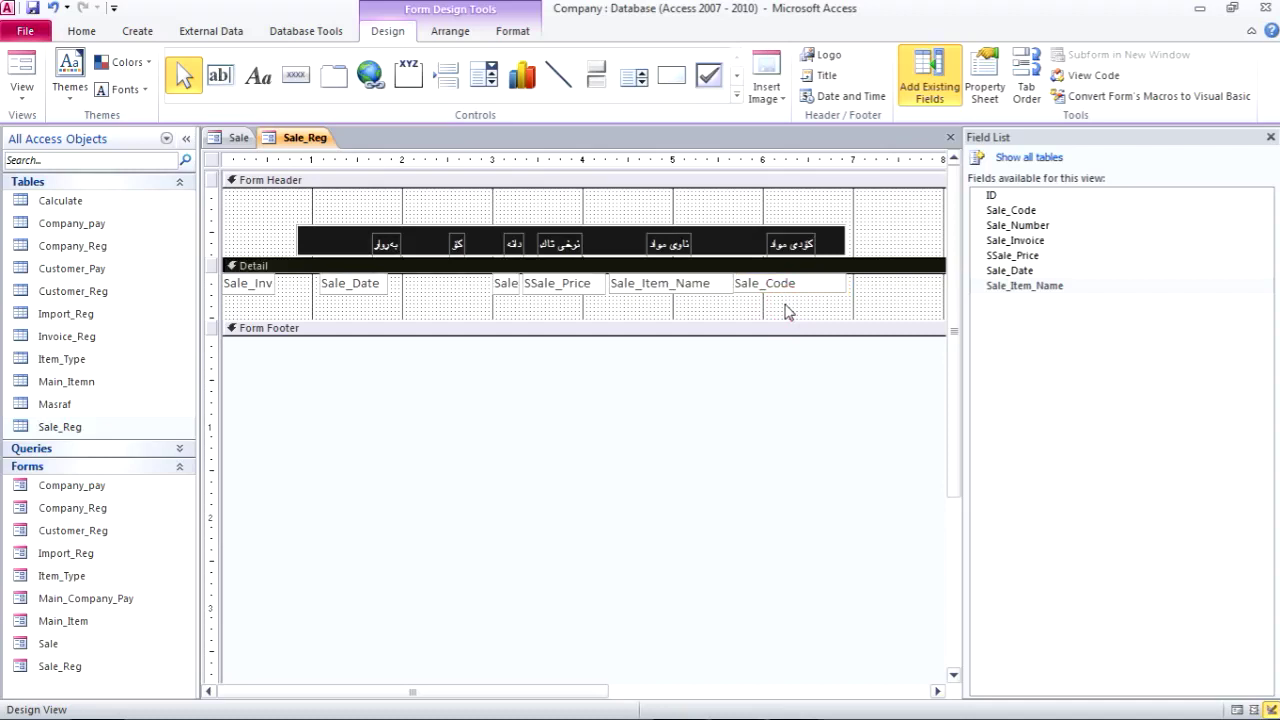
pyautogui.click(785, 292)
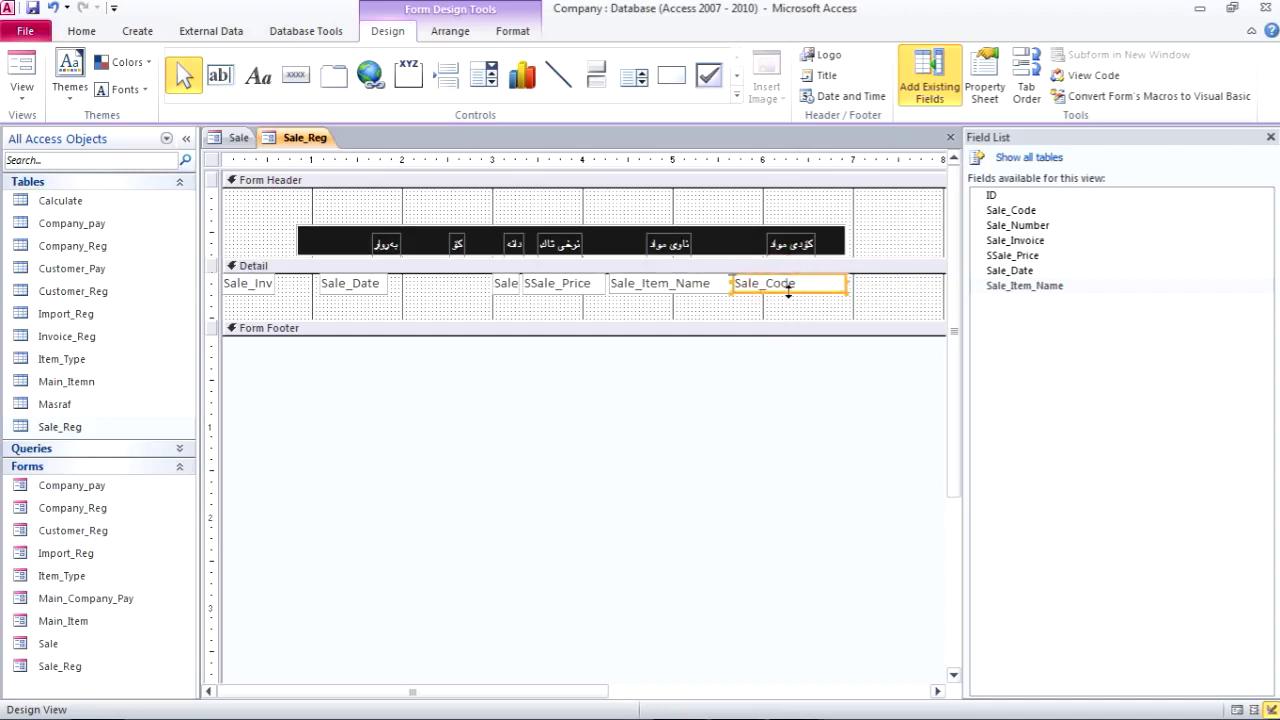
pyautogui.press('ctrl')
pyautogui.click(787, 312)
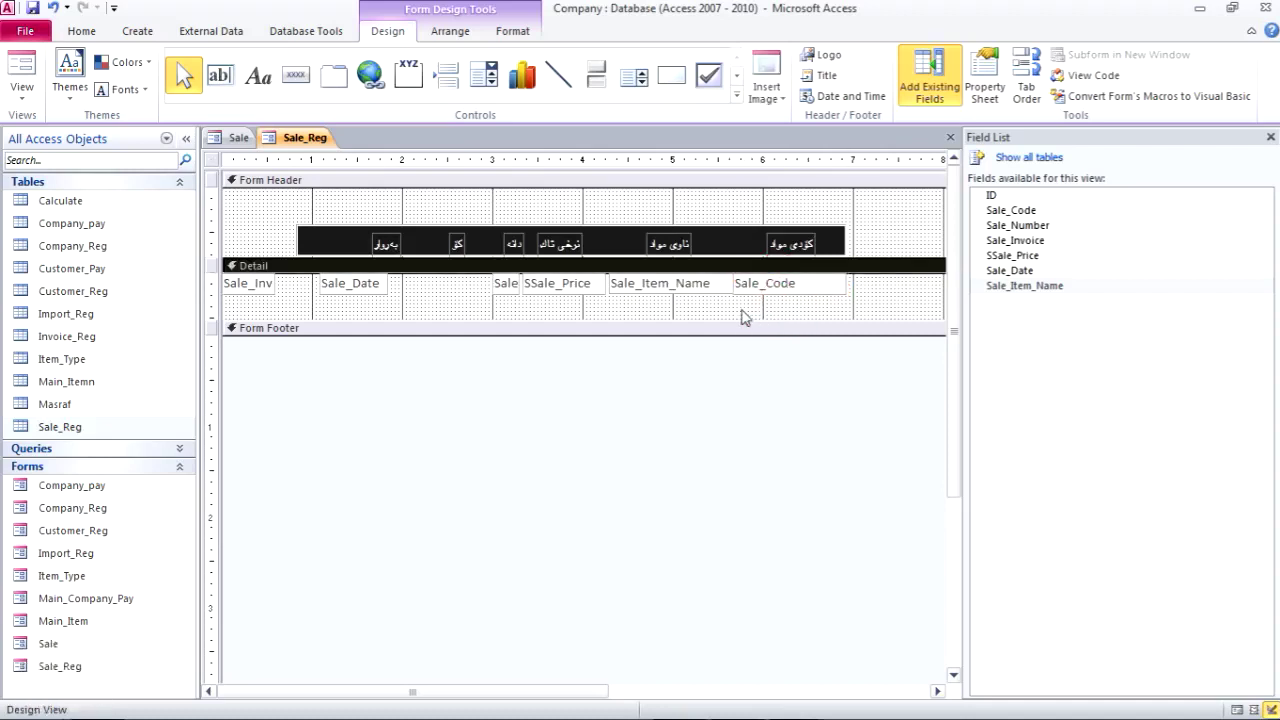
pyautogui.moveTo(357, 289); pyautogui.dragTo(388, 289)
pyautogui.click(462, 302)
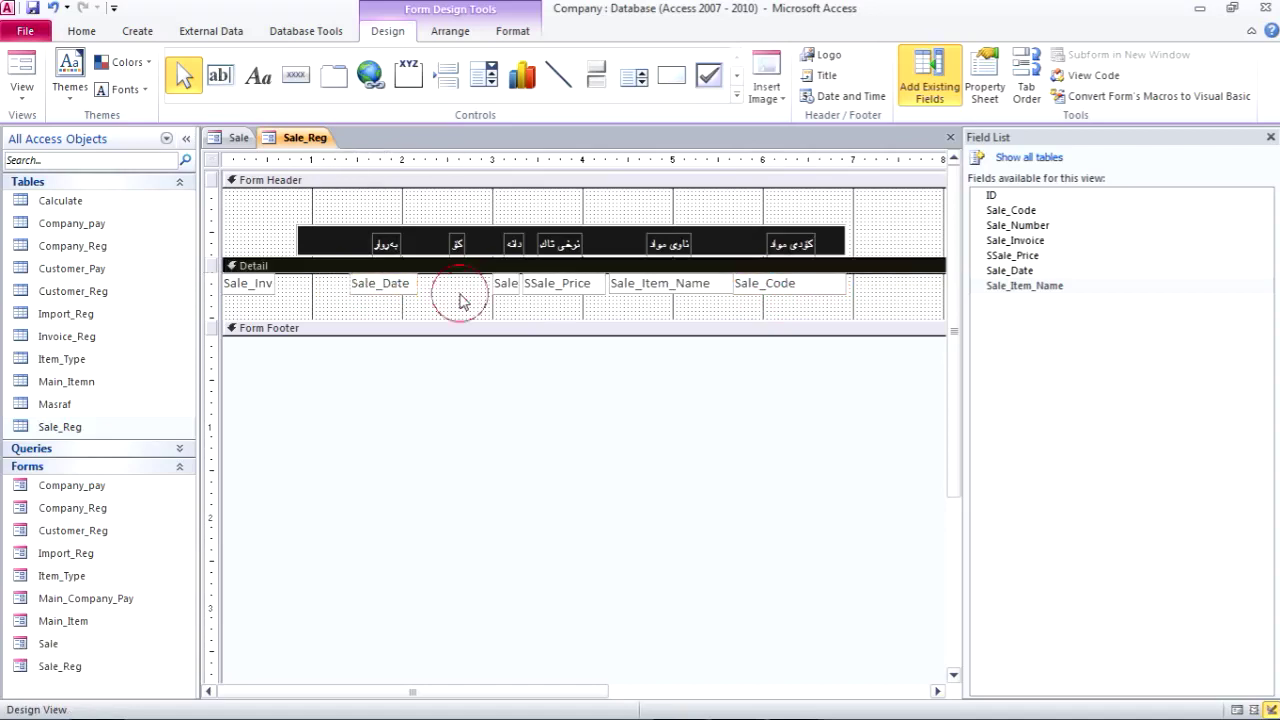
# Add an unbound text box between Sale_Date and Sale_Number under the total label, and delete its attached label
pyautogui.click(222, 78)
pyautogui.moveTo(487, 310); pyautogui.dragTo(412, 282)
pyautogui.click(333, 288)
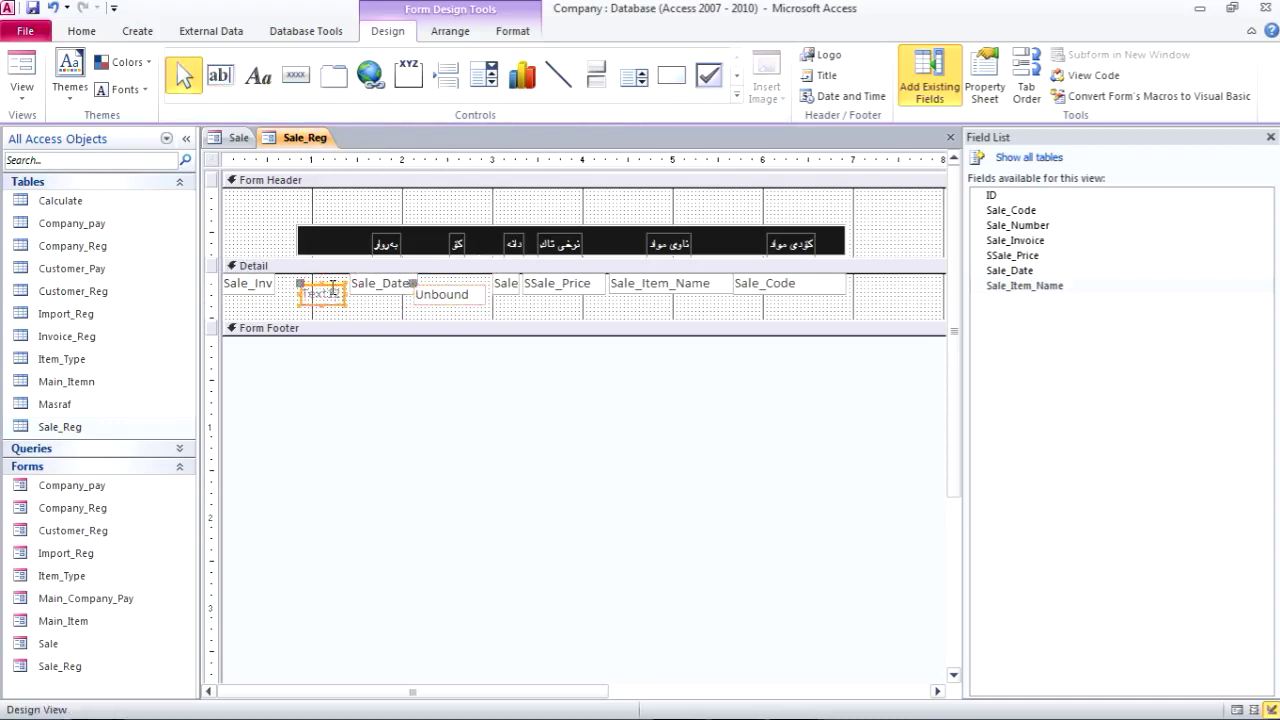
pyautogui.press('Delete')
# Enter the expression =[SSale_Price]*[Sale_Number] in the unbound text box between Sale_Date and Sale_Number
pyautogui.click(440, 294)
pyautogui.click(440, 294)
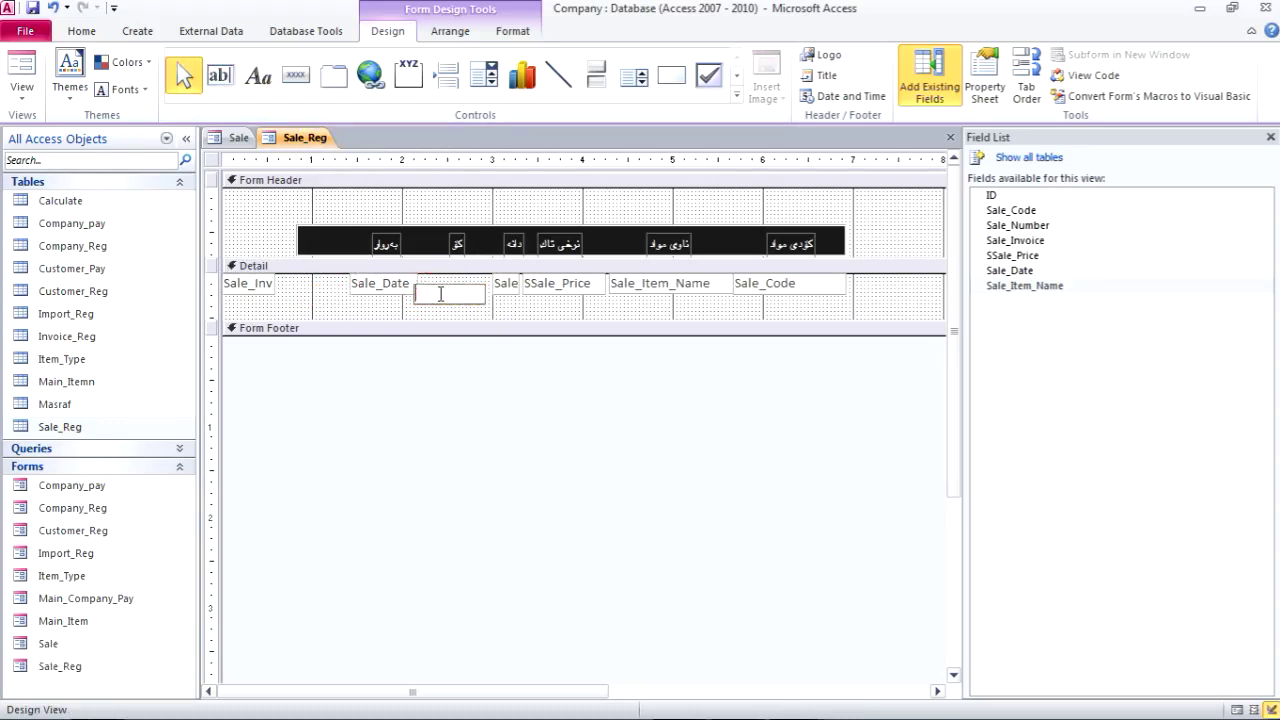
pyautogui.write('=[SSale_')
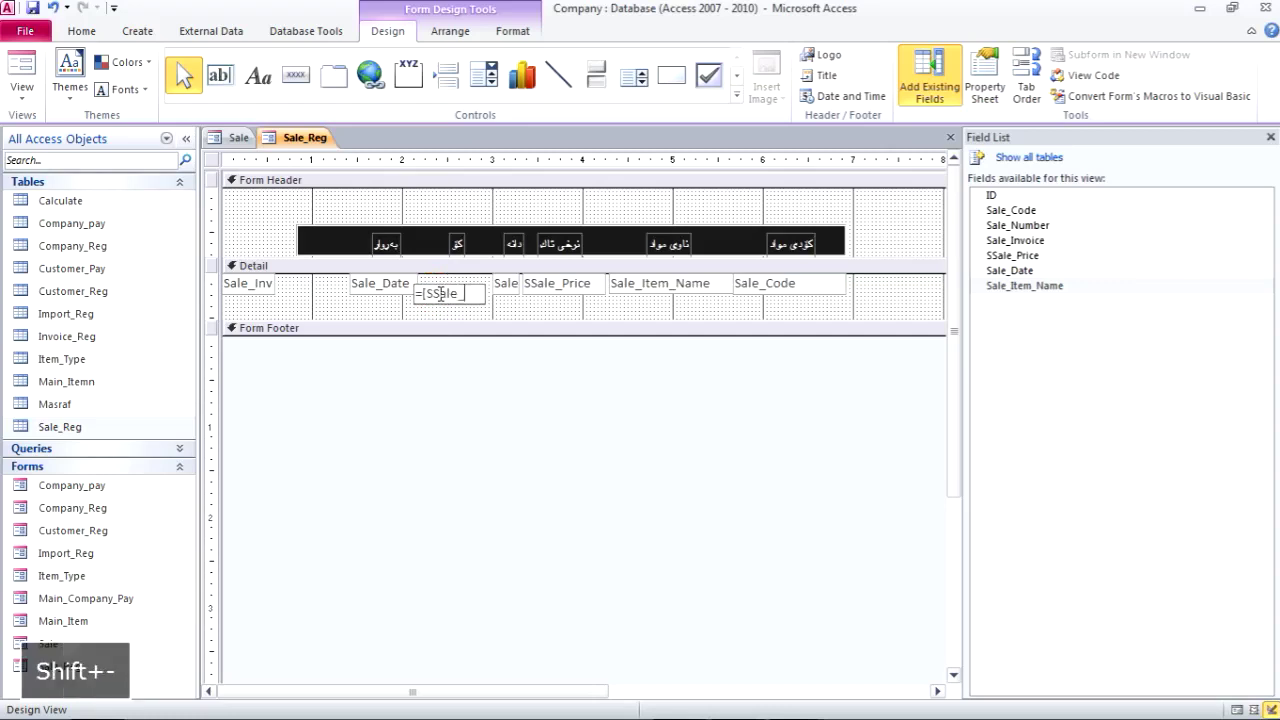
pyautogui.write('Pric')
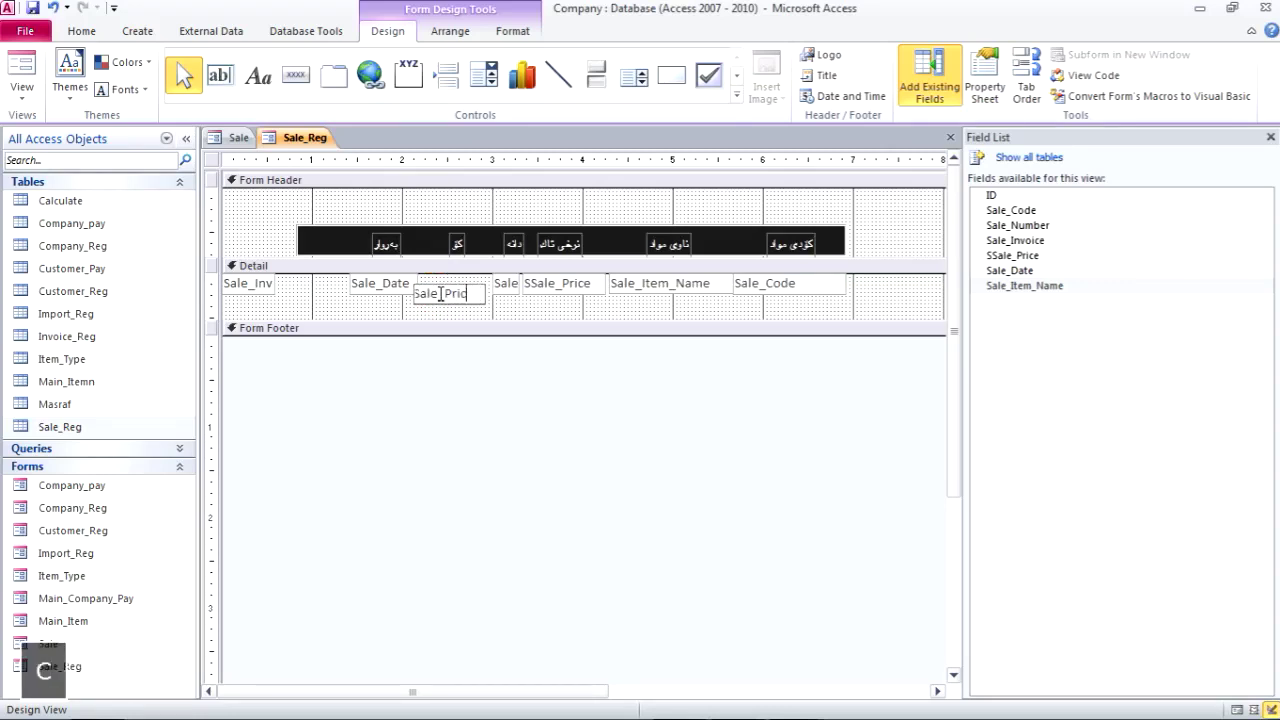
pyautogui.write('e]')
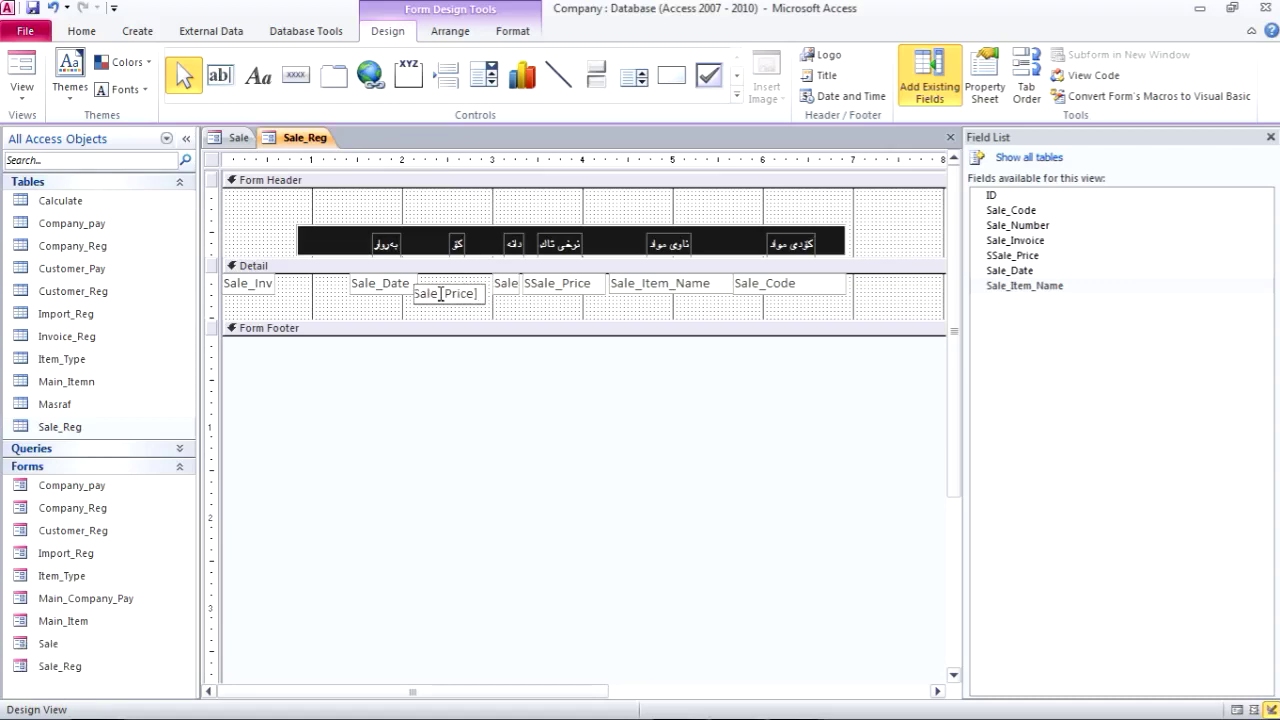
pyautogui.write('*')
pyautogui.write('[Sale_Numb')
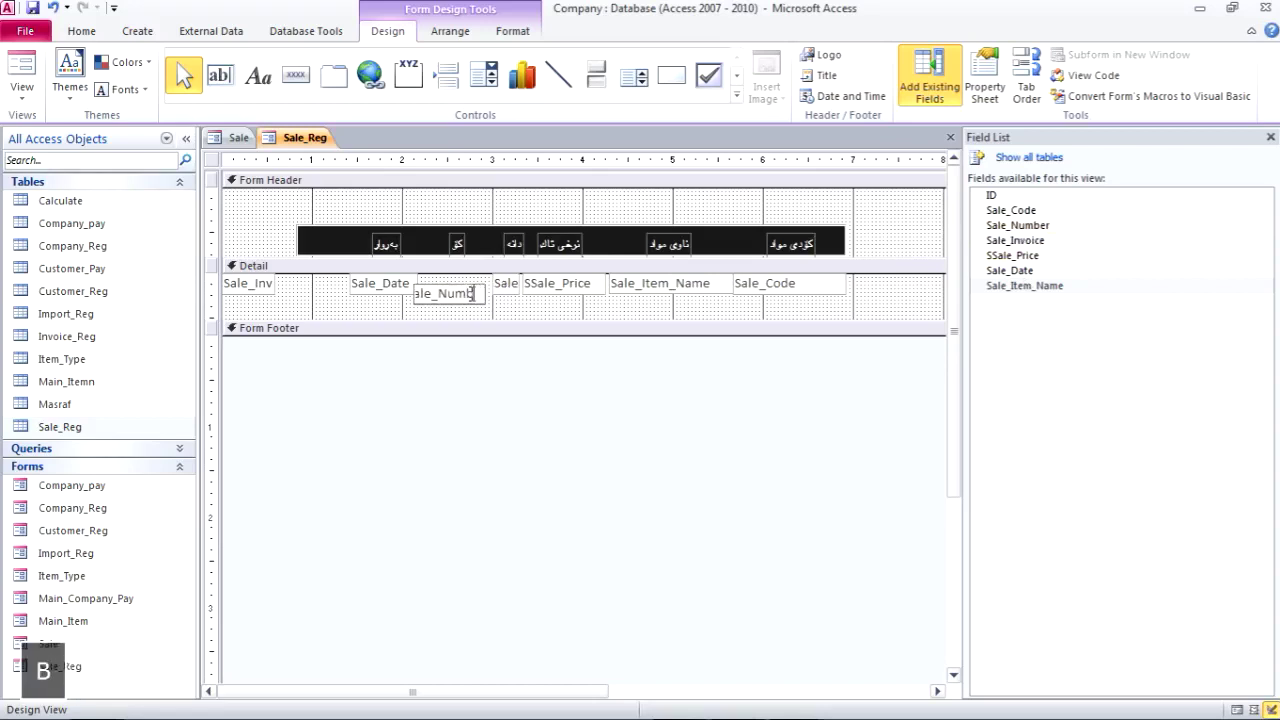
pyautogui.write('er]')
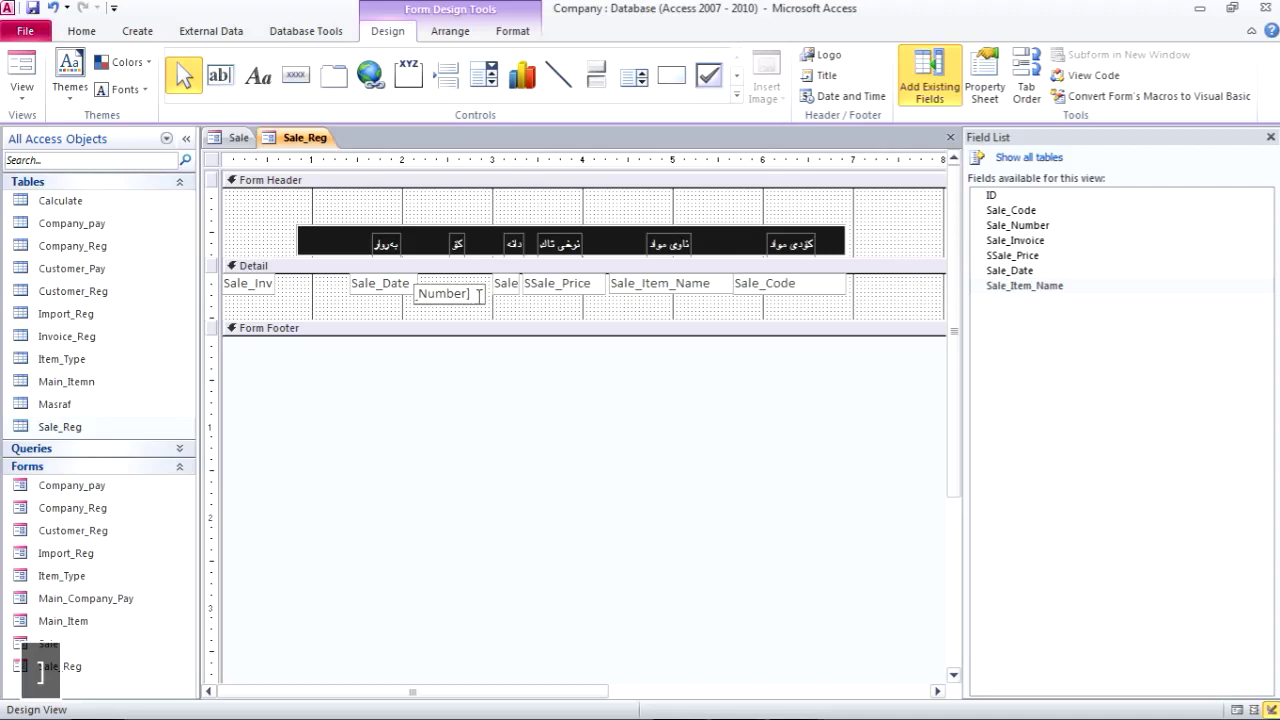
pyautogui.click(509, 308)
# Raise the calculated text box into the field row and trim the height of Sale_Item_Name to match its neighbours
pyautogui.moveTo(443, 300); pyautogui.dragTo(439, 286)
pyautogui.click(440, 313)
pyautogui.click(473, 308)
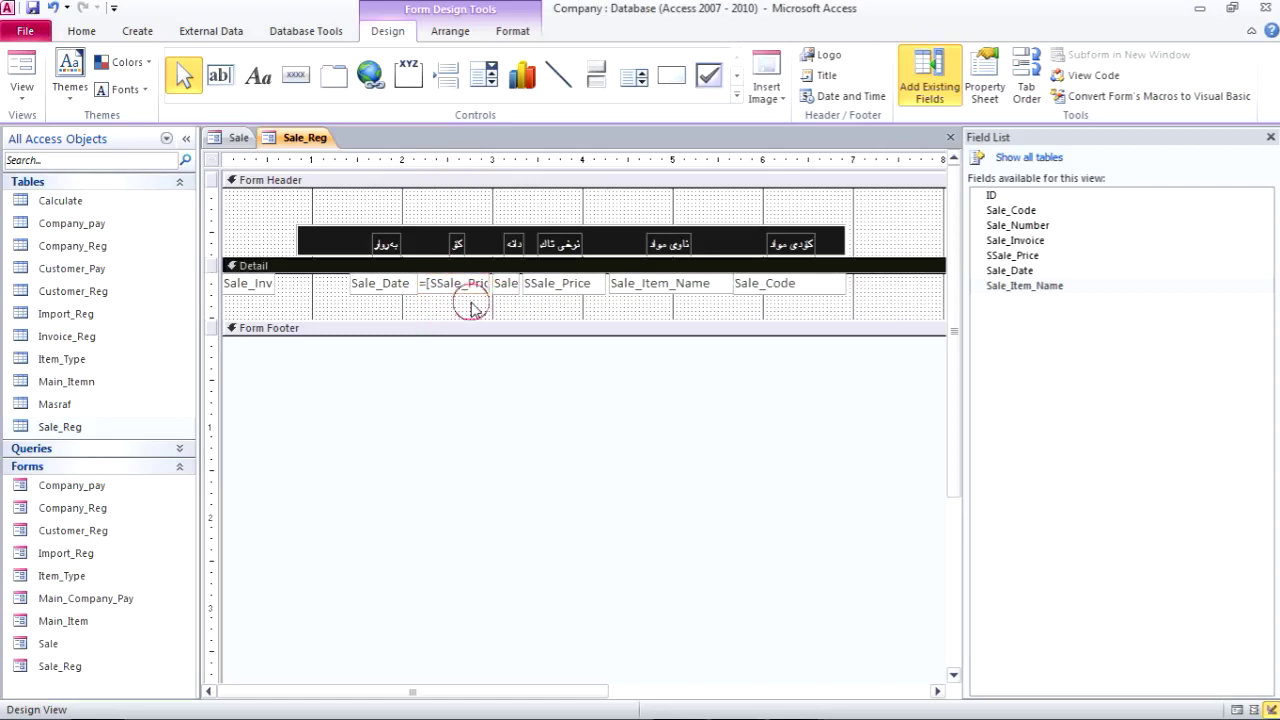
pyautogui.click(672, 287)
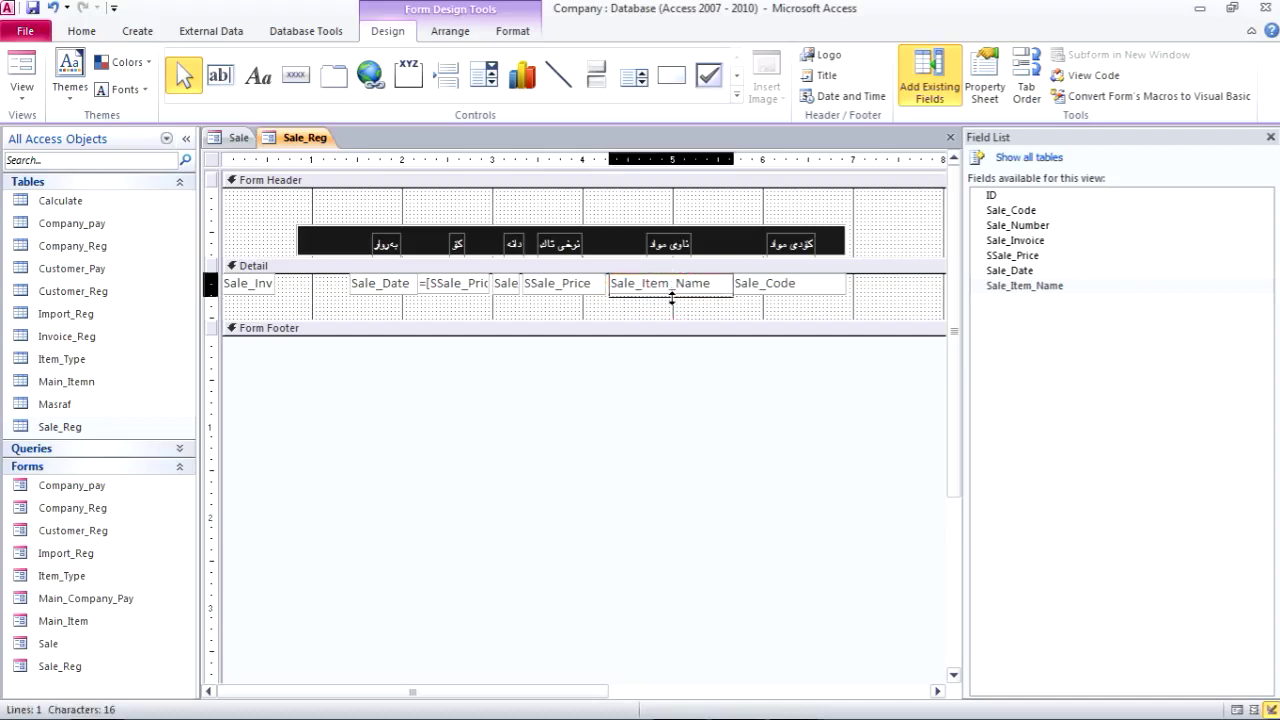
pyautogui.click(667, 316)
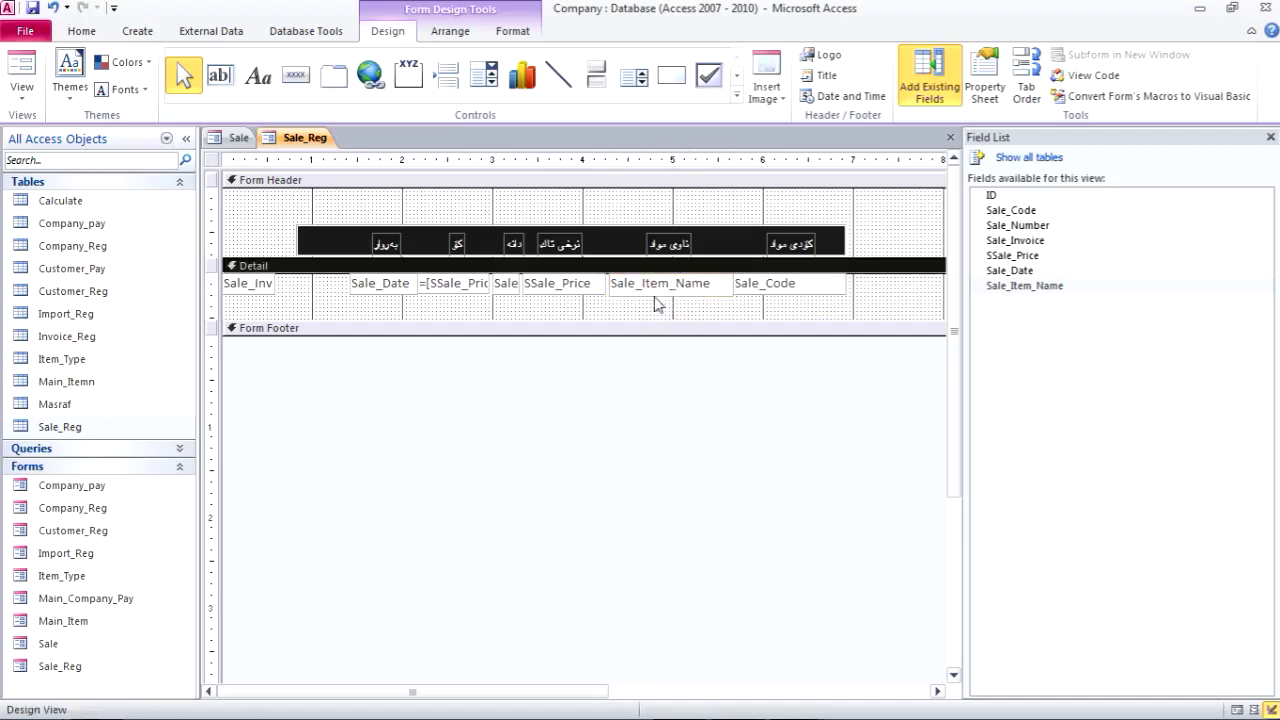
pyautogui.click(668, 289)
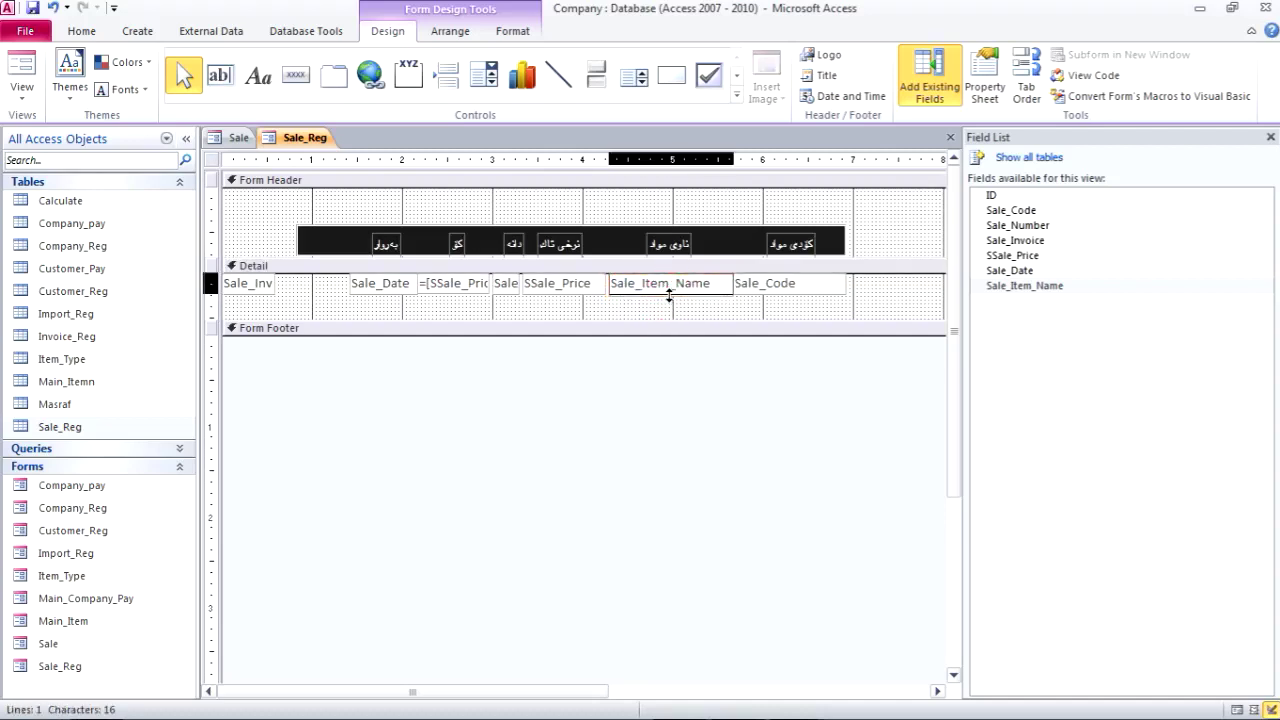
pyautogui.click(677, 309)
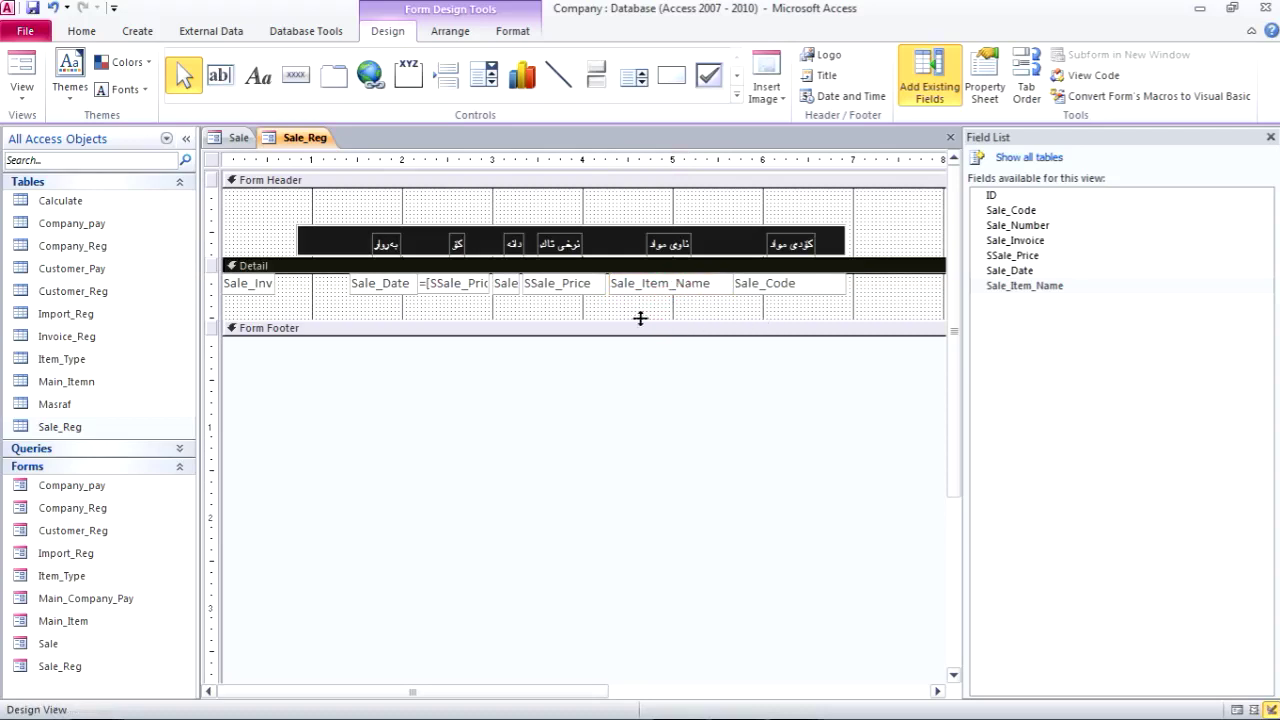
# Centre the text of the Detail fields from Sale_Date through Sale_Code and set their font size to 12
pyautogui.moveTo(831, 309); pyautogui.dragTo(371, 294)
pyautogui.click(510, 31)
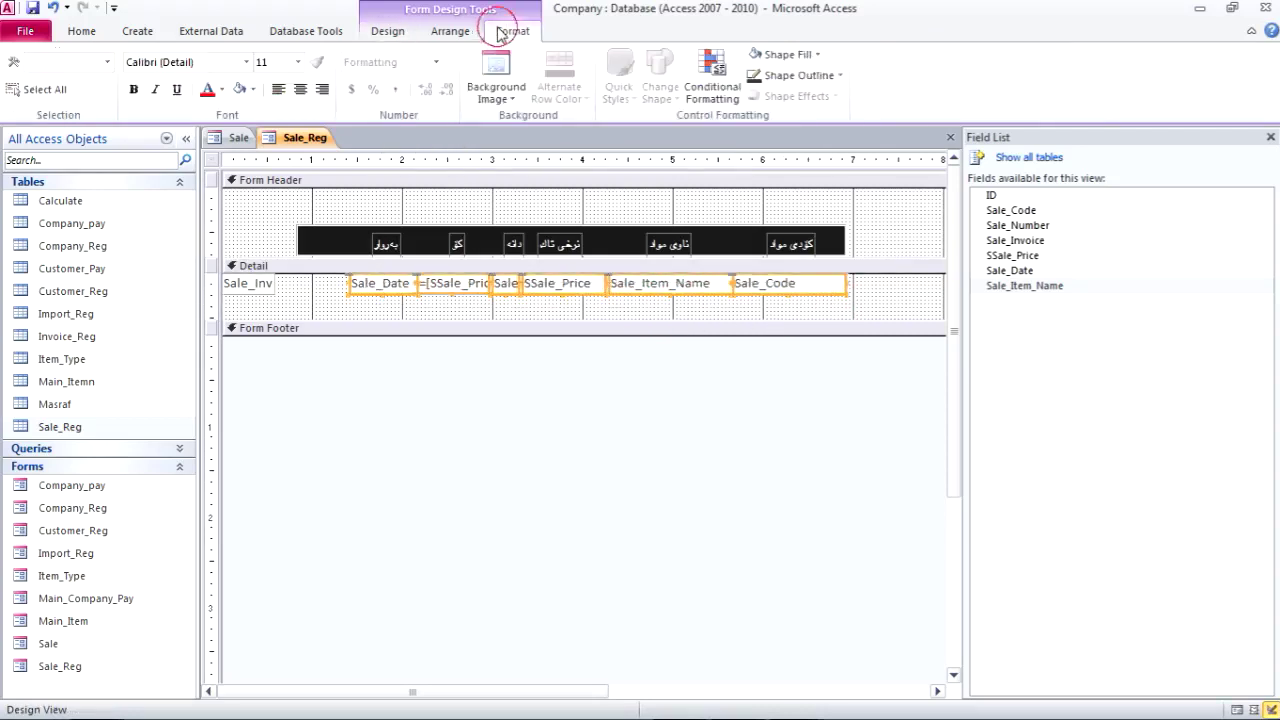
pyautogui.click(300, 89)
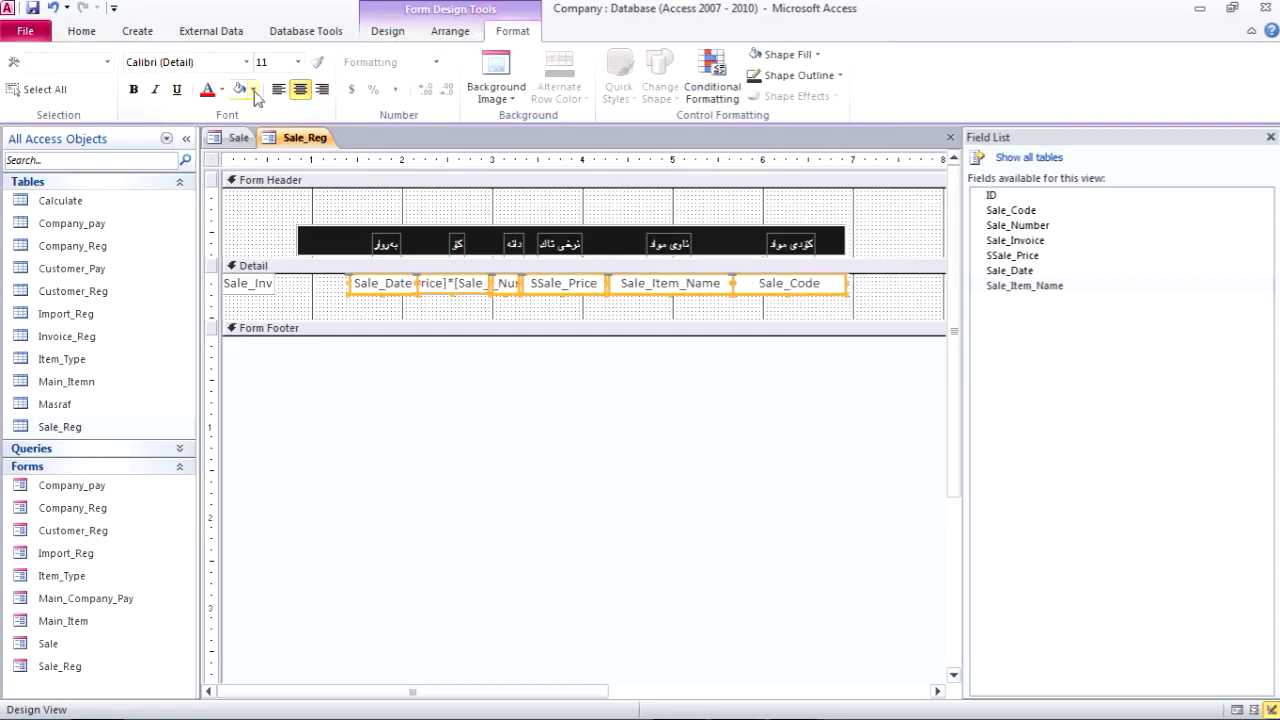
pyautogui.click(297, 62)
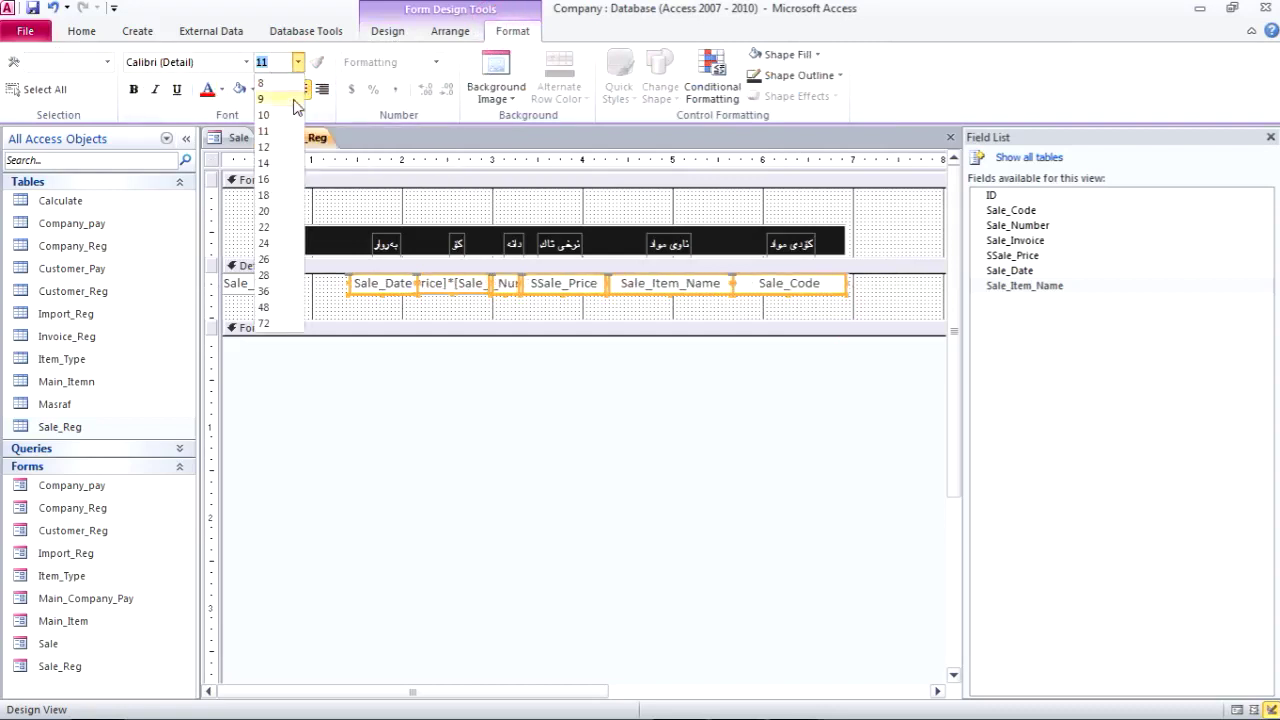
pyautogui.click(264, 147)
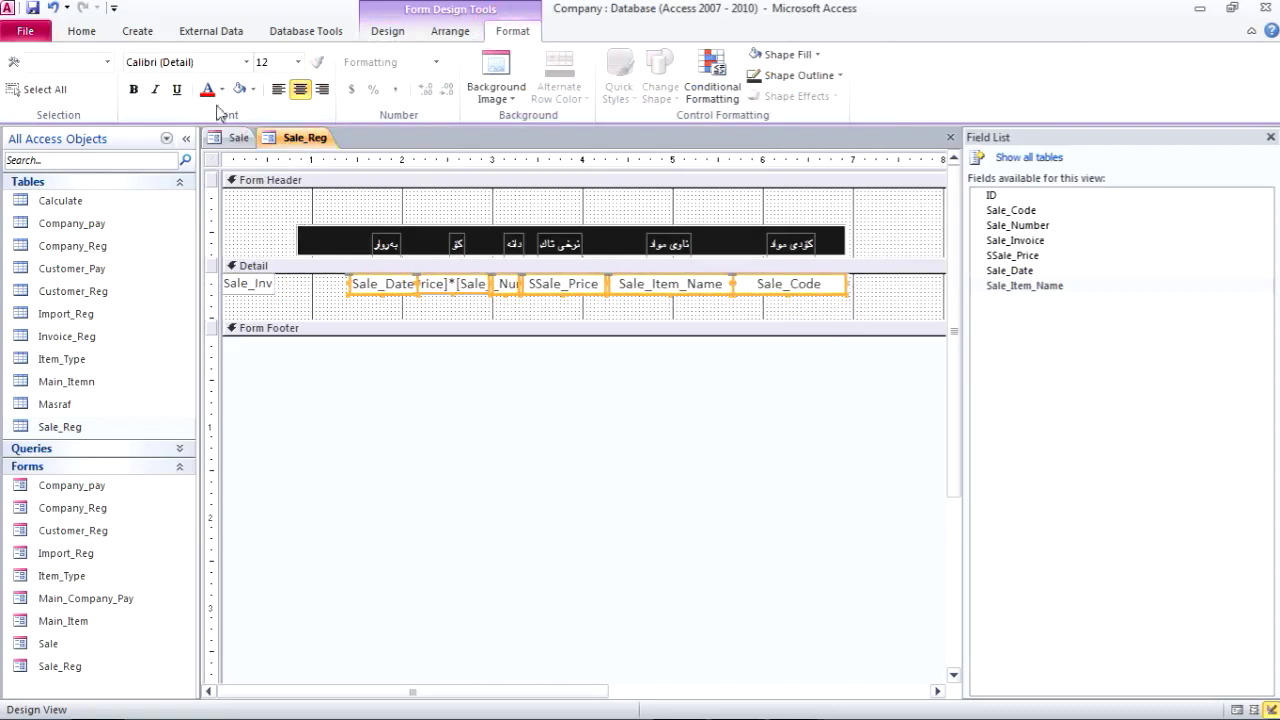
# Give the selected Detail fields a white background and black text
pyautogui.click(255, 90)
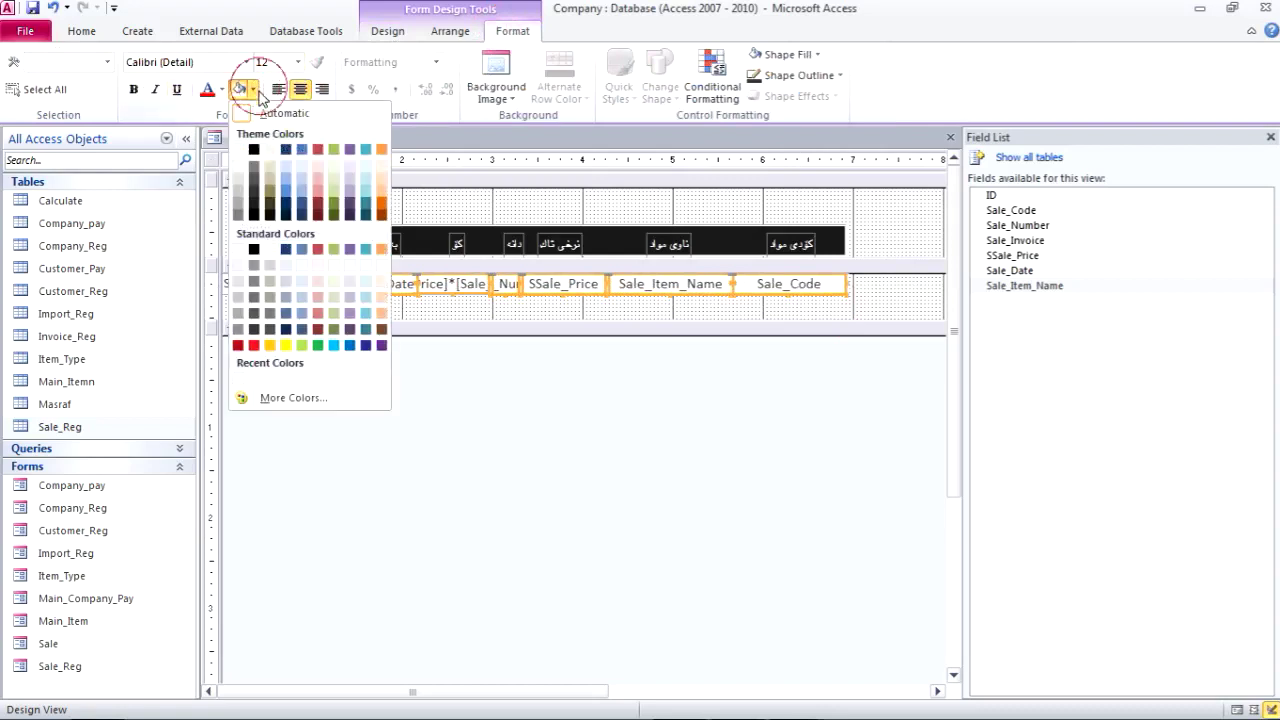
pyautogui.click(253, 150)
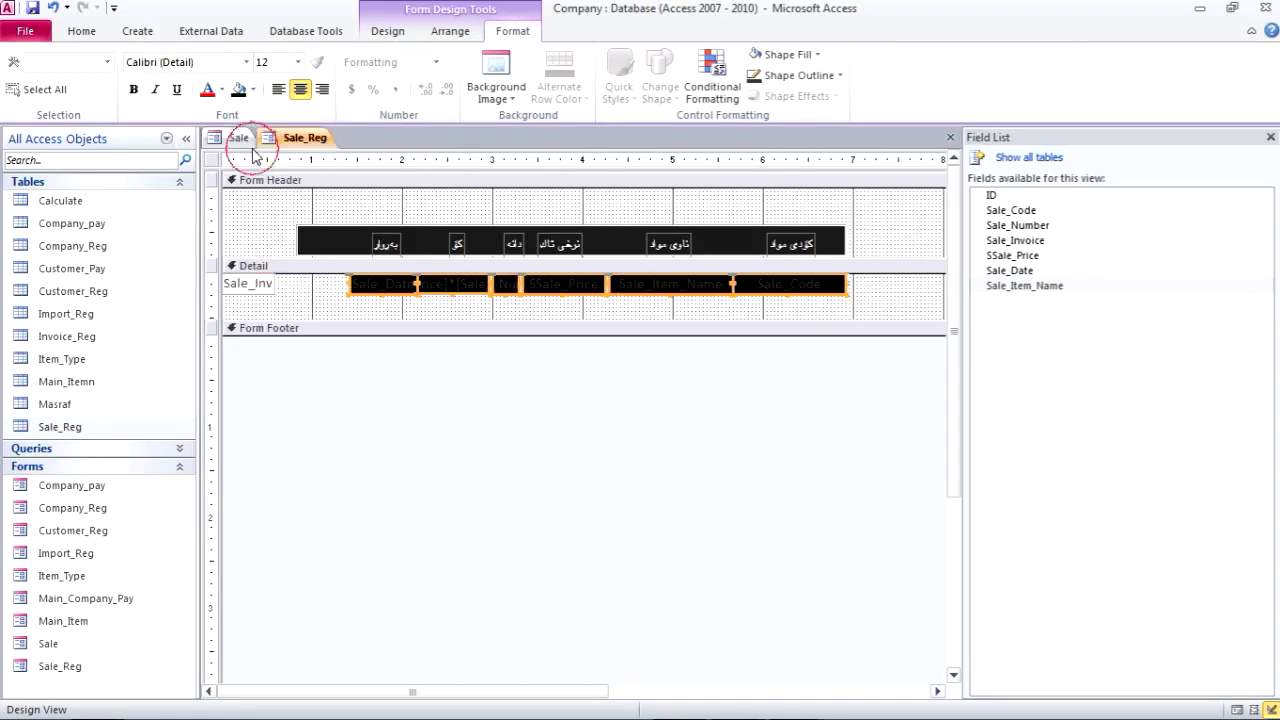
pyautogui.click(254, 90)
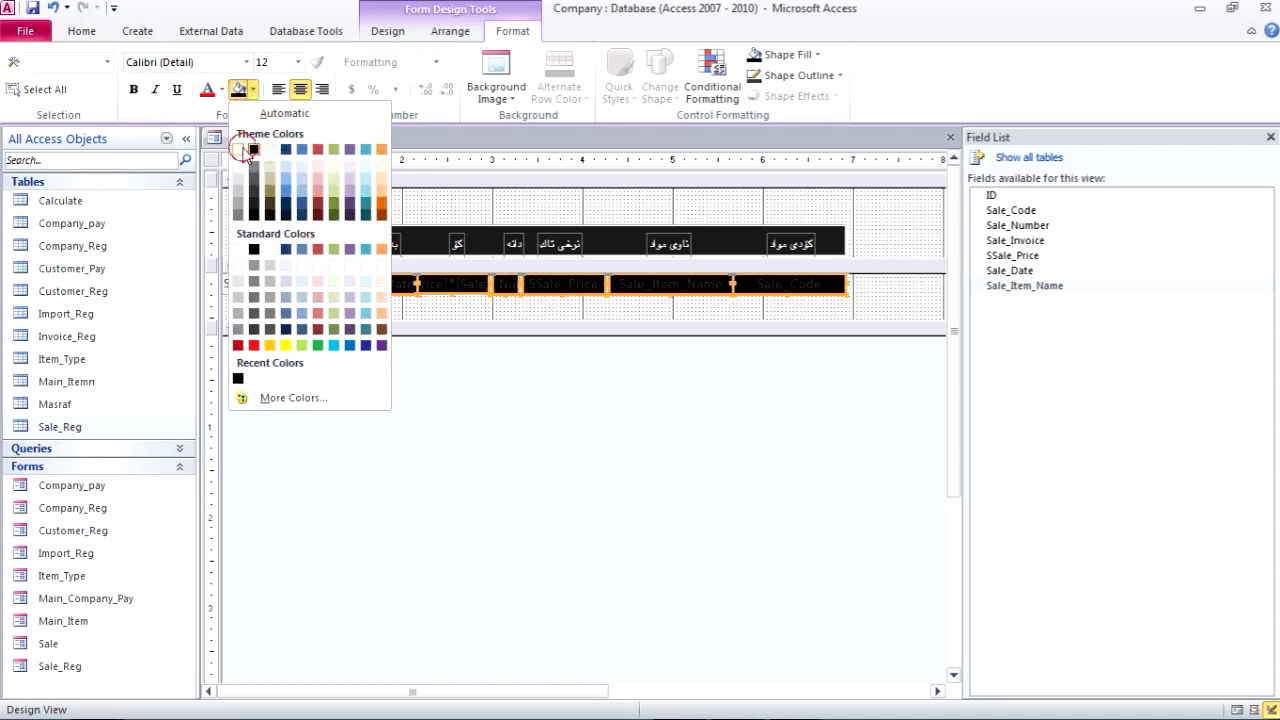
pyautogui.click(241, 148)
pyautogui.click(221, 90)
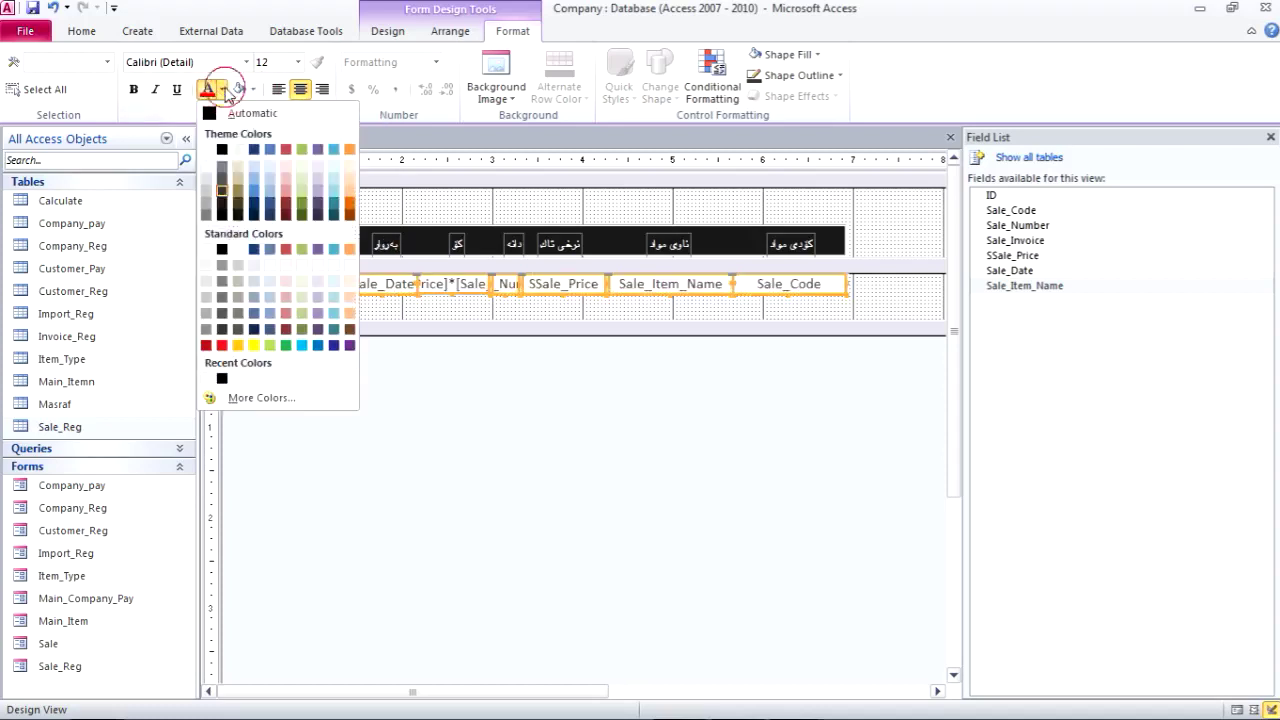
pyautogui.click(226, 150)
# Shrink the Detail section height to fit the field row and reduce the form width to the edge of Sale_Code
pyautogui.moveTo(468, 320); pyautogui.dragTo(462, 300)
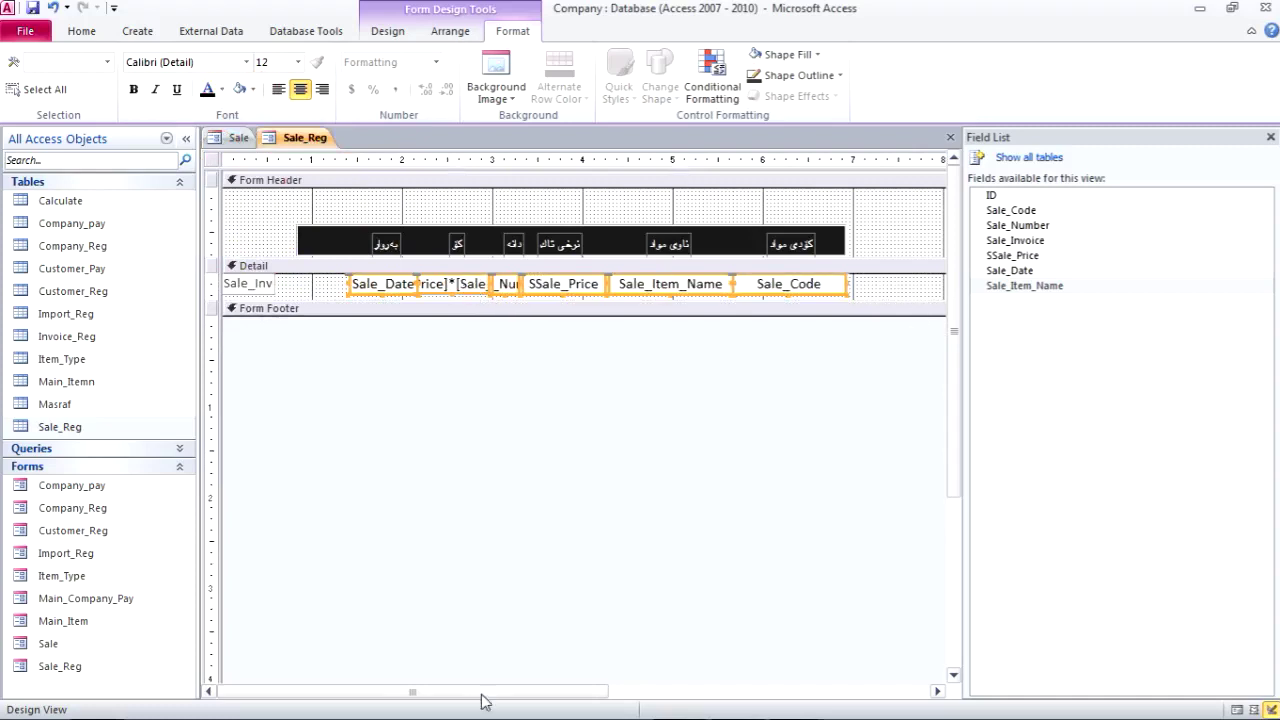
pyautogui.moveTo(546, 689); pyautogui.dragTo(714, 670)
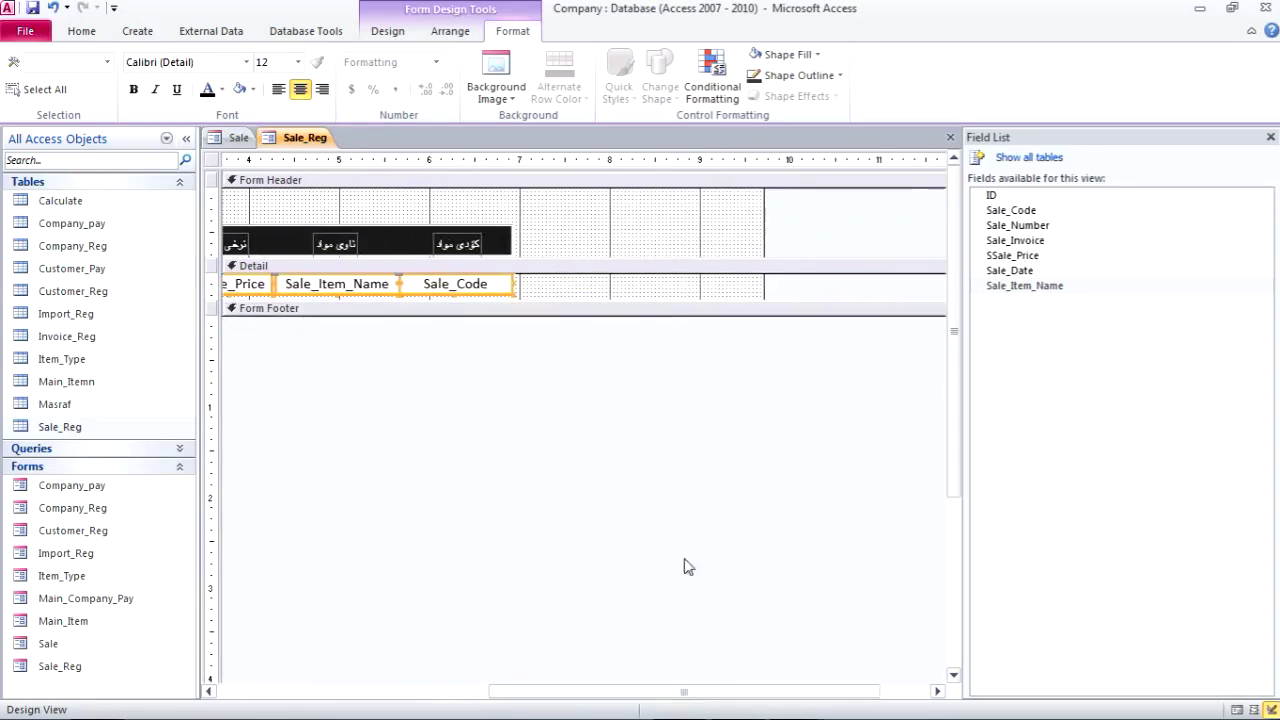
pyautogui.moveTo(760, 290); pyautogui.dragTo(514, 288)
pyautogui.moveTo(757, 691); pyautogui.dragTo(314, 691)
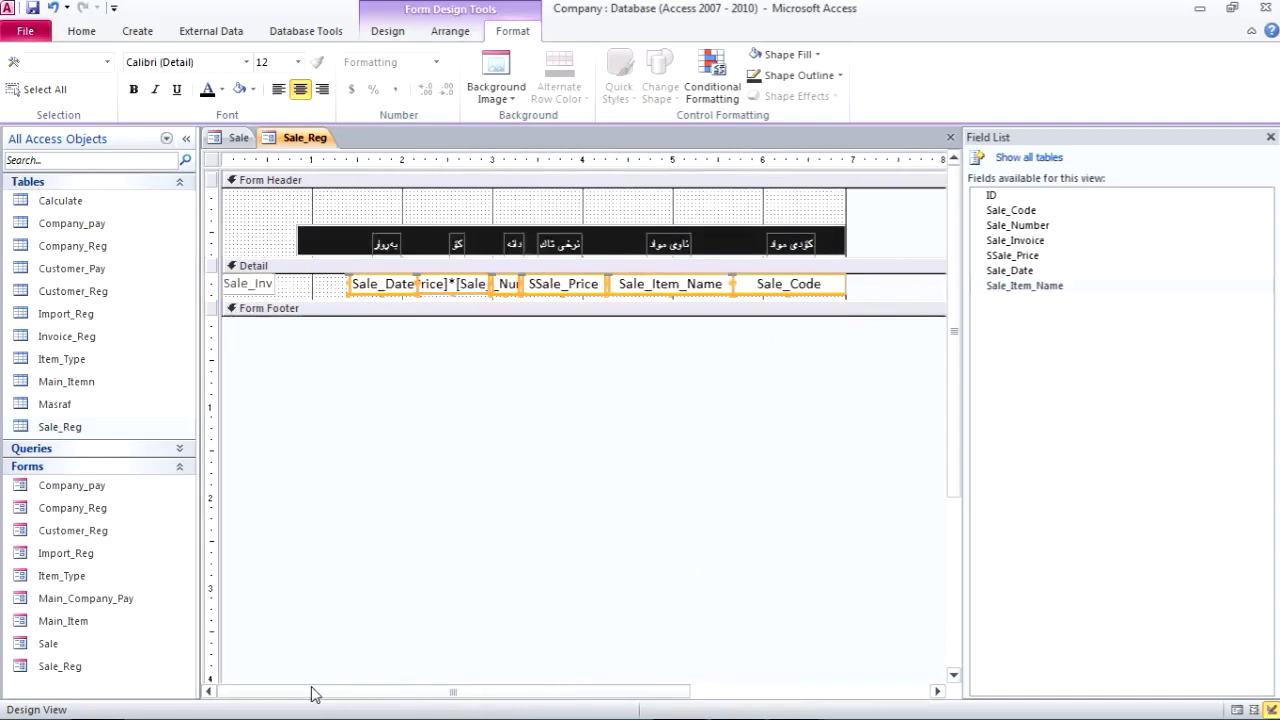
# Shift Sale_Date, the calculated total and Sale_Number to the left together with their header labels, starting at the black bar's left edge
pyautogui.click(425, 215)
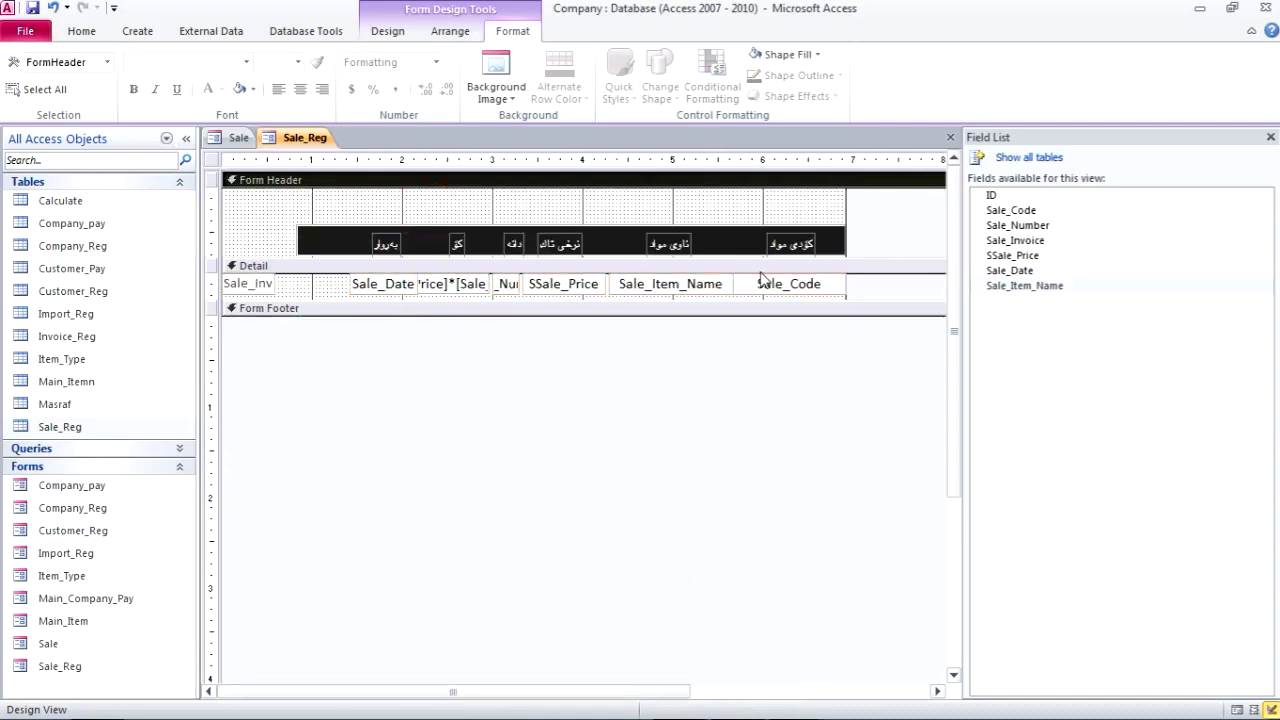
pyautogui.moveTo(371, 287); pyautogui.dragTo(320, 287)
pyautogui.moveTo(386, 240); pyautogui.dragTo(338, 243)
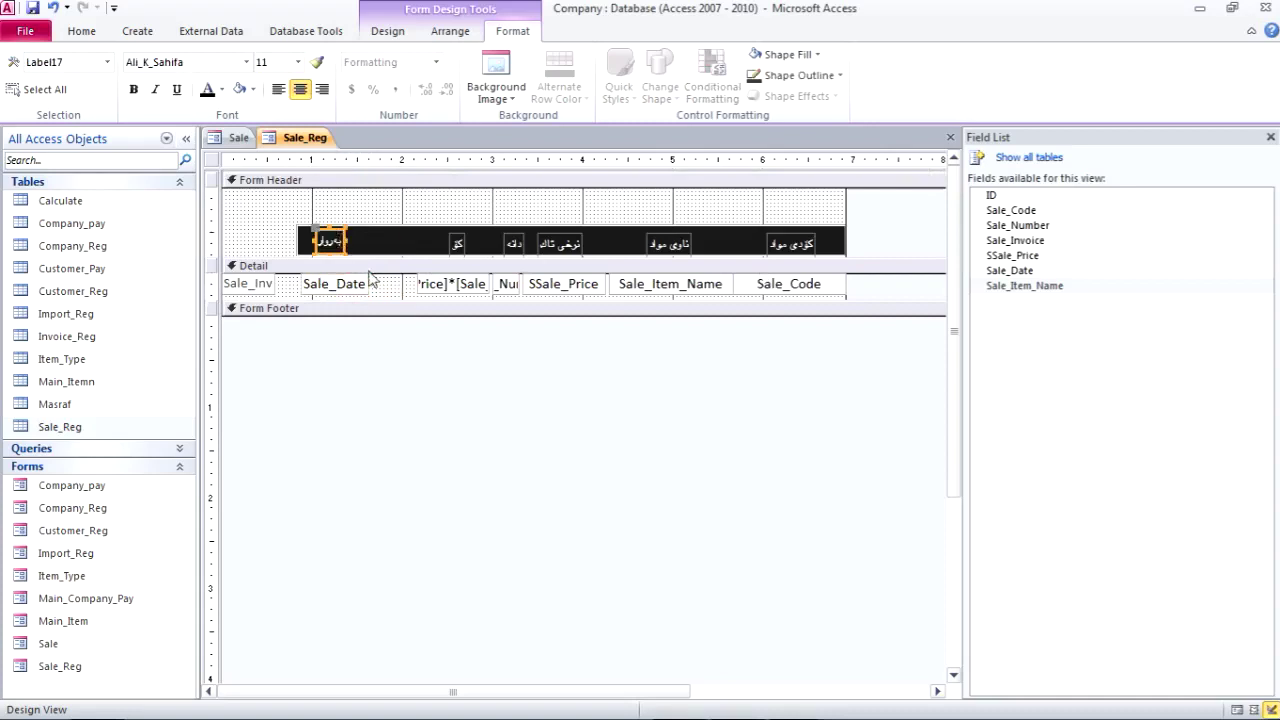
pyautogui.moveTo(430, 288); pyautogui.dragTo(383, 284)
pyautogui.moveTo(458, 245); pyautogui.dragTo(402, 244)
pyautogui.click(463, 278)
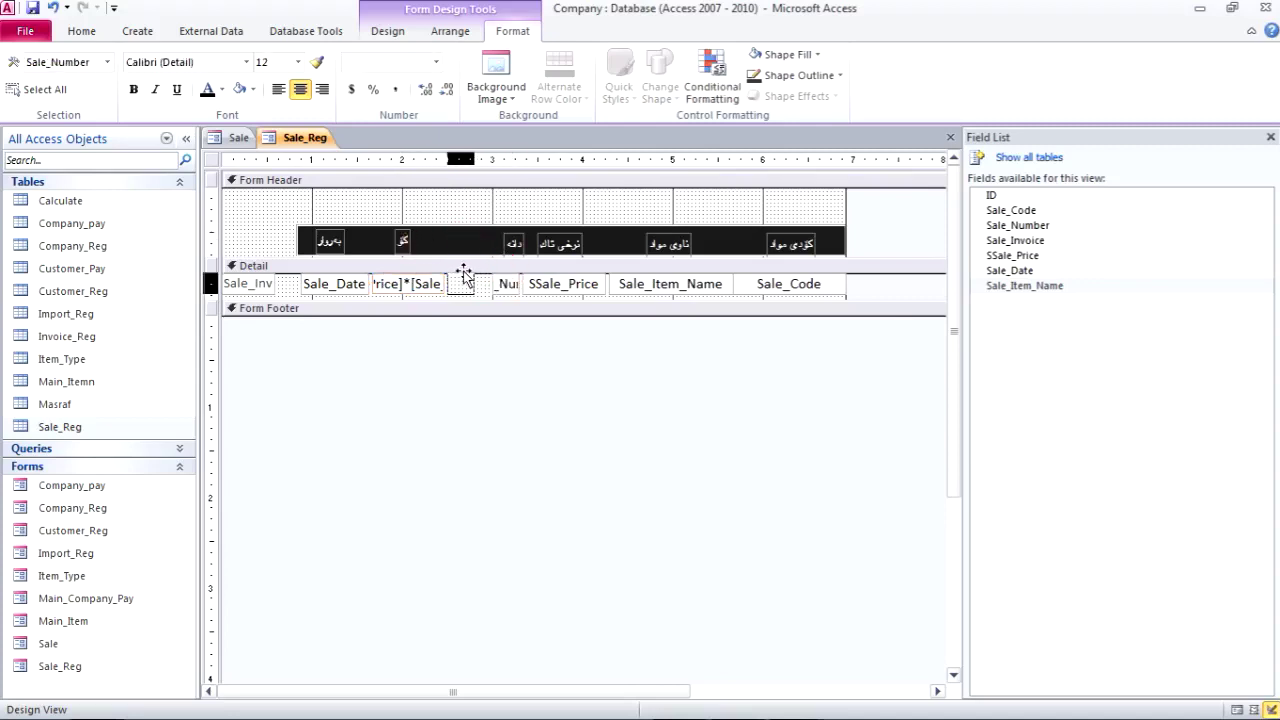
pyautogui.moveTo(462, 275); pyautogui.dragTo(467, 245)
# Move SSale_Price and its header label left together until the field sits directly beside Sale_Number
pyautogui.click(553, 290)
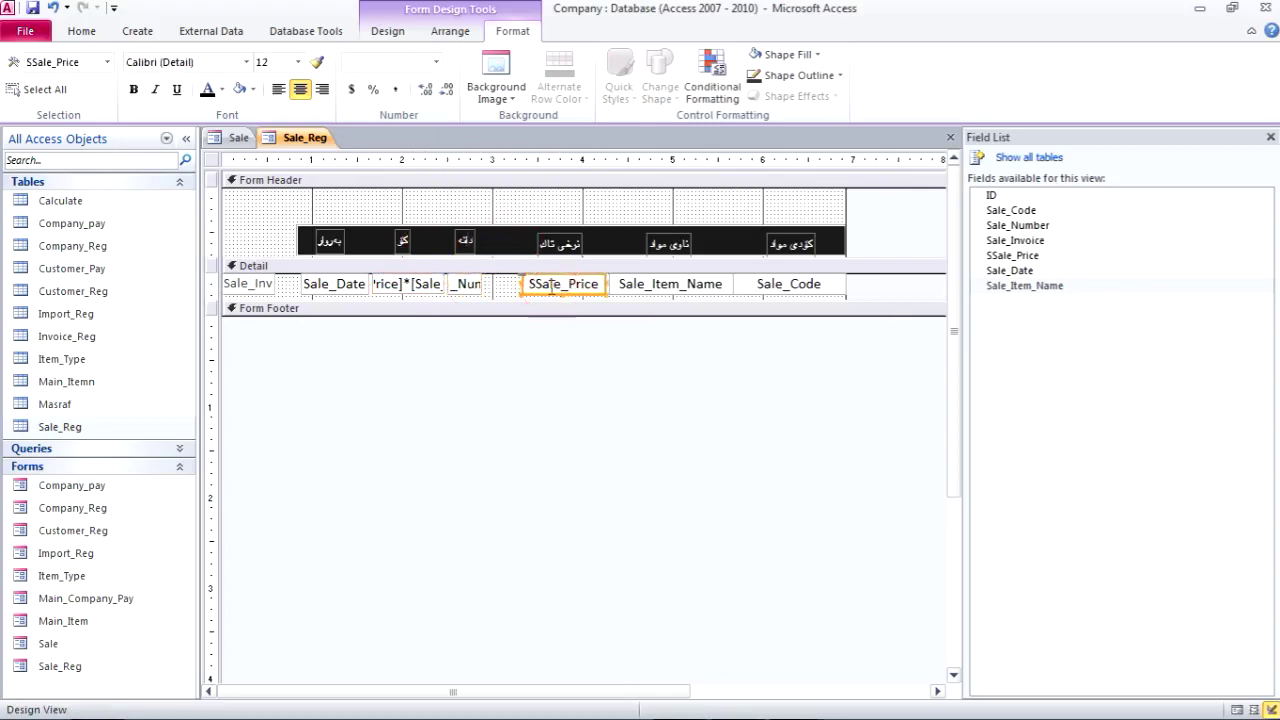
pyautogui.keyDown('ctrl'); pyautogui.click(559, 246); pyautogui.keyUp('ctrl')
pyautogui.press('Left')
pyautogui.press('Left')
pyautogui.press('Left')
pyautogui.press('Left')
pyautogui.press('Left')
pyautogui.press('Left')
pyautogui.press('Left')
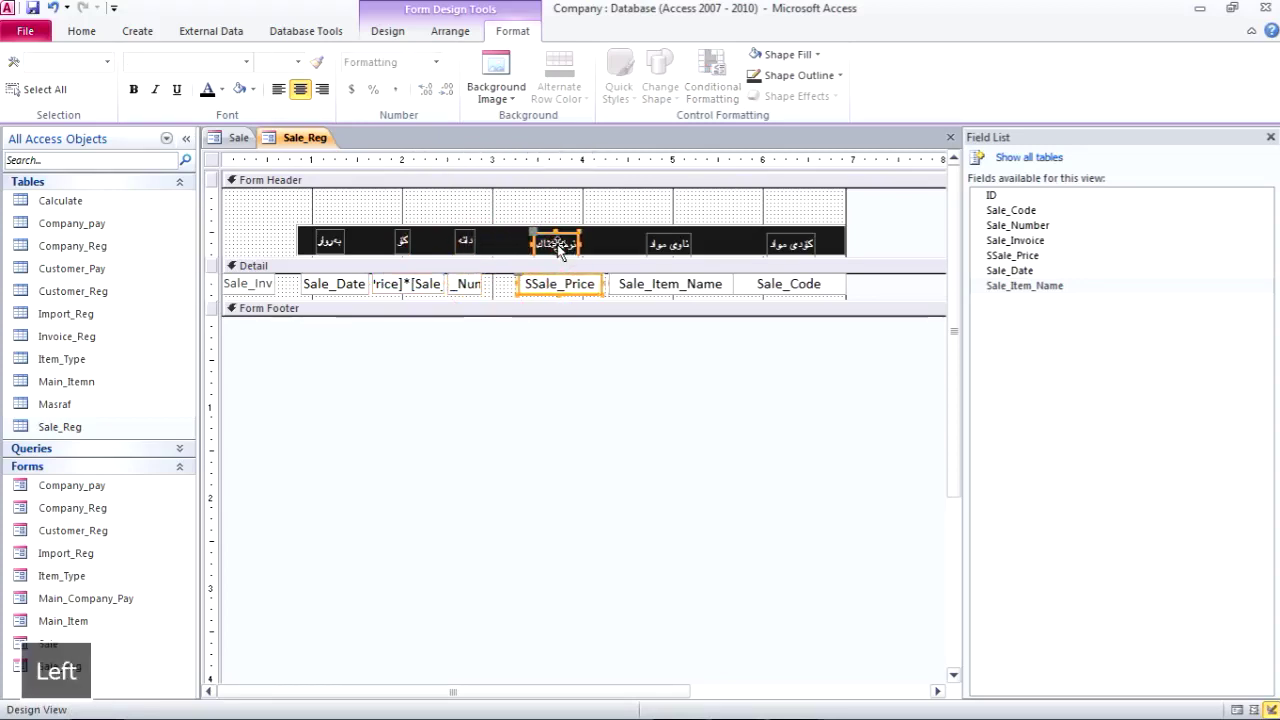
pyautogui.press('Left')
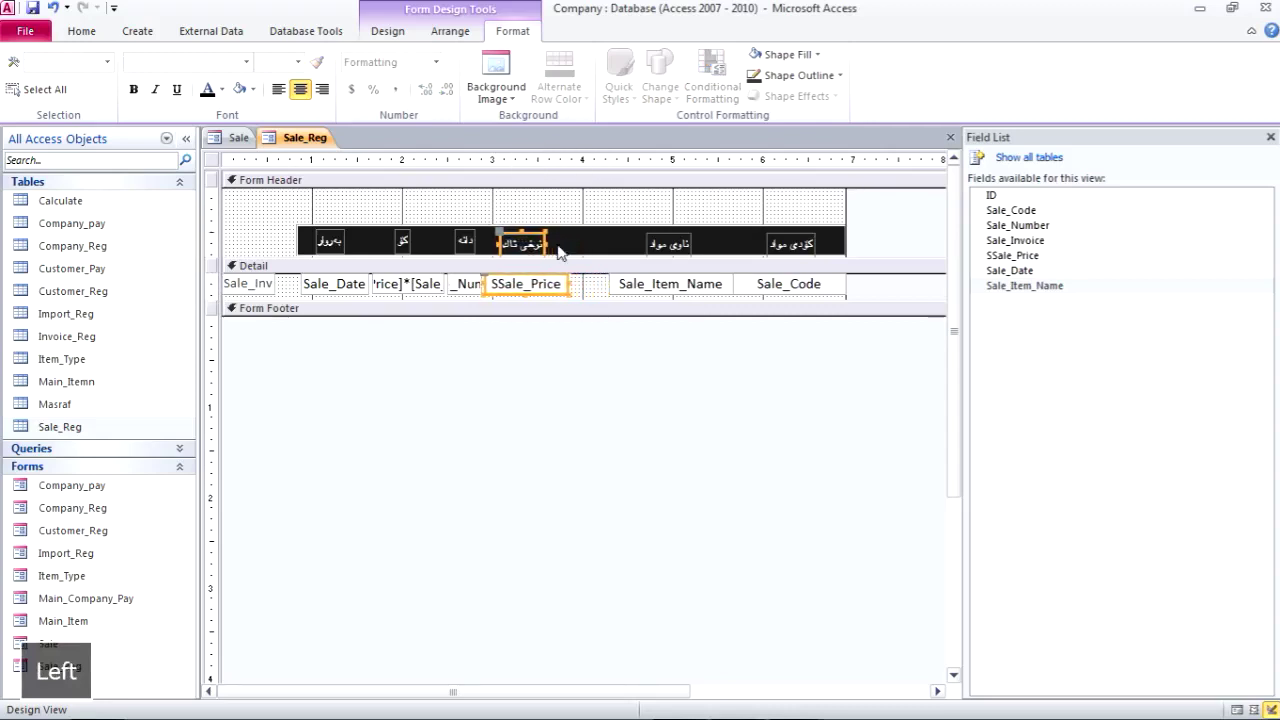
# Widen Sale_Item_Name leftward to meet SSale_Price and centre its header label above it
pyautogui.click(607, 285)
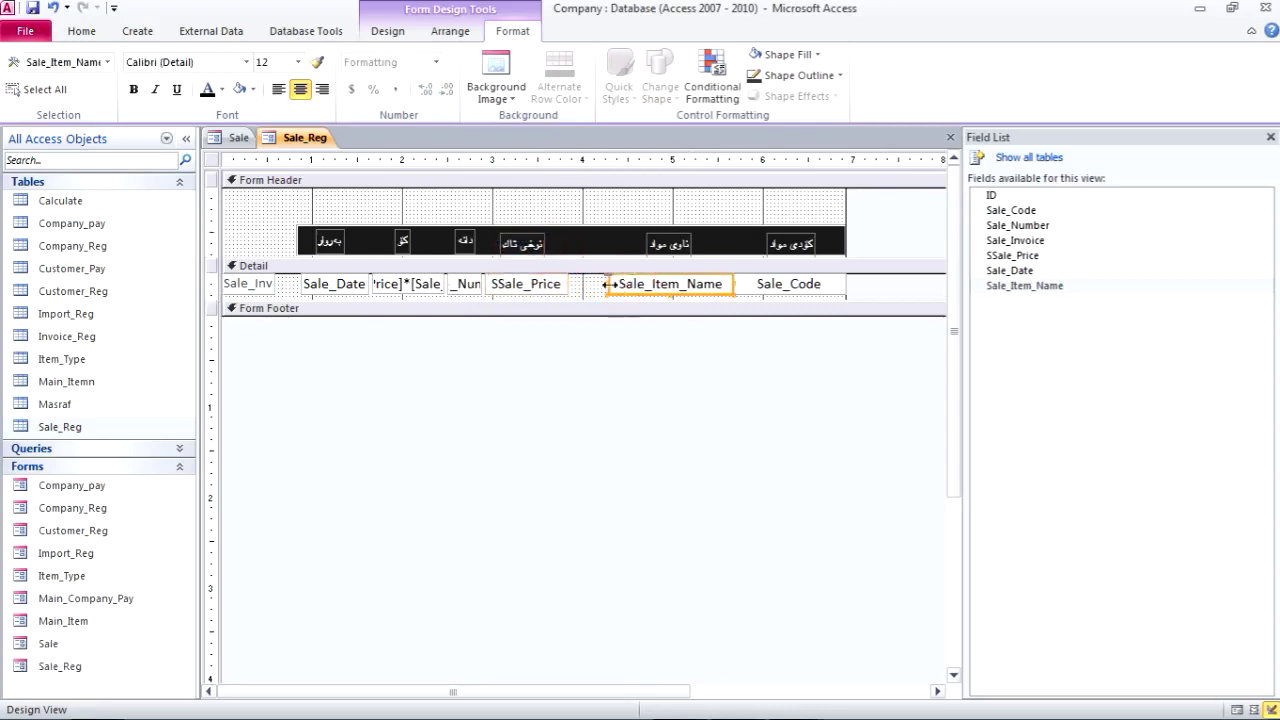
pyautogui.moveTo(605, 285); pyautogui.dragTo(568, 285)
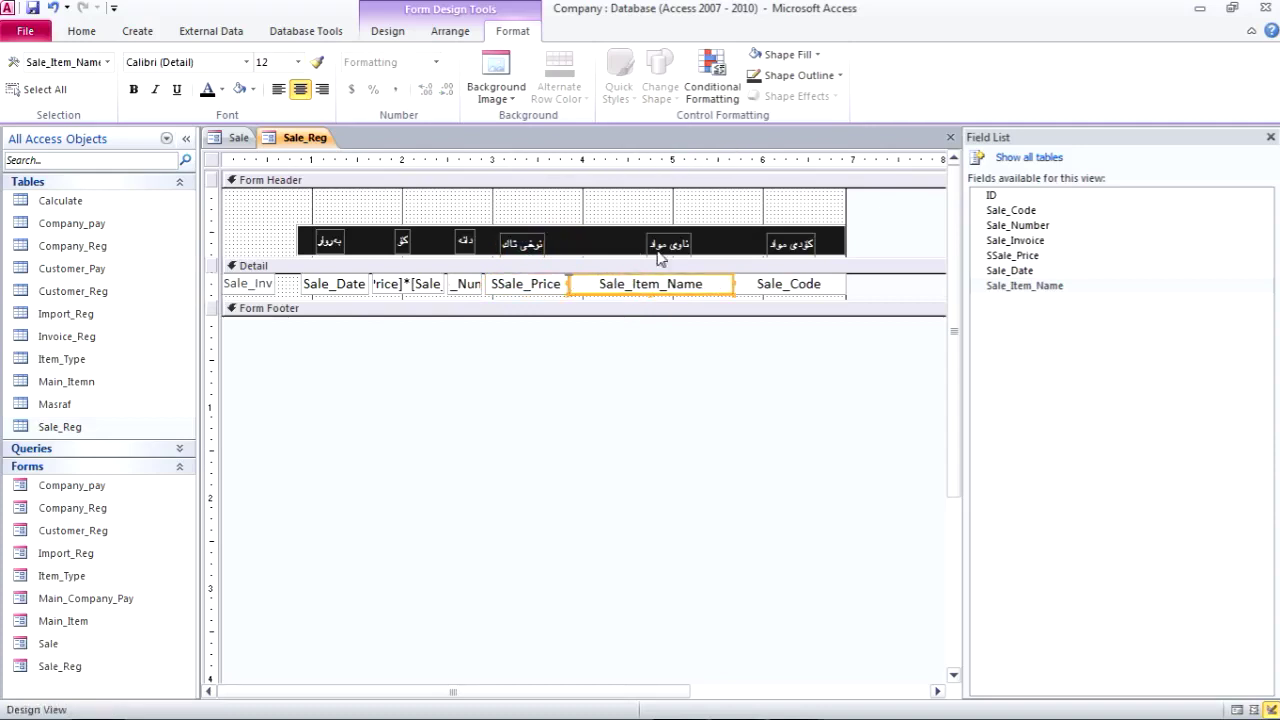
pyautogui.click(668, 245)
pyautogui.hotkey('ctrl', 'Left')
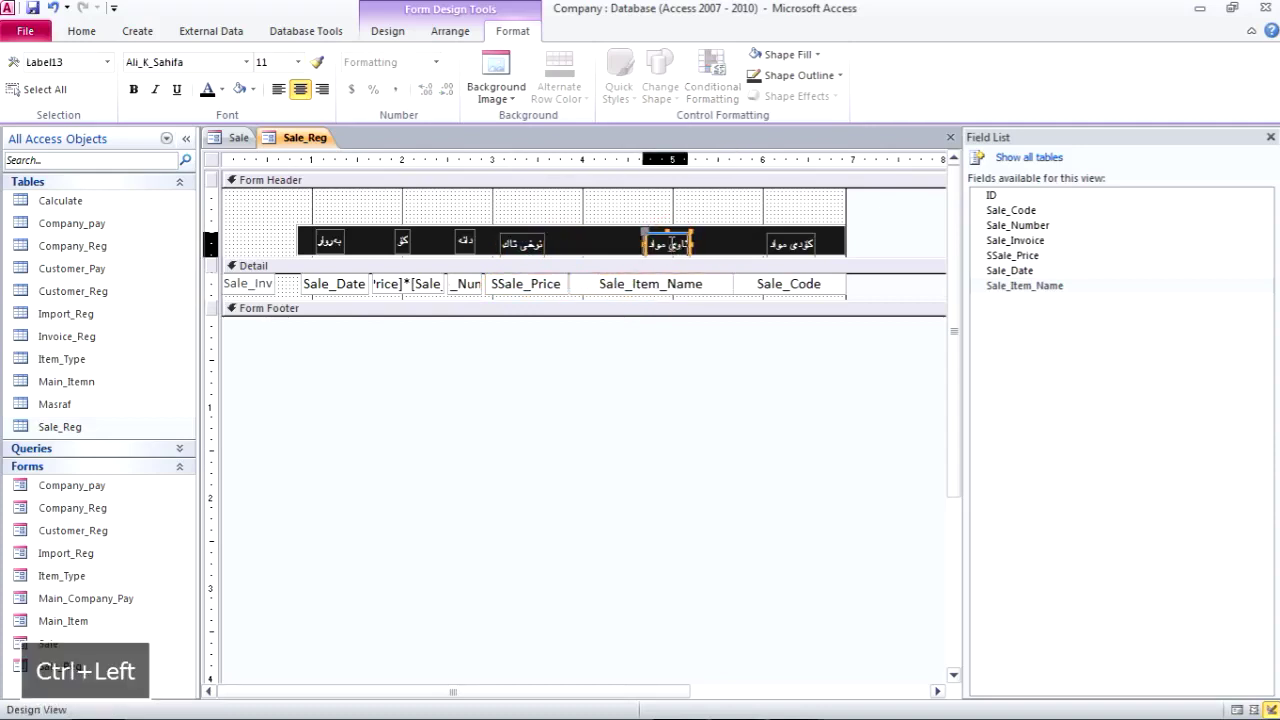
pyautogui.hotkey('ctrl', 'Left')
pyautogui.hotkey('ctrl', 'Left')
pyautogui.hotkey('ctrl', 'Left')
pyautogui.hotkey('ctrl', 'Left')
pyautogui.hotkey('ctrl', 'Left')
pyautogui.hotkey('ctrl', 'Left')
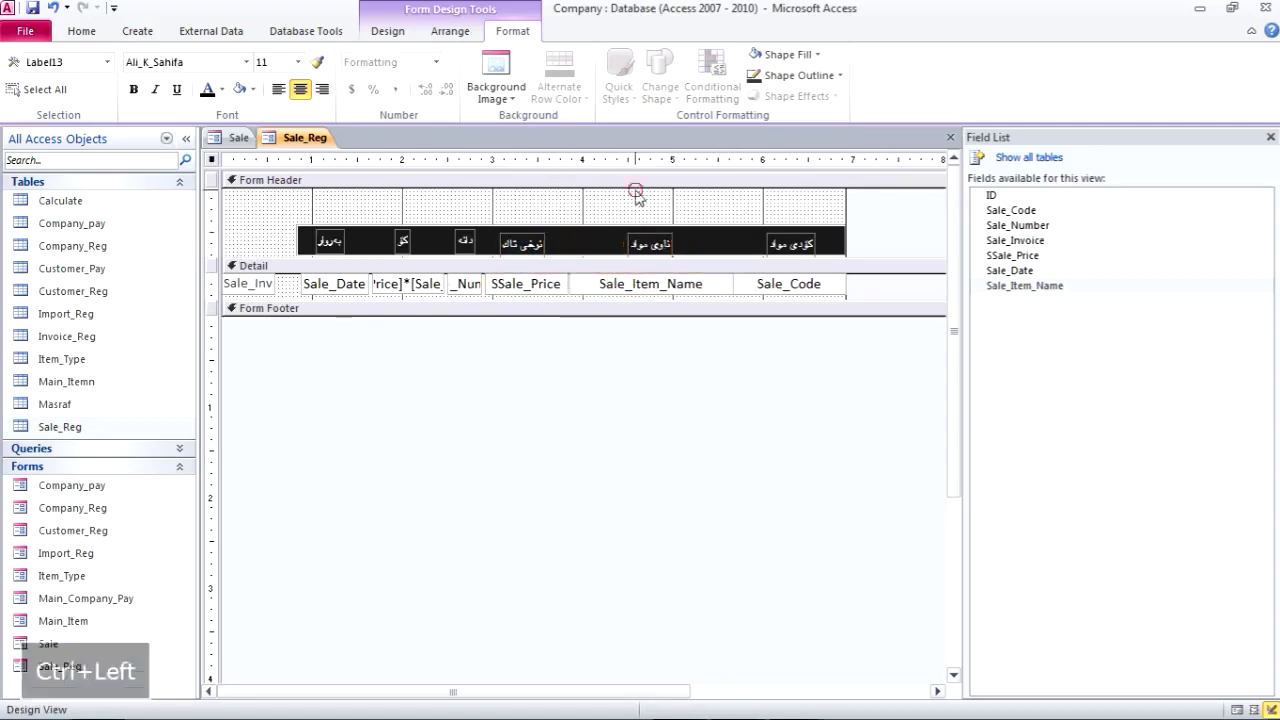
pyautogui.click(445, 180)
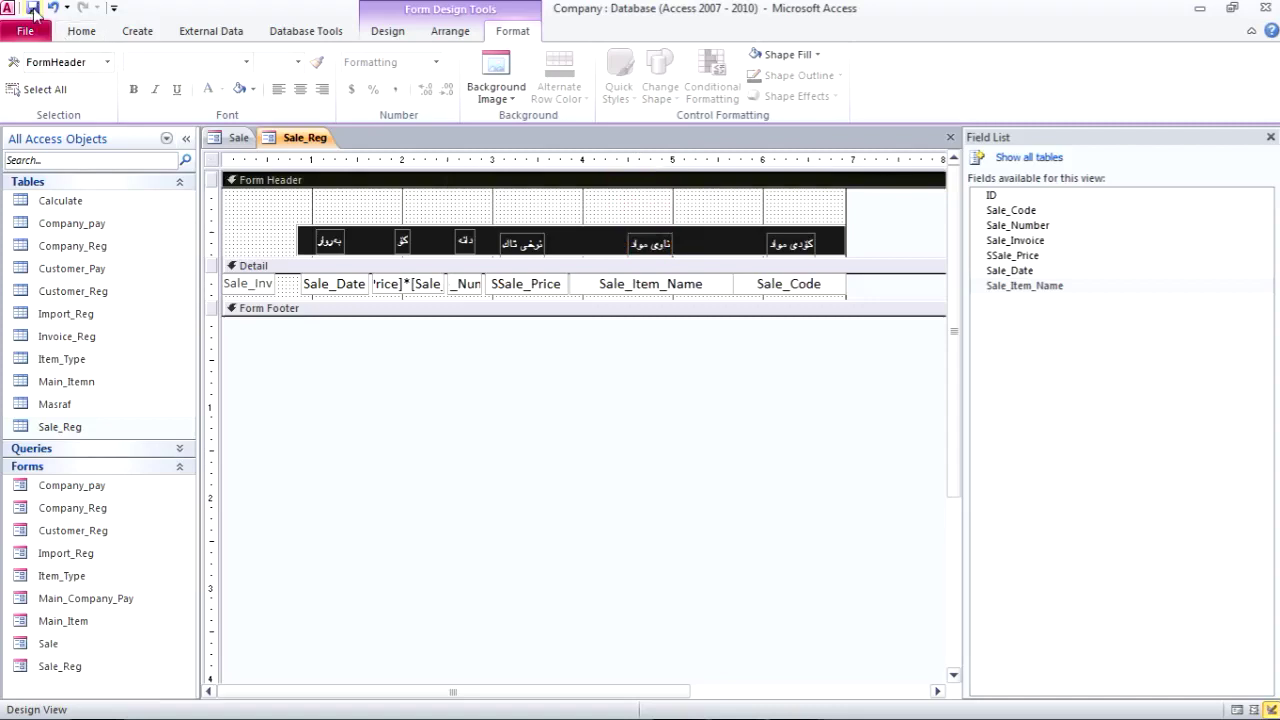
# Preview the Sale_Reg form's columns in Form View and return to Design View
pyautogui.click(81, 33)
pyautogui.click(21, 65)
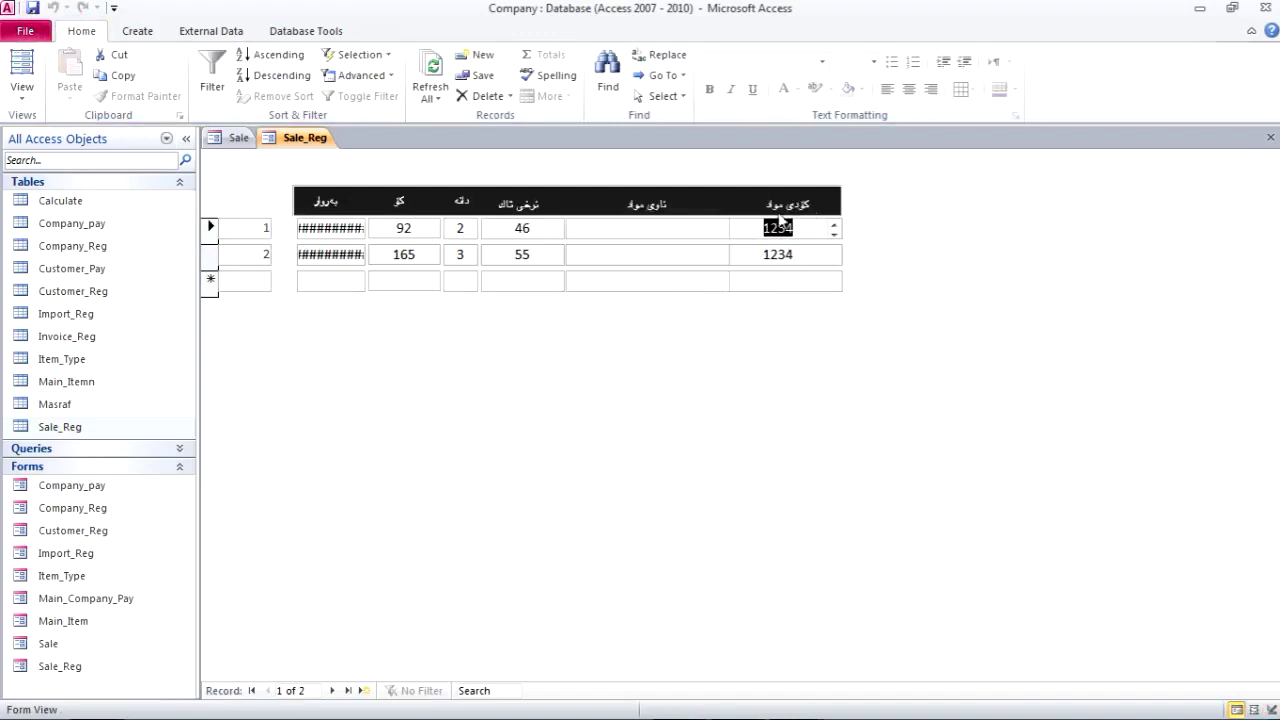
pyautogui.rightClick(551, 158)
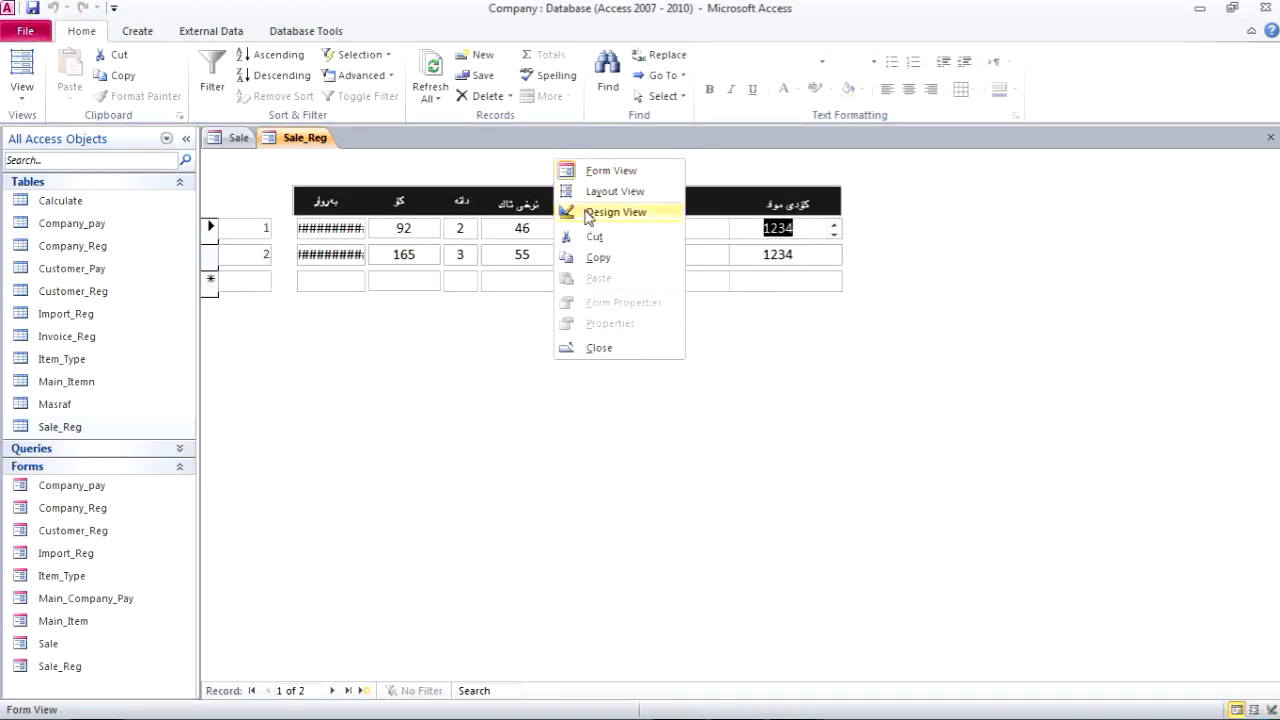
pyautogui.click(588, 210)
# Widen the Sale_Date field leftward and extend the black header bar to match its left edge
pyautogui.click(340, 291)
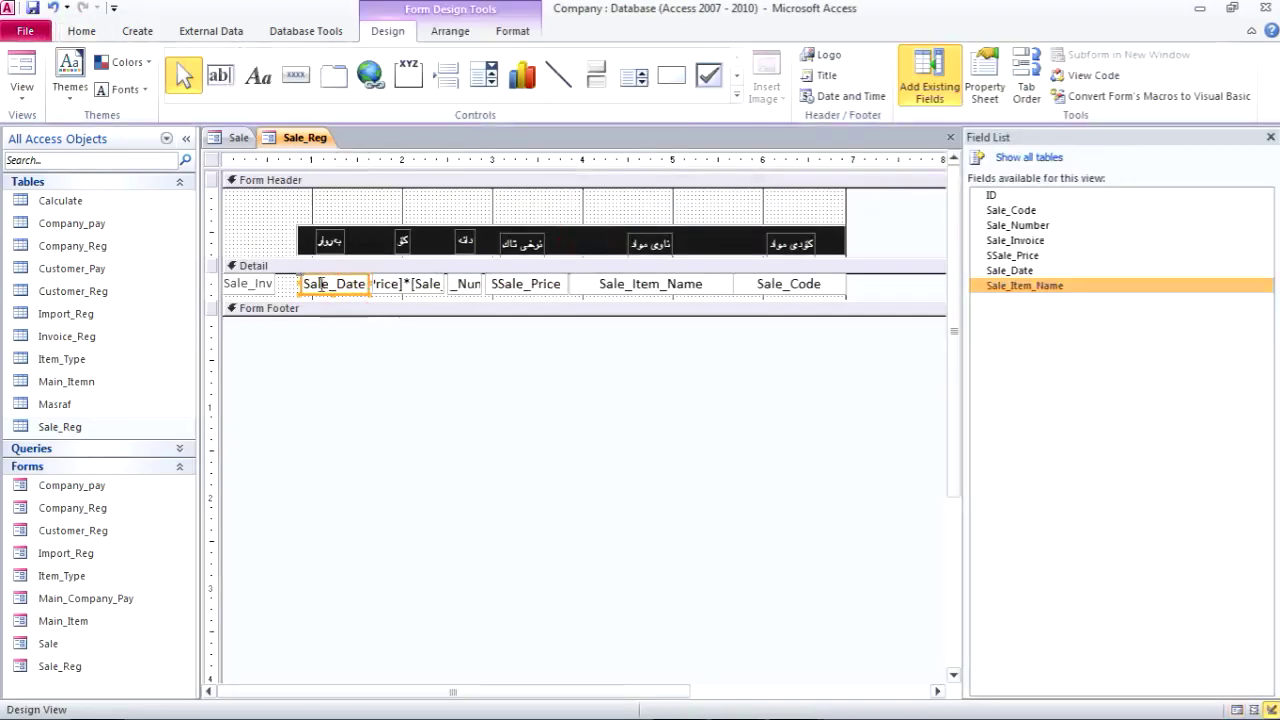
pyautogui.moveTo(297, 283); pyautogui.dragTo(290, 283)
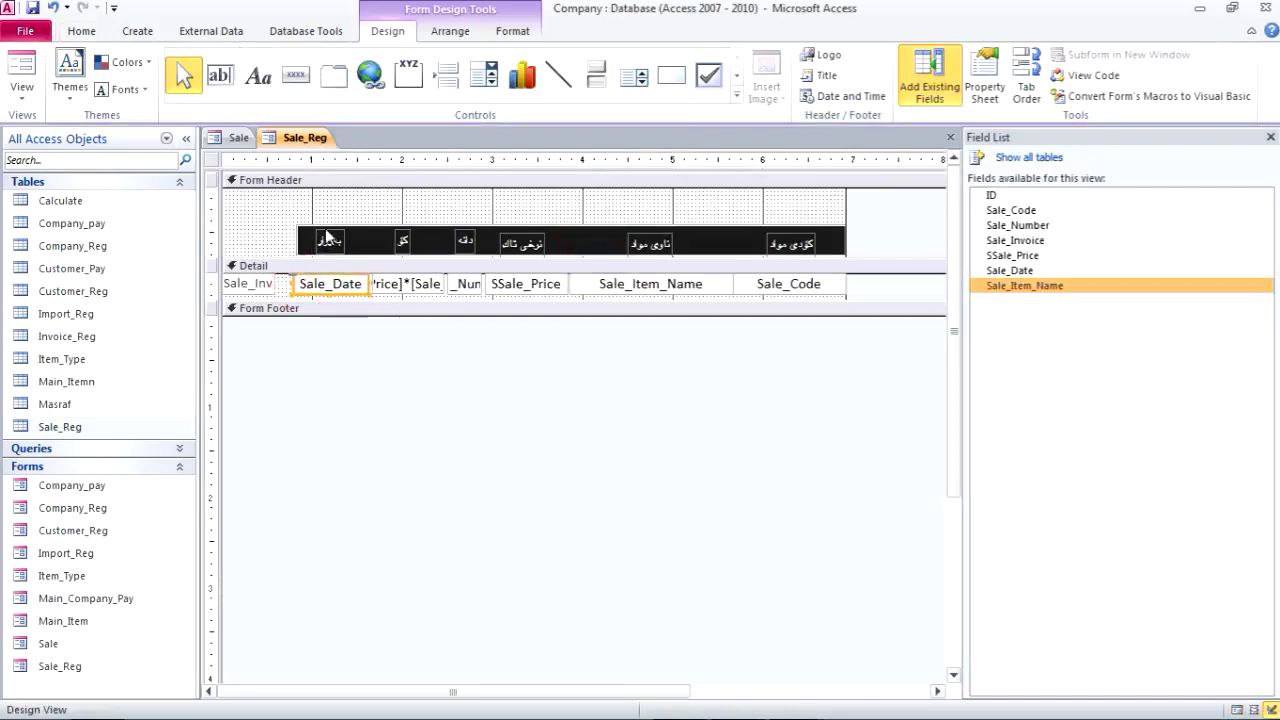
pyautogui.click(306, 245)
pyautogui.moveTo(298, 252); pyautogui.dragTo(291, 257)
pyautogui.click(300, 283)
pyautogui.click(288, 283)
pyautogui.click(276, 221)
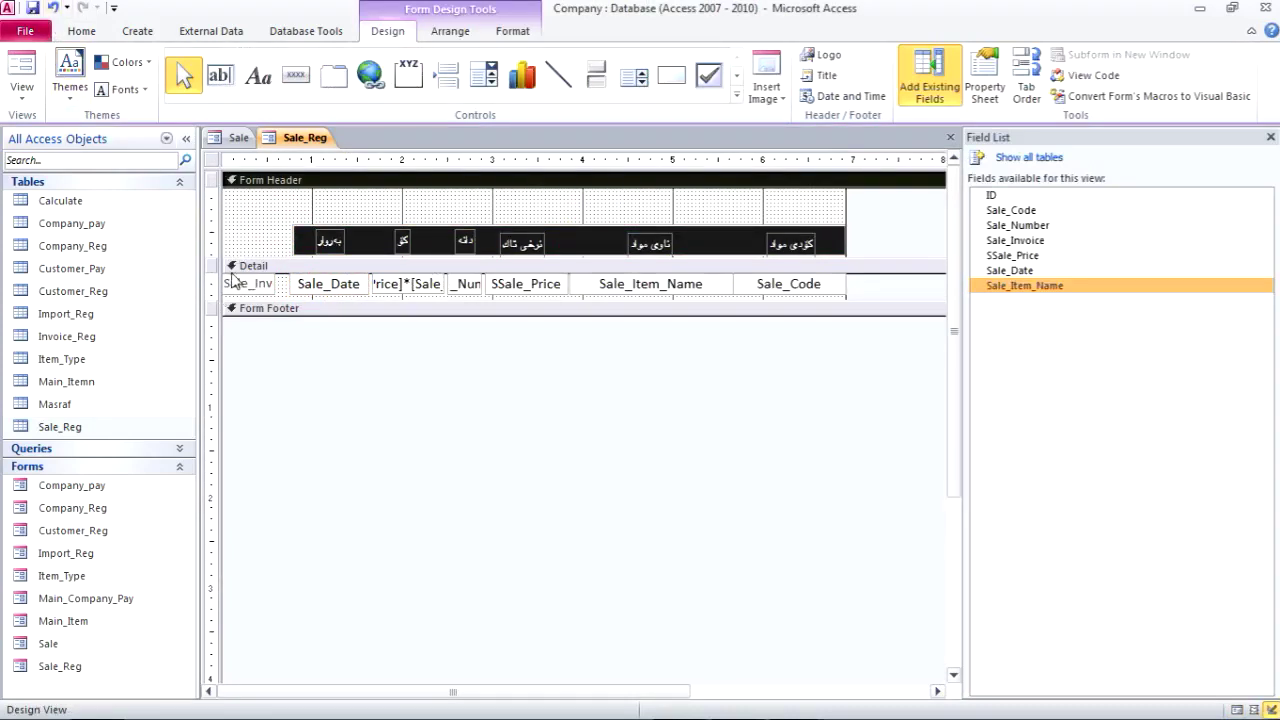
# Check the date column in Form View, and close the Sale_Reg form and the field list
pyautogui.click(20, 66)
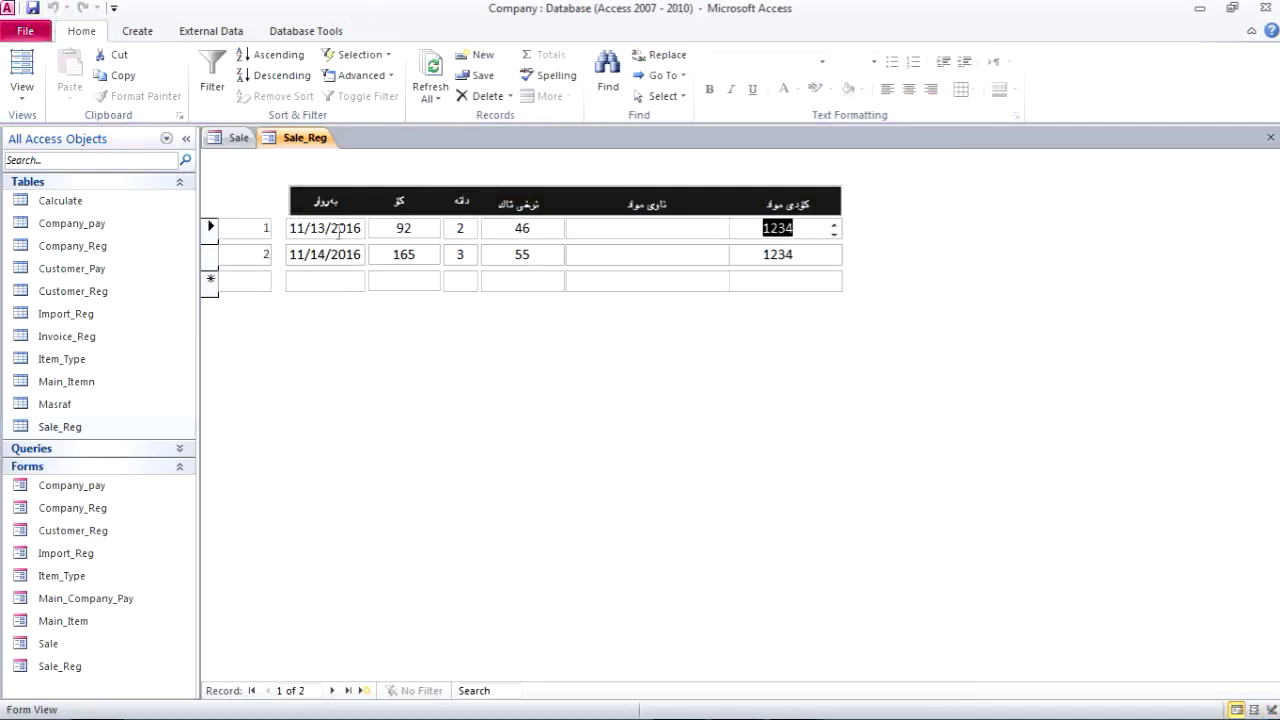
pyautogui.rightClick(922, 182)
pyautogui.click(960, 226)
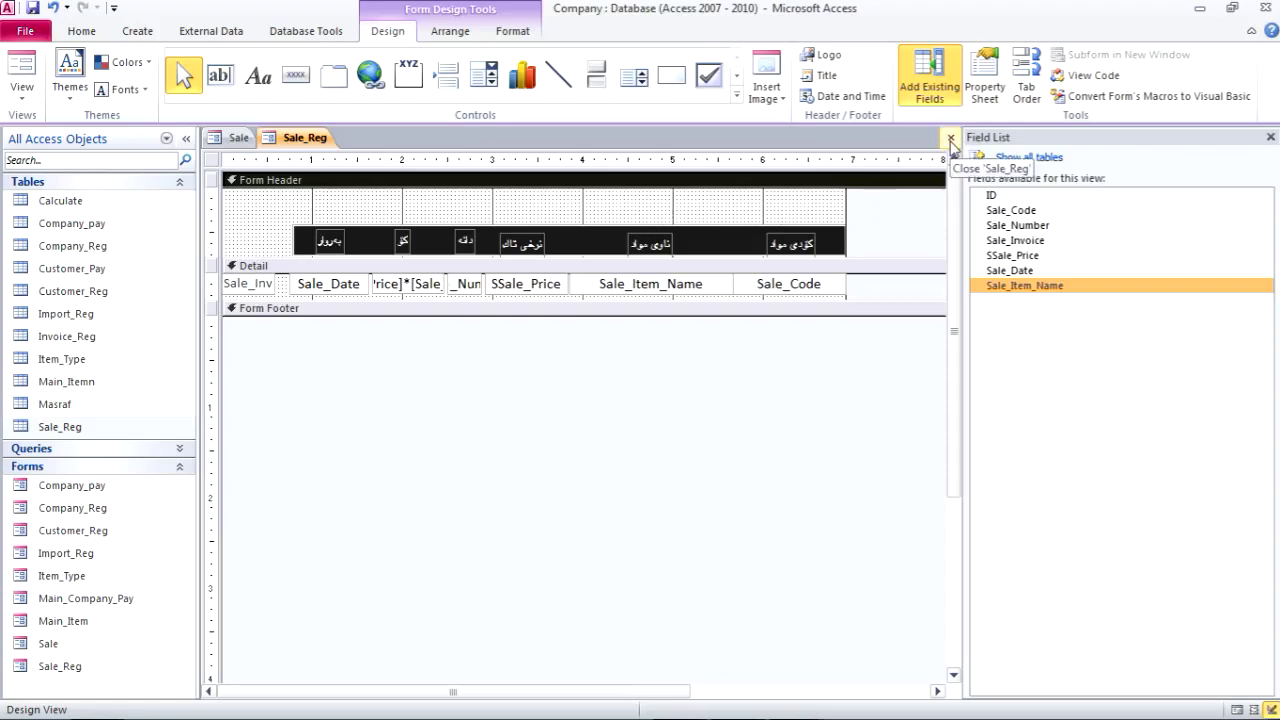
pyautogui.click(950, 138)
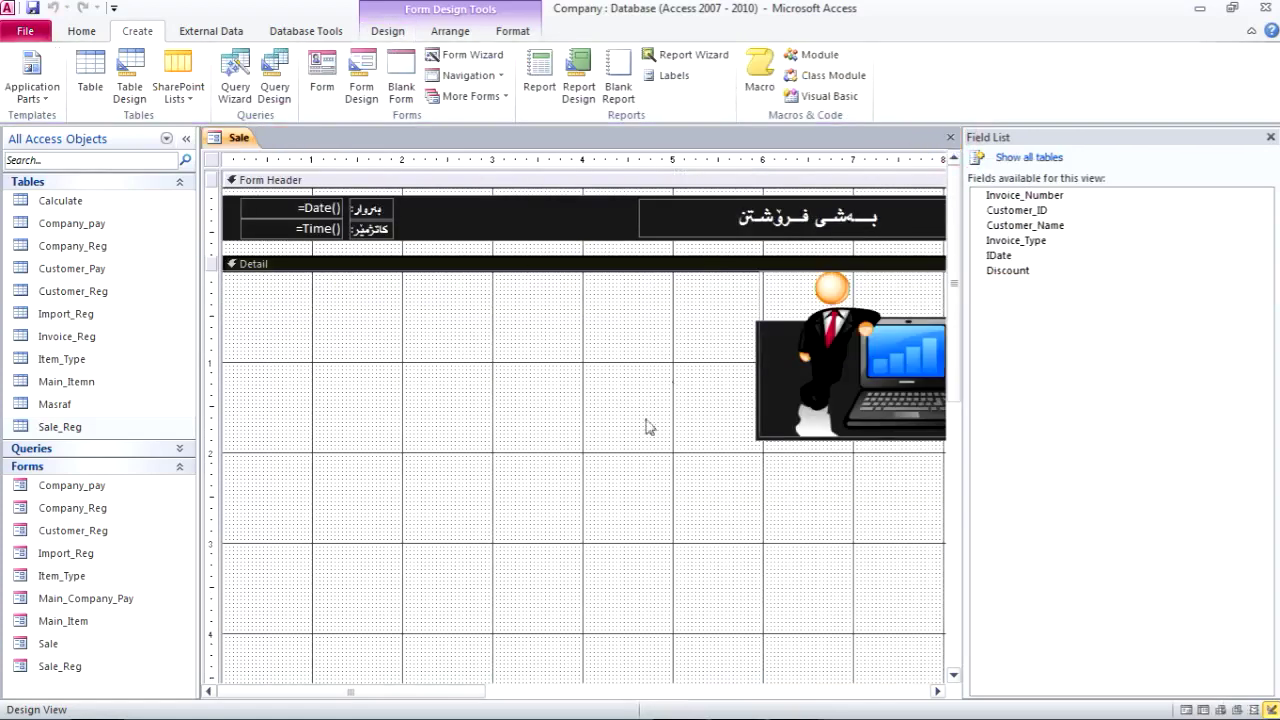
pyautogui.click(1270, 137)
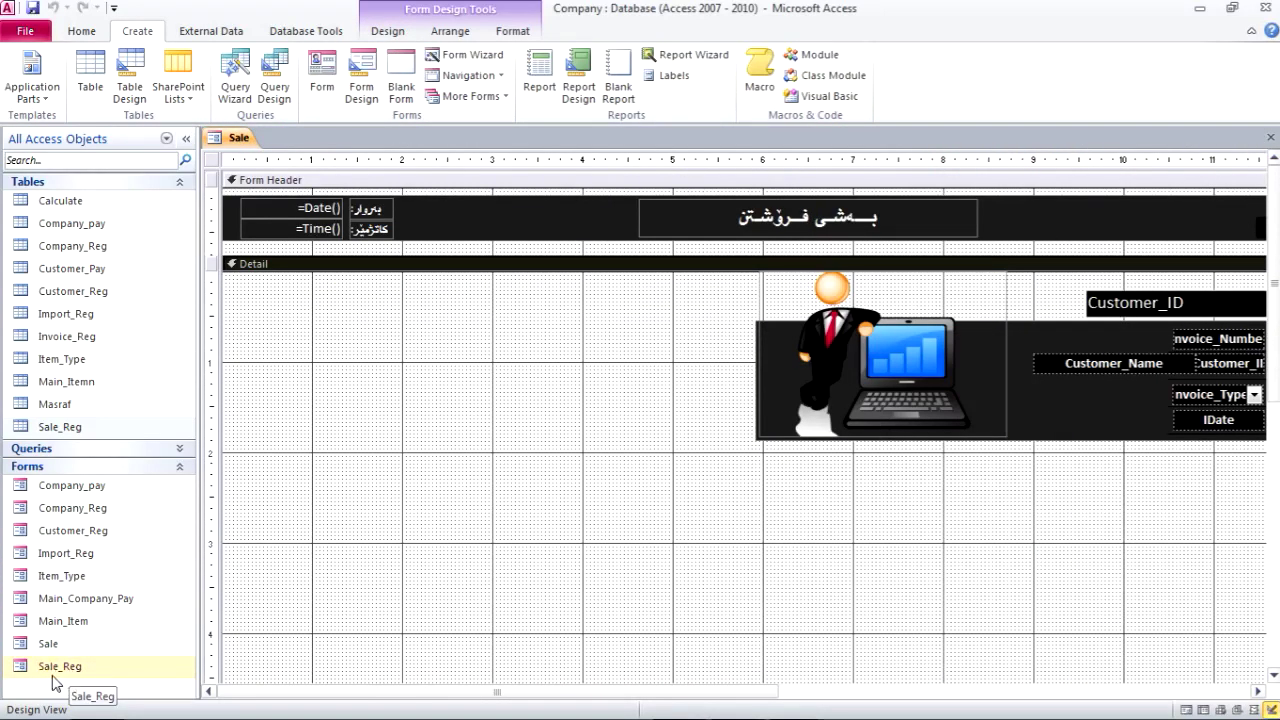
# Insert the Sale_Reg form as a subform in the Sale form's Detail section and delete its attached label
pyautogui.moveTo(66, 681); pyautogui.dragTo(438, 474)
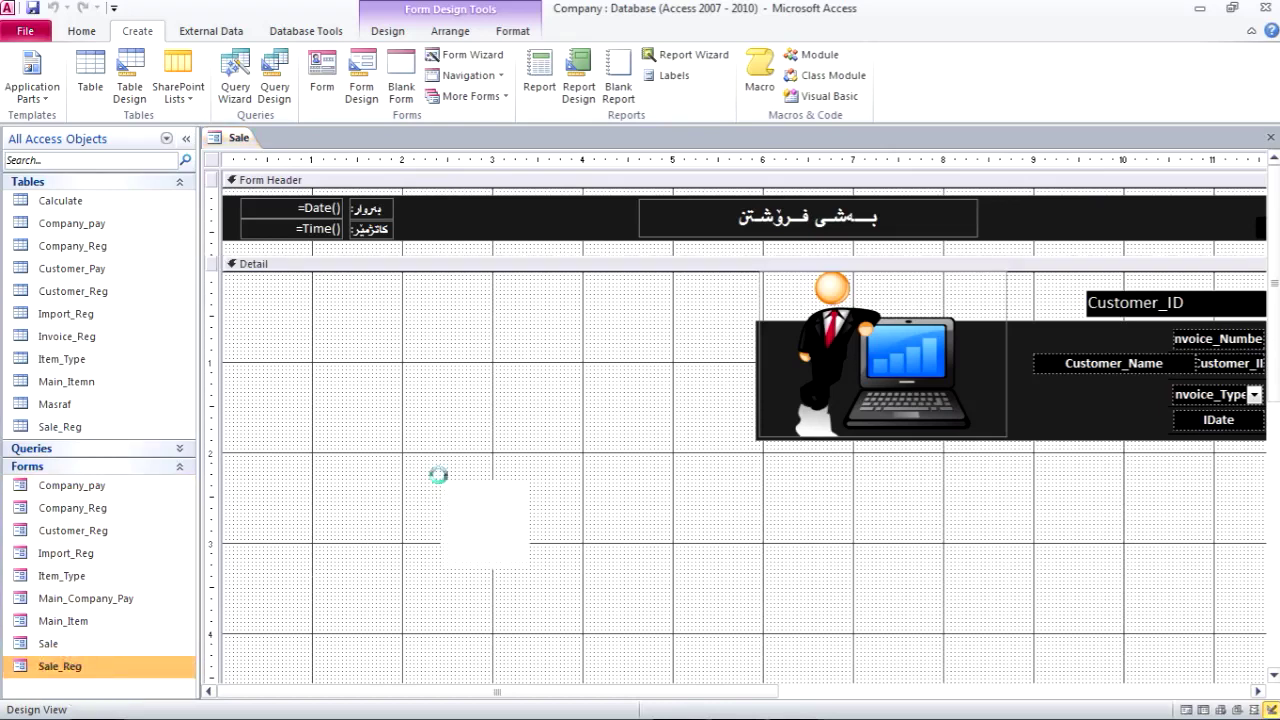
pyautogui.click(467, 471)
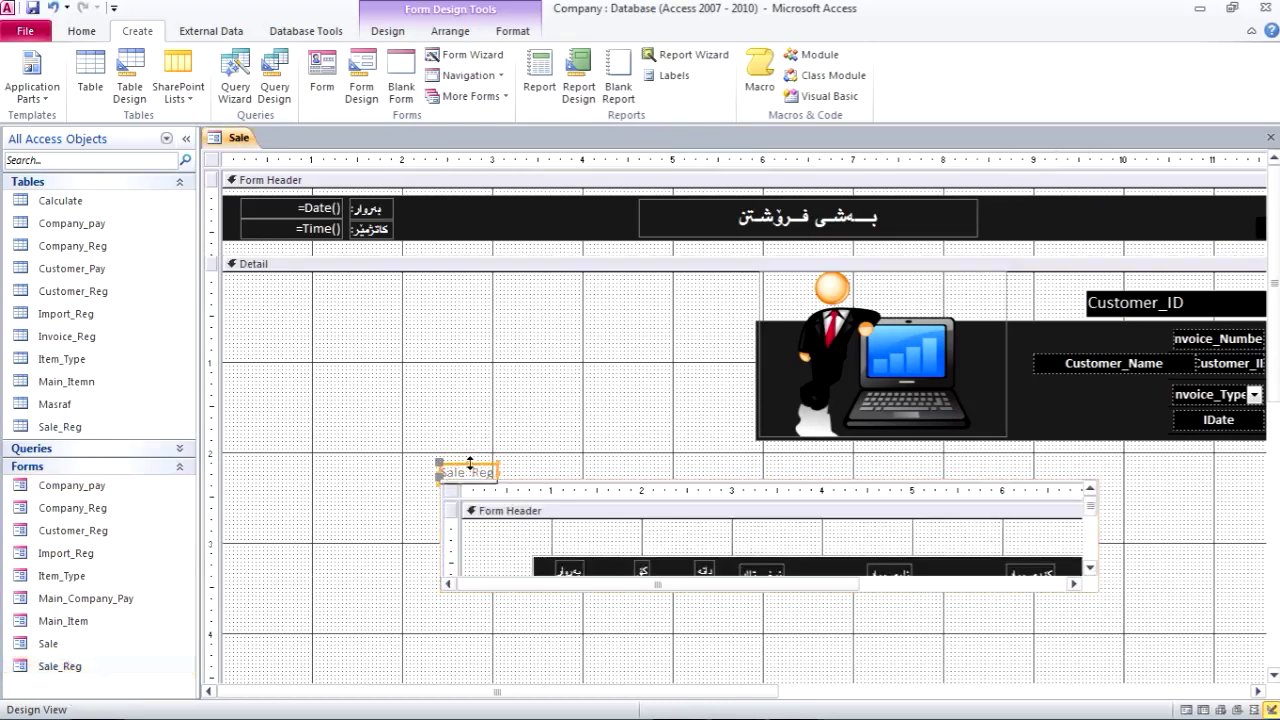
pyautogui.press('Delete')
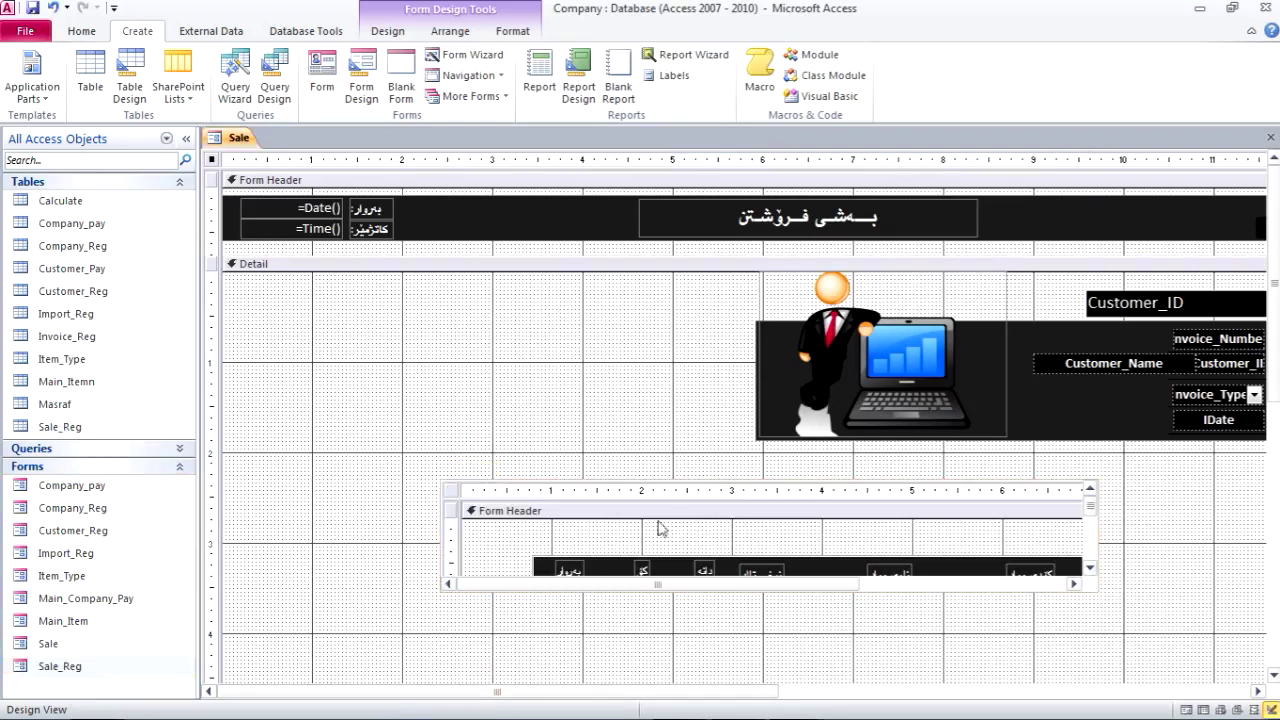
# Move the subform to the left edge of the Detail section and extend its height to about 3.83"
pyautogui.moveTo(660, 491); pyautogui.dragTo(399, 328)
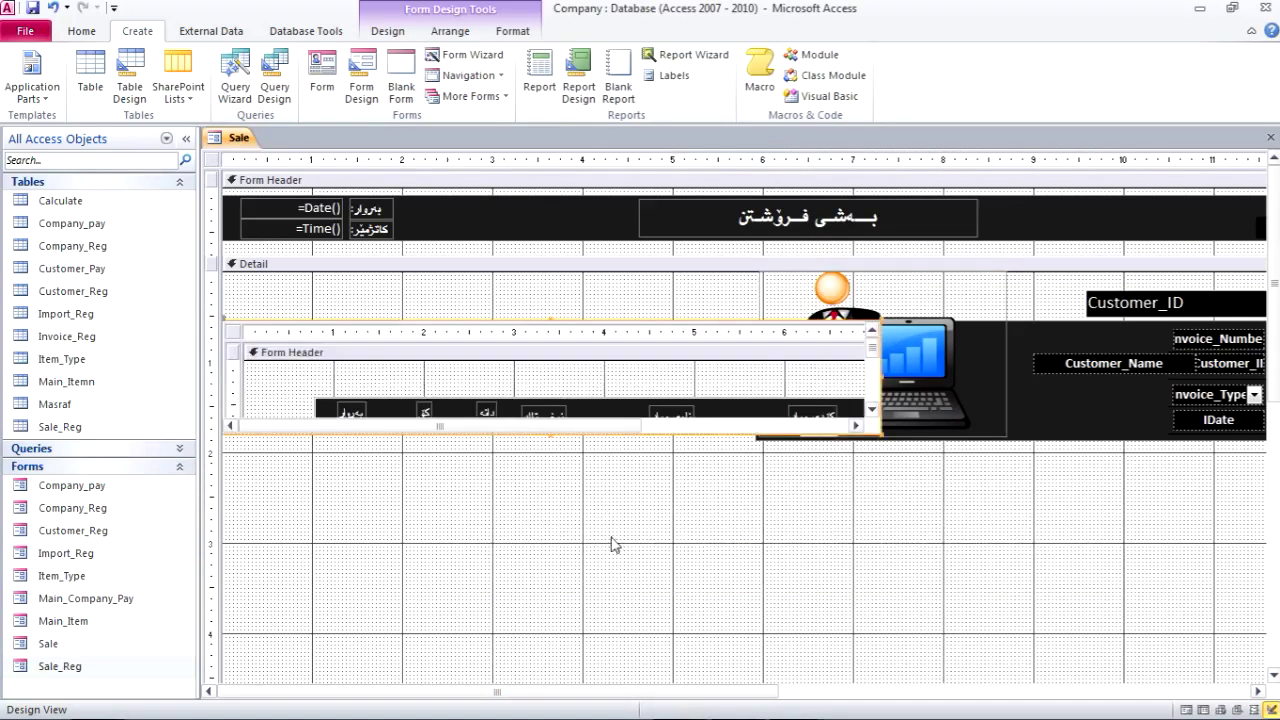
pyautogui.moveTo(551, 434); pyautogui.dragTo(551, 678)
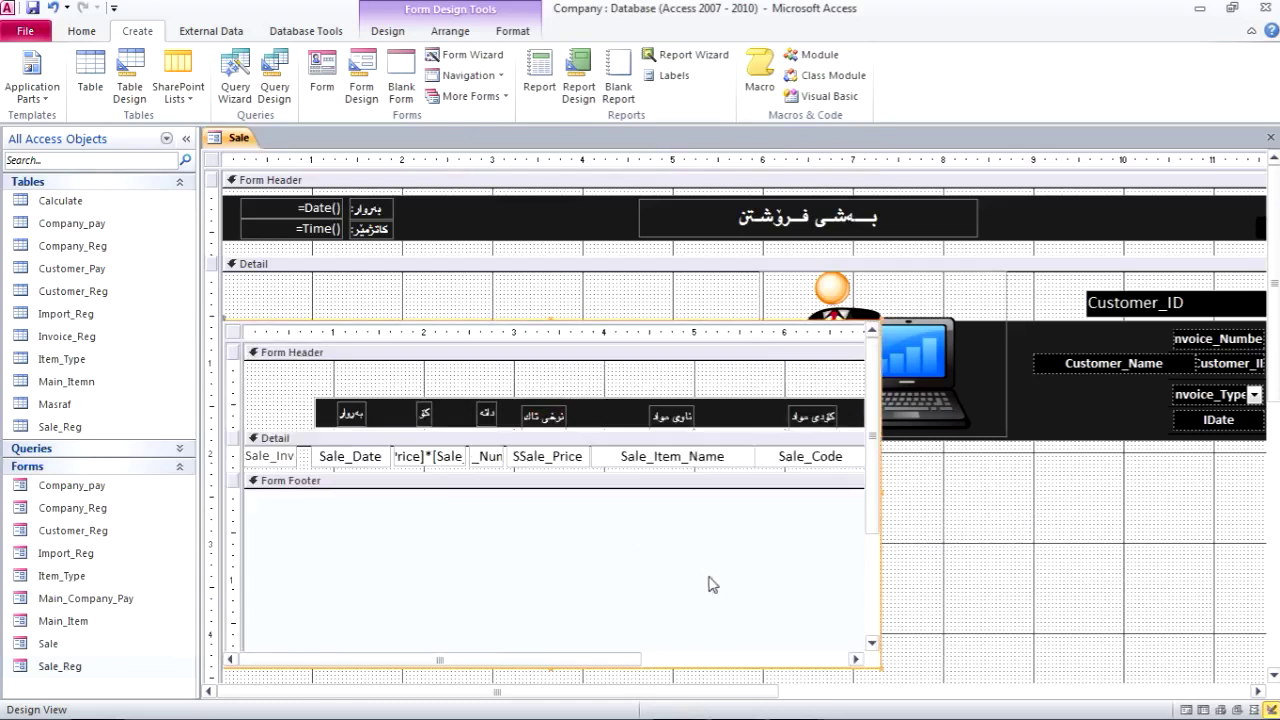
# Narrow Sale_Invoice inside the subform and shift the other fields, header labels and black bar left beside it
pyautogui.click(290, 456)
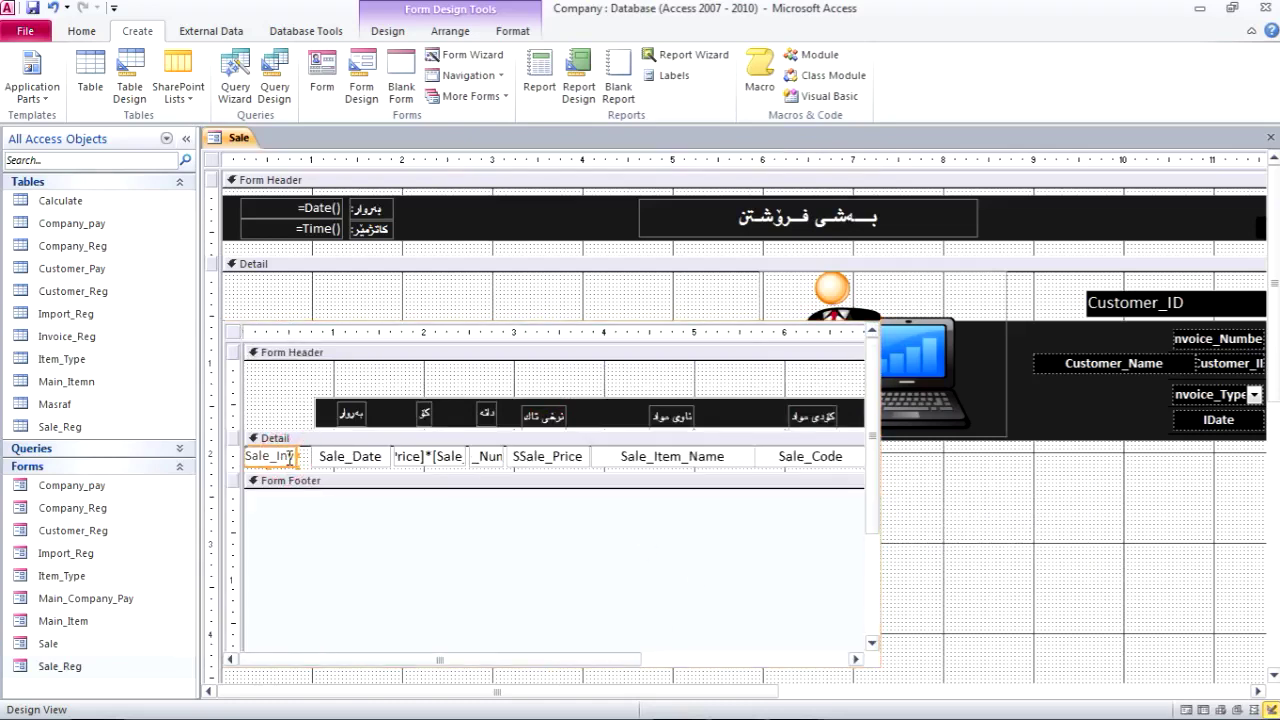
pyautogui.moveTo(290, 456); pyautogui.dragTo(264, 457)
pyautogui.moveTo(303, 418); pyautogui.dragTo(796, 459)
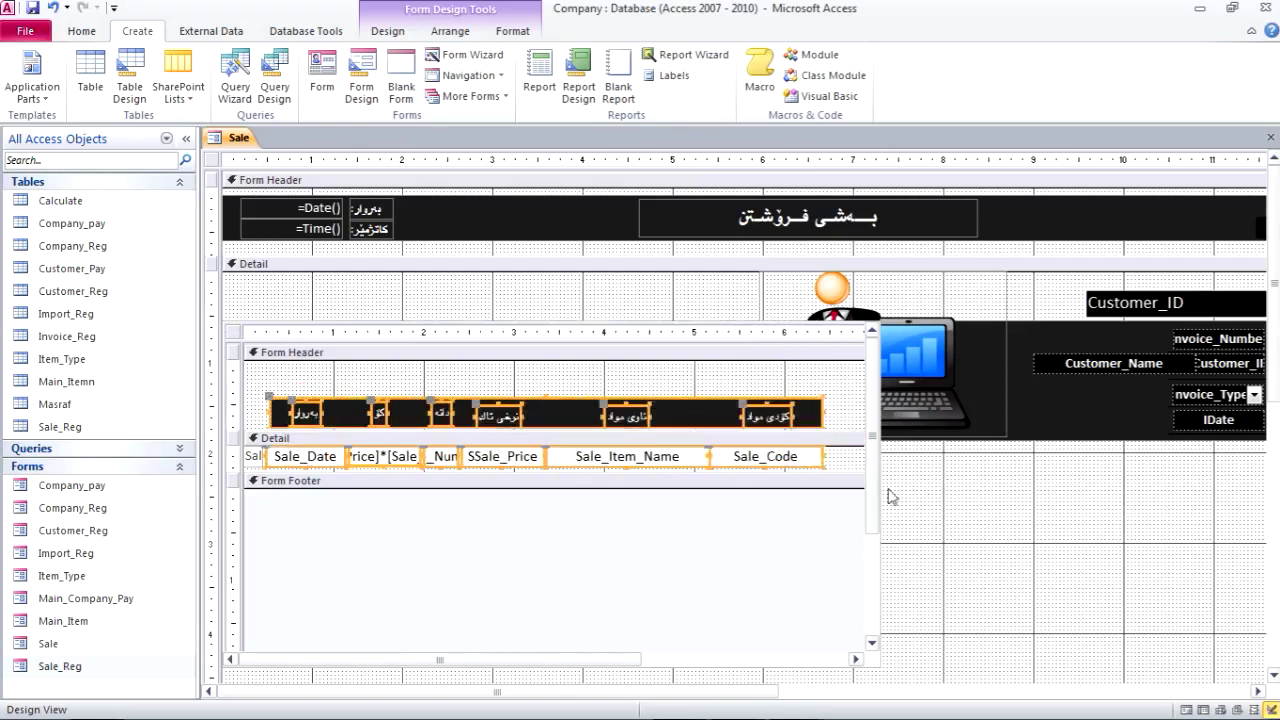
# Reduce the width of the form inside the subform to the right edge of Sale_Code
pyautogui.click(680, 660)
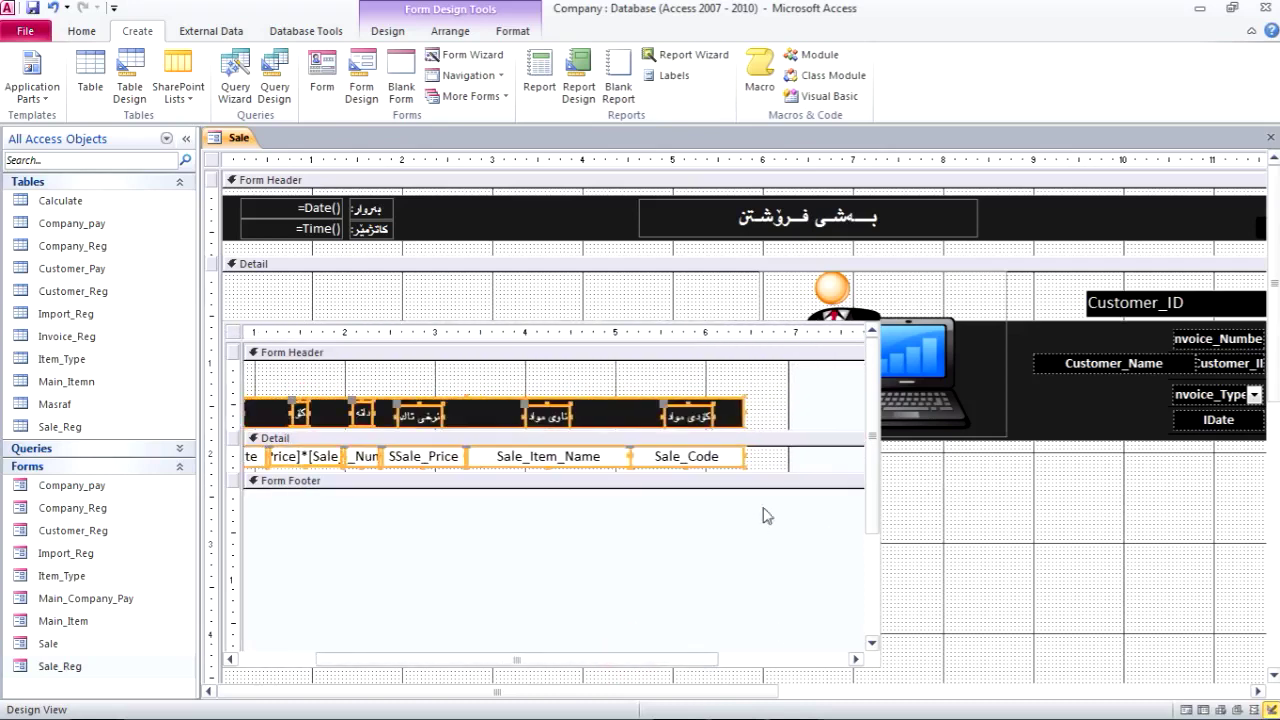
pyautogui.click(789, 460)
pyautogui.moveTo(789, 460); pyautogui.dragTo(748, 458)
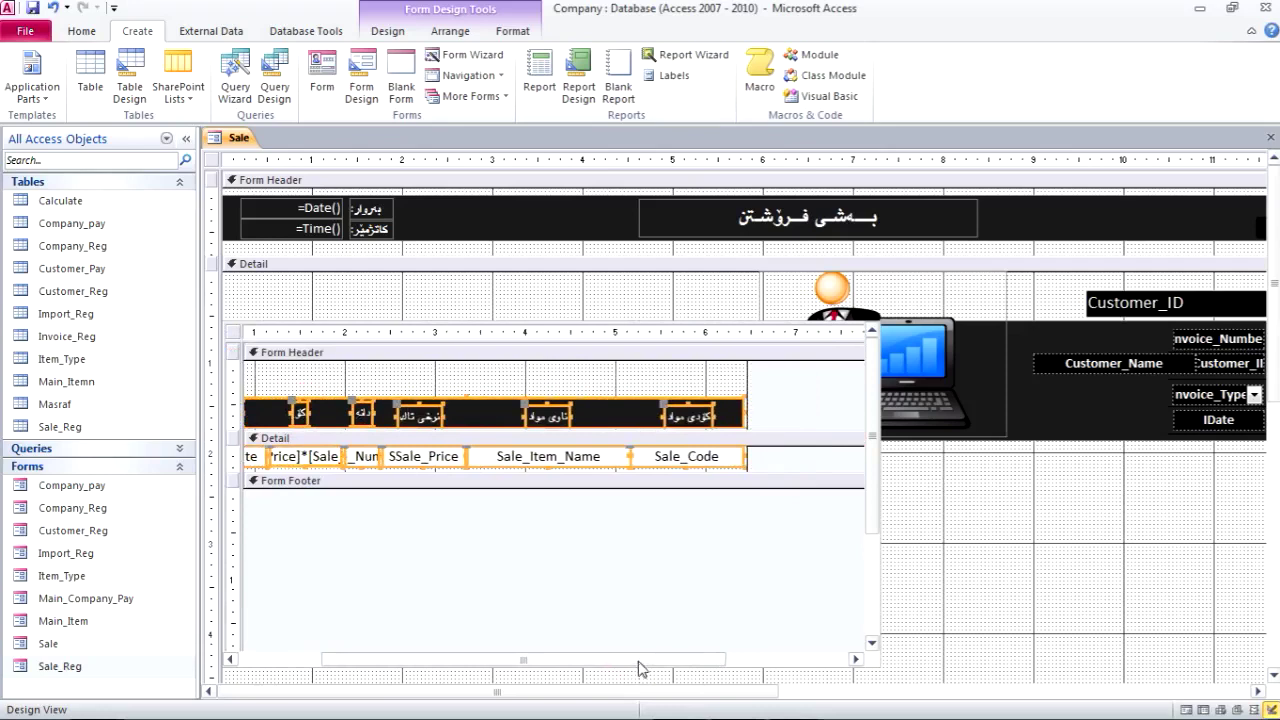
pyautogui.moveTo(638, 661); pyautogui.dragTo(471, 651)
# Narrow the Sale_Reg subform frame from its right side to a width of about 6.63"
pyautogui.click(880, 572)
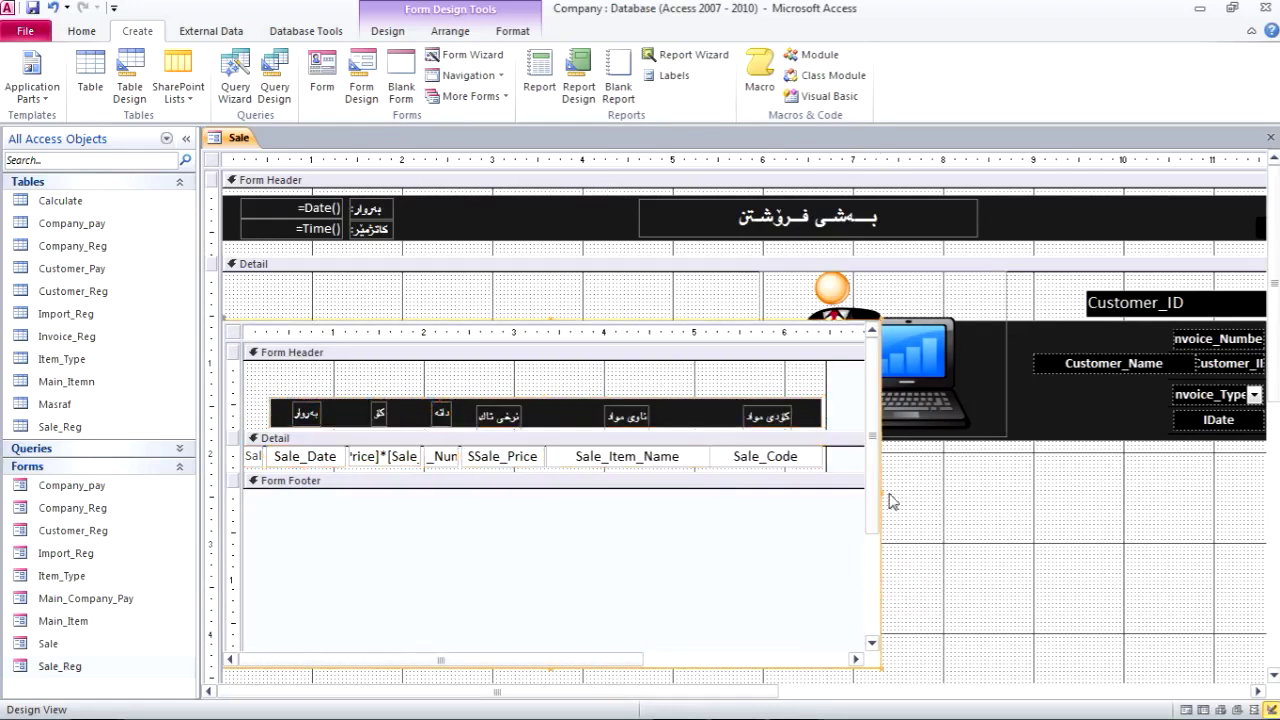
pyautogui.moveTo(881, 491); pyautogui.dragTo(818, 491)
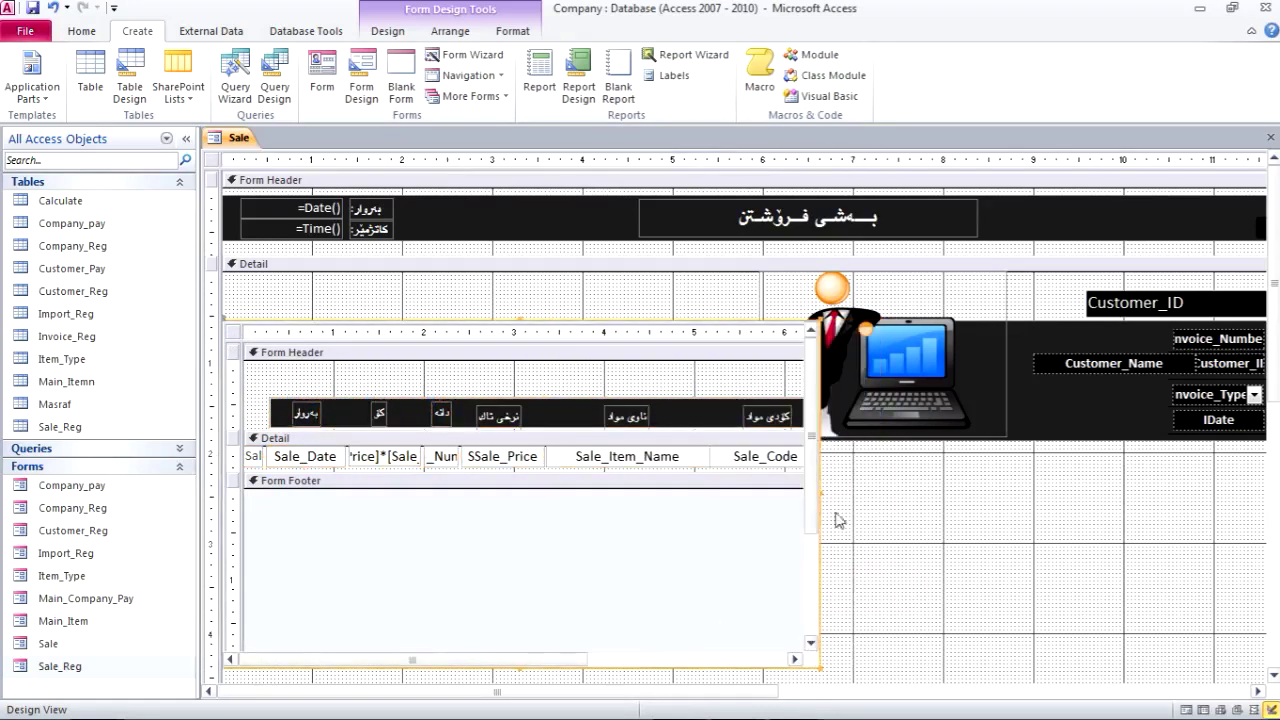
pyautogui.click(896, 549)
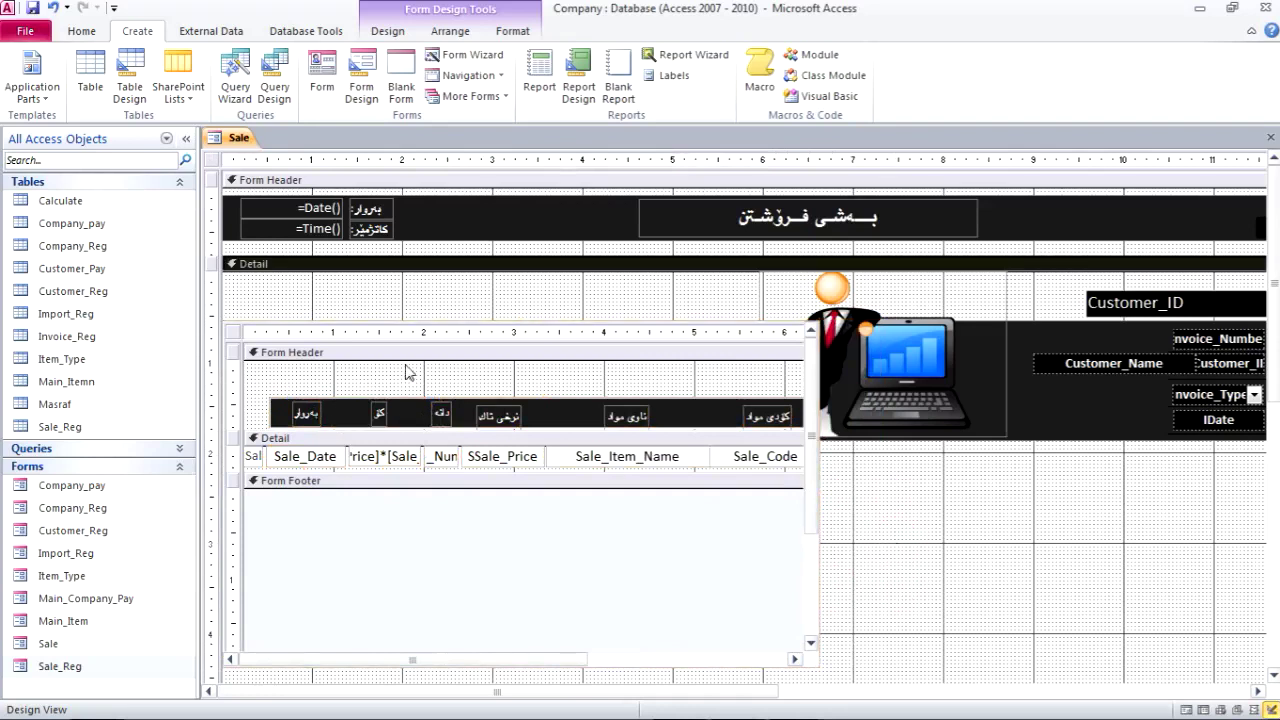
# Compare the main invoice number with the subform rows' invoice numbers in Form View, and return to Design View
pyautogui.click(82, 31)
pyautogui.click(24, 64)
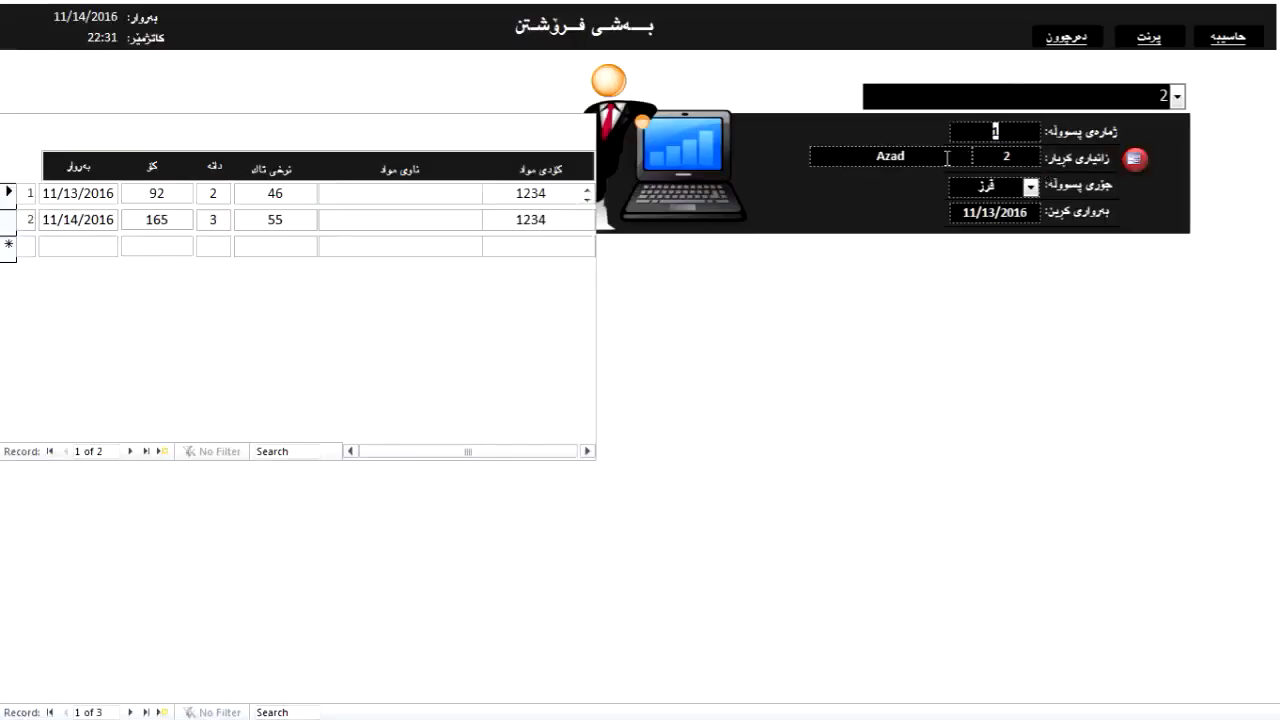
pyautogui.doubleClick(994, 131)
pyautogui.click(380, 200)
pyautogui.click(276, 196)
pyautogui.moveTo(136, 194); pyautogui.dragTo(163, 193)
pyautogui.click(31, 194)
pyautogui.click(32, 218)
pyautogui.rightClick(352, 78)
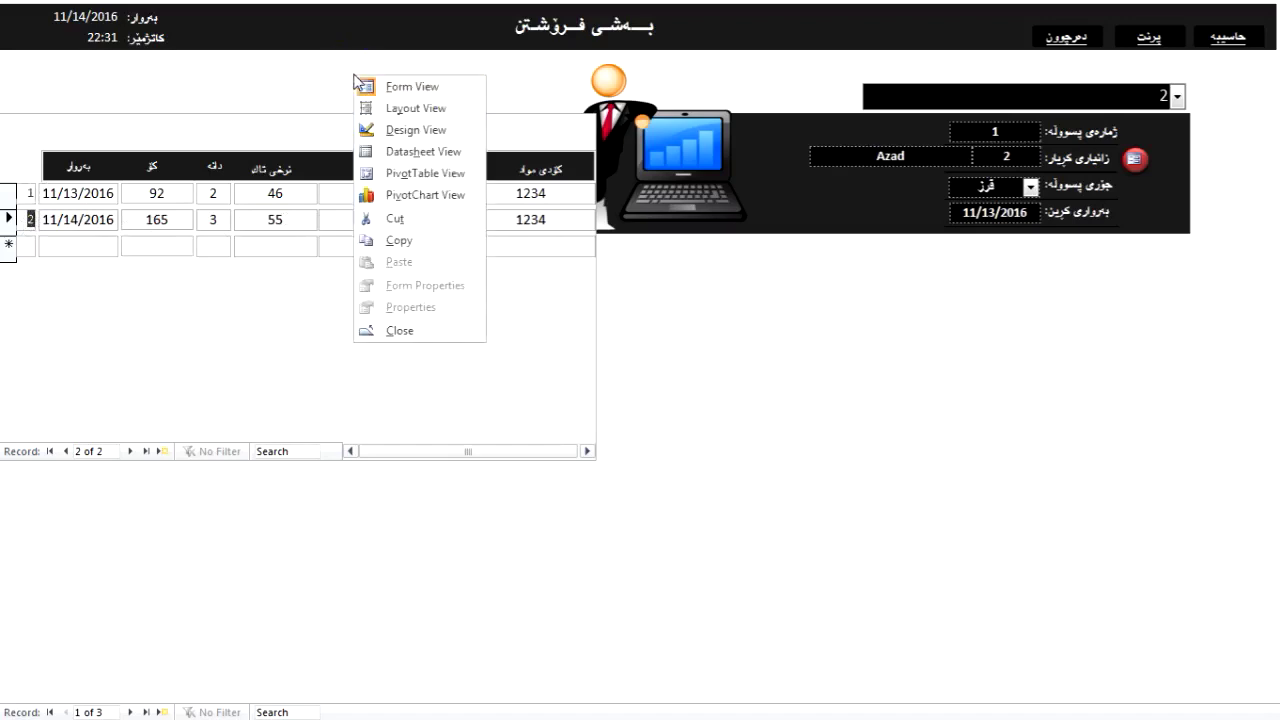
pyautogui.click(373, 128)
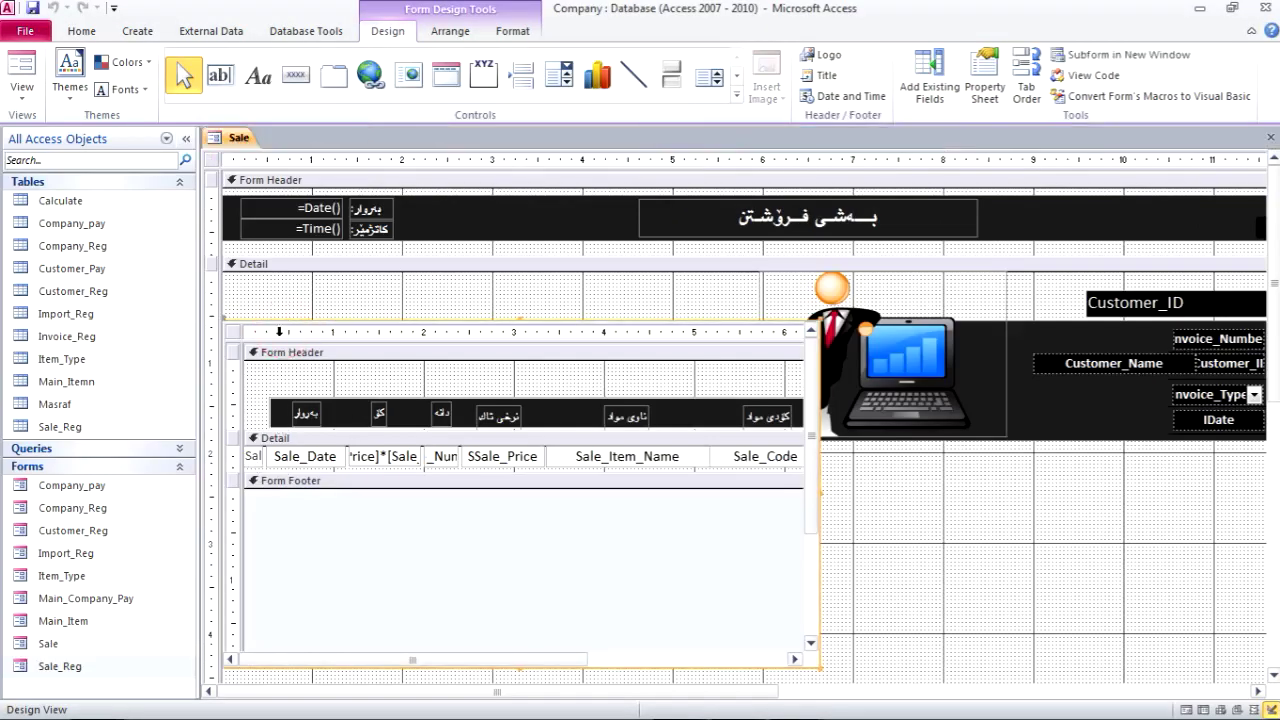
# Select the Sale_Reg subform frame and show its data properties
pyautogui.click(318, 290)
pyautogui.click(230, 335)
pyautogui.click(296, 303)
pyautogui.click(233, 337)
pyautogui.click(297, 305)
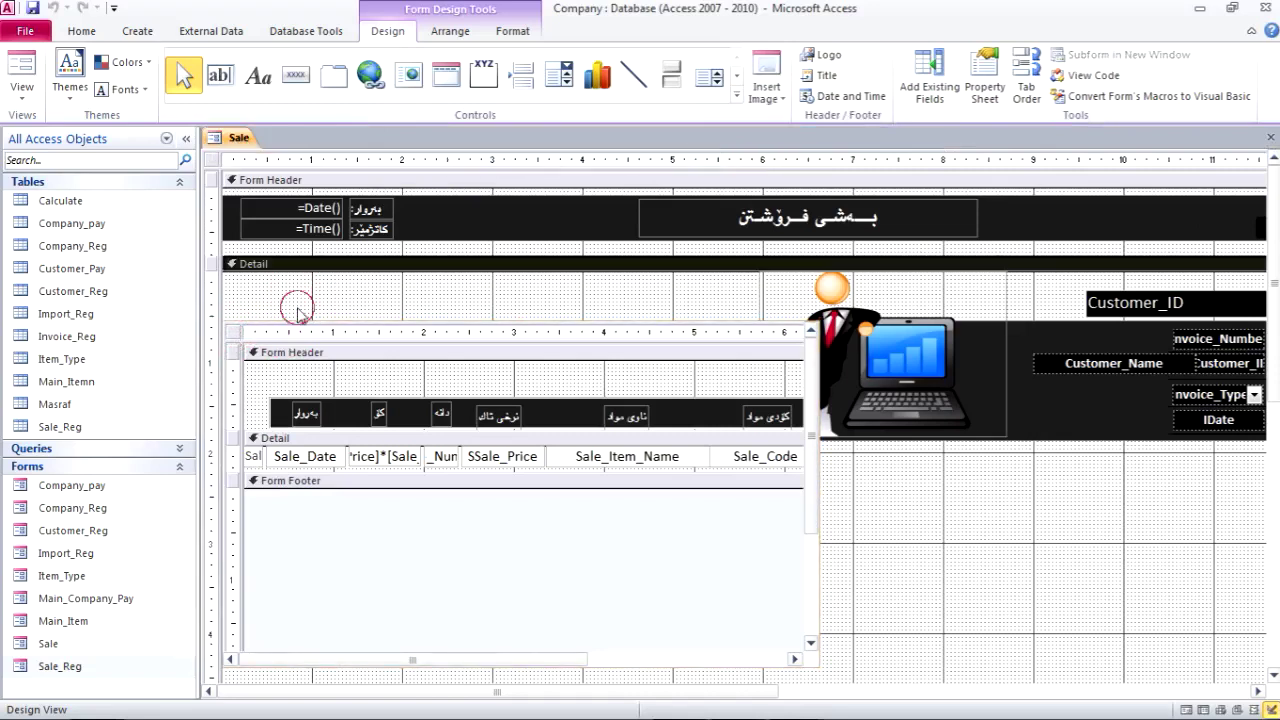
pyautogui.click(465, 338)
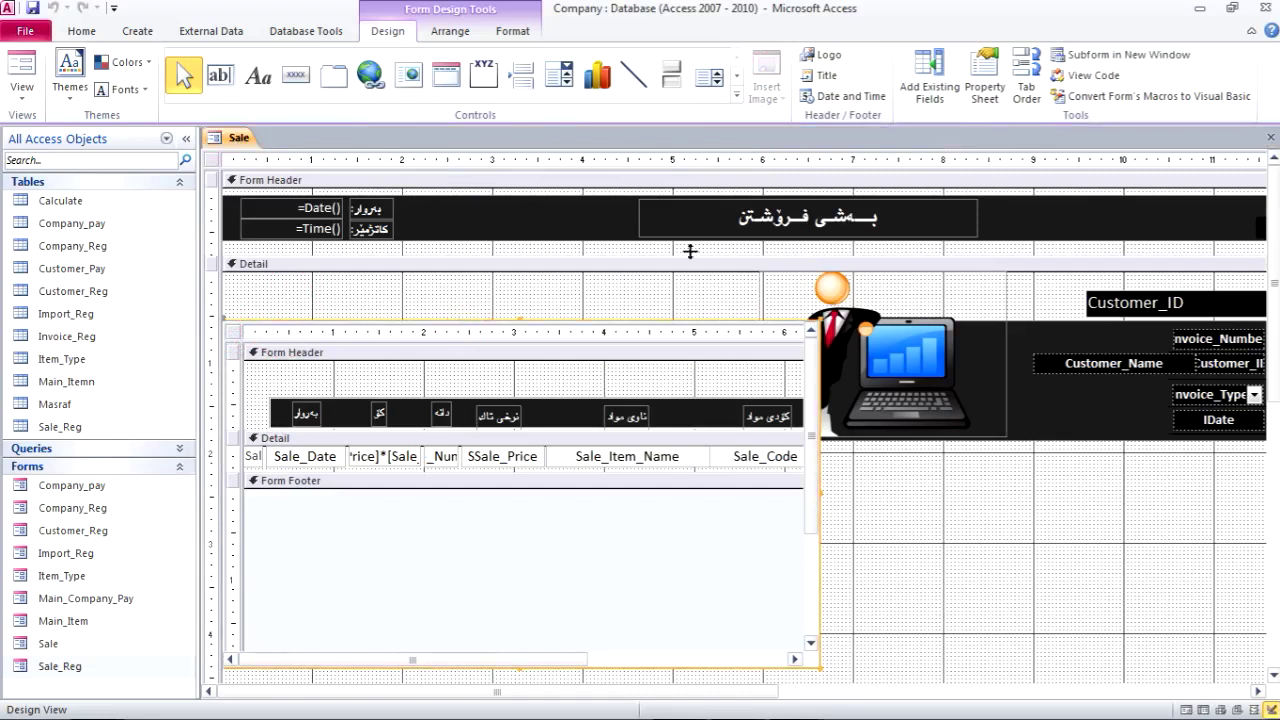
pyautogui.click(986, 77)
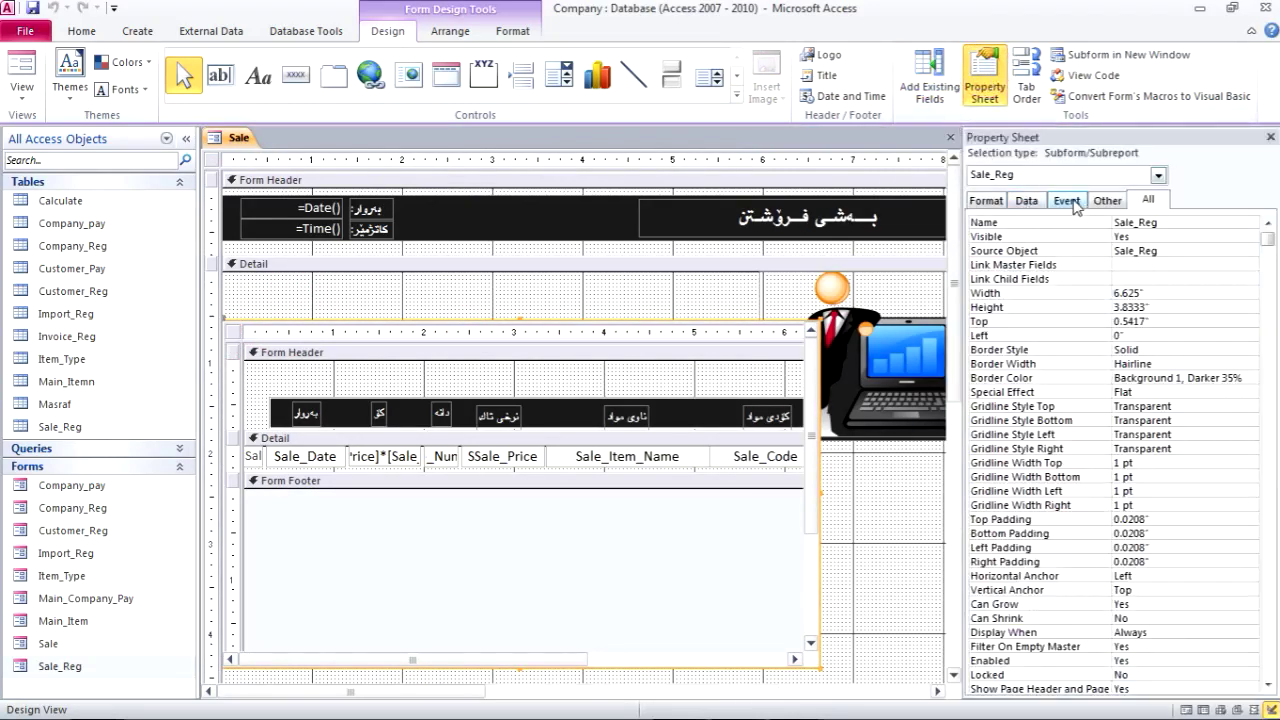
pyautogui.click(1040, 204)
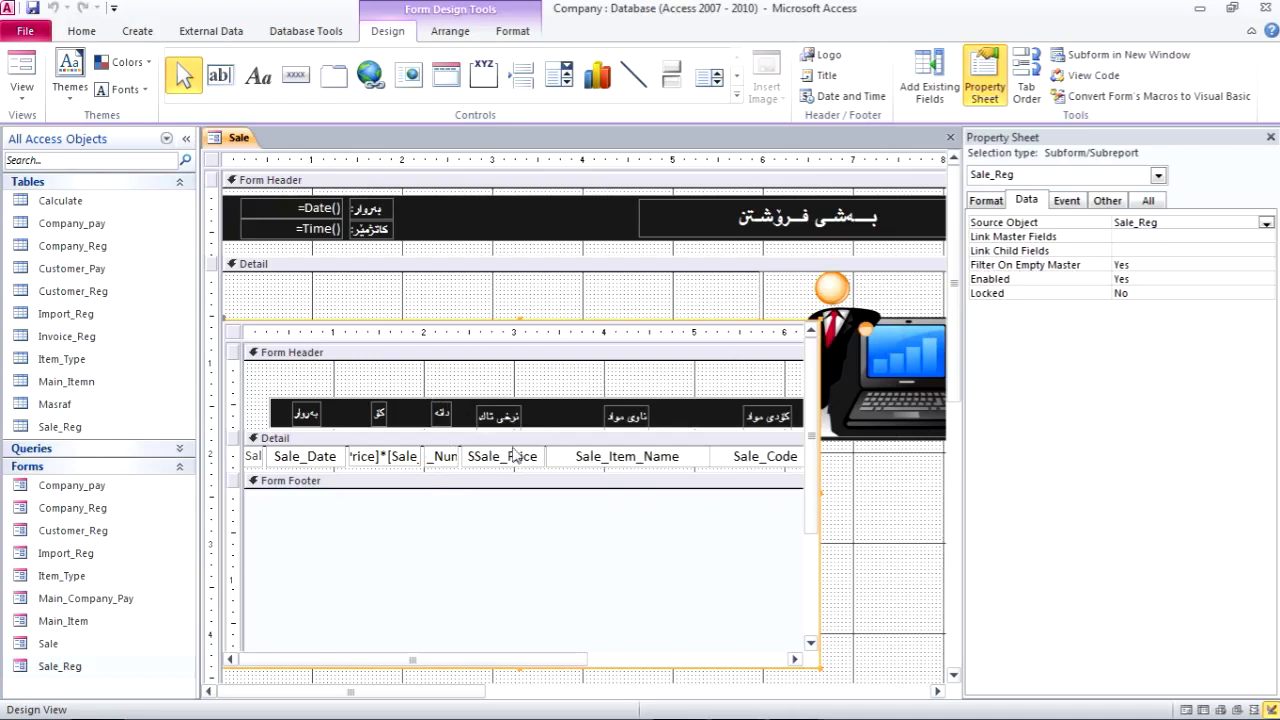
# Link the Sale_Reg subform to the Sale form with Invoice_Number as master field and Sale_Invoice as child field
pyautogui.click(1180, 236)
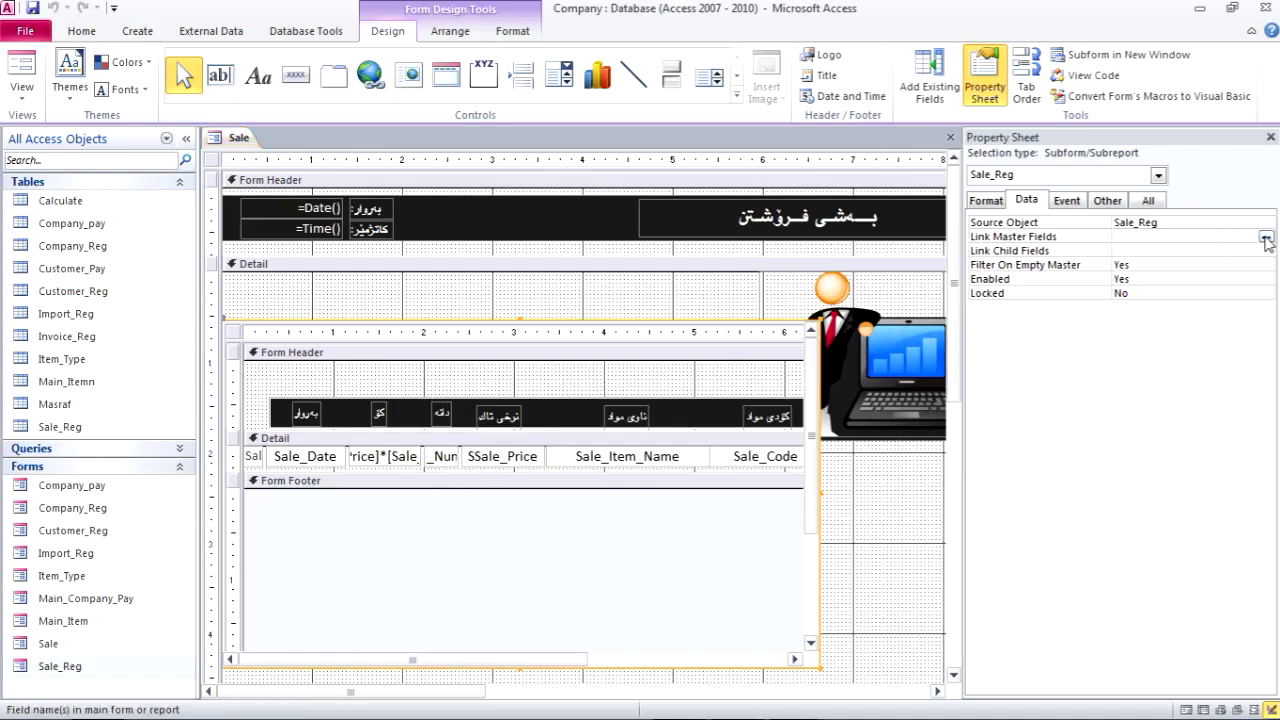
pyautogui.moveTo(451, 697); pyautogui.dragTo(703, 705)
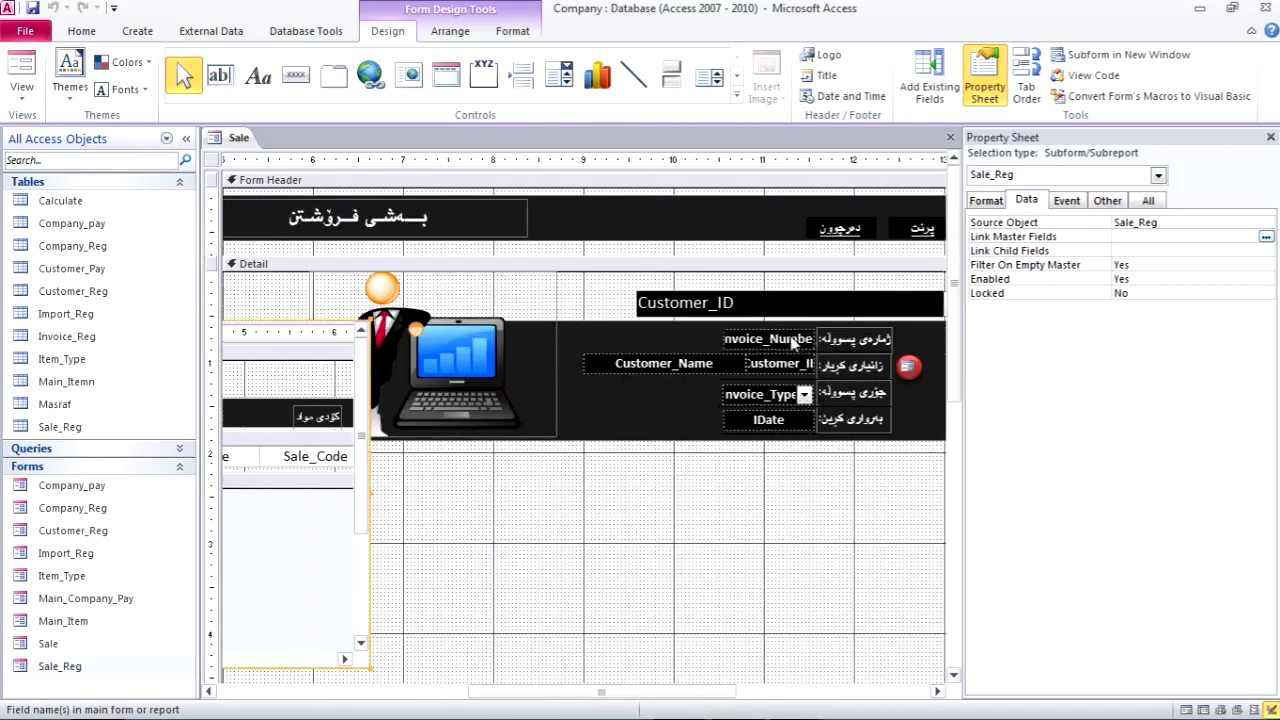
pyautogui.moveTo(597, 690); pyautogui.dragTo(347, 691)
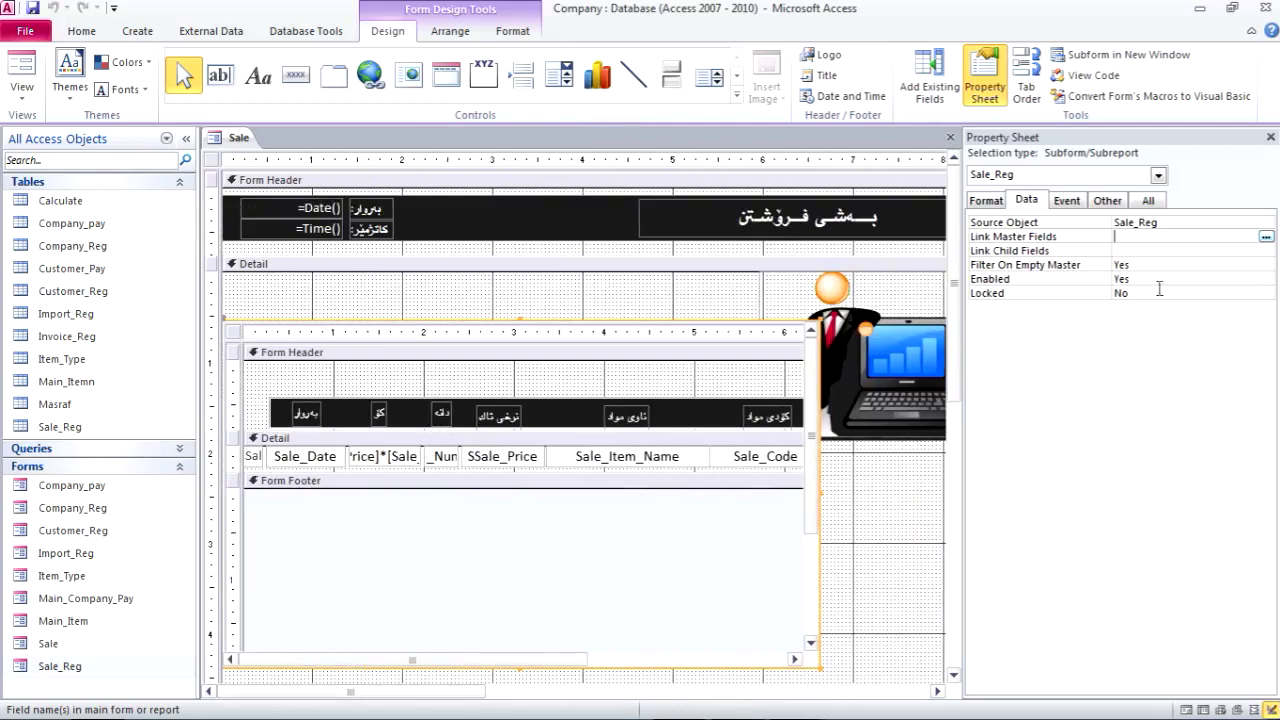
pyautogui.click(1266, 237)
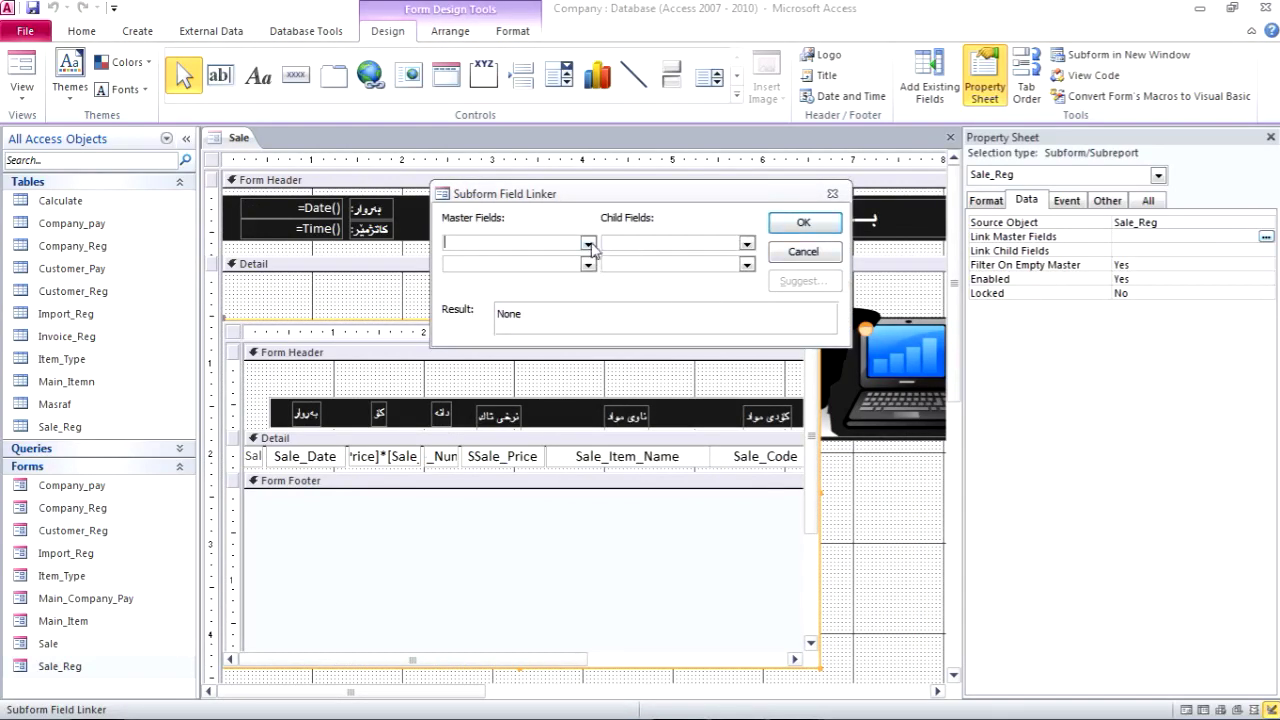
pyautogui.click(589, 244)
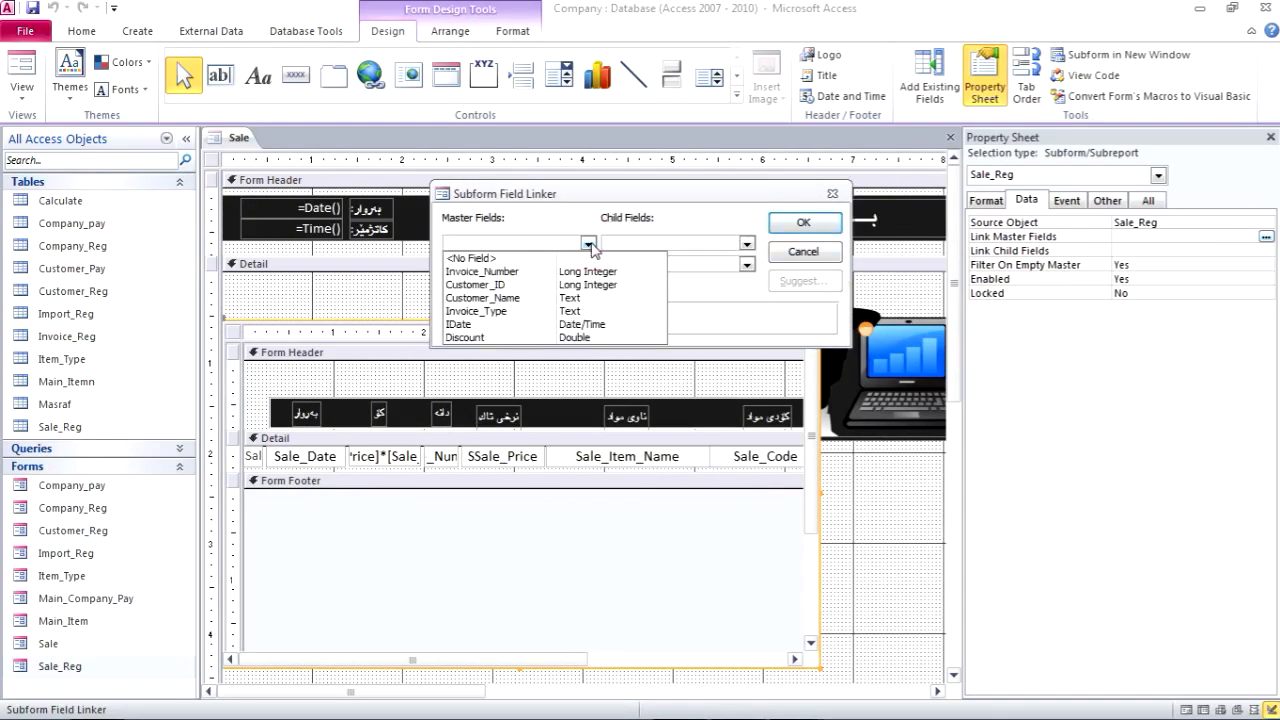
pyautogui.click(545, 272)
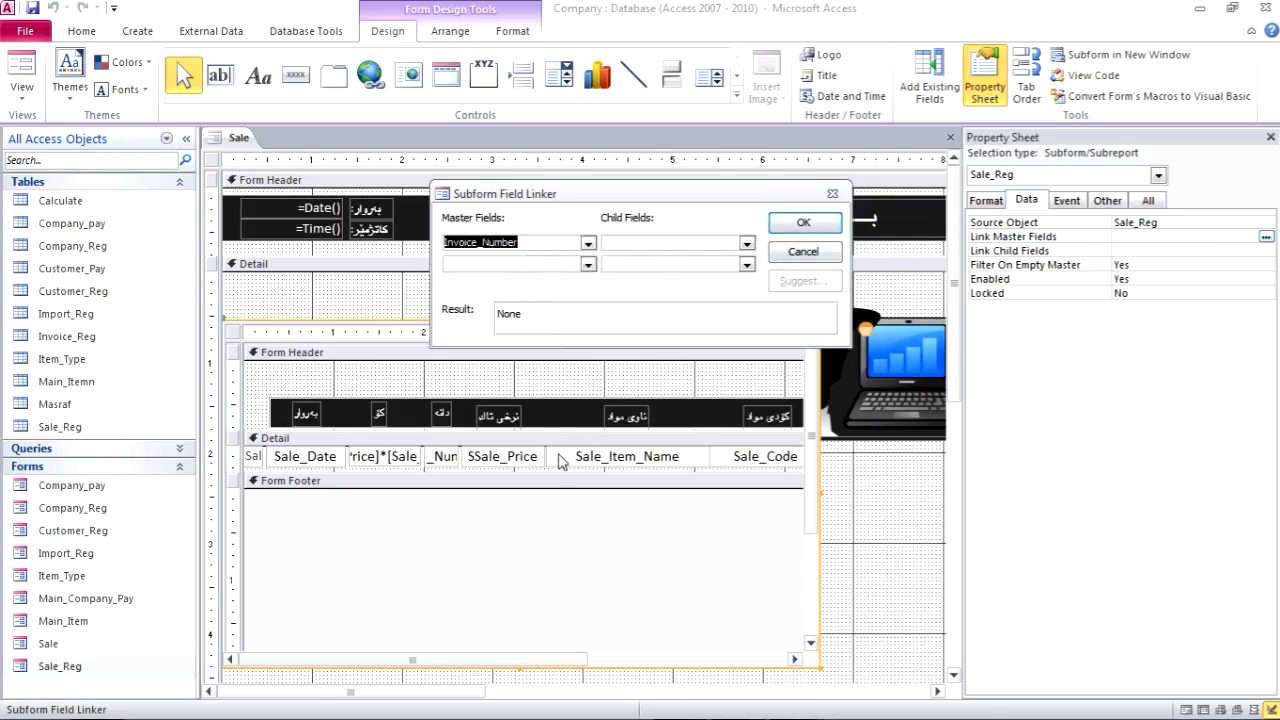
pyautogui.click(746, 244)
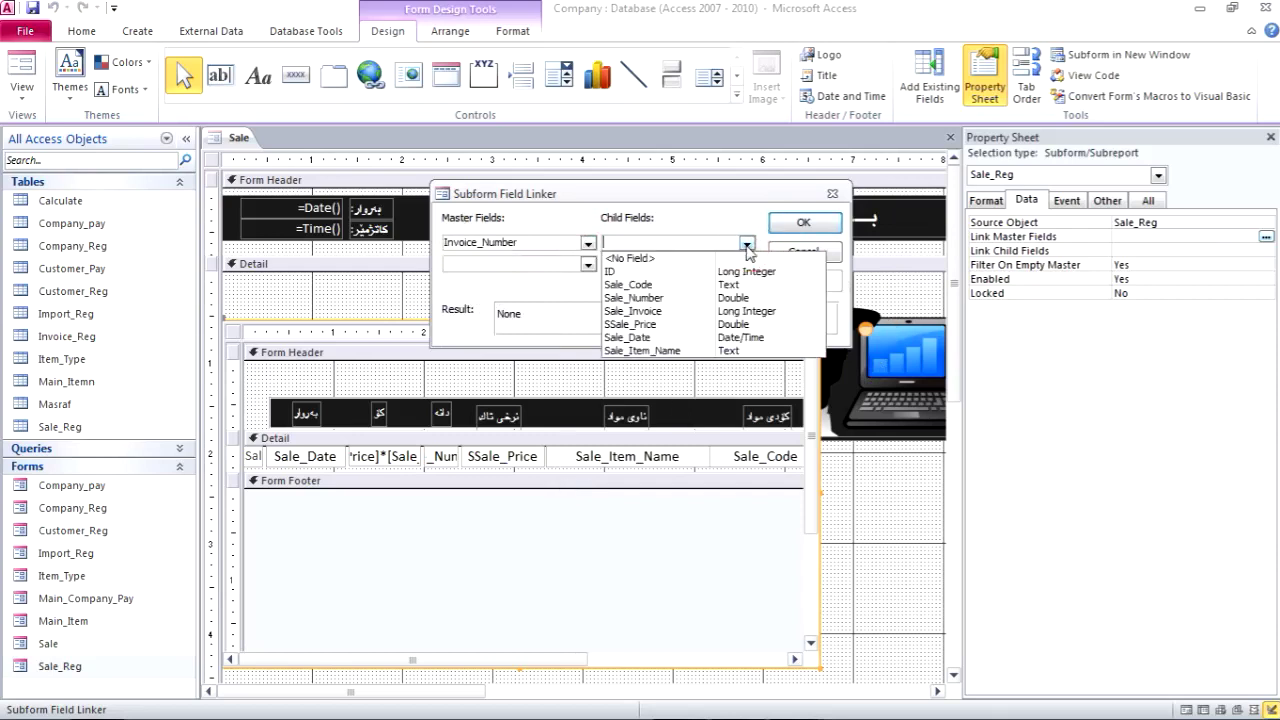
pyautogui.click(733, 311)
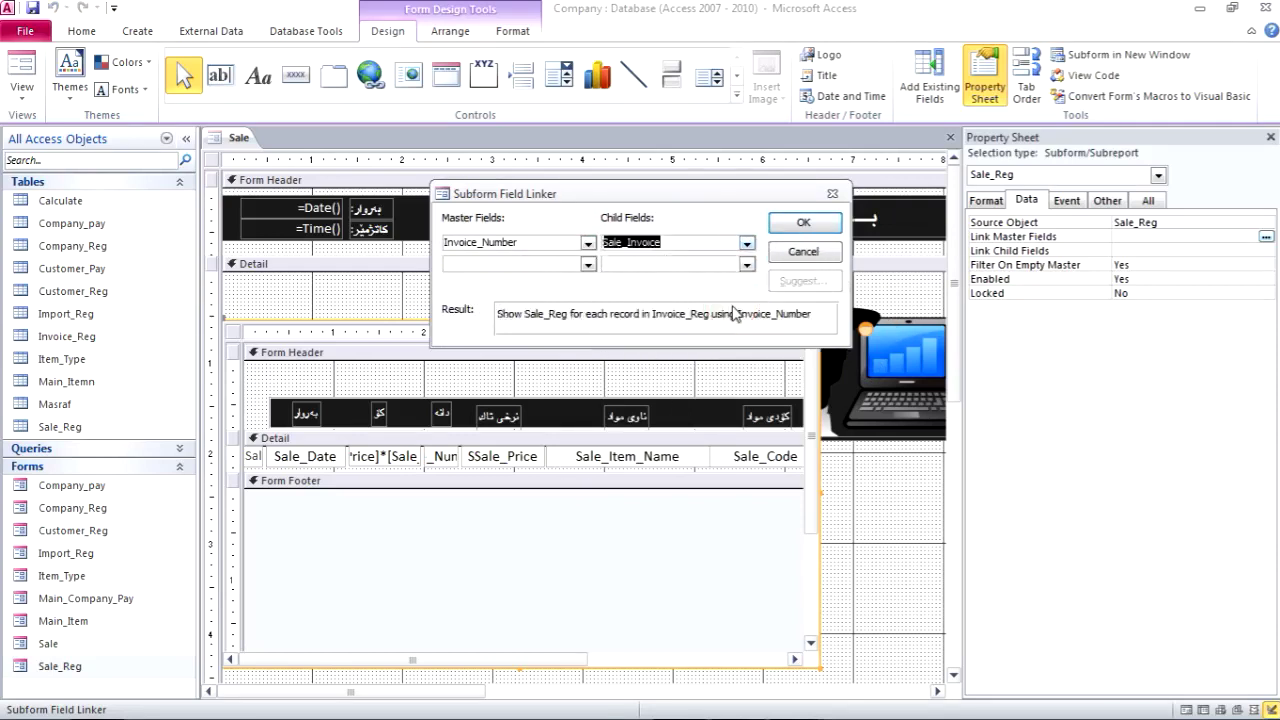
pyautogui.click(794, 222)
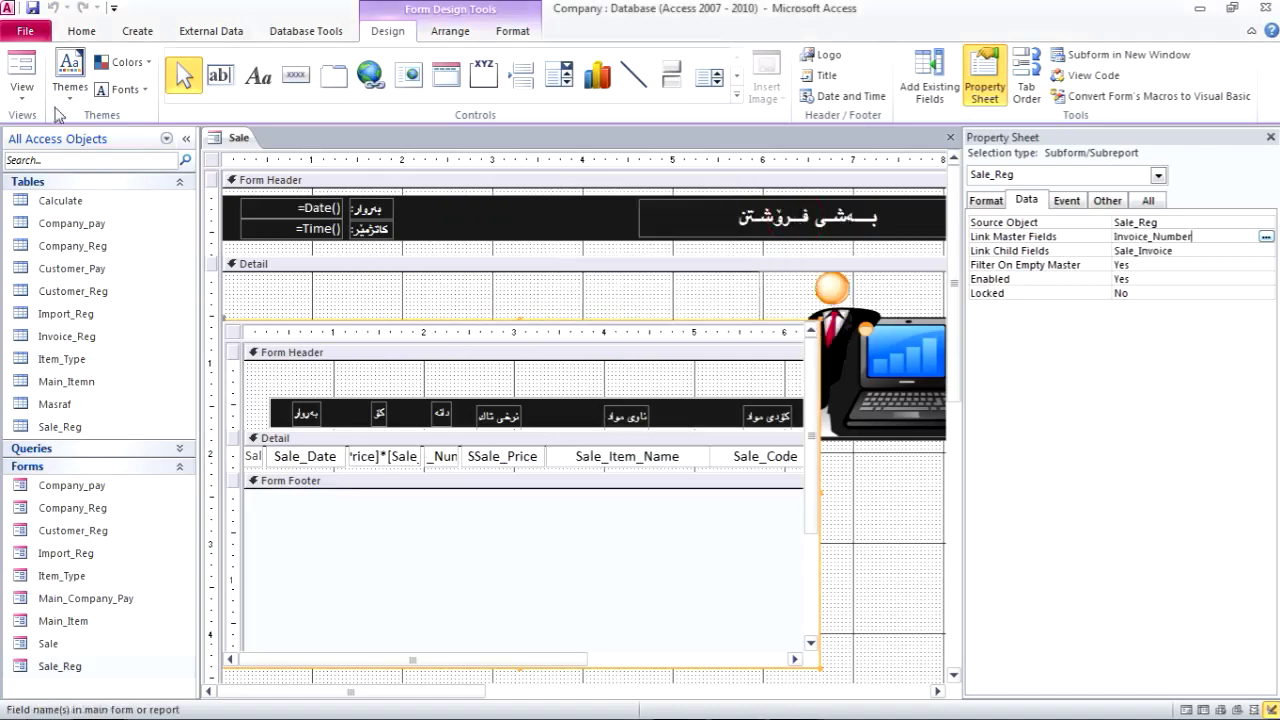
# Check in Form View that the subform rows follow the invoice number across records, and return to Design View
pyautogui.click(22, 64)
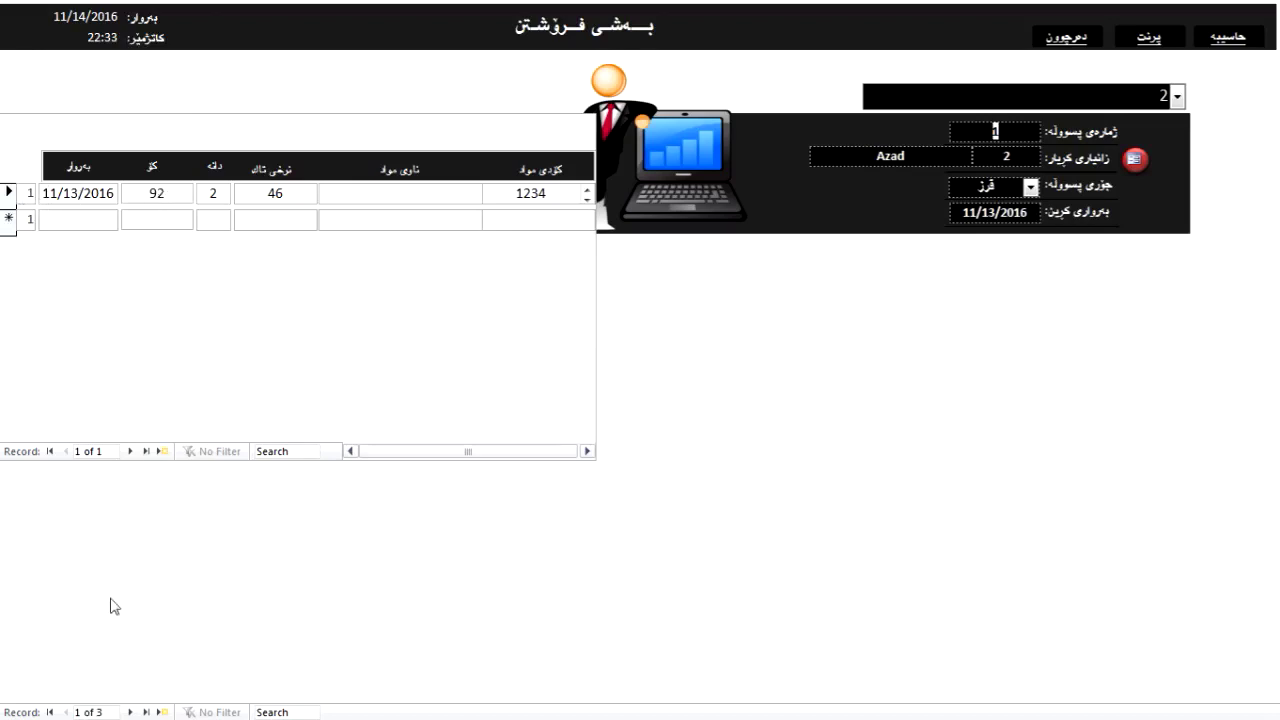
pyautogui.click(129, 712)
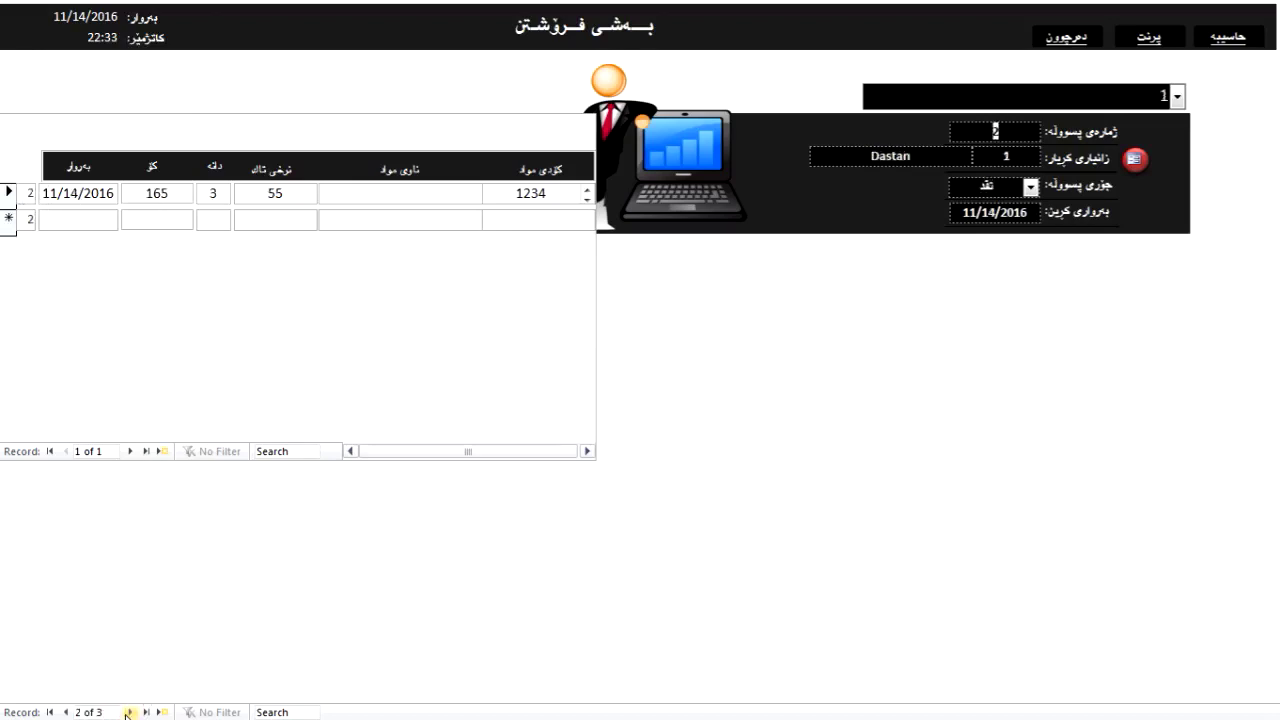
pyautogui.click(27, 194)
pyautogui.click(528, 222)
pyautogui.click(29, 219)
pyautogui.rightClick(871, 344)
pyautogui.click(874, 389)
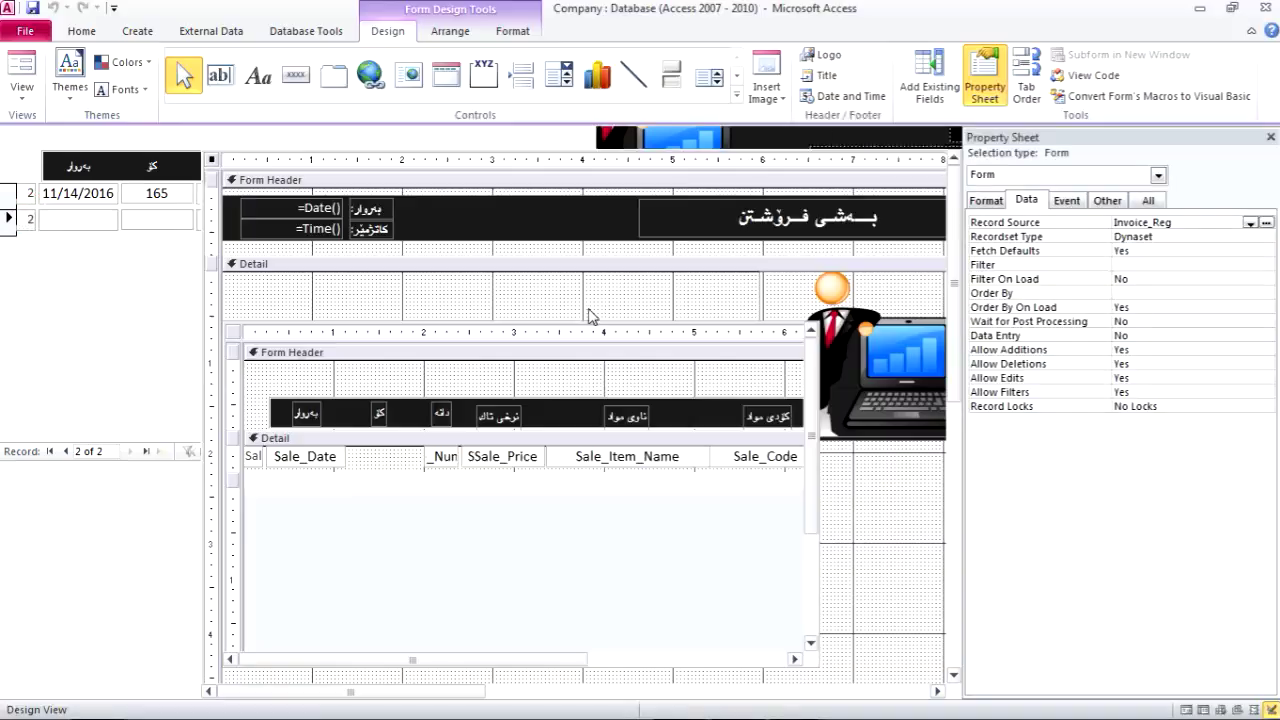
# Collapse the subform's Sale_Invoice text box to zero width, set Visible to No, and shift the other header and detail controls slightly left
pyautogui.click(265, 459)
pyautogui.click(260, 457)
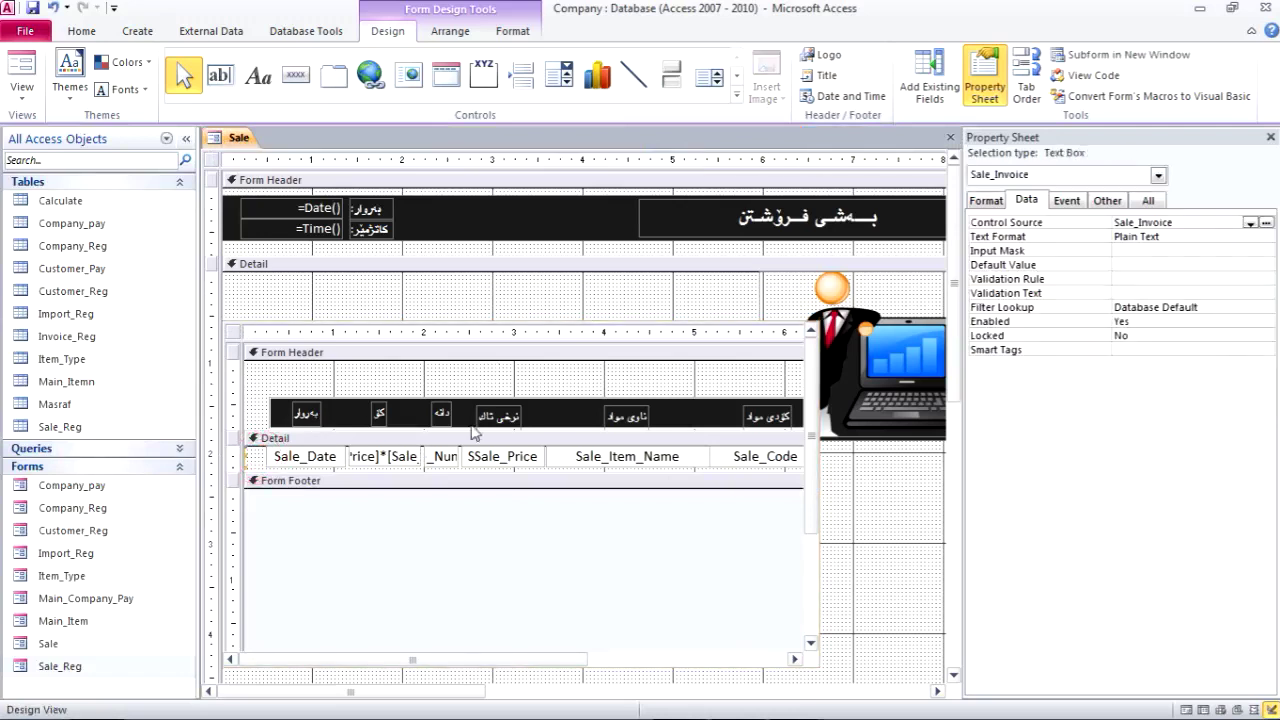
pyautogui.click(990, 200)
pyautogui.doubleClick(1142, 252)
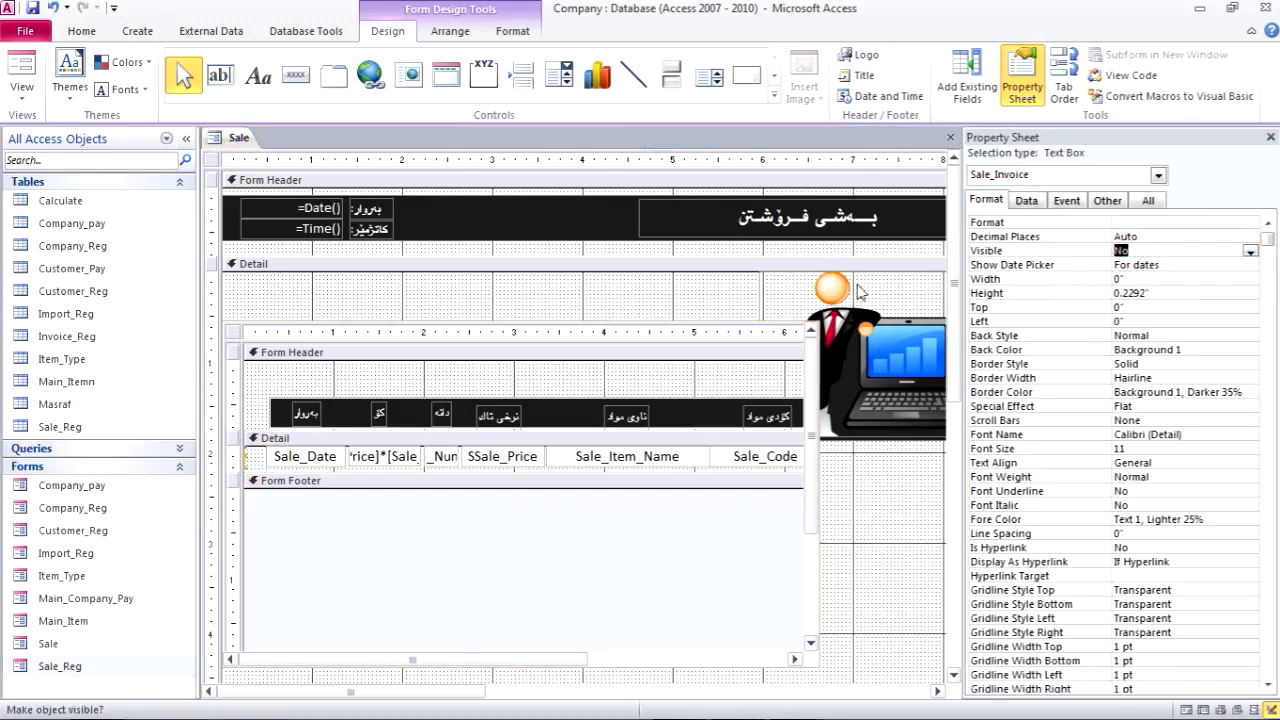
pyautogui.moveTo(263, 413); pyautogui.dragTo(790, 458)
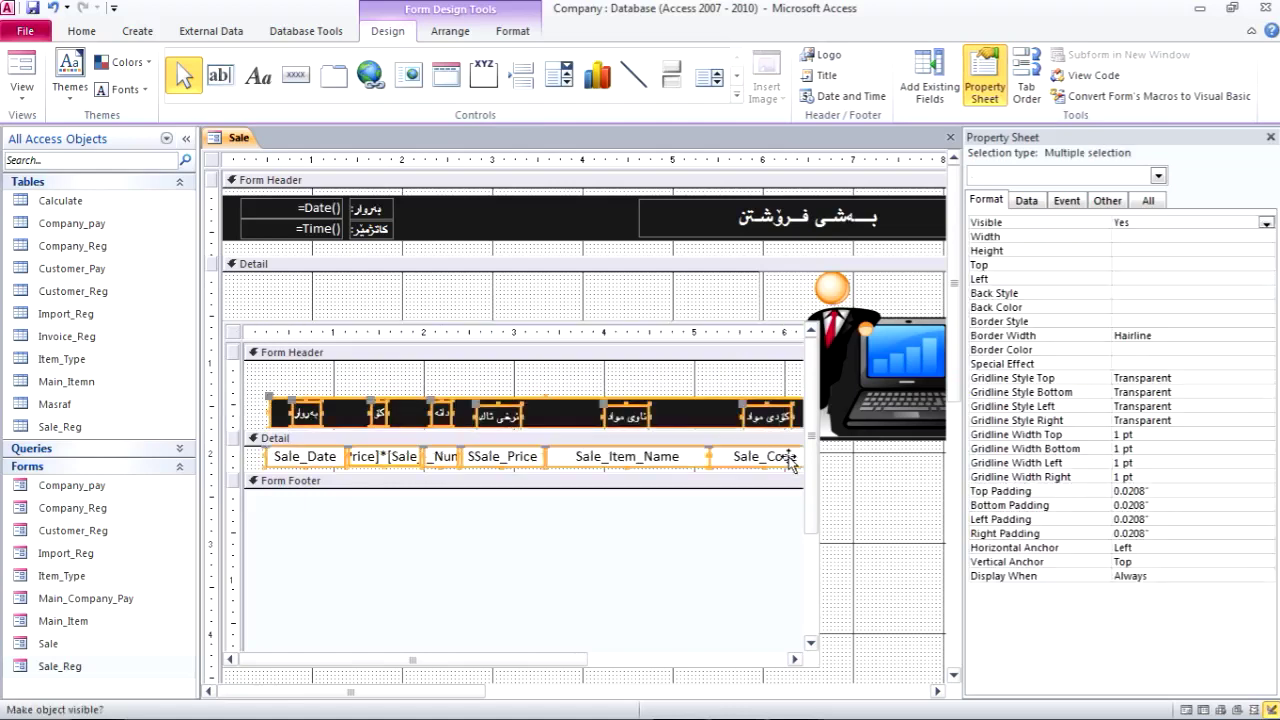
pyautogui.click(849, 514)
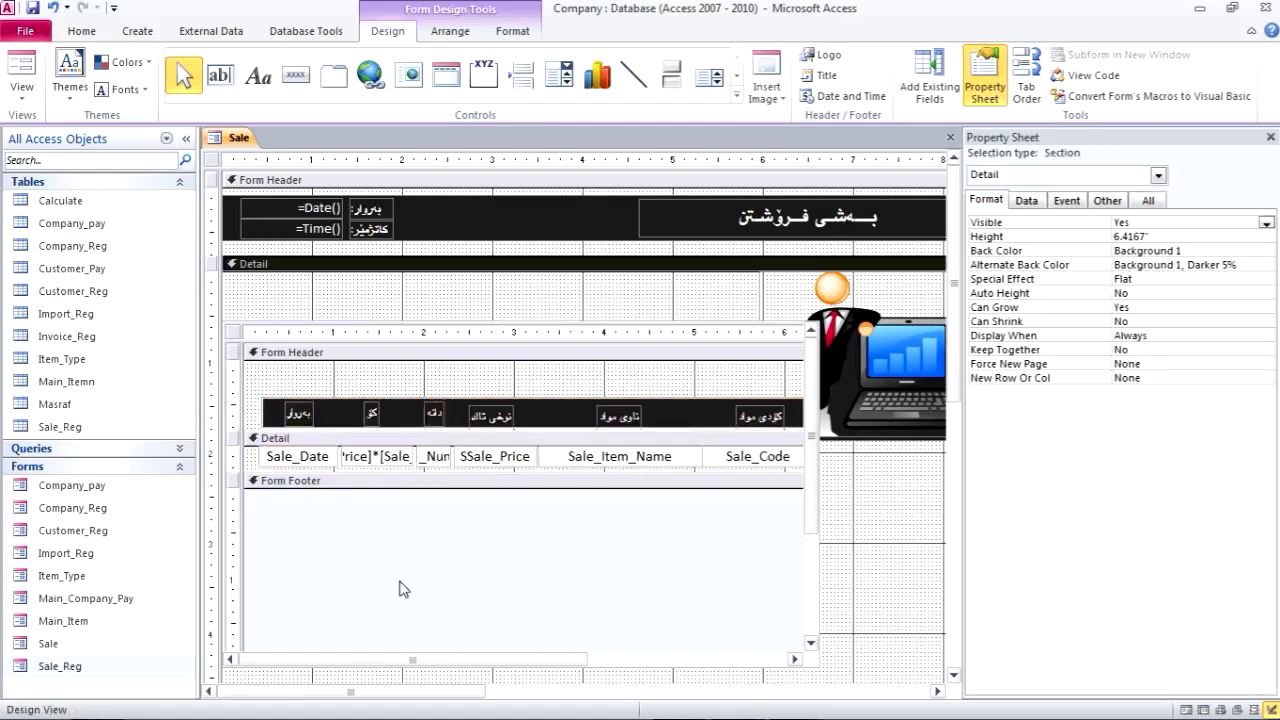
# Move the picture and the invoice and customer controls in the Sale form's Detail section to the right of the subform
pyautogui.moveTo(363, 691); pyautogui.dragTo(729, 703)
pyautogui.moveTo(833, 490); pyautogui.dragTo(370, 309)
pyautogui.click(496, 505)
pyautogui.moveTo(590, 694); pyautogui.dragTo(230, 690)
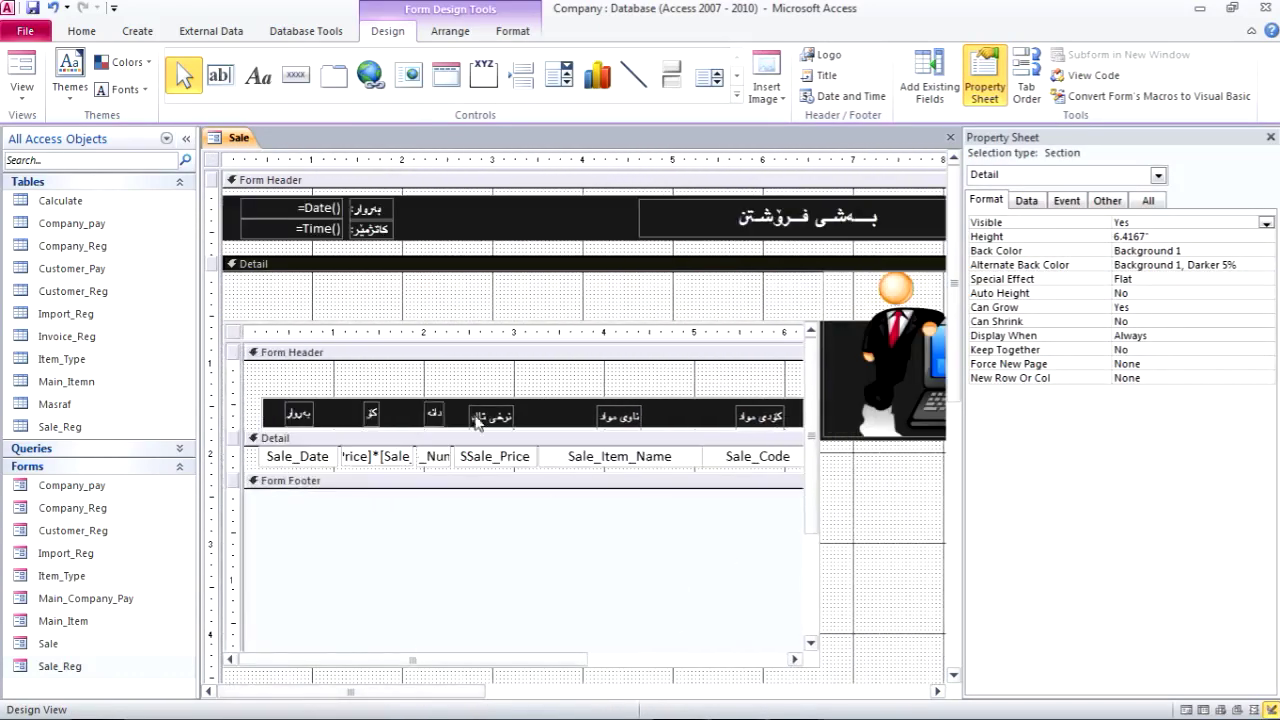
# Widen the Sale_Reg subform frame to about 7.13" and shift its header and detail controls right, leaving a gap before Sale_Date
pyautogui.click(818, 497)
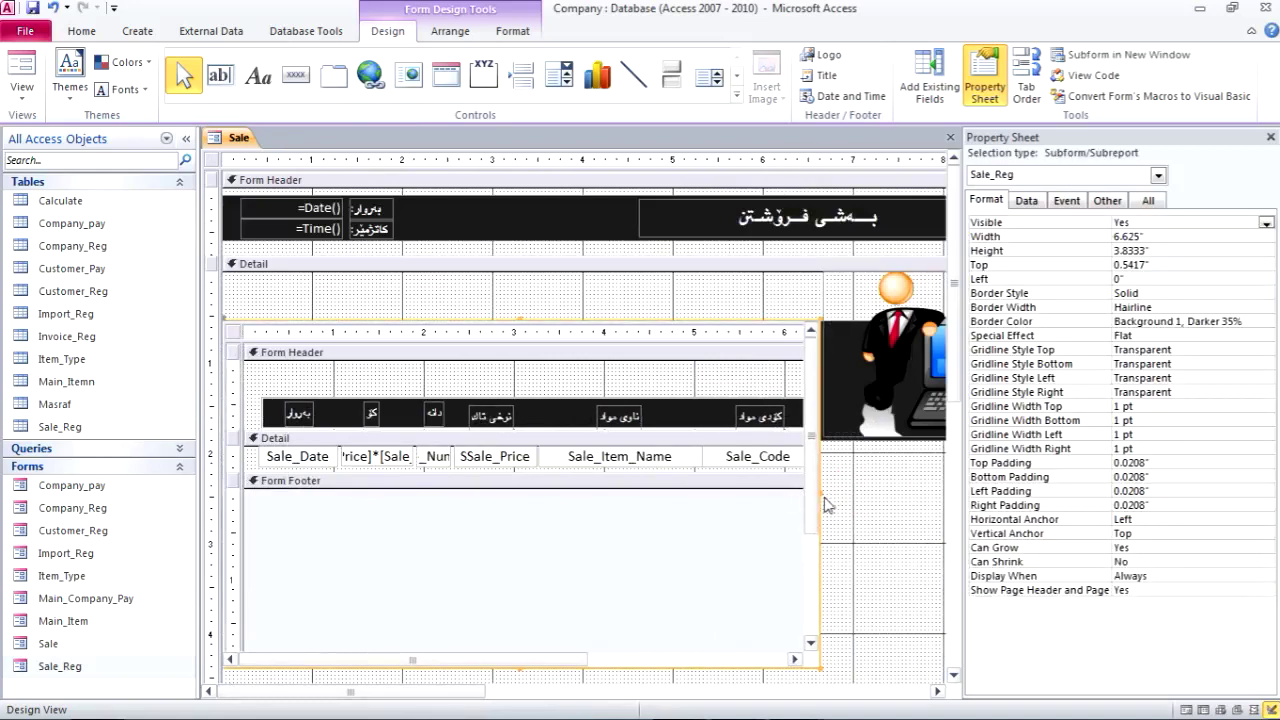
pyautogui.moveTo(820, 494); pyautogui.dragTo(287, 410)
pyautogui.click(256, 352)
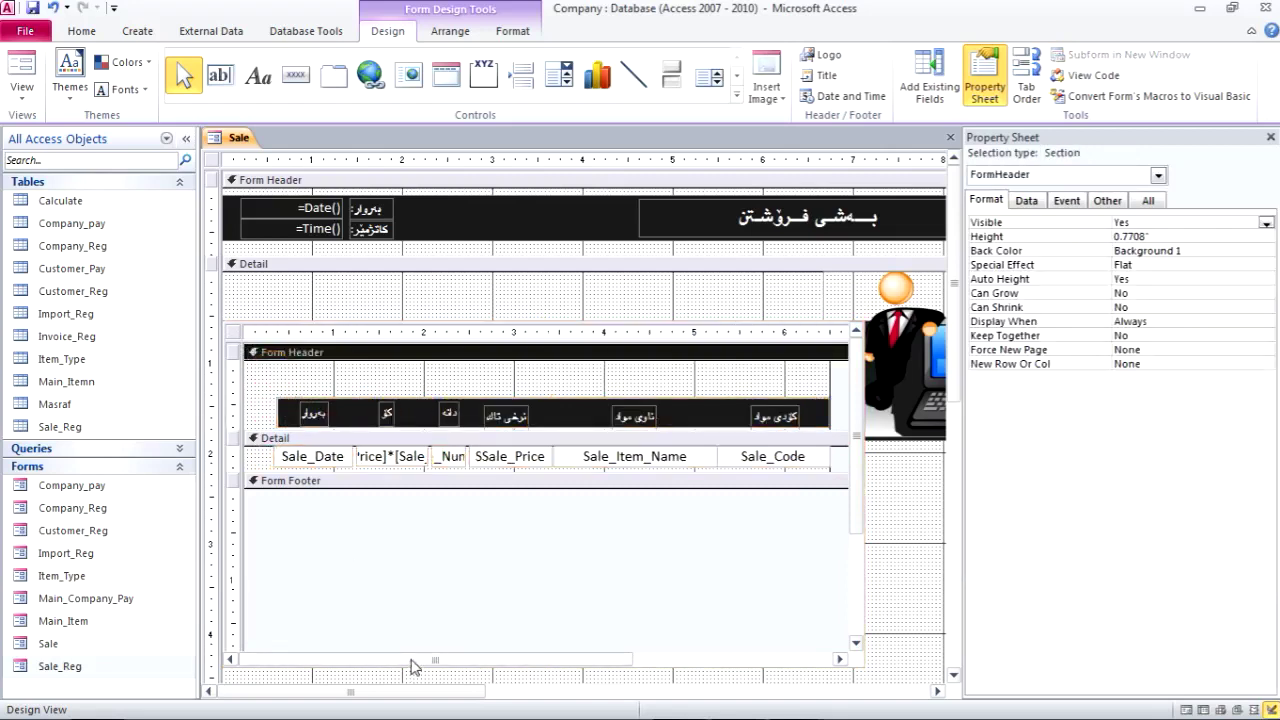
# Add a command button before Sale_Date in the subform's Detail section that deletes the record and shows the Delete Record picture
pyautogui.click(296, 75)
pyautogui.click(268, 460)
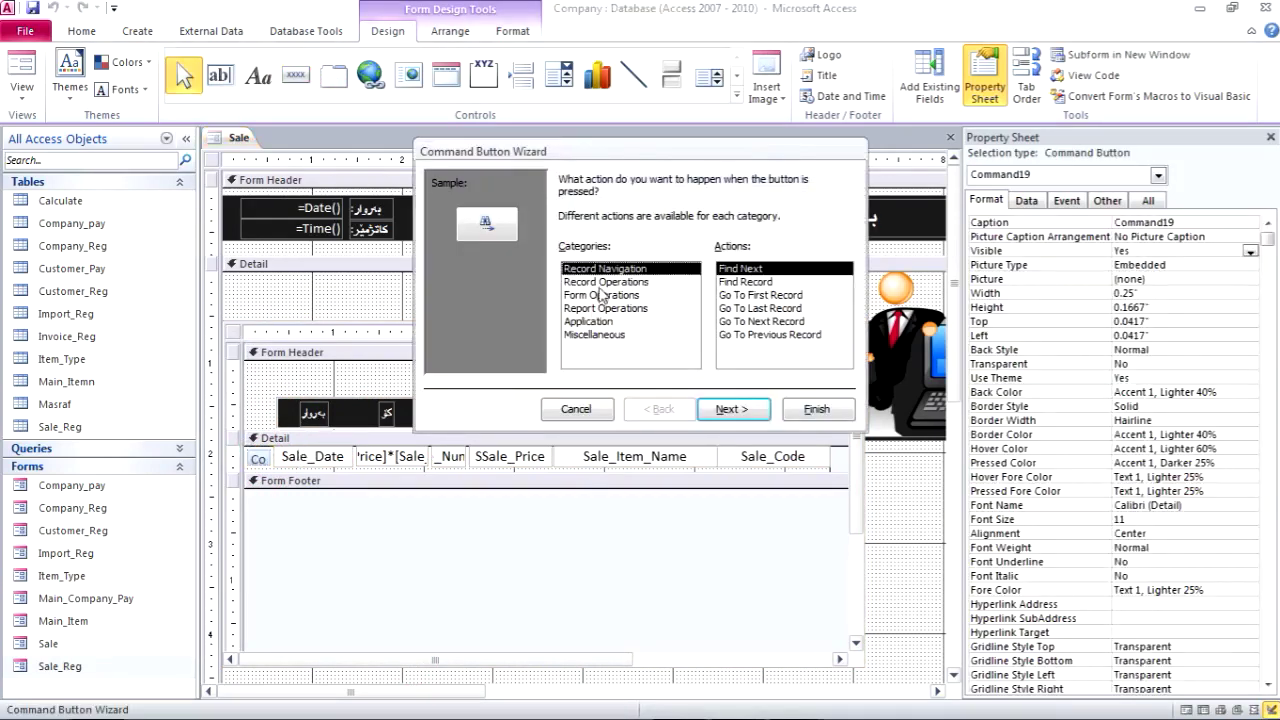
pyautogui.click(604, 283)
pyautogui.click(763, 284)
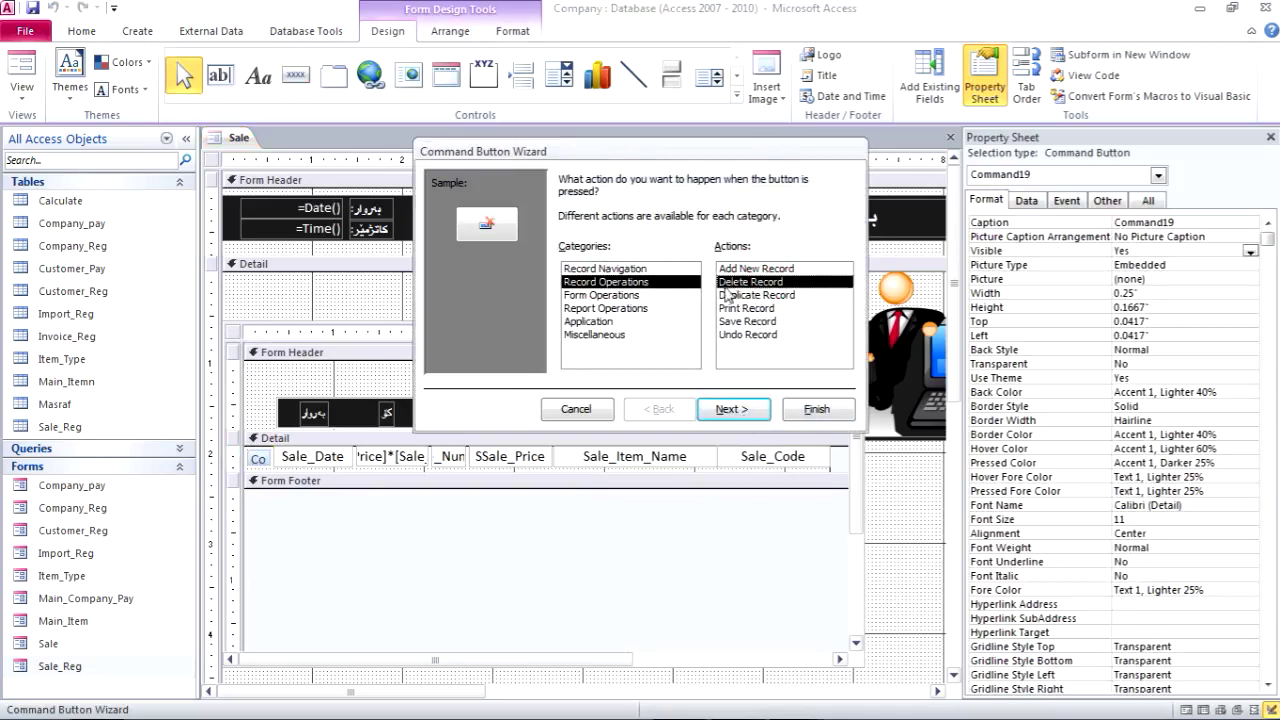
pyautogui.click(737, 410)
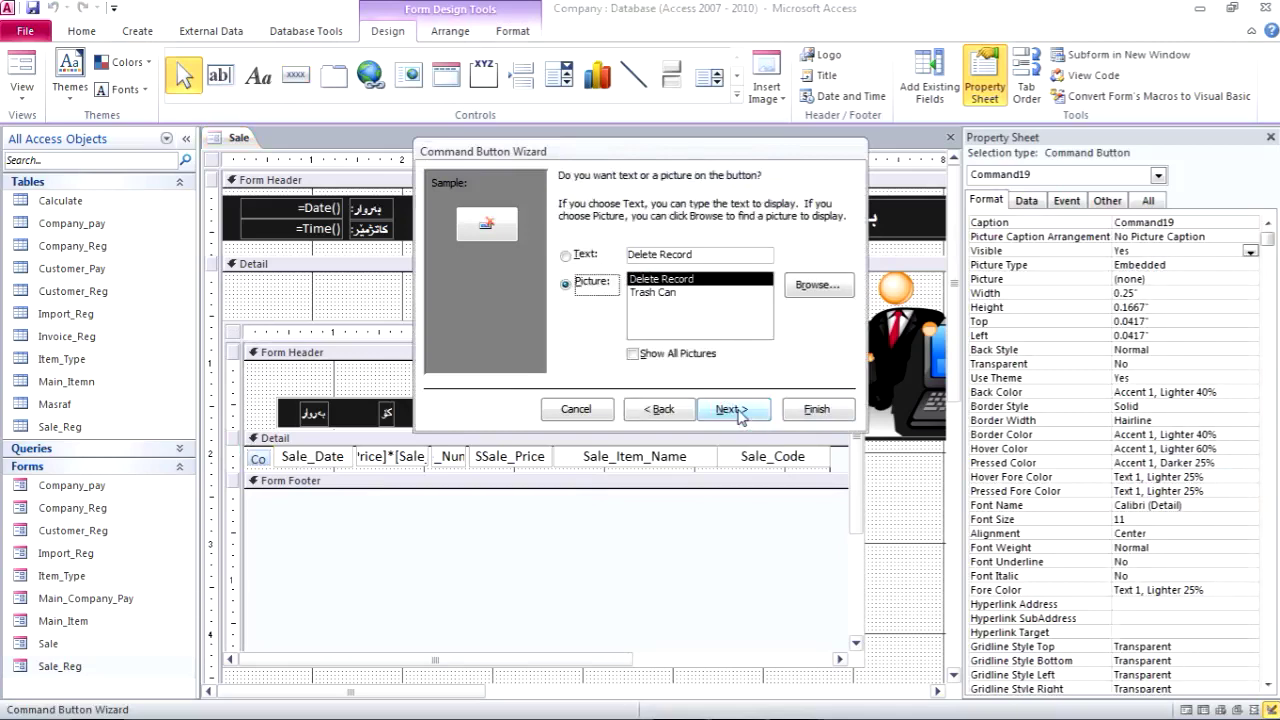
pyautogui.click(731, 409)
pyautogui.click(816, 409)
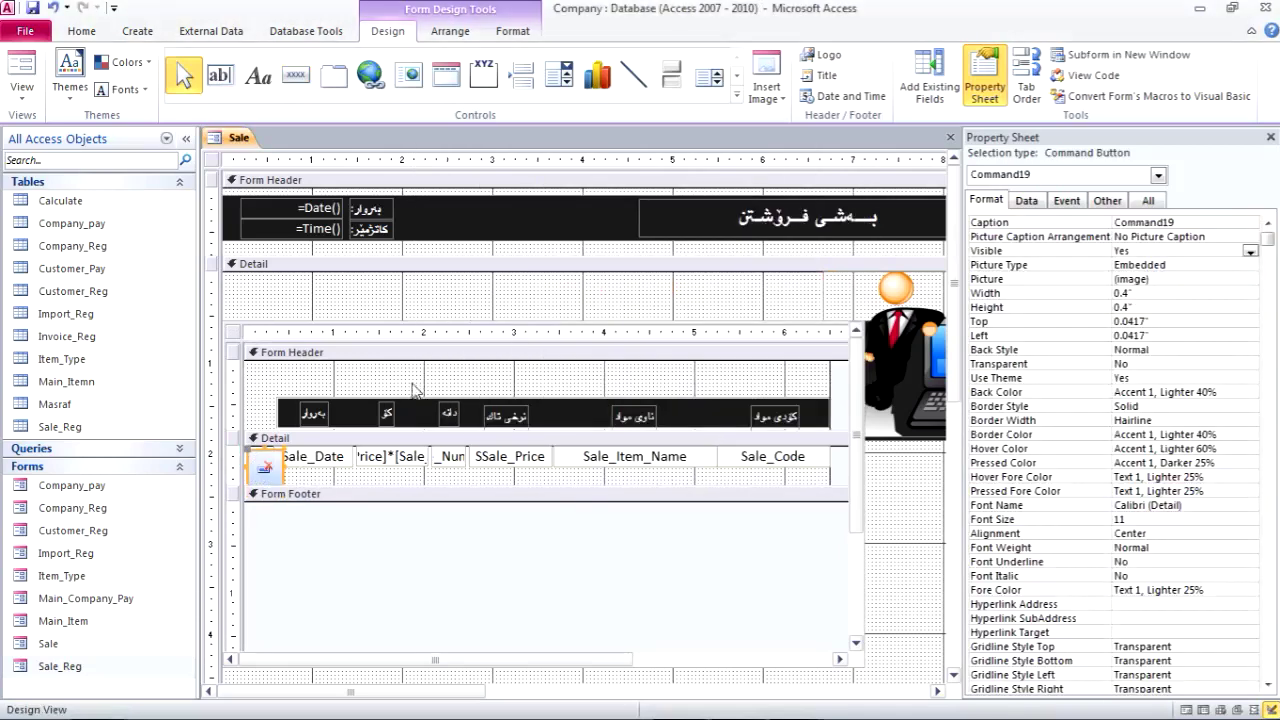
# Shrink the delete button to about 0.3" by 0.19", fit it beside Sale_Date, and reduce the subform's Detail section height to the row
pyautogui.click(266, 468)
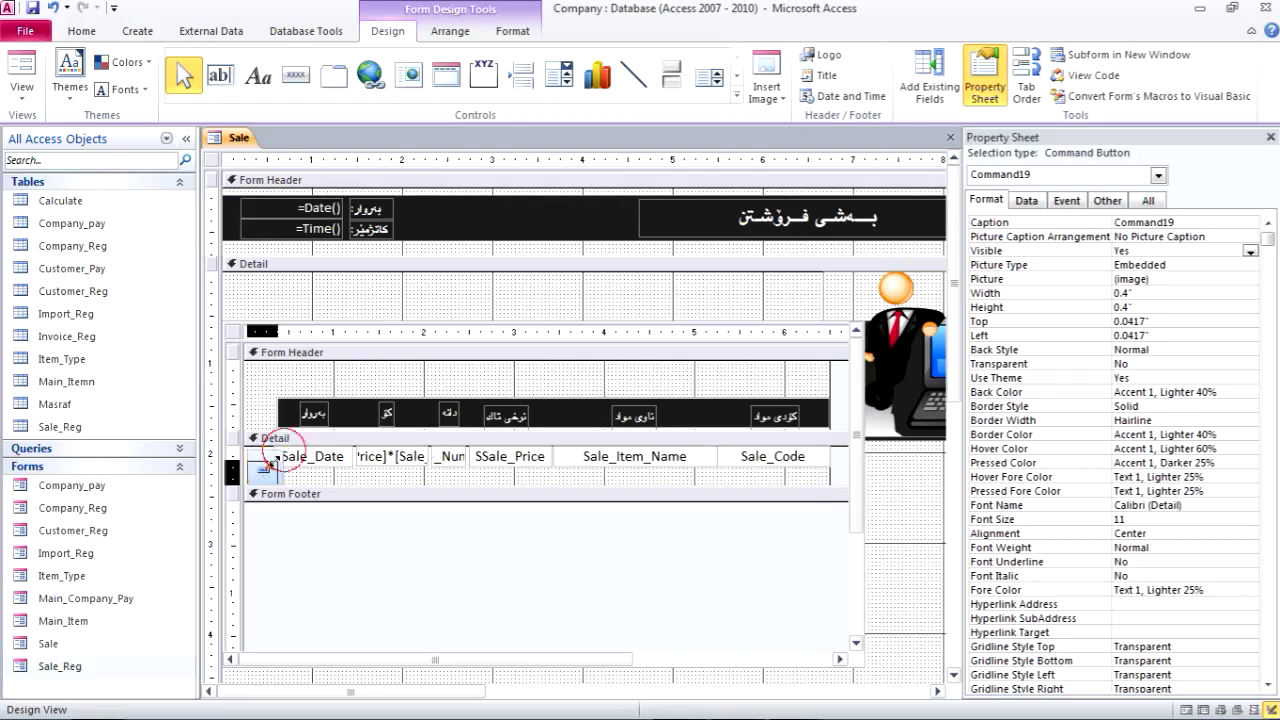
pyautogui.moveTo(280, 451); pyautogui.dragTo(249, 452)
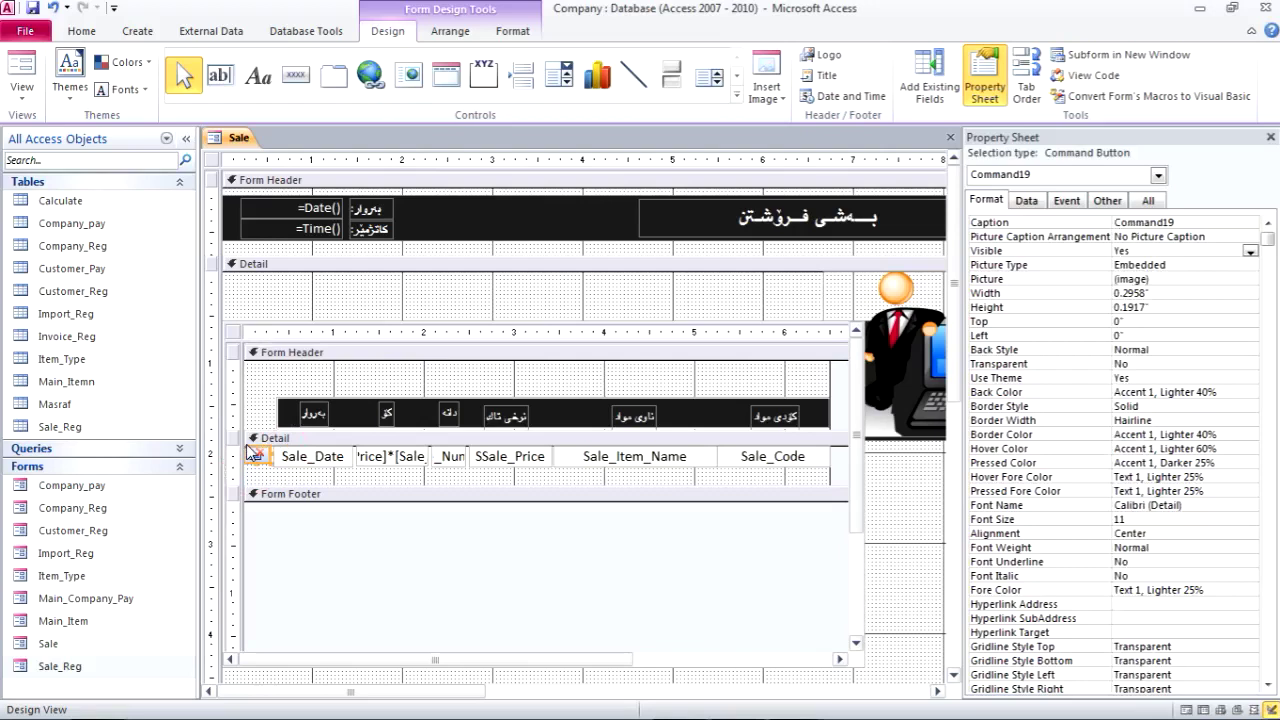
pyautogui.hotkey('ctrl', 'Down')
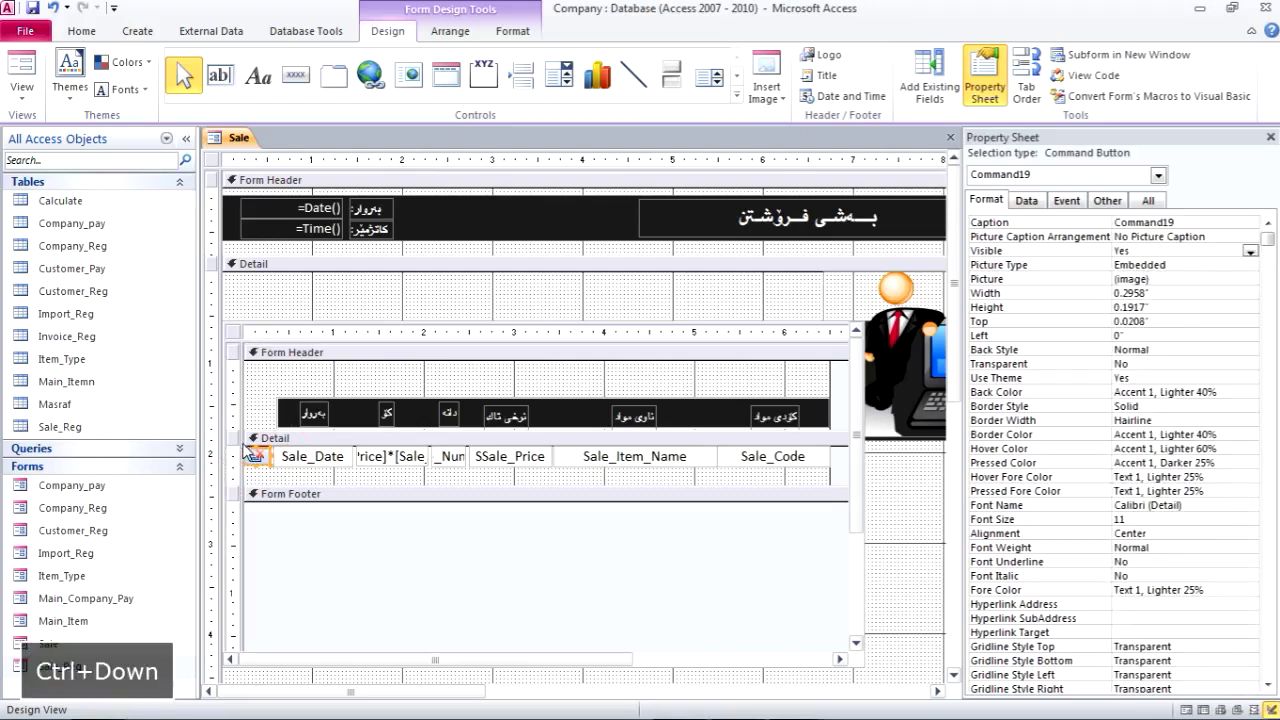
pyautogui.moveTo(282, 486); pyautogui.dragTo(303, 468)
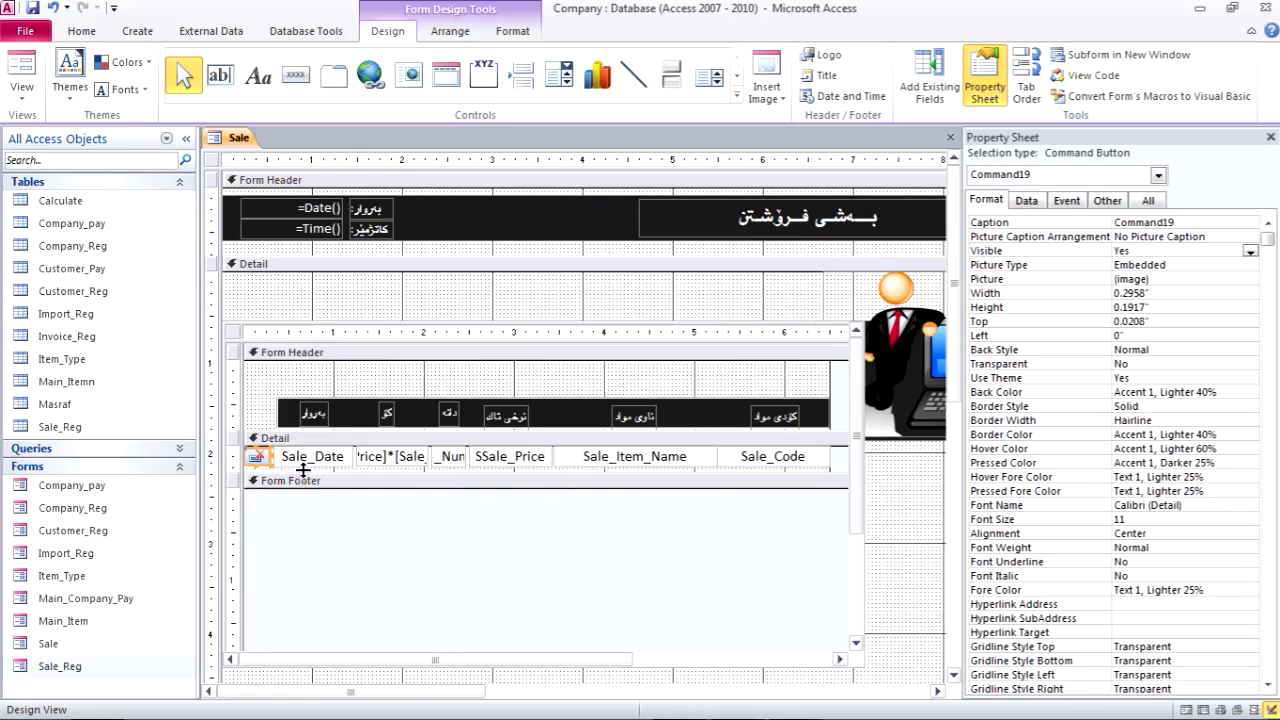
# Select all controls in the subform's Detail row and nudge them slightly down
pyautogui.click(238, 456)
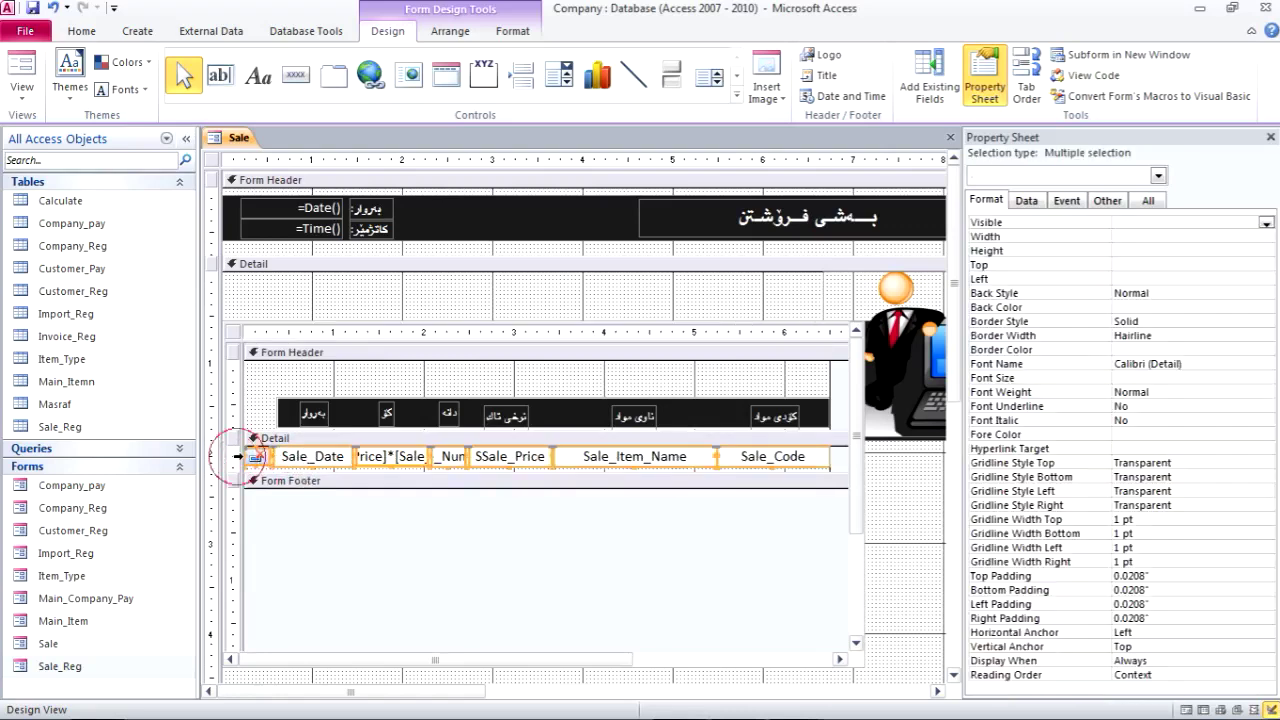
pyautogui.hotkey('ctrl', 'Down')
pyautogui.hotkey('ctrl', 'Down')
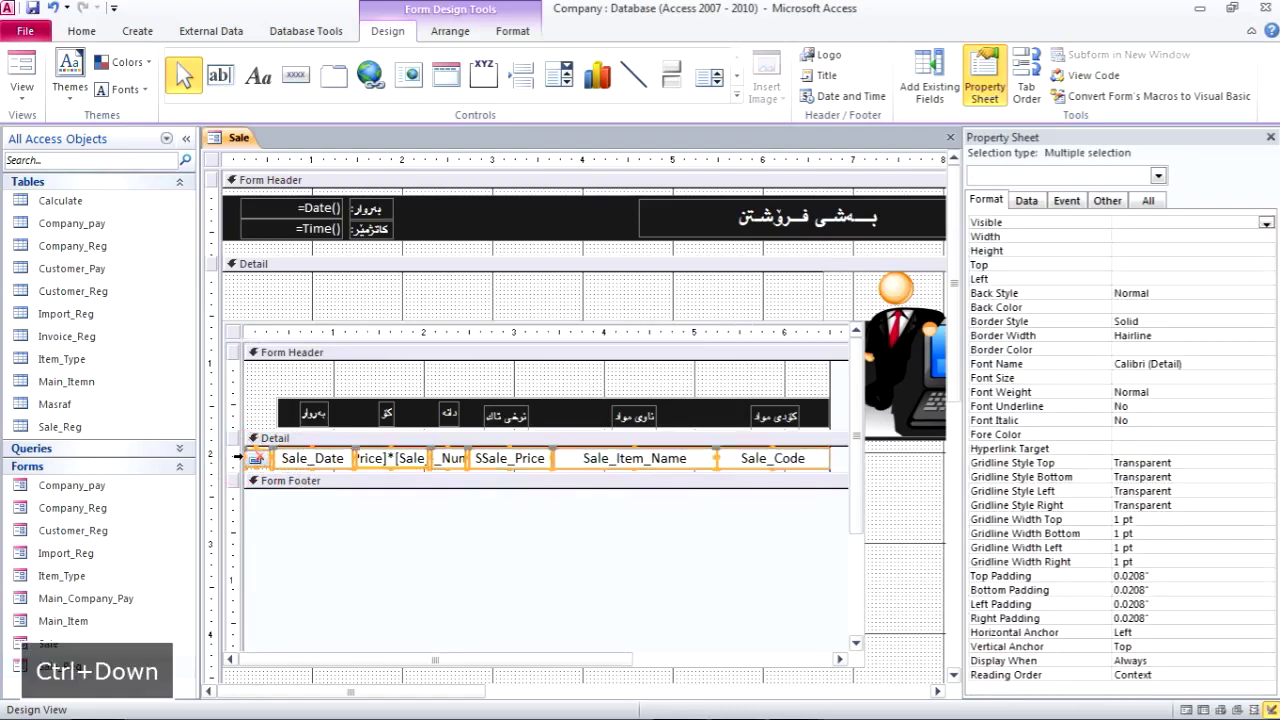
pyautogui.click(278, 371)
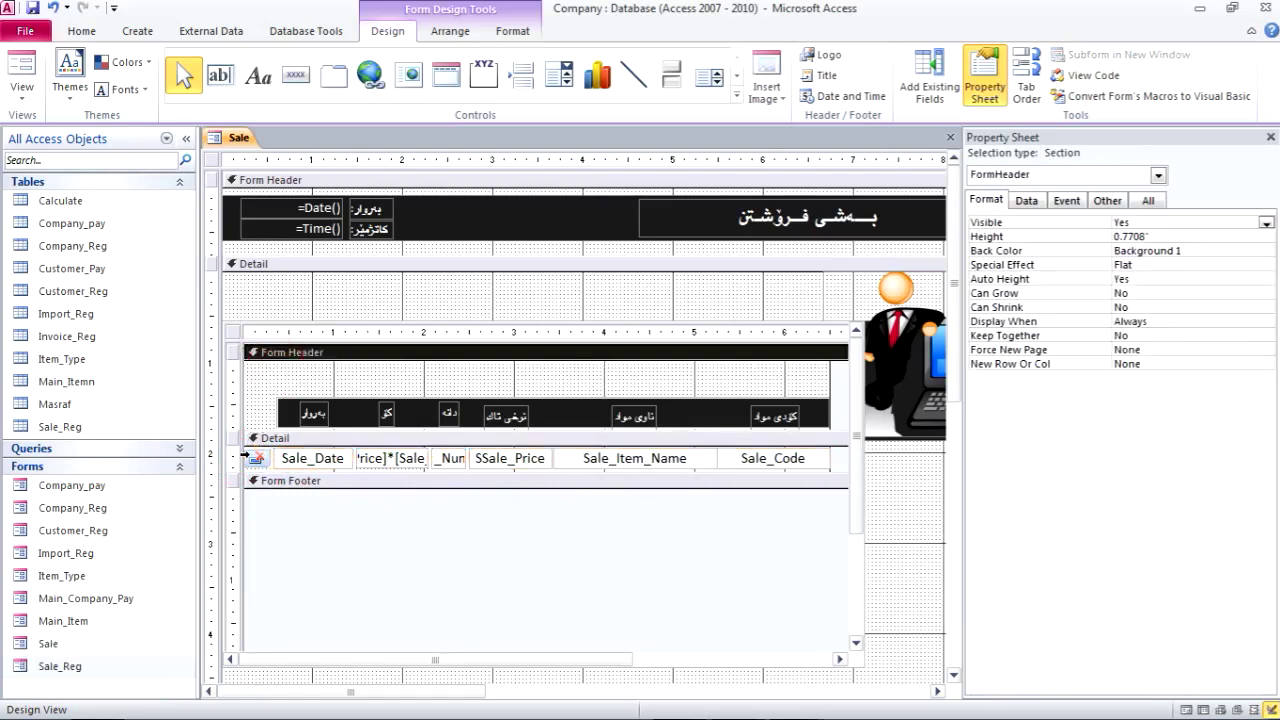
# Set Record Selectors and Navigation Buttons to No for the form inside the subform, and save
pyautogui.click(233, 332)
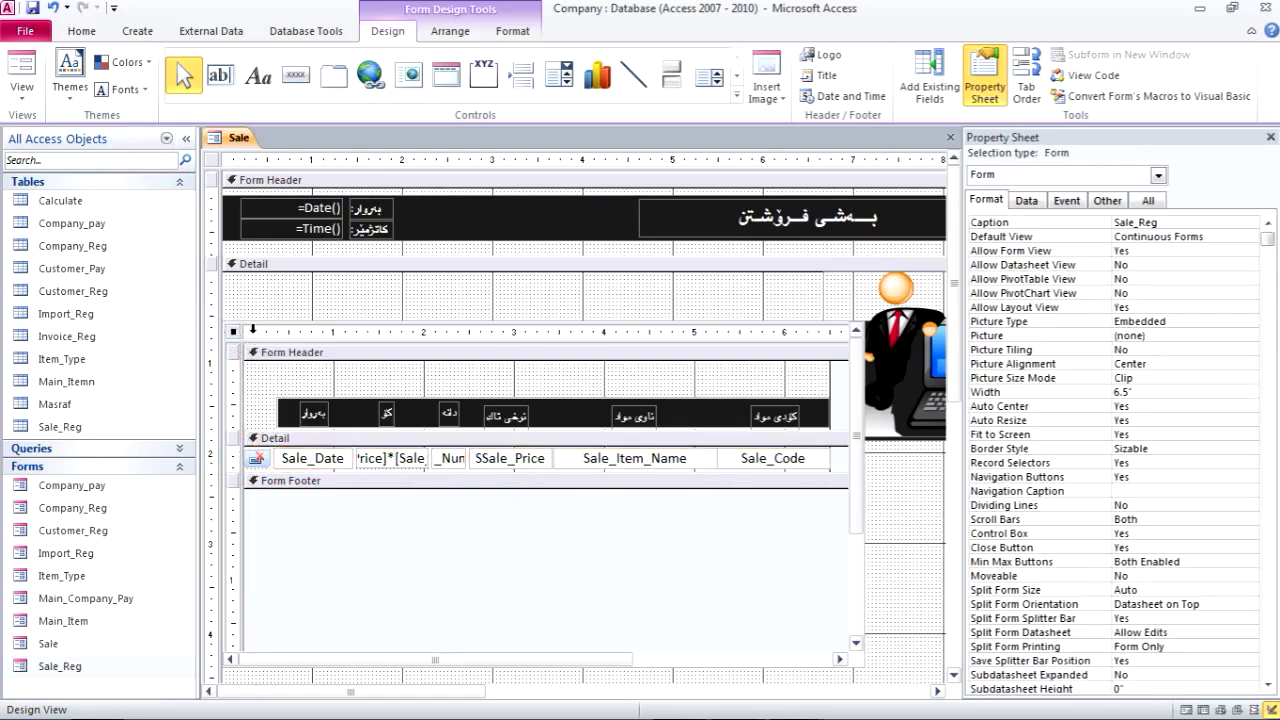
pyautogui.doubleClick(1139, 463)
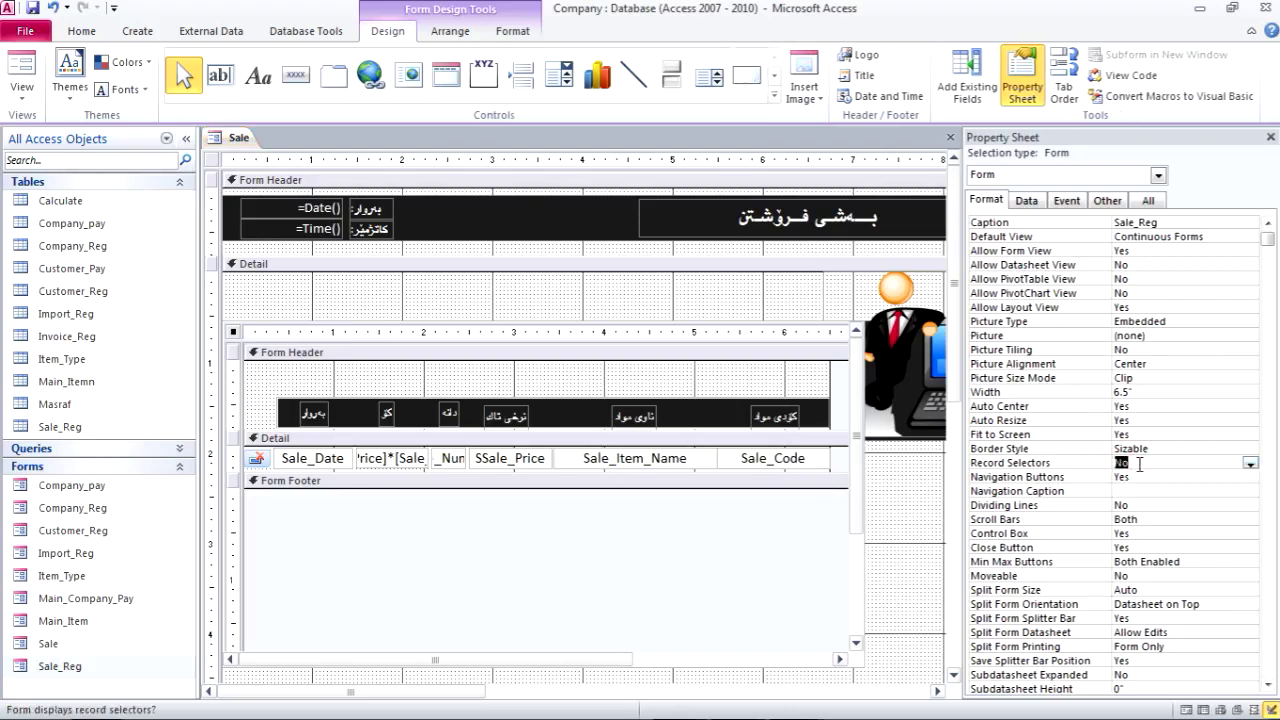
pyautogui.doubleClick(1141, 478)
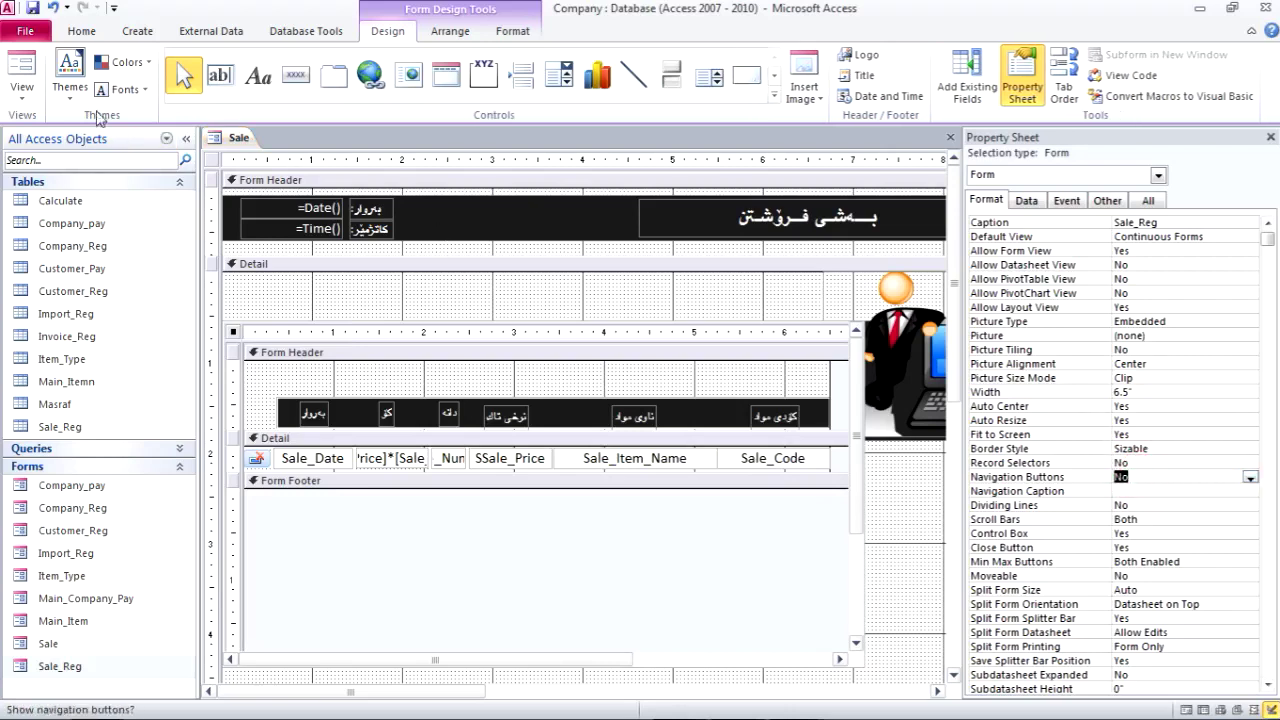
pyautogui.click(33, 8)
# Make the outline of the Sale_Reg subform transparent, check it in Form view, and return to Design view
pyautogui.click(407, 342)
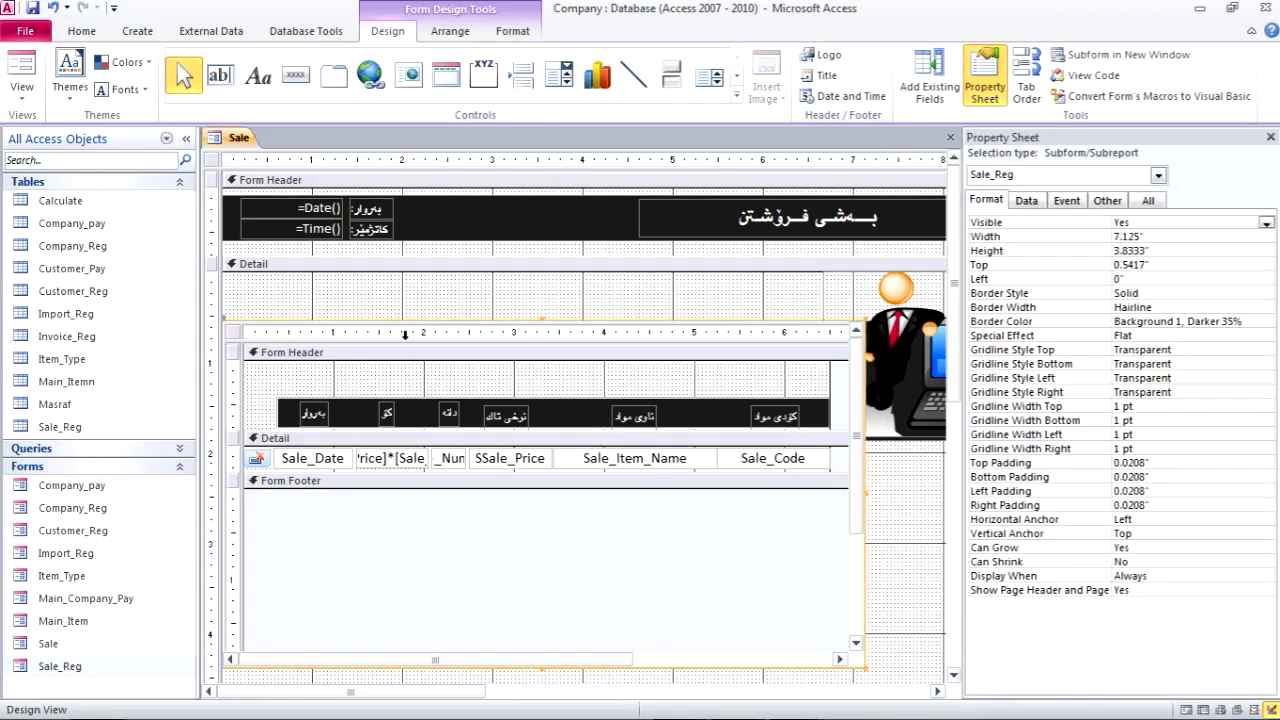
pyautogui.click(512, 31)
pyautogui.click(816, 76)
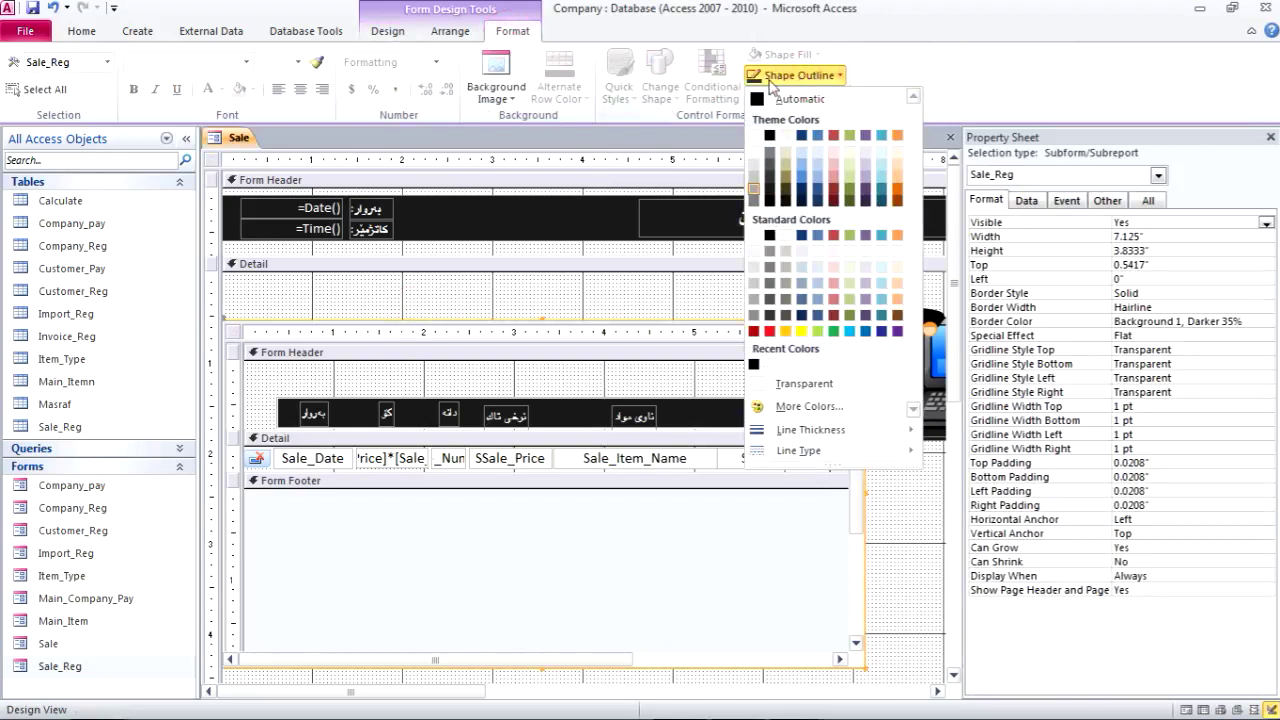
pyautogui.click(790, 384)
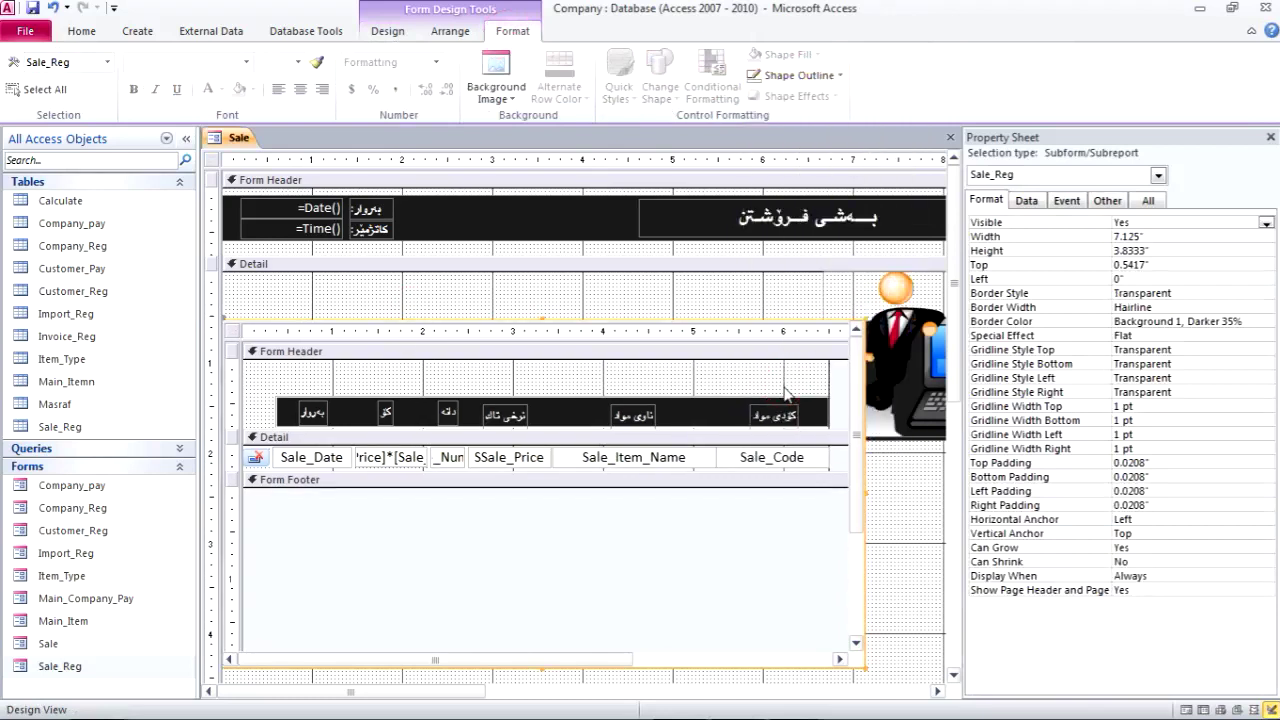
pyautogui.click(818, 78)
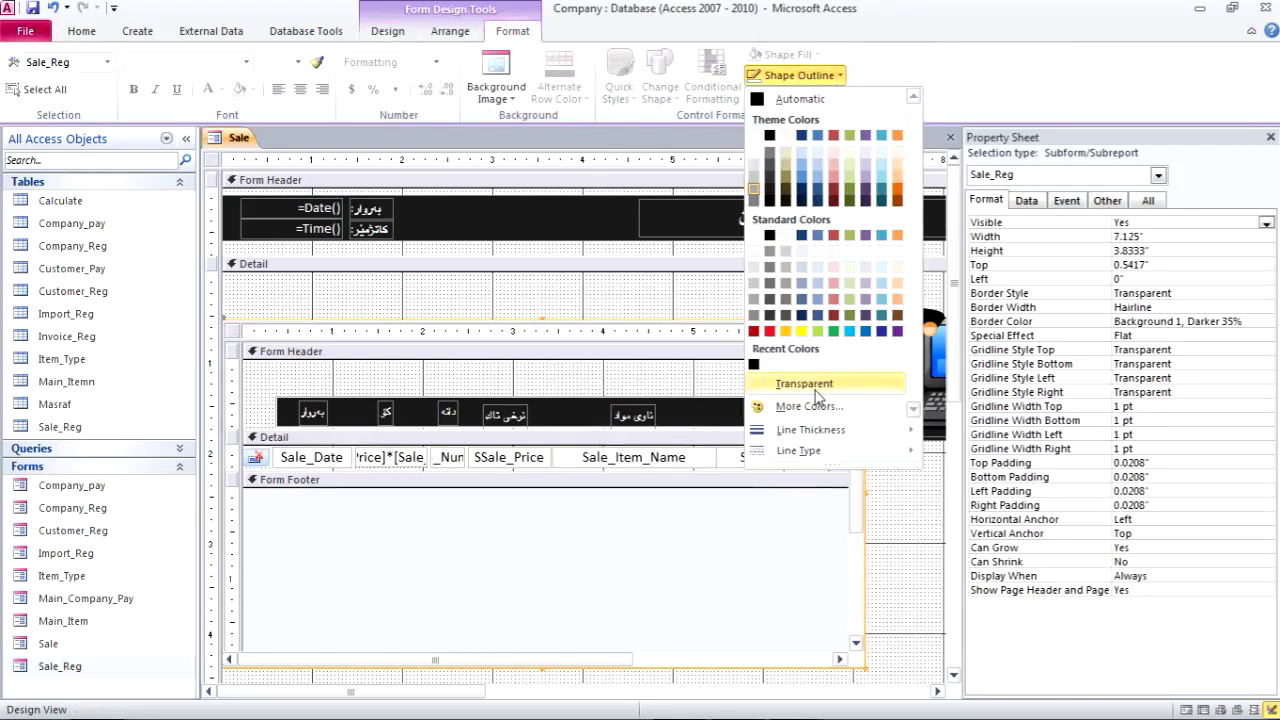
pyautogui.click(486, 291)
pyautogui.click(75, 31)
pyautogui.click(22, 68)
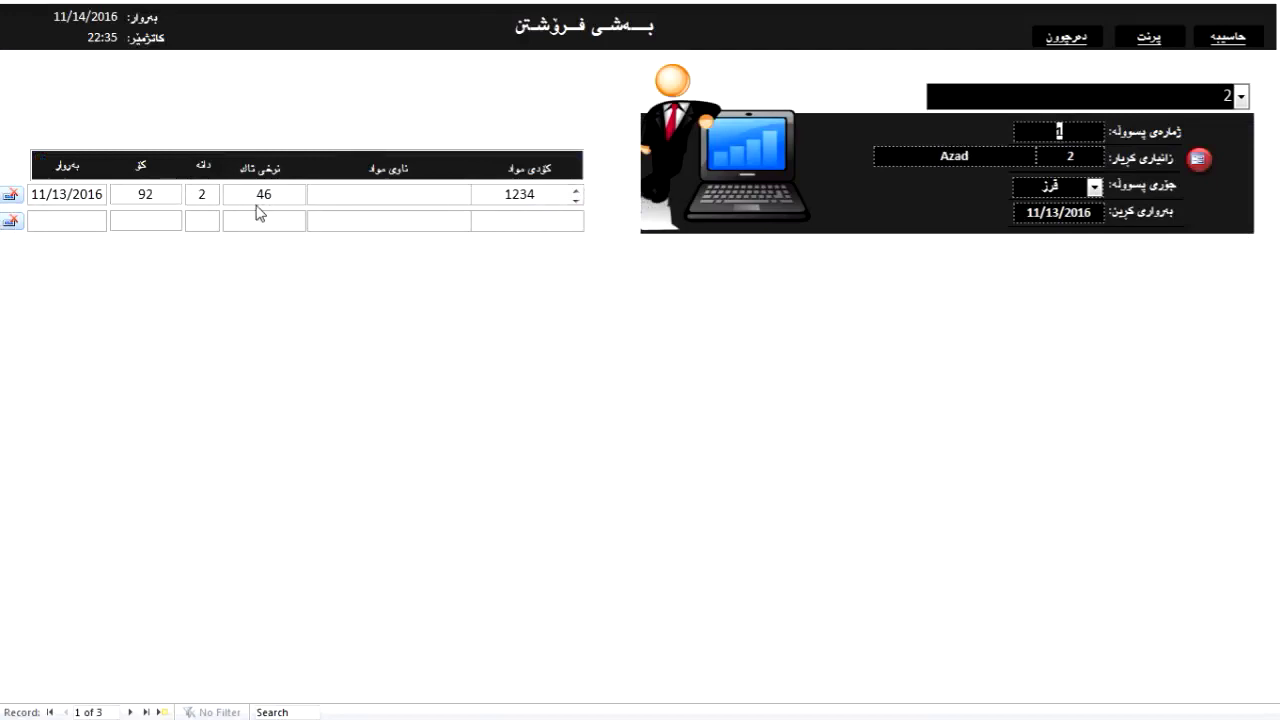
pyautogui.rightClick(496, 79)
pyautogui.click(540, 132)
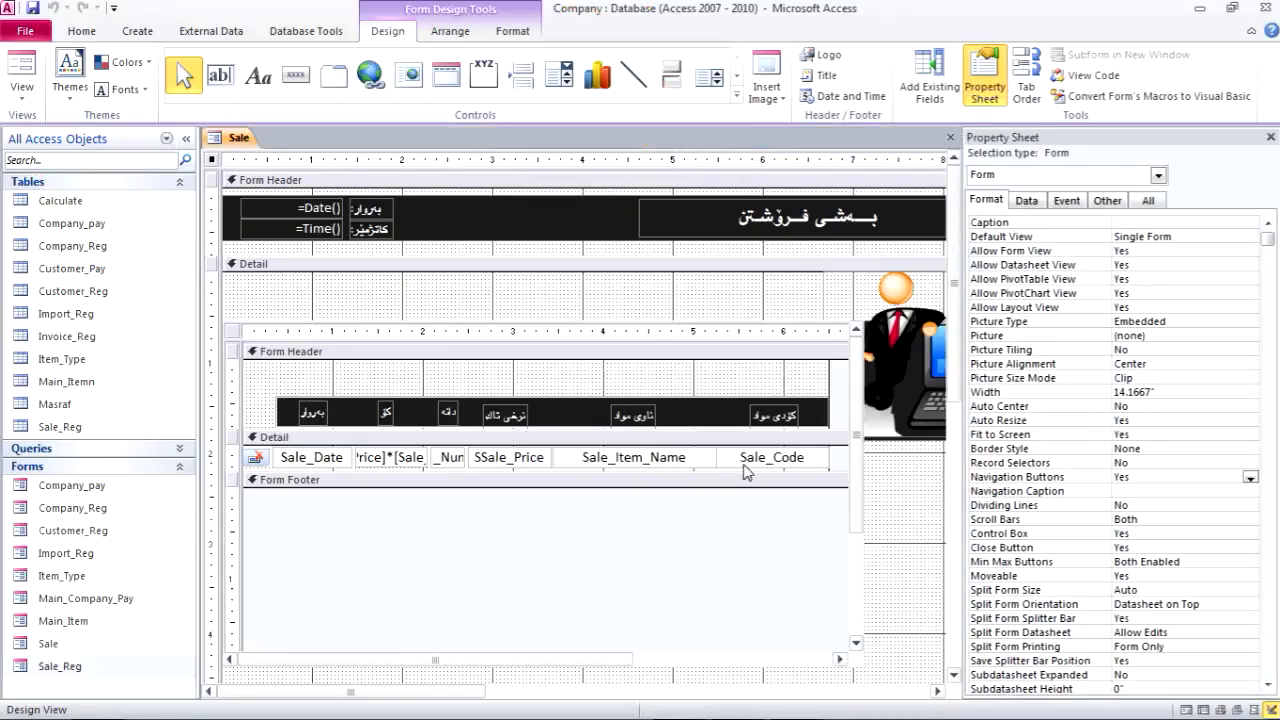
# Narrow the Sale_Reg subform to about 6.79" wide, check it in Form view, and return to Design view
pyautogui.click(472, 667)
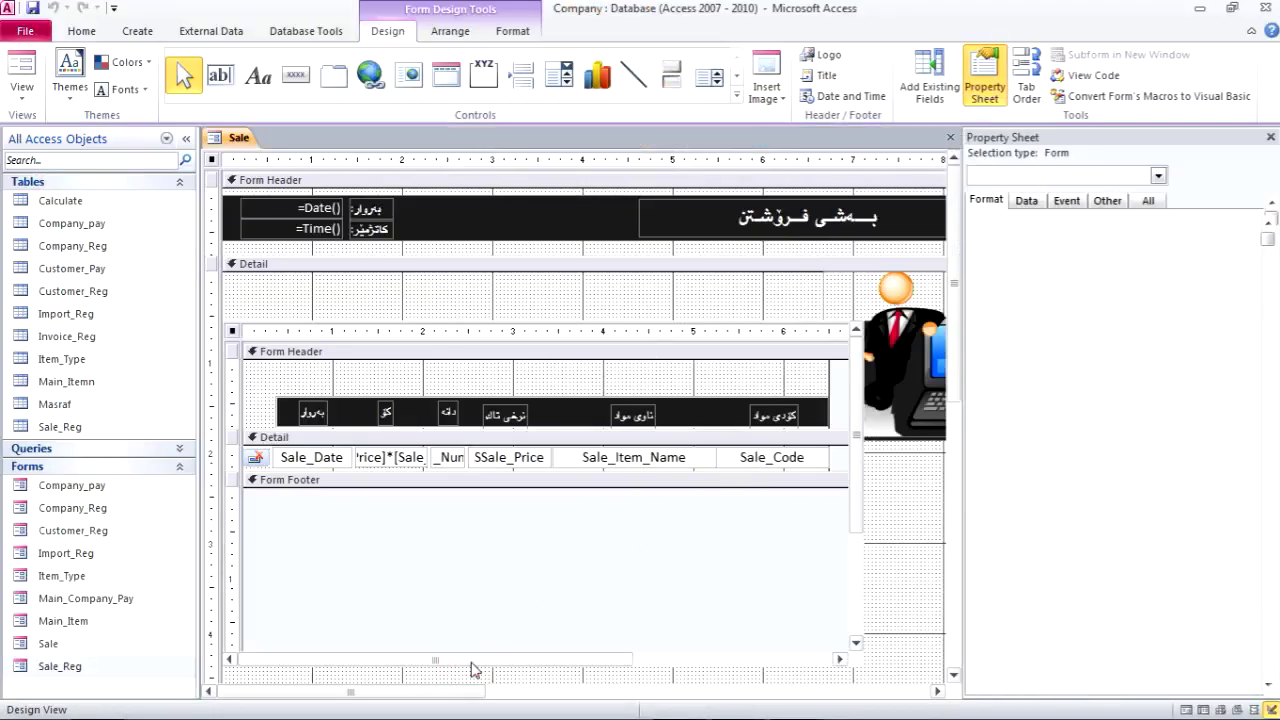
pyautogui.click(852, 551)
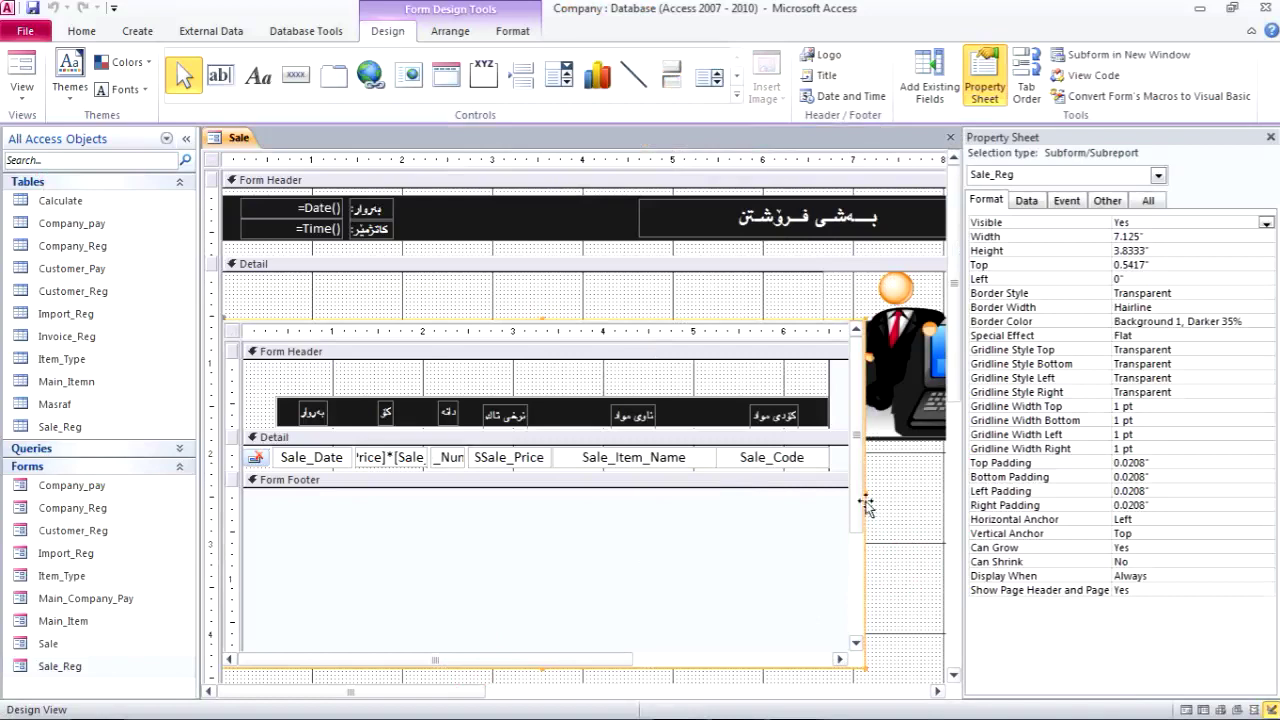
pyautogui.moveTo(864, 494); pyautogui.dragTo(838, 500)
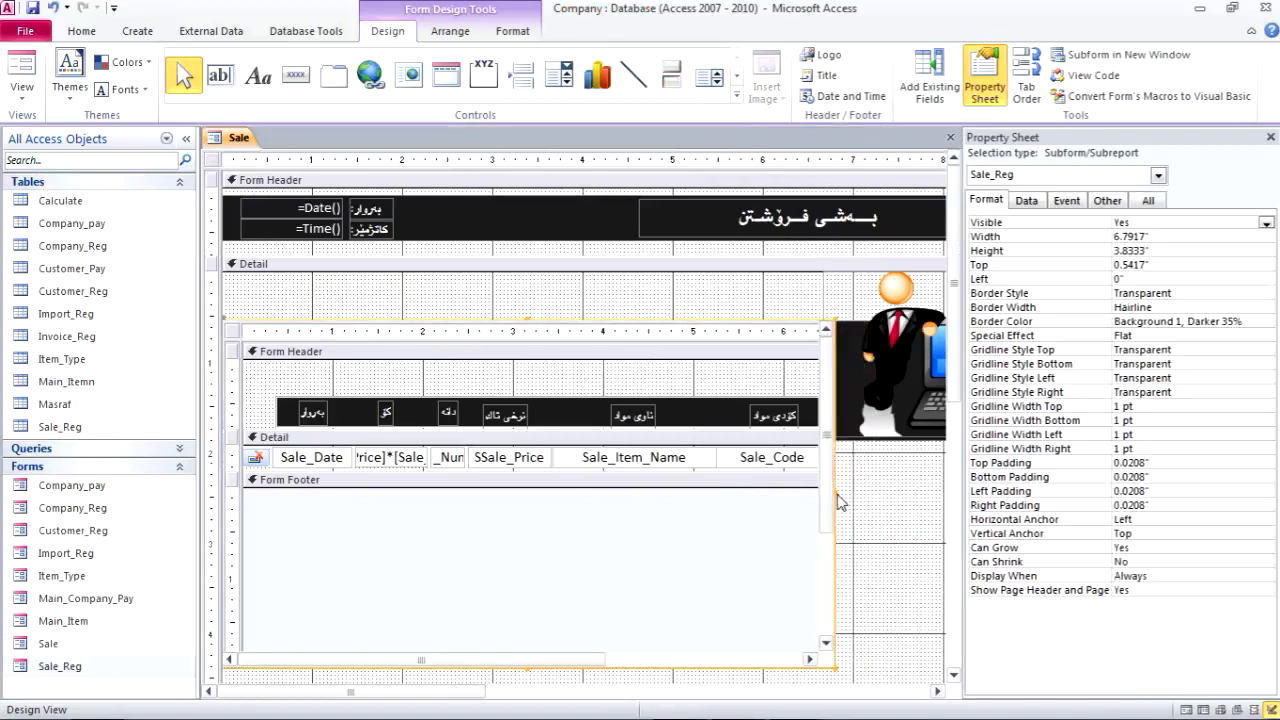
pyautogui.click(21, 72)
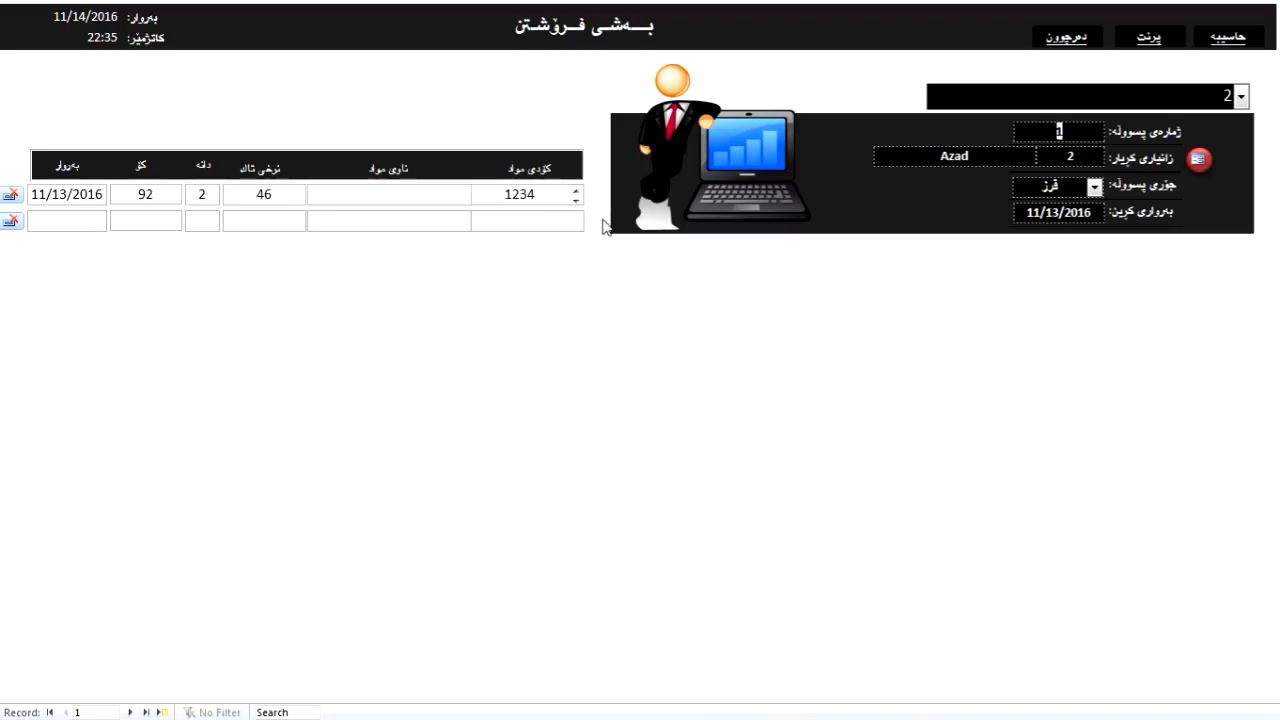
pyautogui.click(765, 300)
pyautogui.rightClick(765, 300)
pyautogui.click(785, 349)
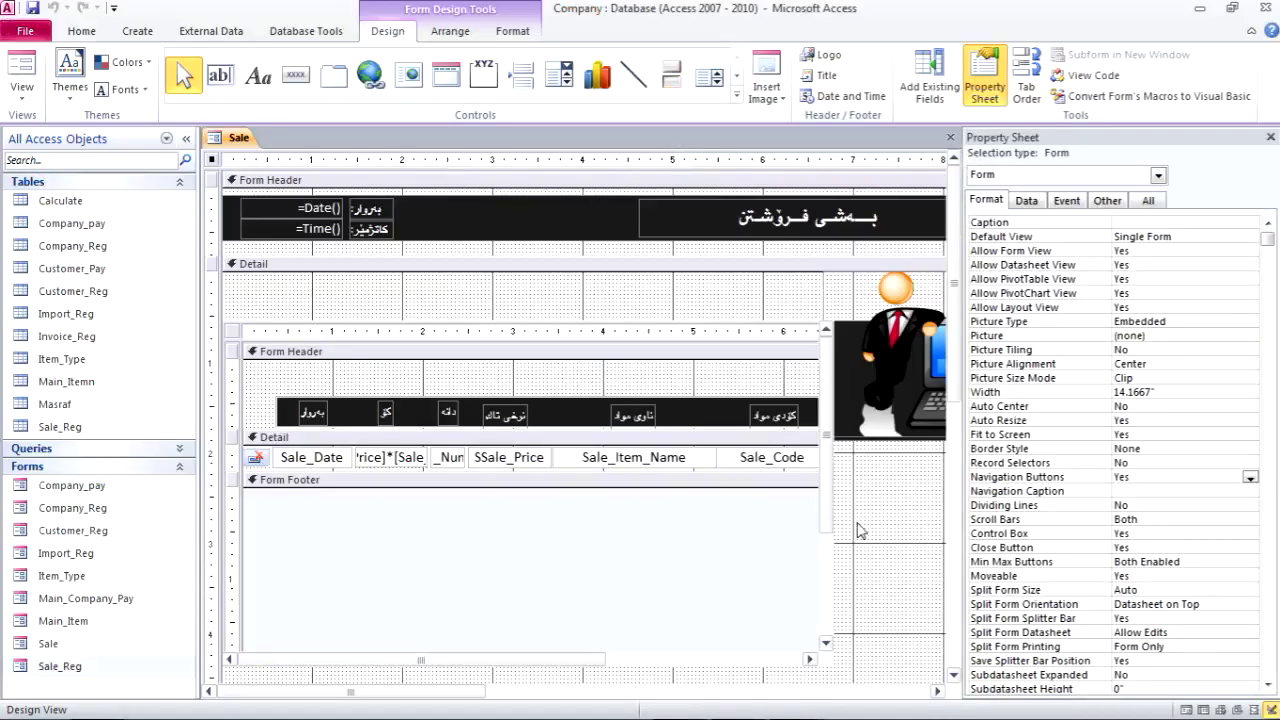
# Narrow the Sale_Reg subform further to slightly under 6.7" wide, check it in Form view, and return to Design view
pyautogui.click(827, 527)
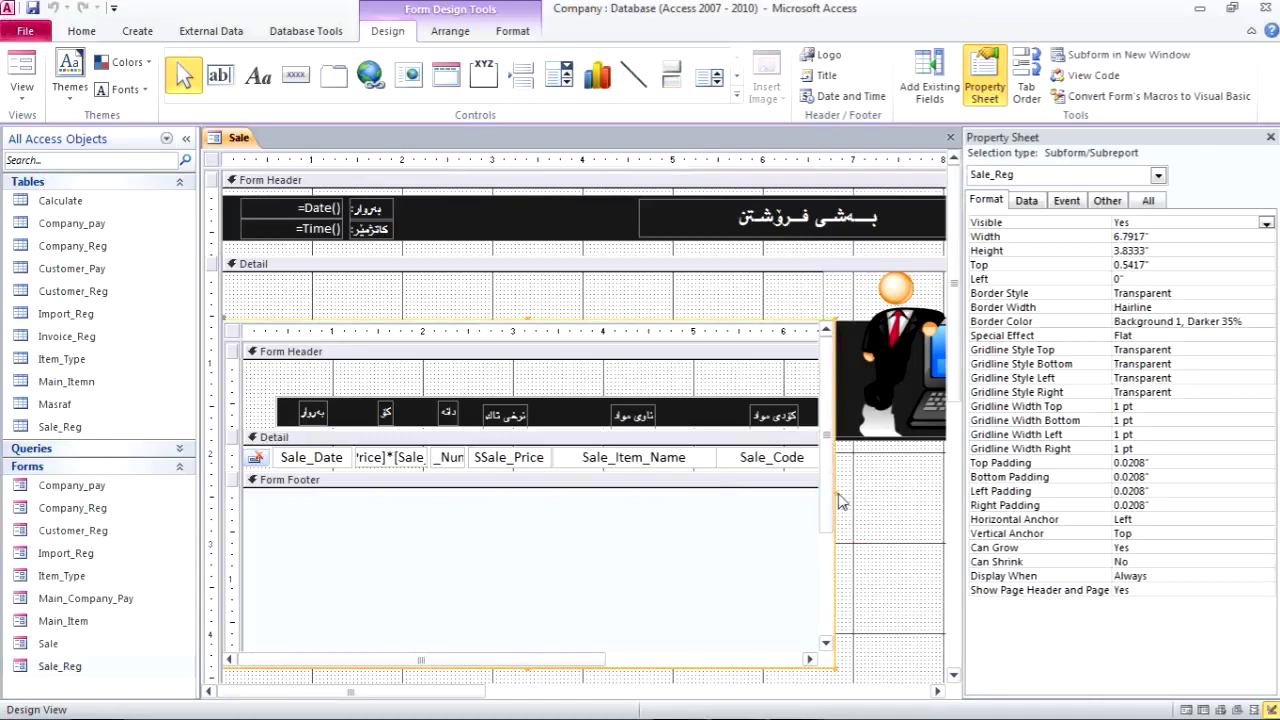
pyautogui.moveTo(834, 494); pyautogui.dragTo(828, 505)
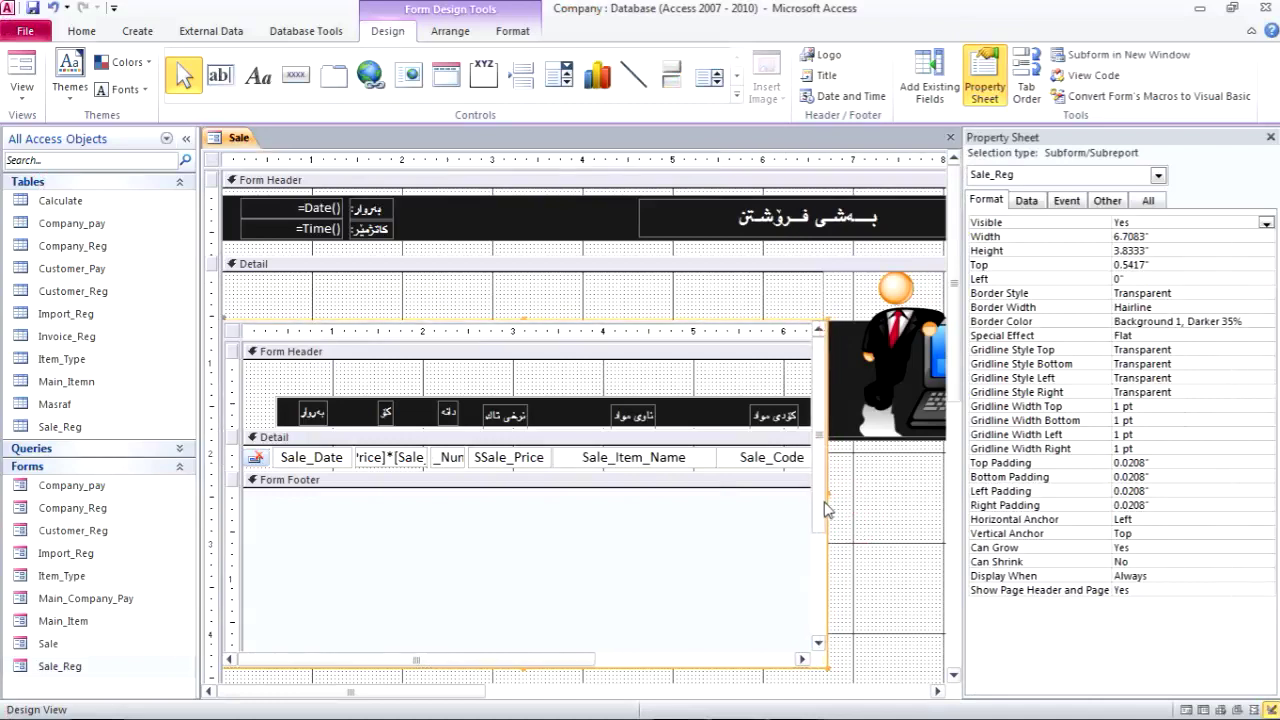
pyautogui.moveTo(829, 492); pyautogui.dragTo(820, 491)
pyautogui.click(854, 506)
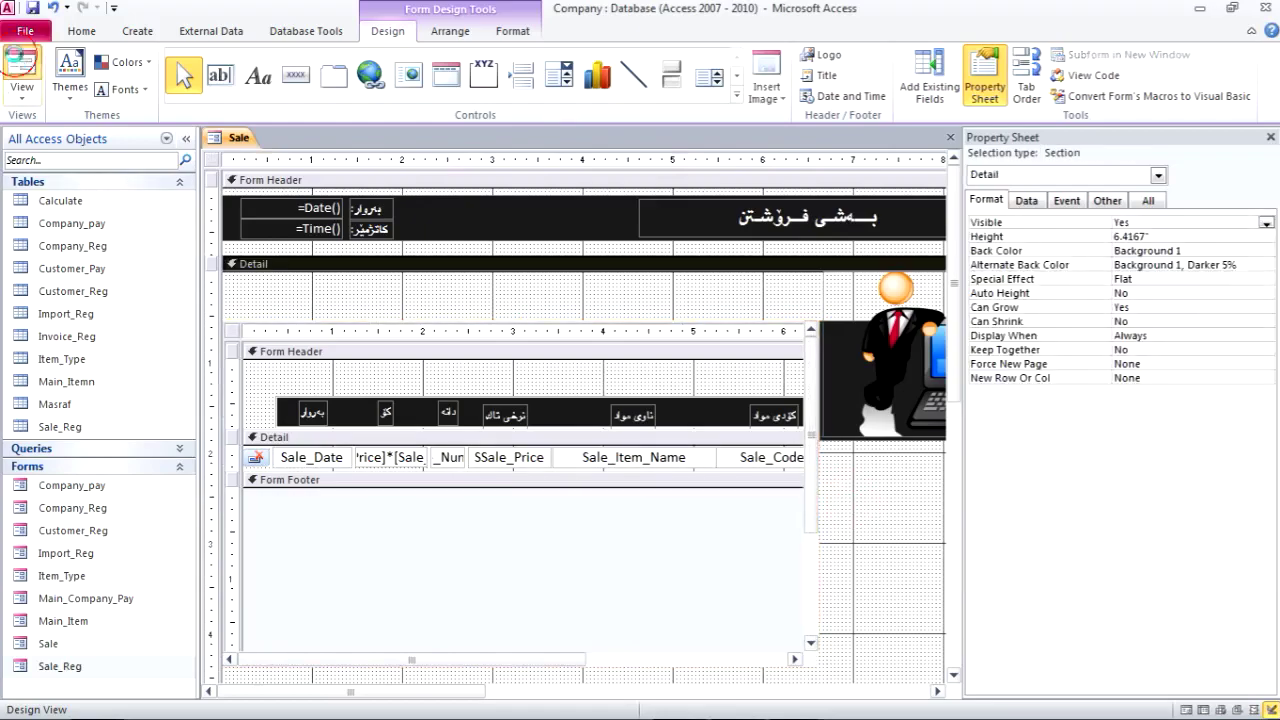
pyautogui.click(21, 62)
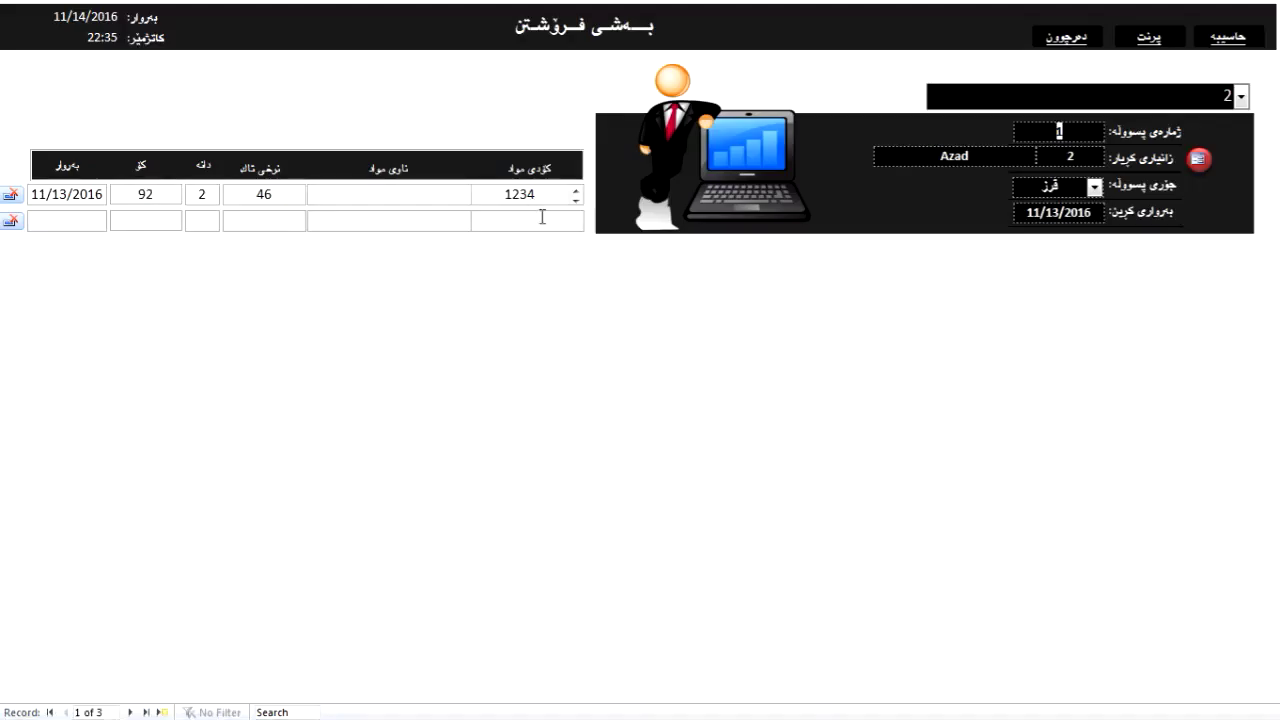
pyautogui.rightClick(789, 303)
pyautogui.click(847, 349)
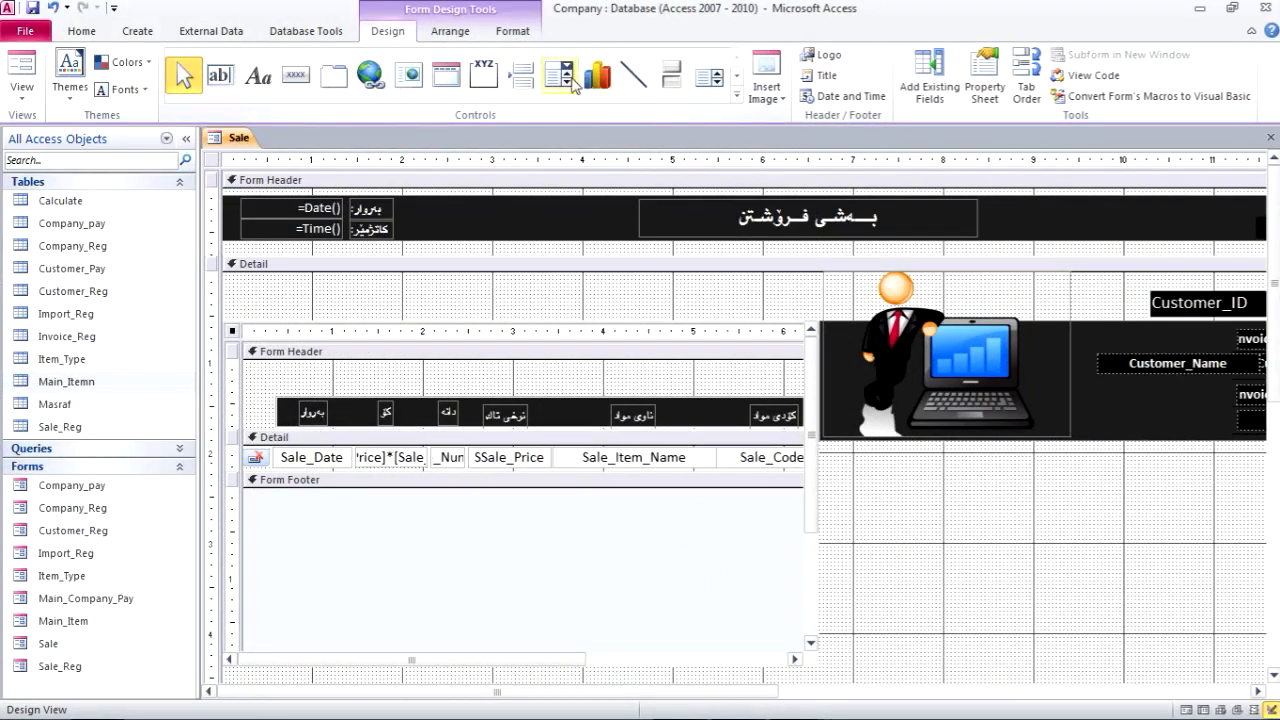
# Draw a combo box in the subform's Form Header above the column labels and take its values from the Main_Itemn table
pyautogui.click(566, 84)
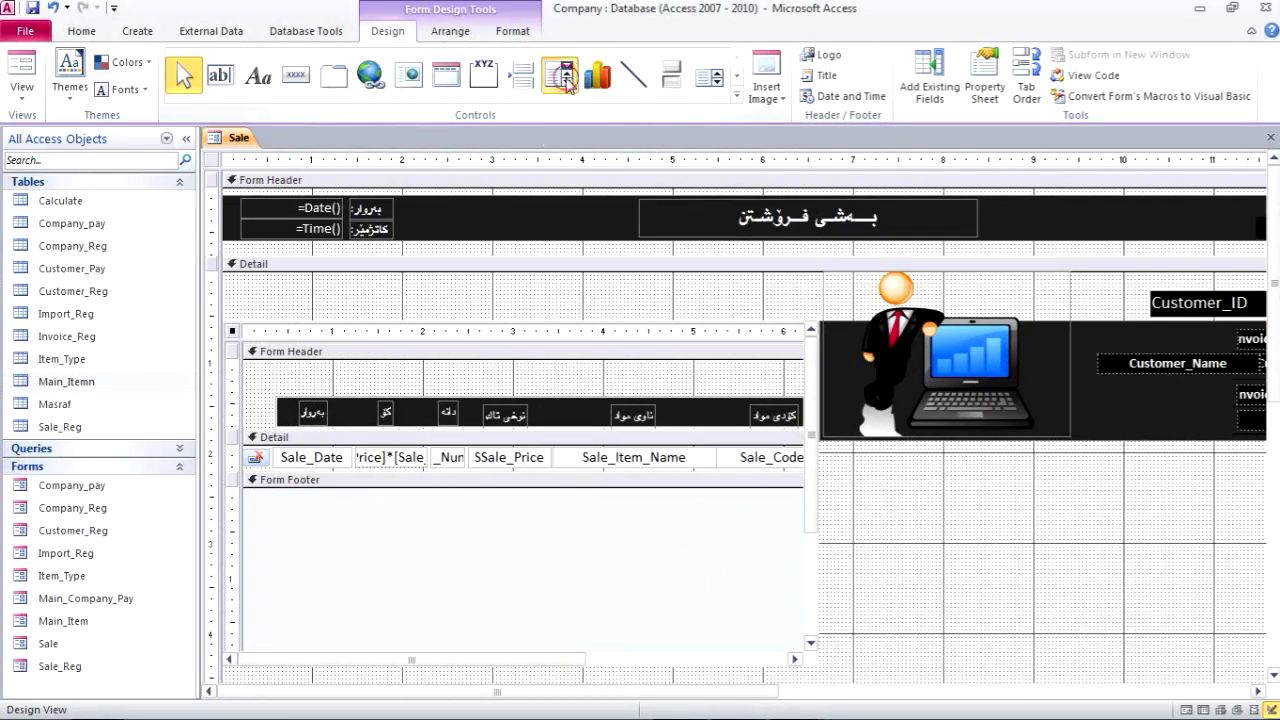
pyautogui.moveTo(706, 397); pyautogui.dragTo(370, 360)
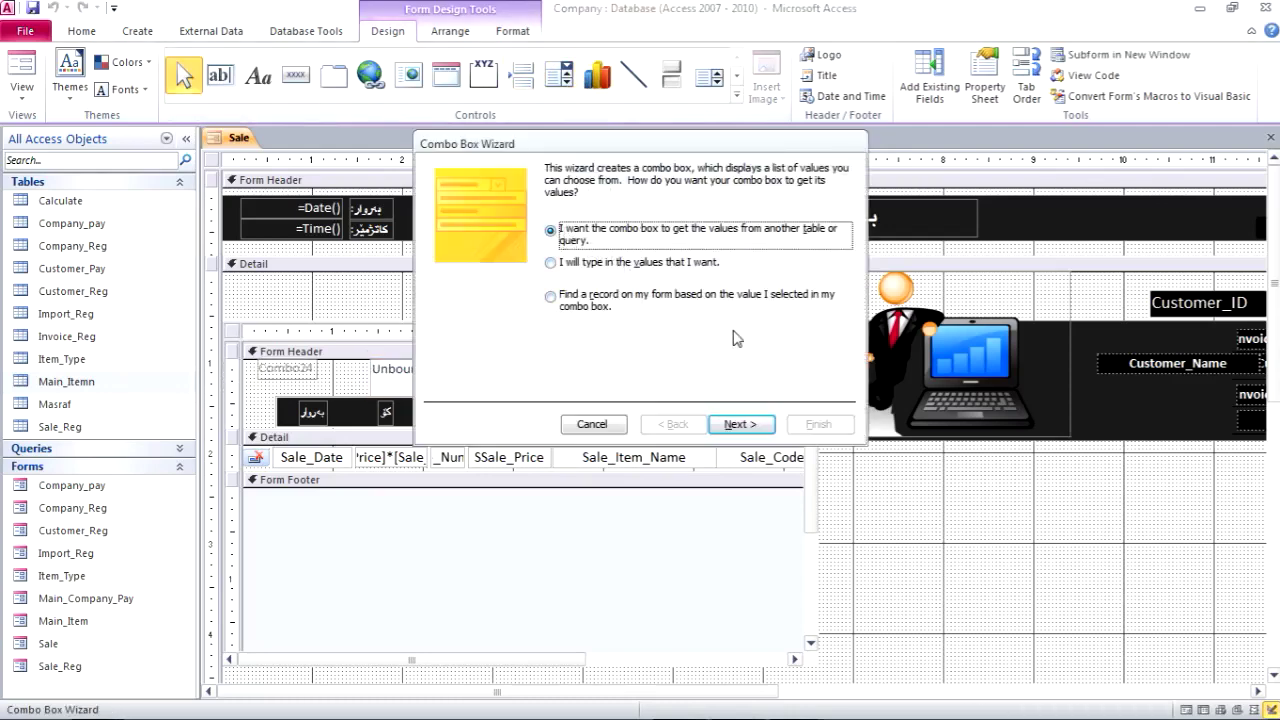
pyautogui.click(550, 262)
pyautogui.click(550, 230)
pyautogui.click(742, 423)
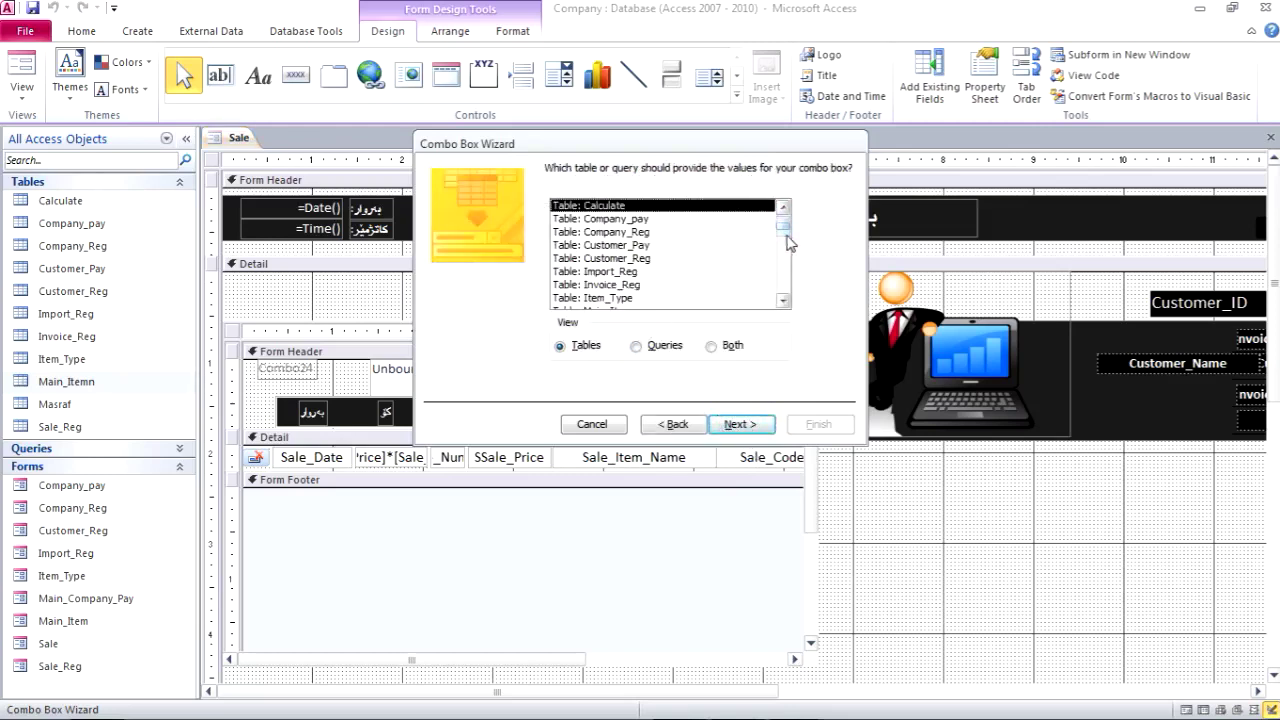
pyautogui.click(784, 301)
pyautogui.click(784, 301)
pyautogui.click(784, 301)
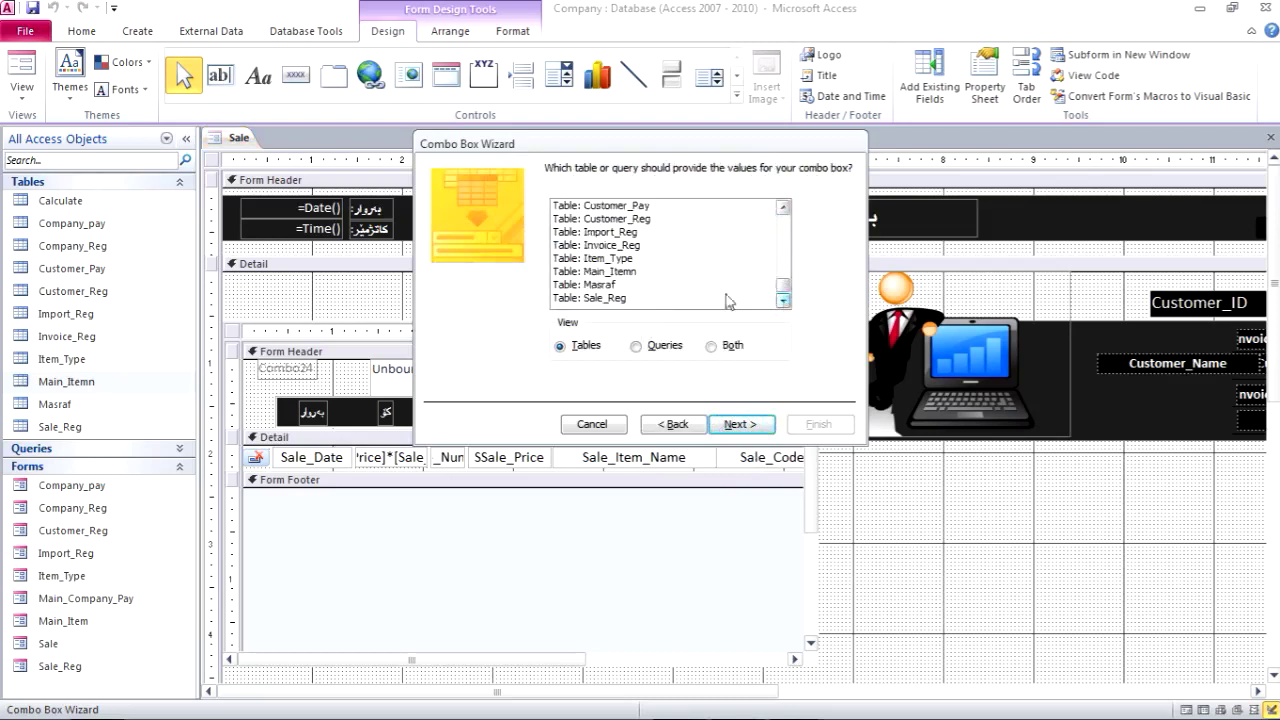
pyautogui.click(621, 272)
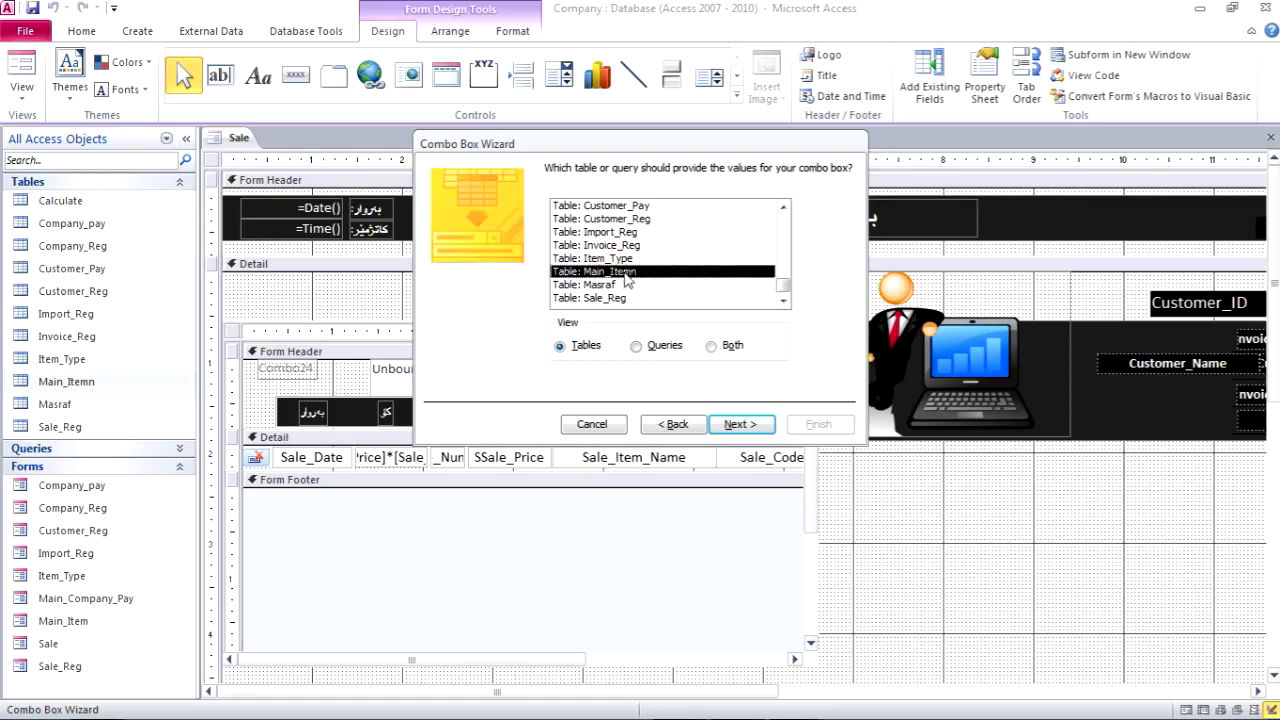
pyautogui.click(746, 428)
# Include the Code, Item and Slae_price fields as the columns of the new combo box
pyautogui.click(488, 310)
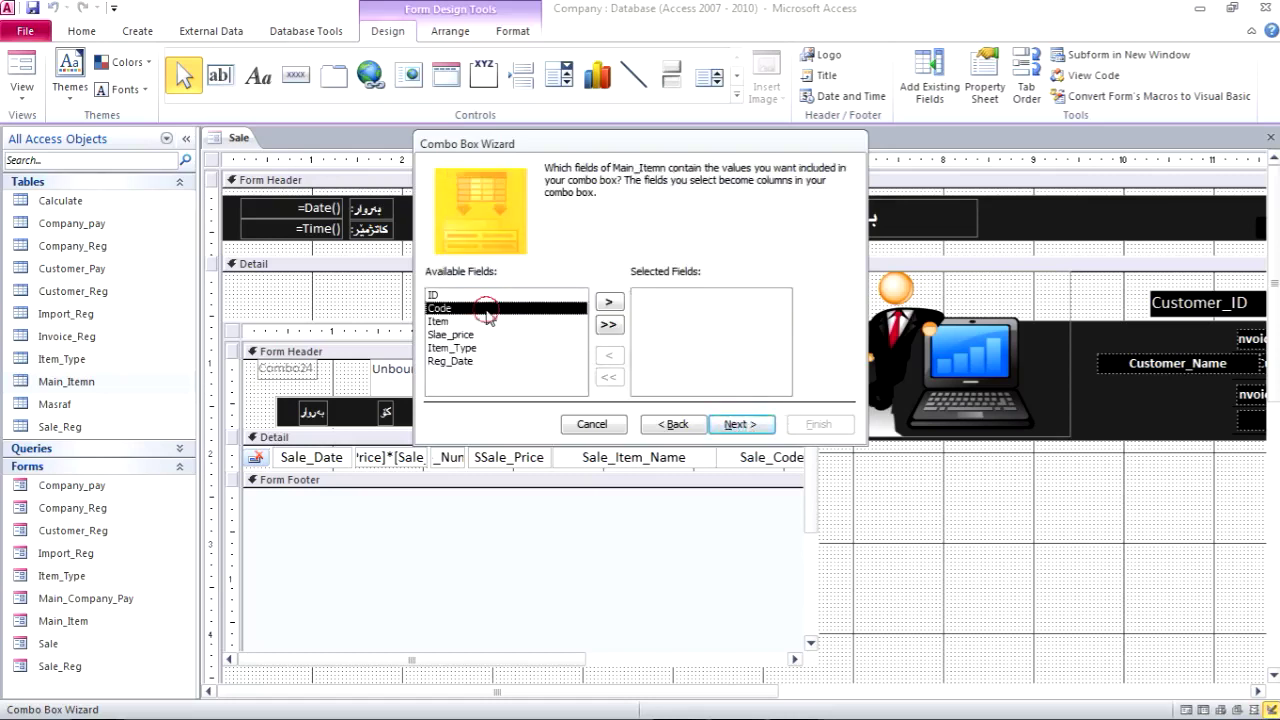
pyautogui.click(607, 302)
pyautogui.click(607, 302)
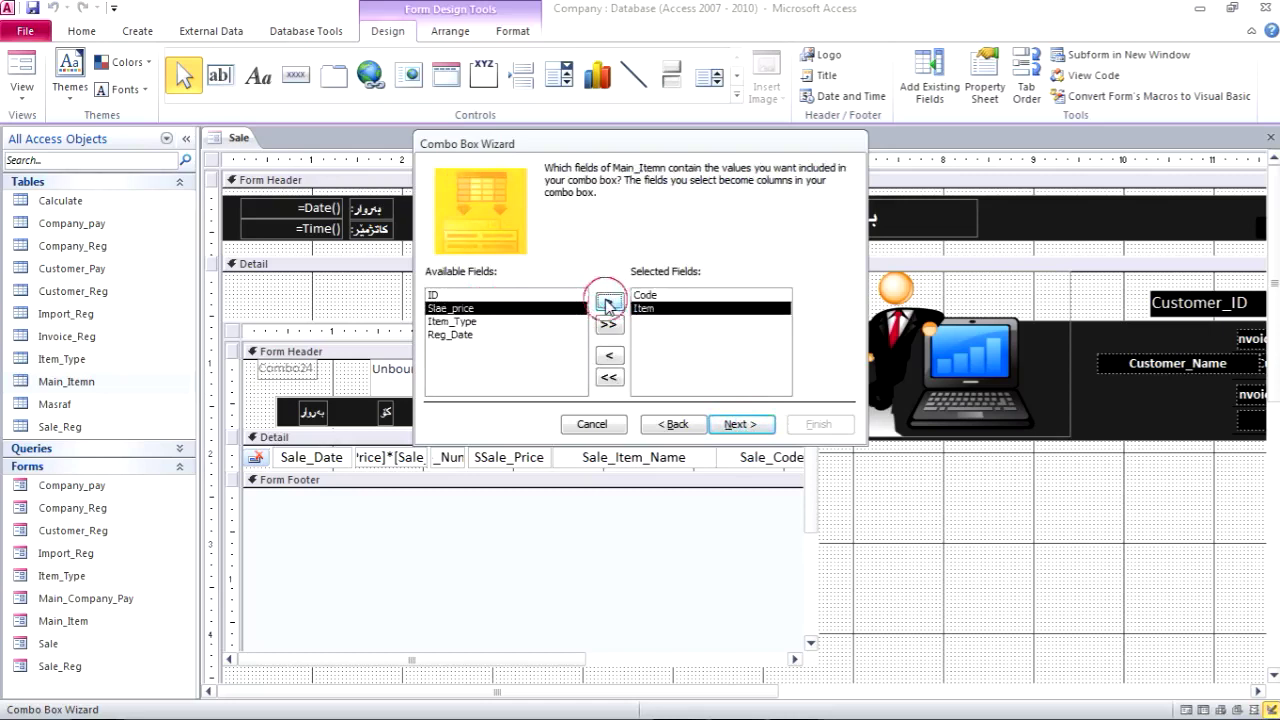
pyautogui.click(607, 302)
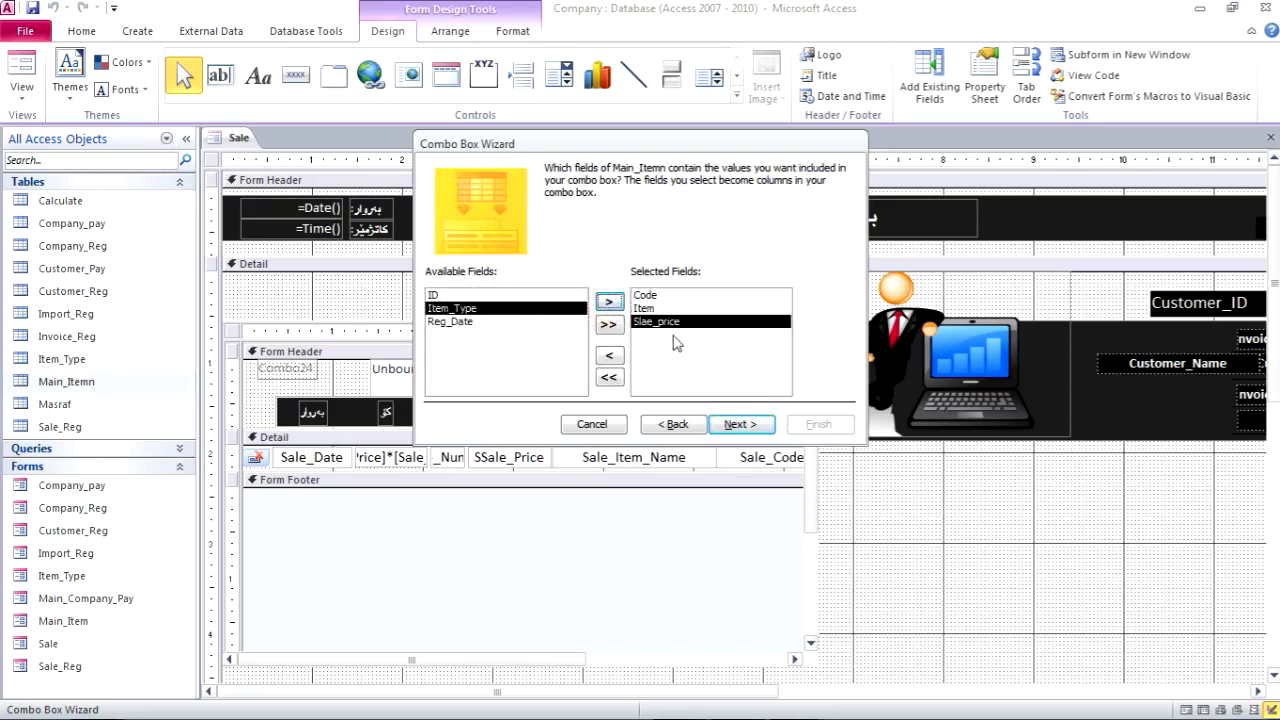
pyautogui.click(737, 424)
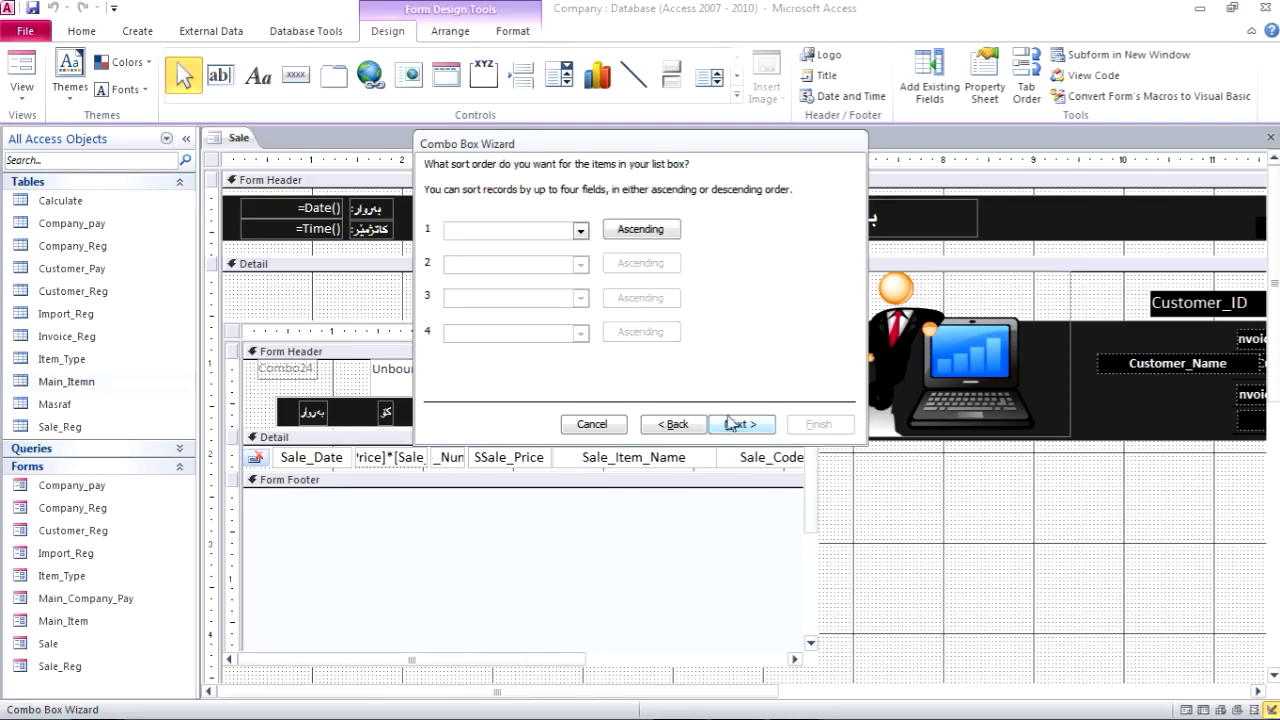
# Sort the combo box list by Item in ascending order, keep the default column layout, and finish the wizard
pyautogui.click(580, 231)
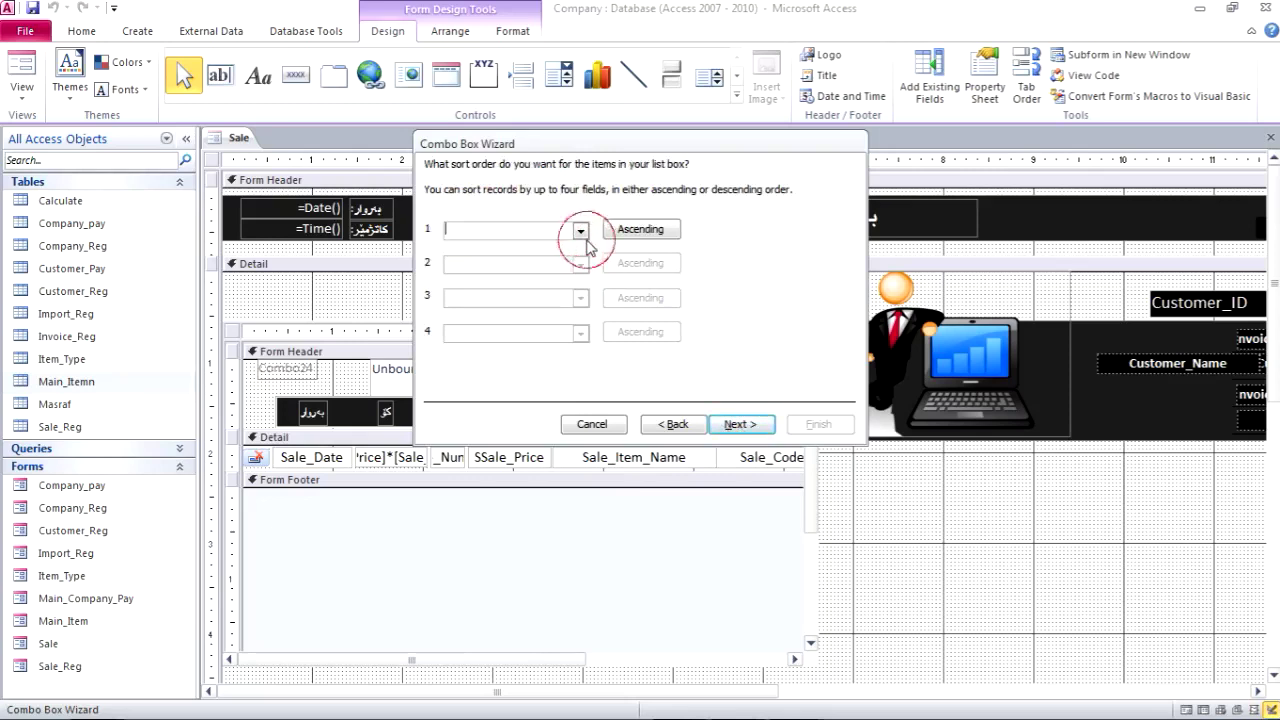
pyautogui.click(565, 287)
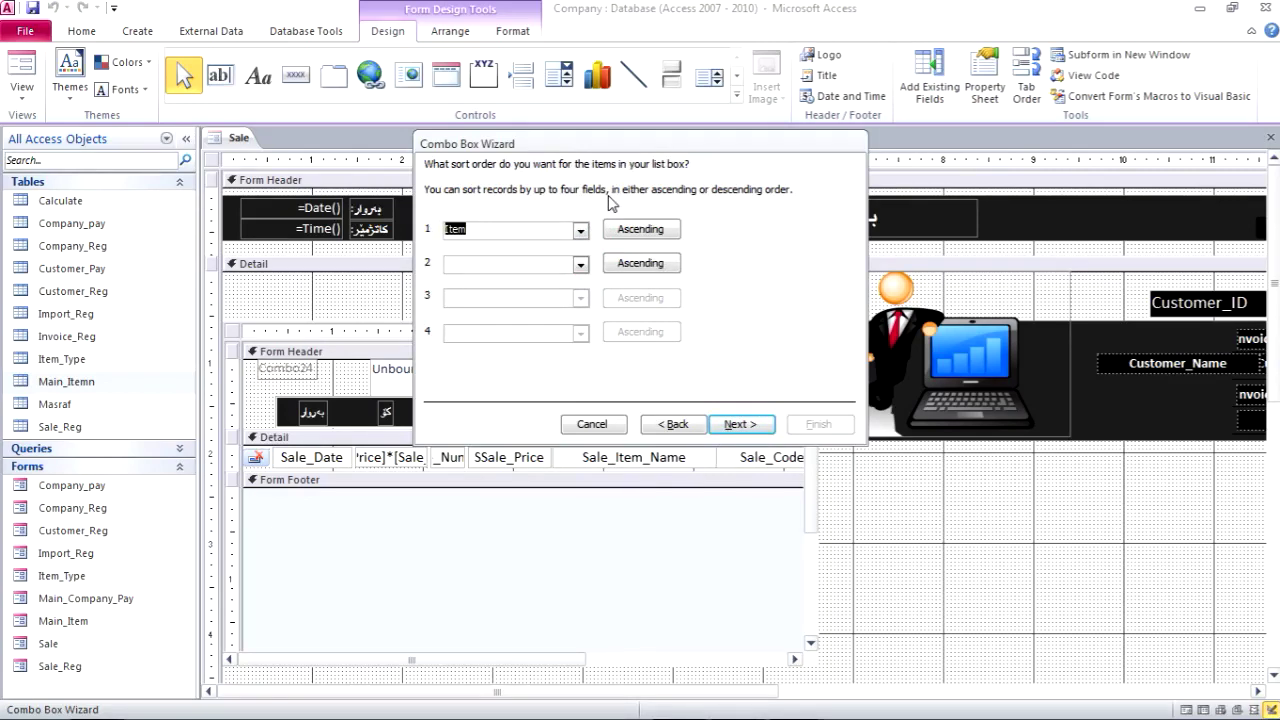
pyautogui.click(741, 425)
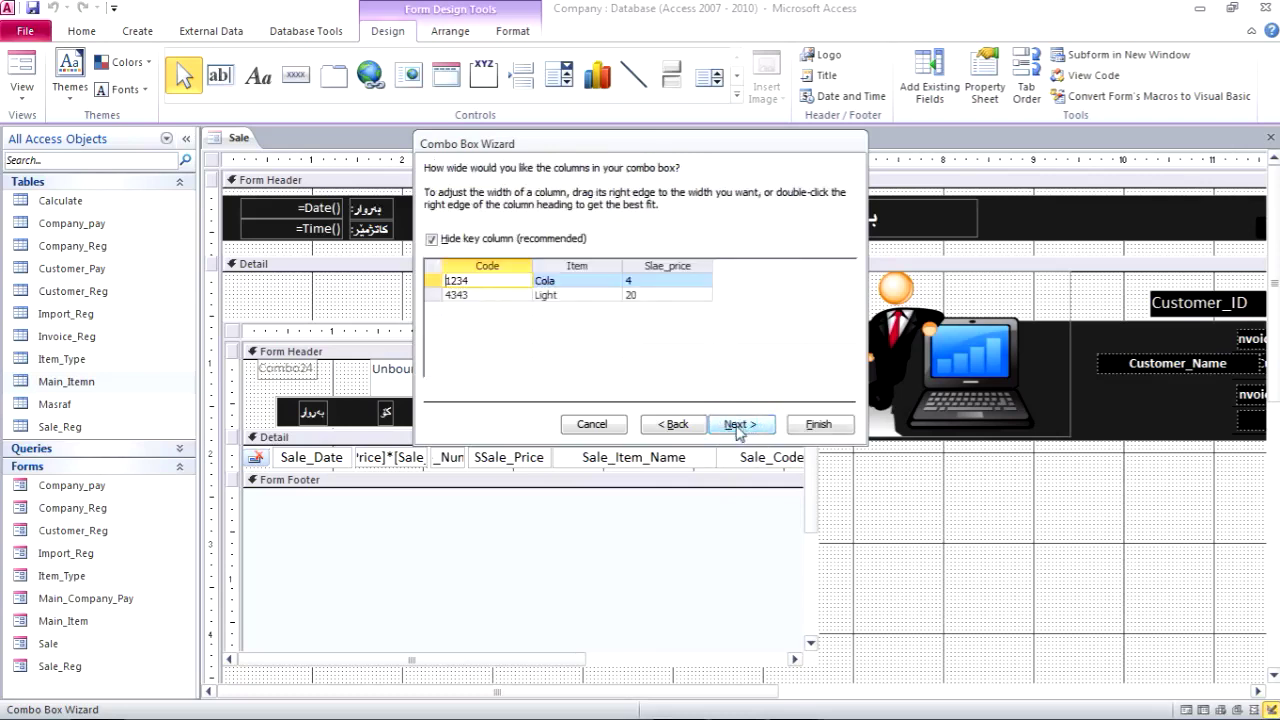
pyautogui.click(739, 427)
pyautogui.click(818, 424)
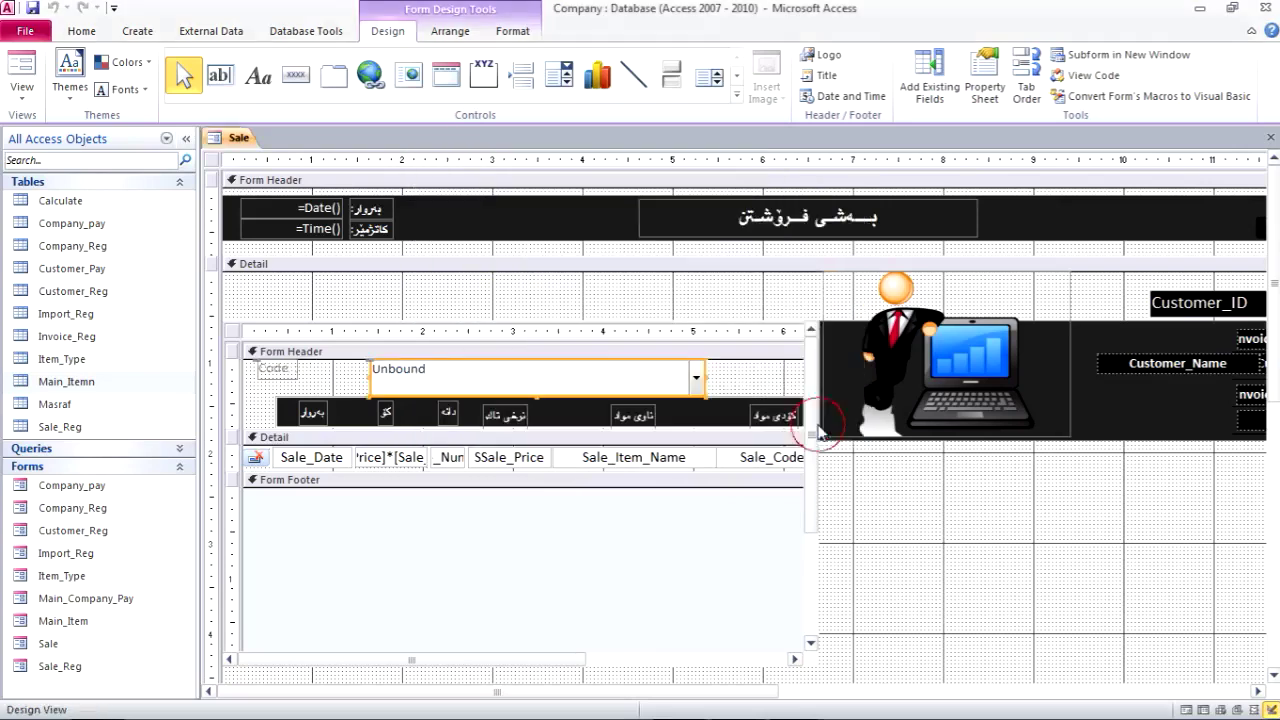
# Delete the combo box's Code label, reduce the box's height, and widen it to span most of the black label strip below
pyautogui.click(292, 370)
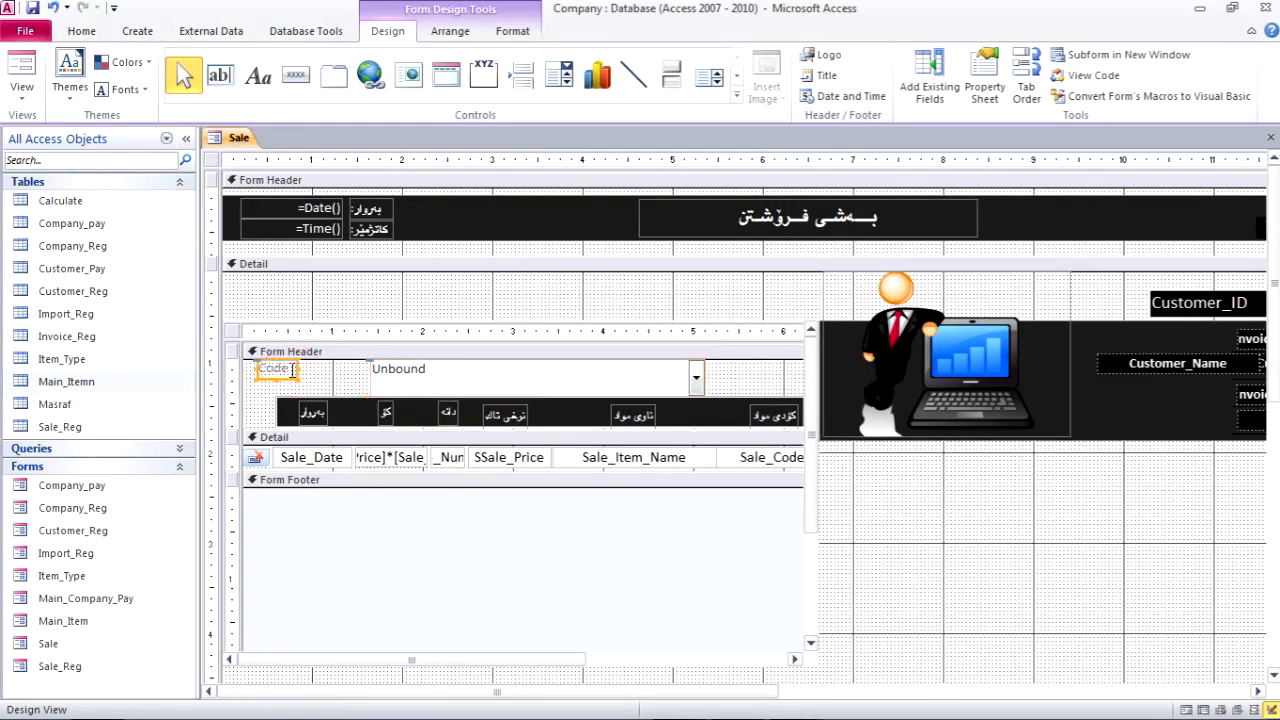
pyautogui.press('Delete')
pyautogui.click(529, 368)
pyautogui.moveTo(537, 394); pyautogui.dragTo(540, 384)
pyautogui.moveTo(368, 375); pyautogui.dragTo(286, 370)
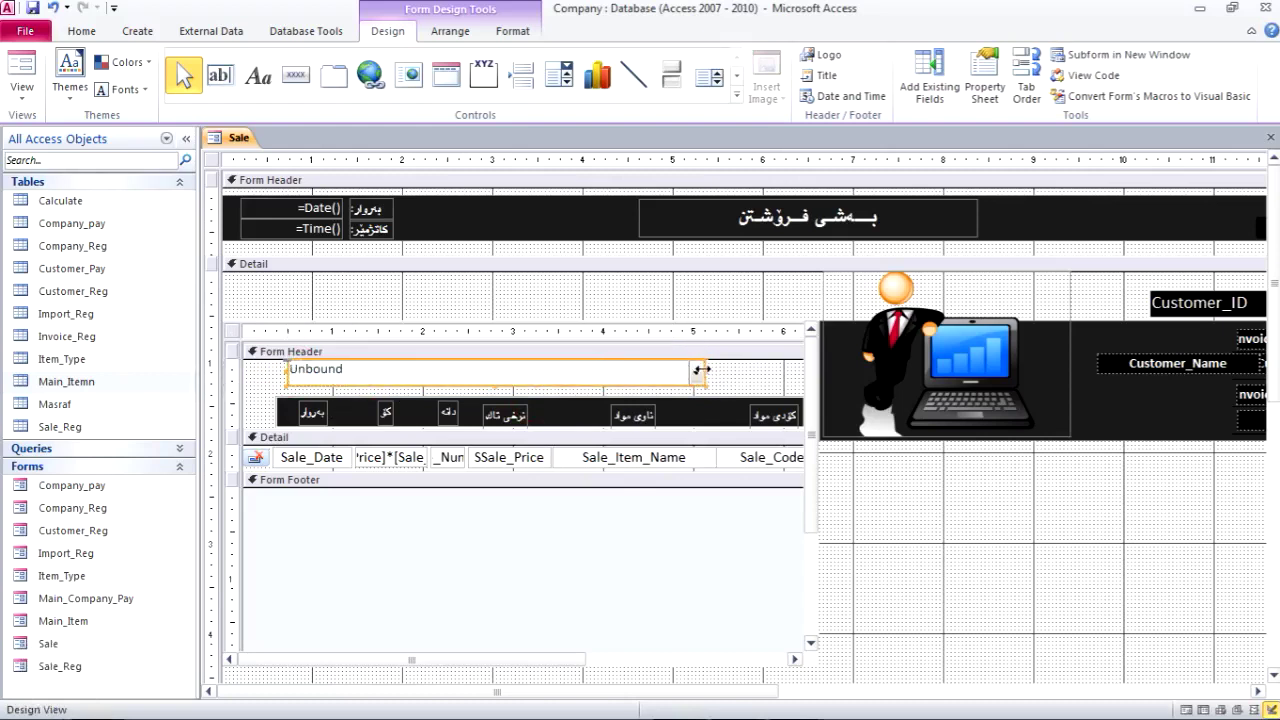
pyautogui.moveTo(710, 372); pyautogui.dragTo(785, 372)
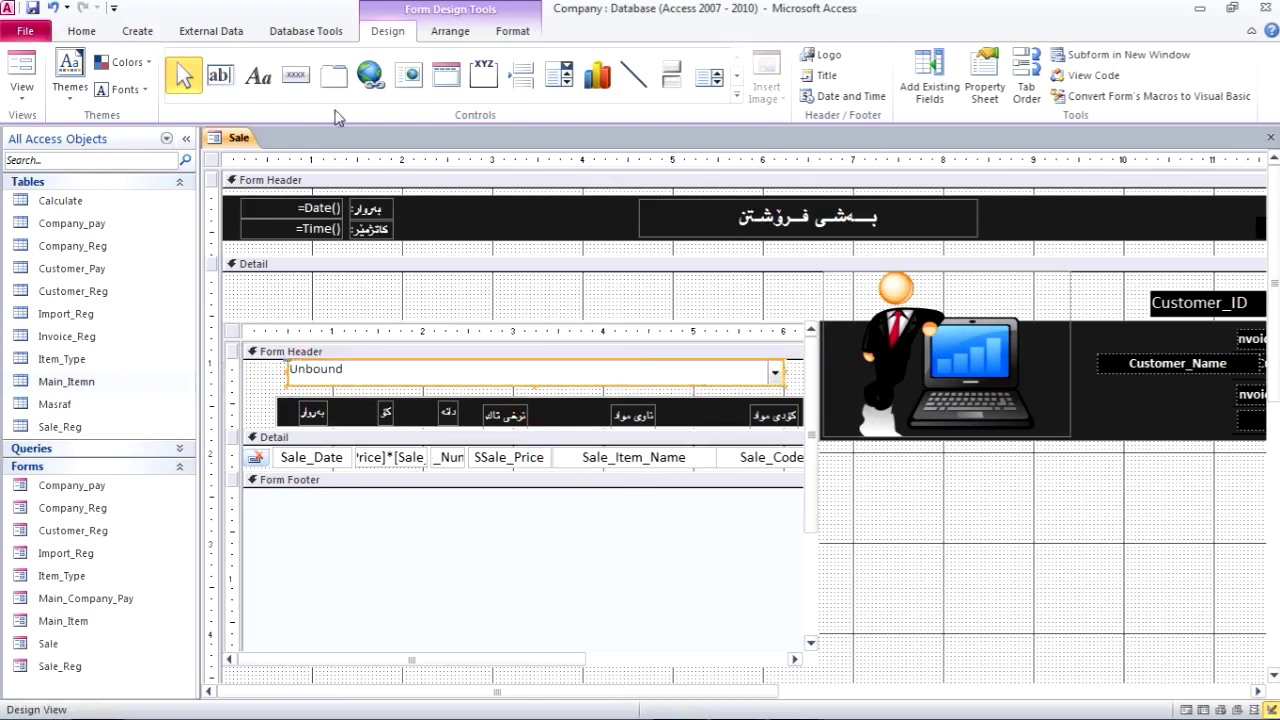
# Format the header combo box with a black fill, white text and font size 14
pyautogui.click(505, 32)
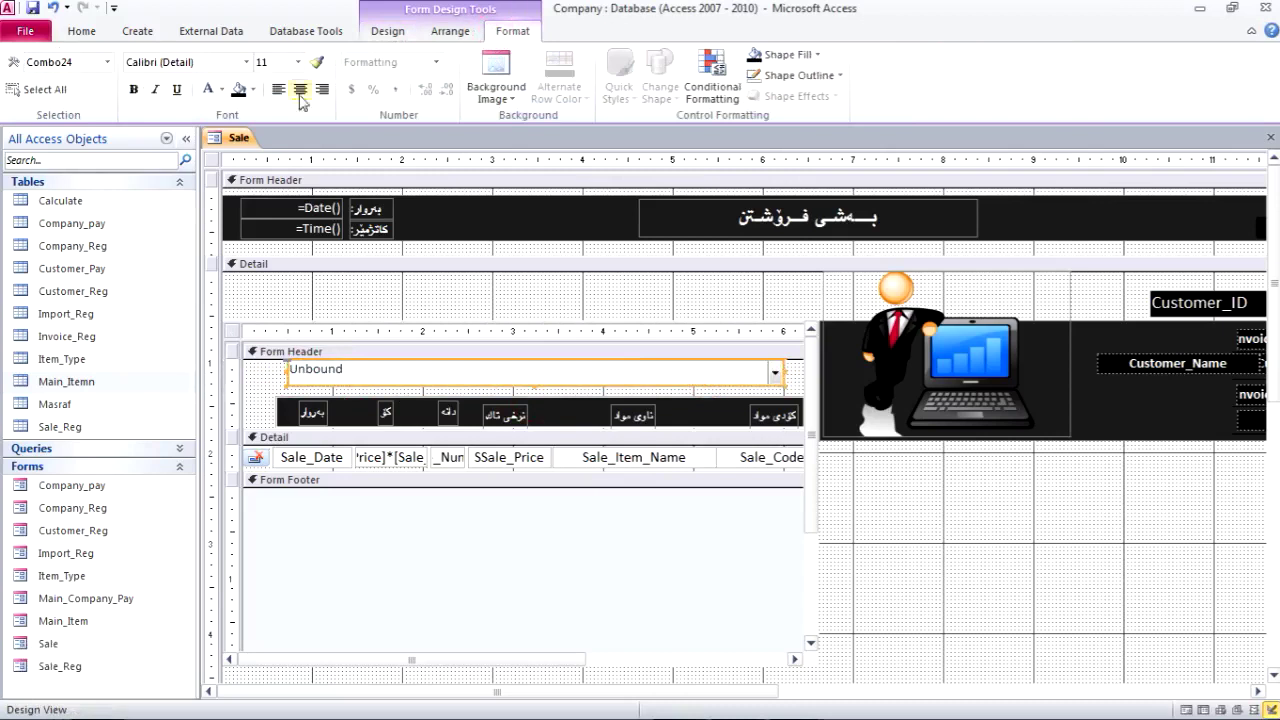
pyautogui.click(239, 90)
pyautogui.click(209, 91)
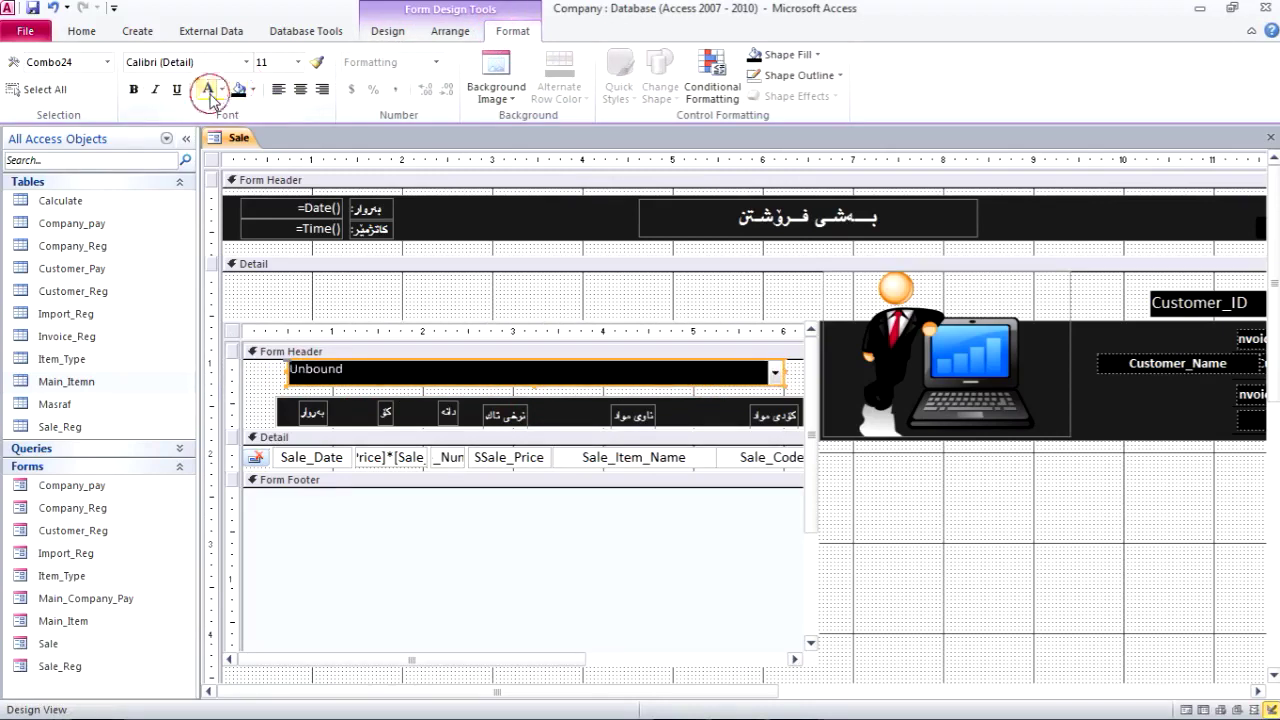
pyautogui.click(297, 62)
pyautogui.click(265, 163)
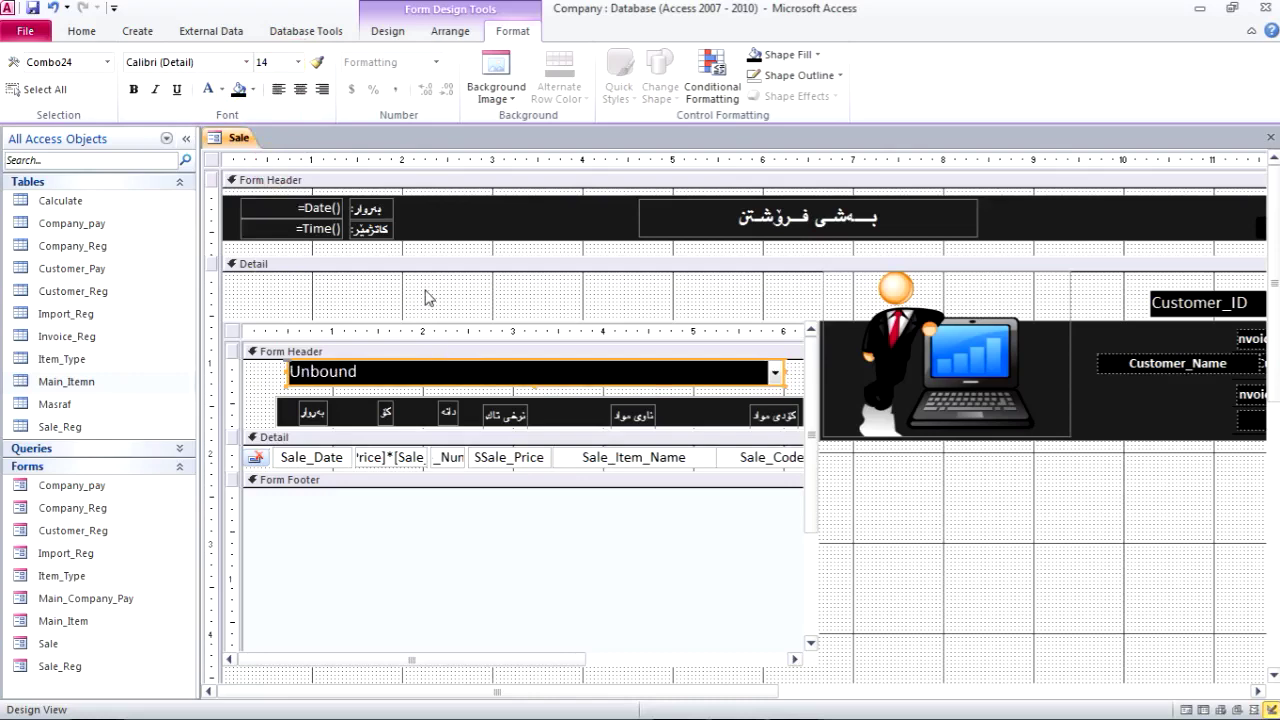
# Preview the Sale form in Form view, inspect the new combo box's item list, and return to Design view
pyautogui.click(81, 31)
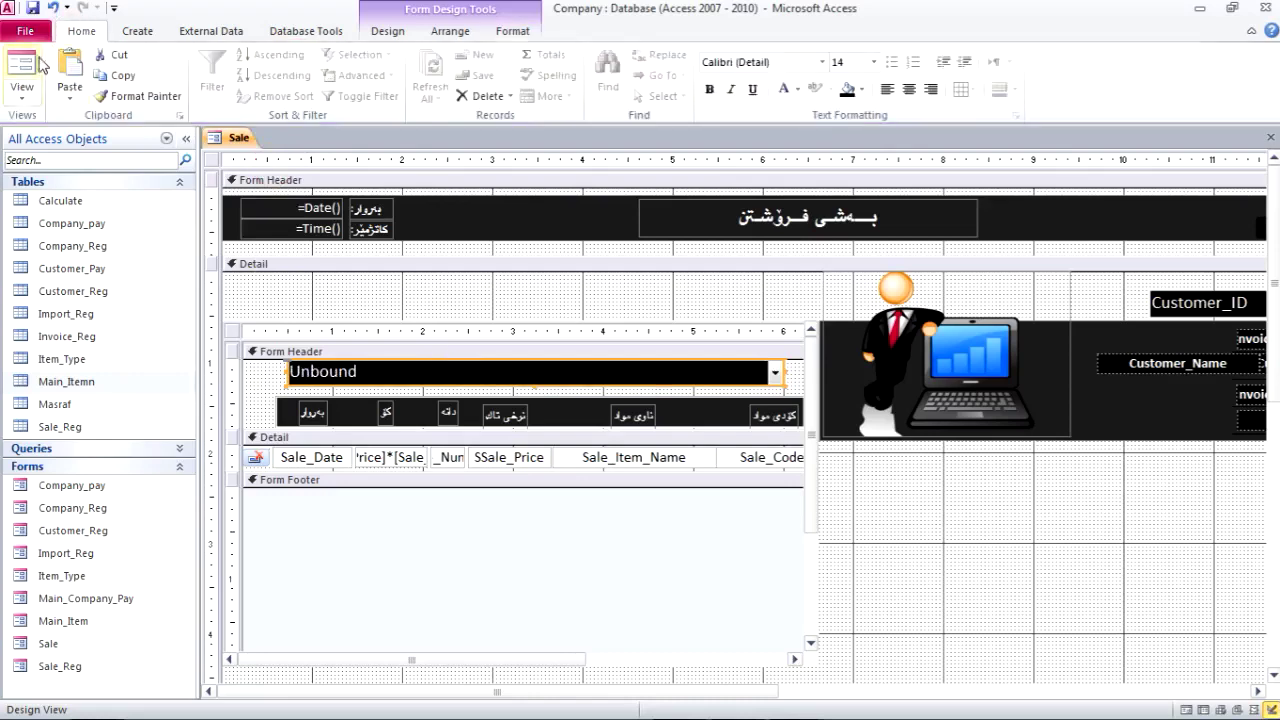
pyautogui.click(26, 62)
pyautogui.click(529, 126)
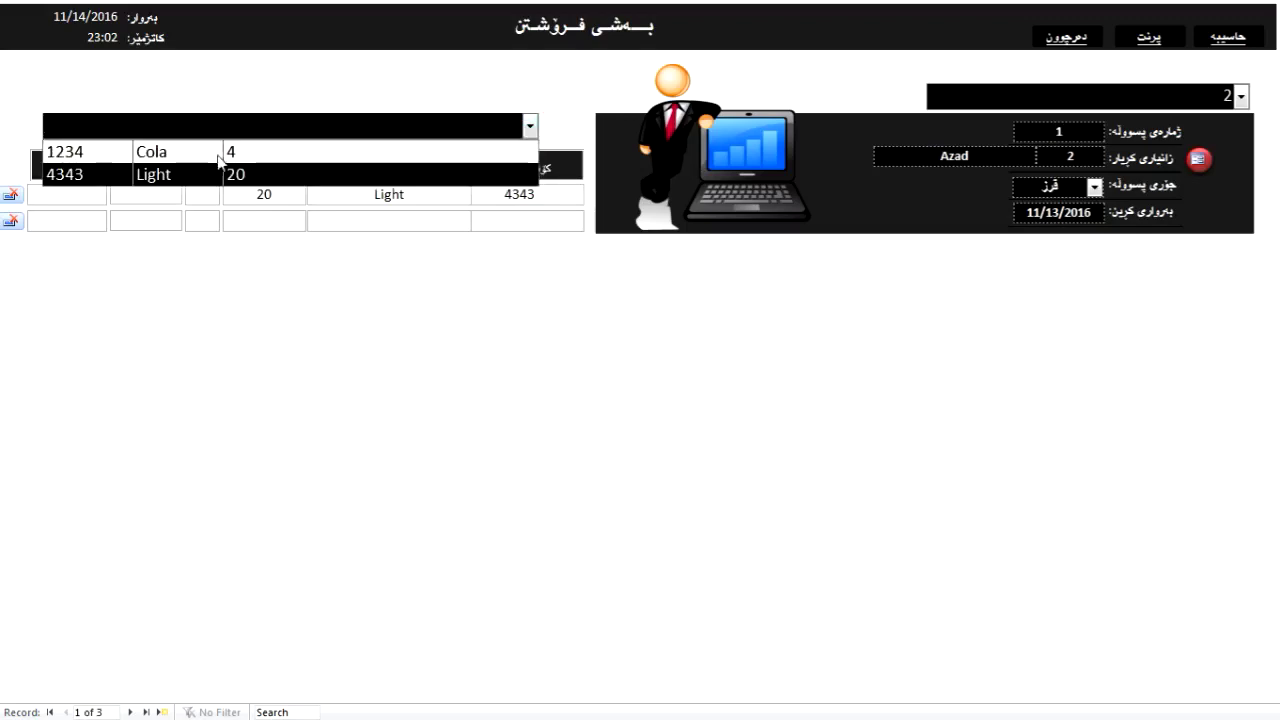
pyautogui.rightClick(572, 73)
pyautogui.click(607, 128)
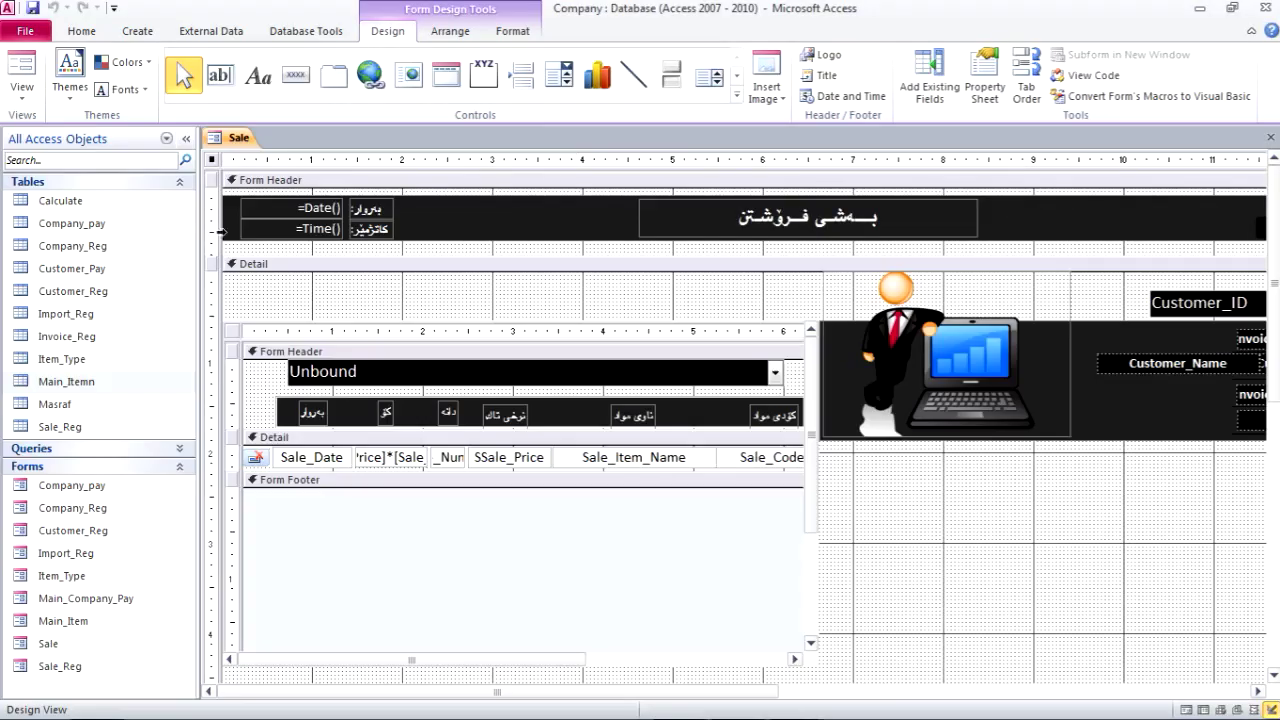
# Open the Main_Item form, review the code, name and price of the first two items, and close it
pyautogui.click(79, 626)
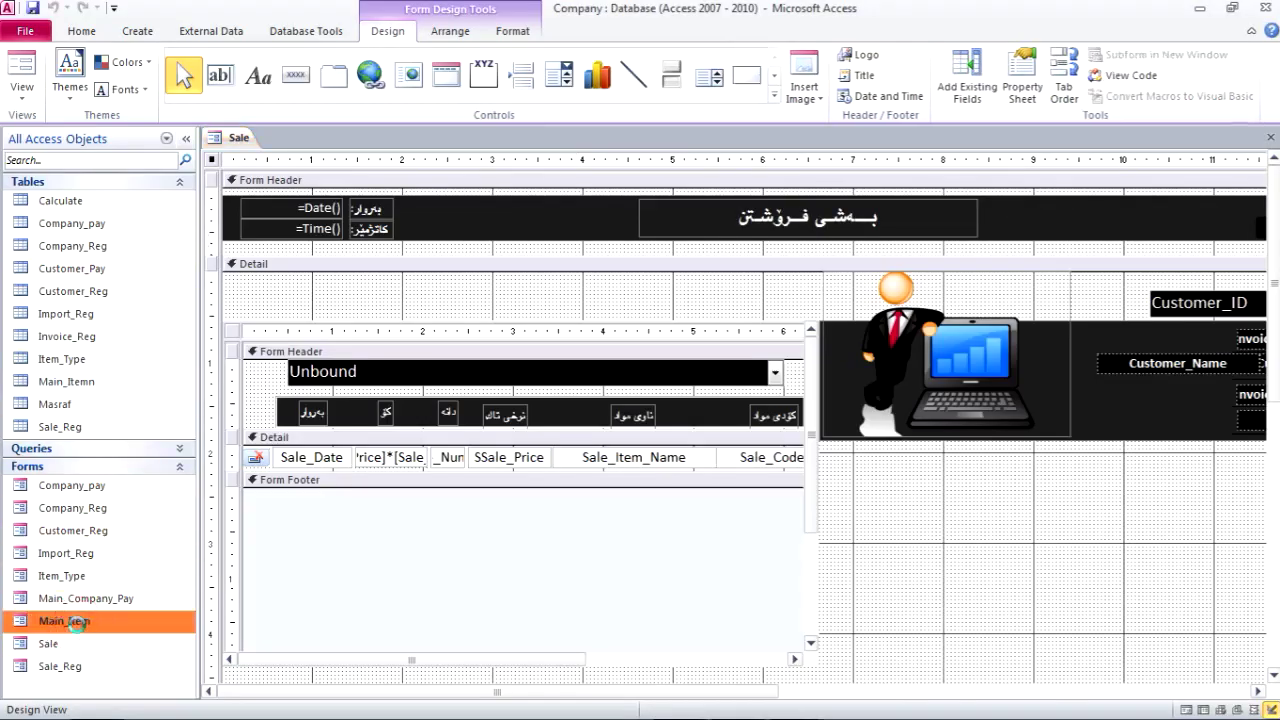
pyautogui.doubleClick(78, 622)
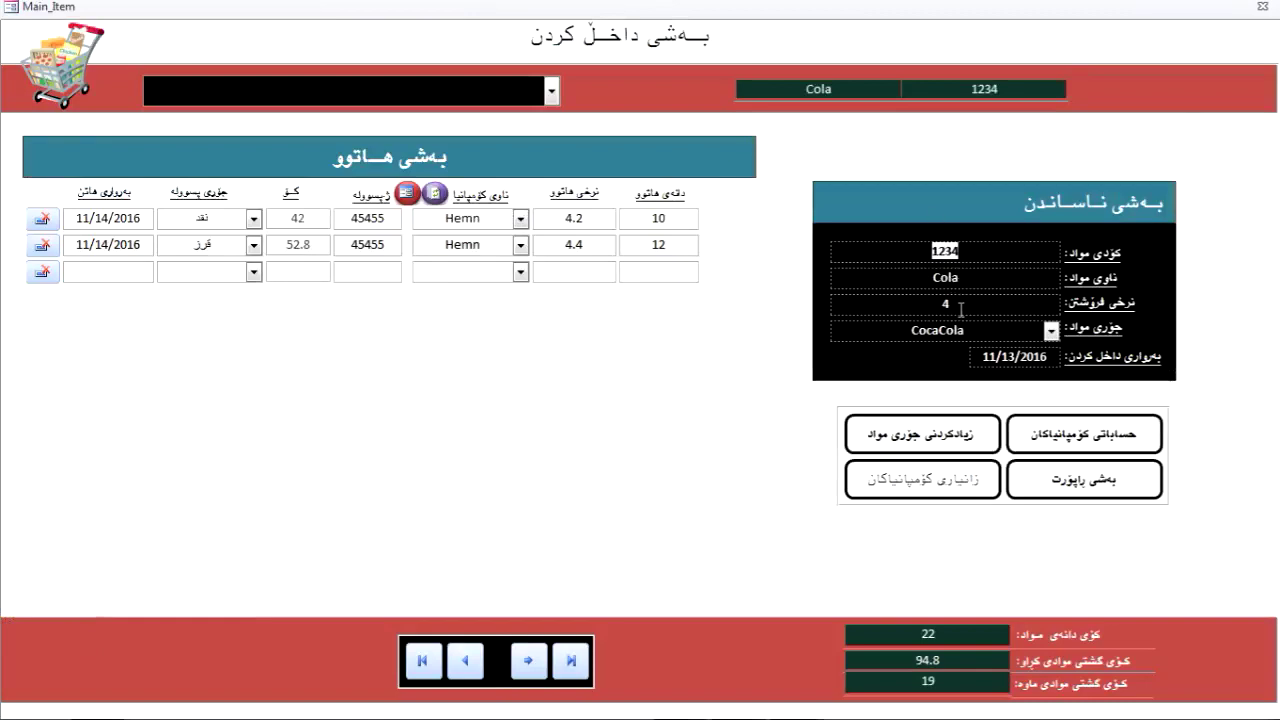
pyautogui.click(528, 660)
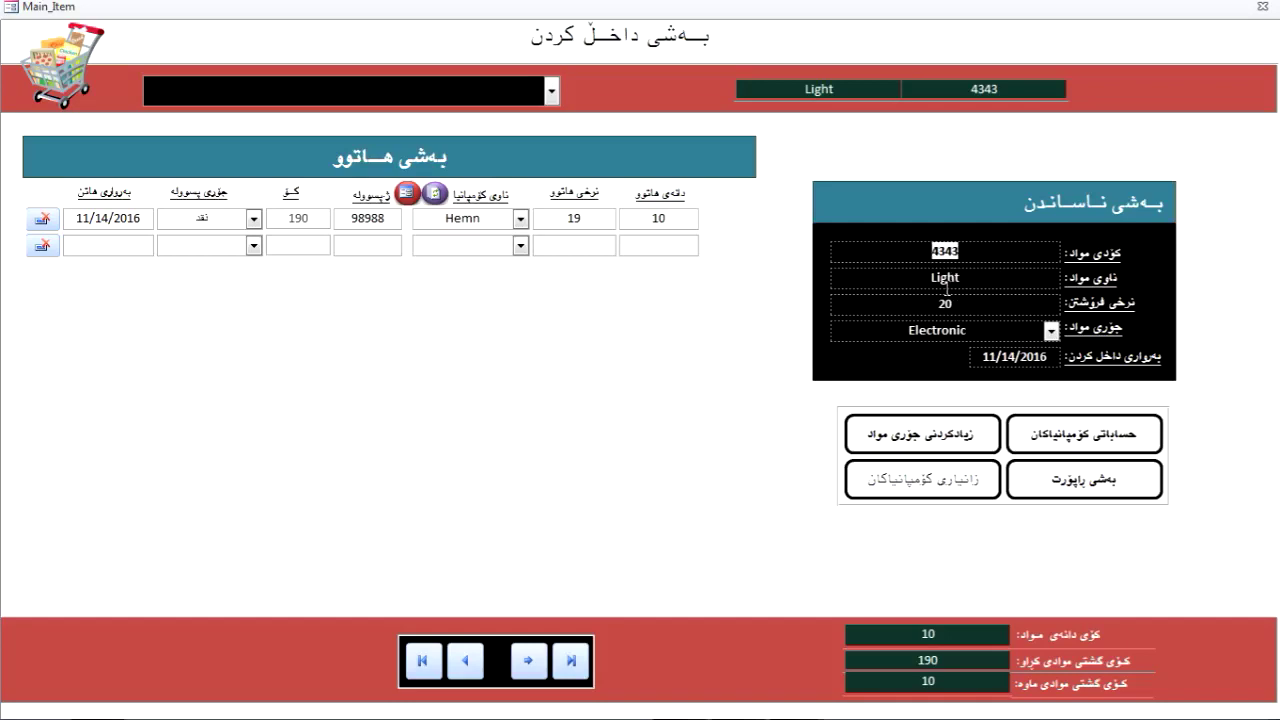
pyautogui.click(1263, 6)
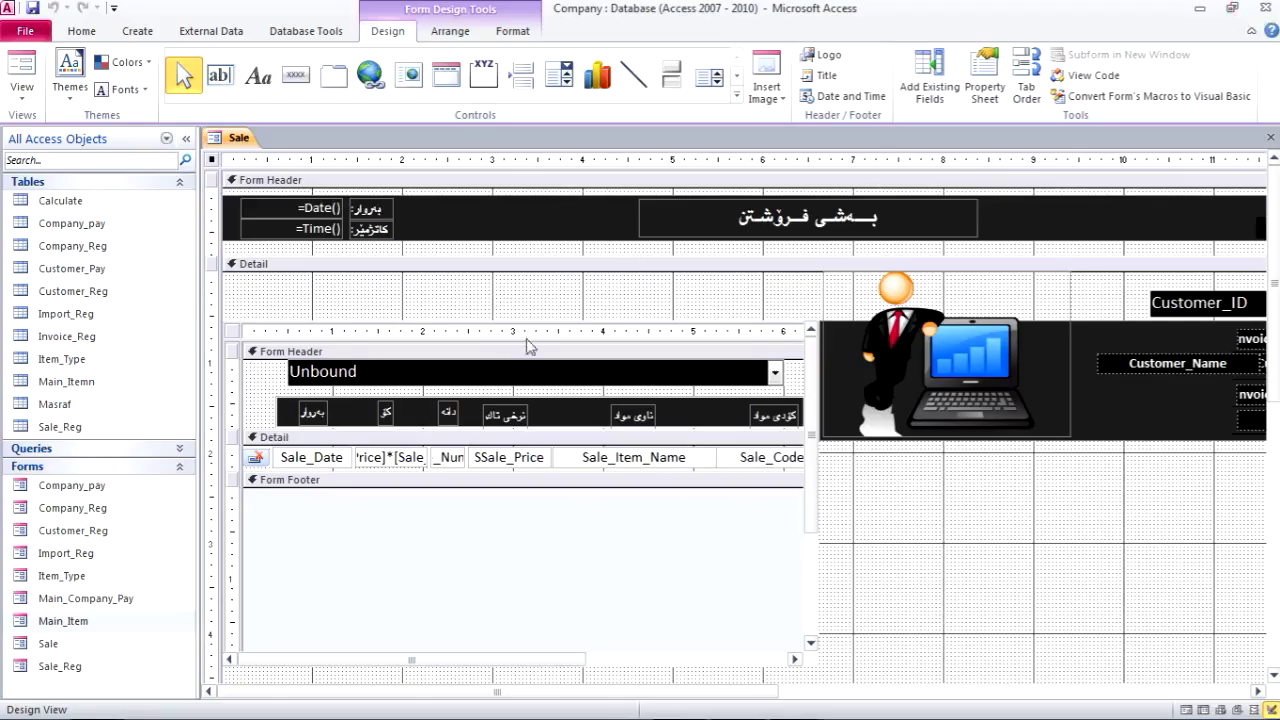
# Test the header combo box in Form view by choosing item 1234 Cola, recheck its list, and return to Design view
pyautogui.click(18, 62)
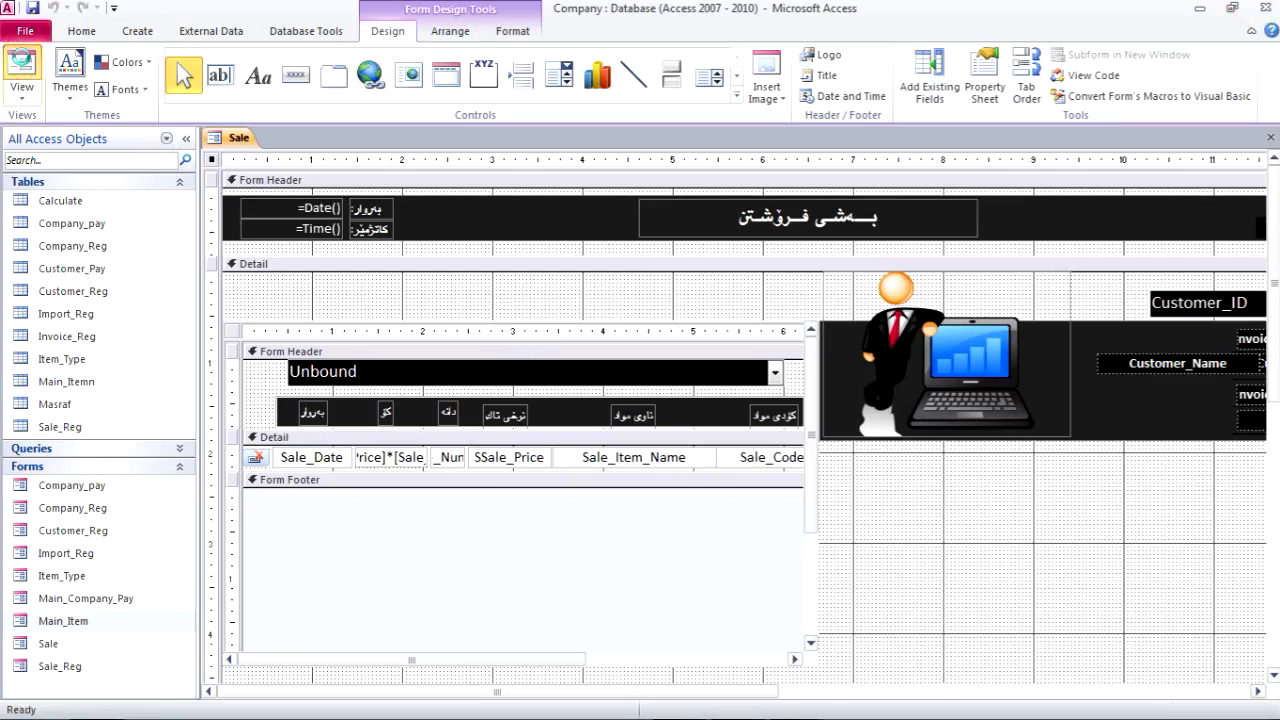
pyautogui.click(408, 122)
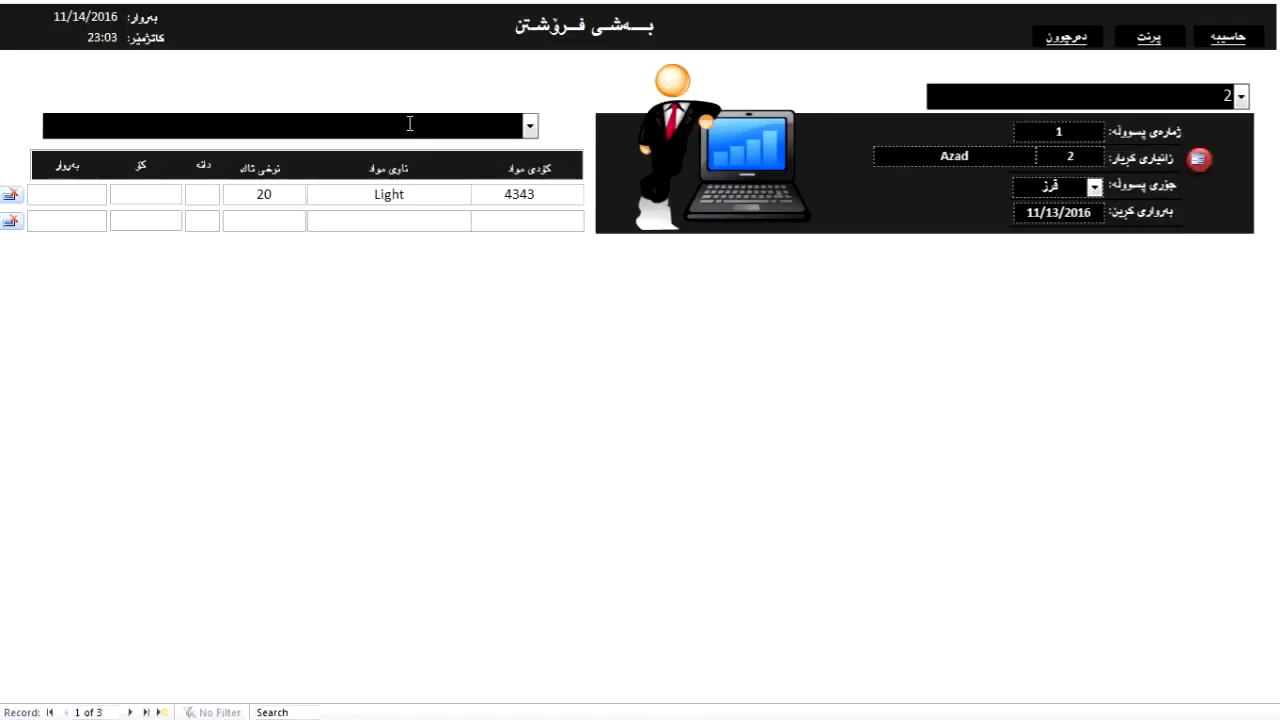
pyautogui.click(529, 126)
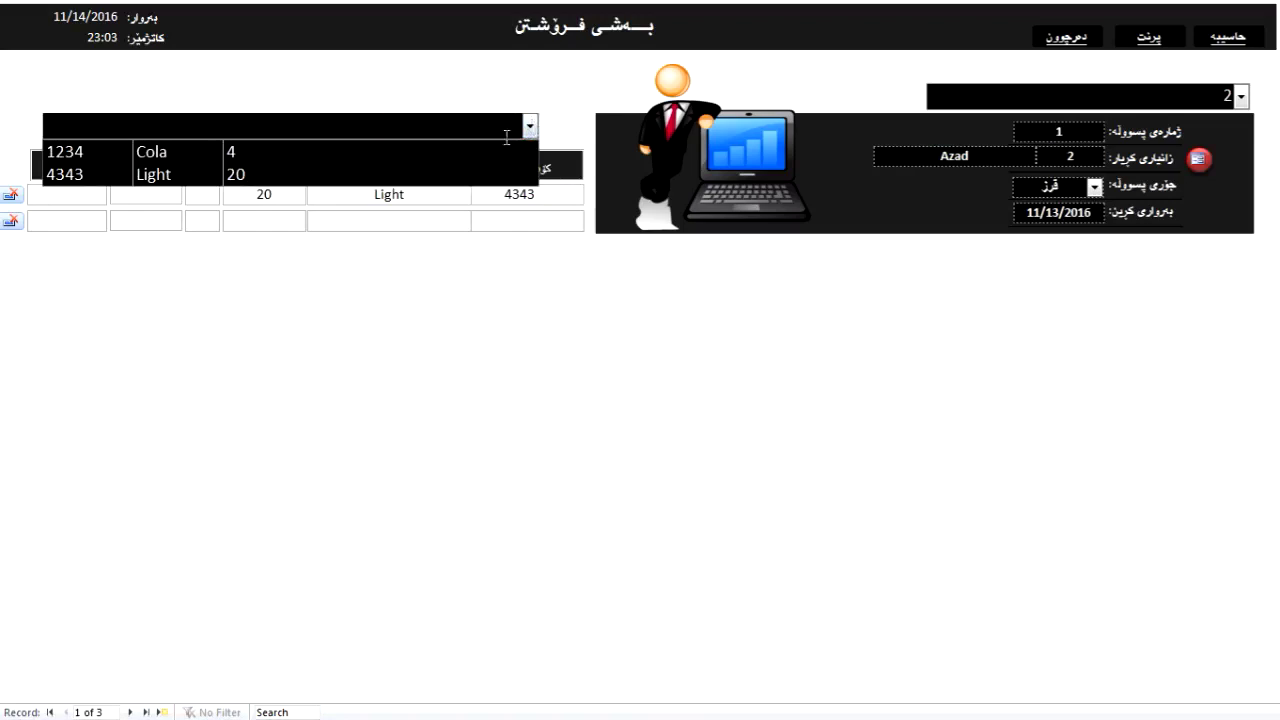
pyautogui.click(503, 146)
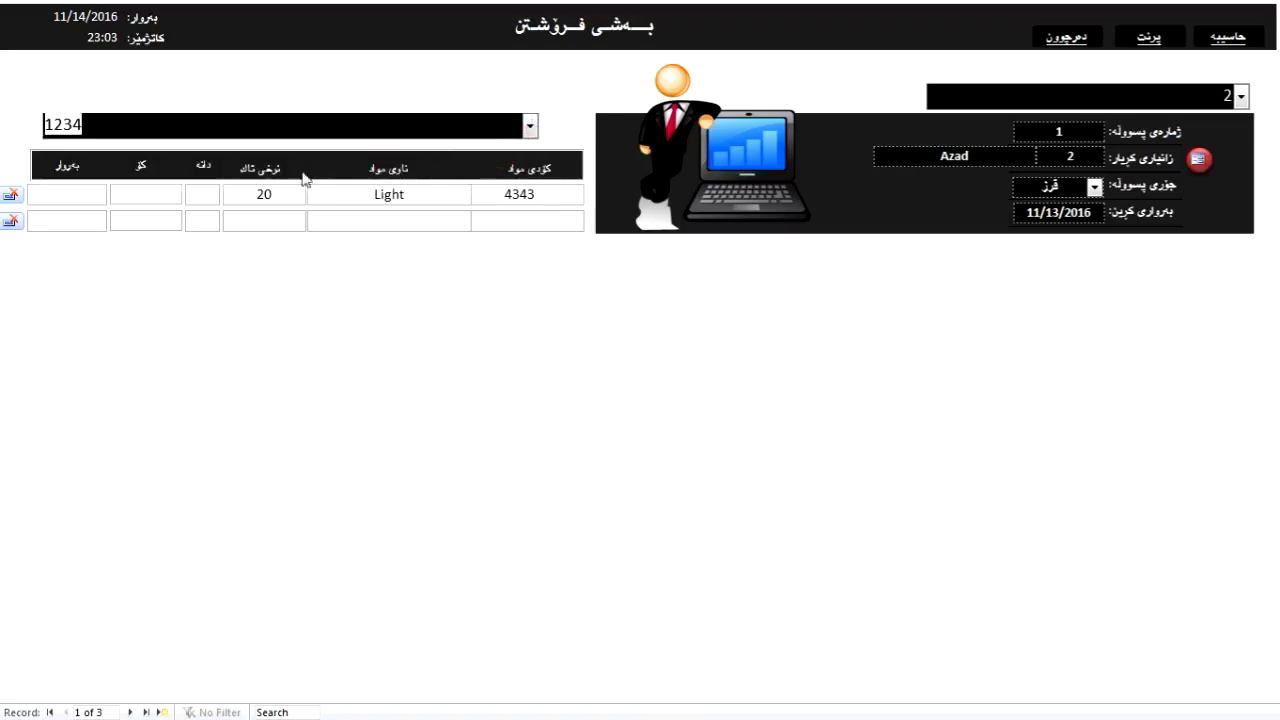
pyautogui.click(530, 126)
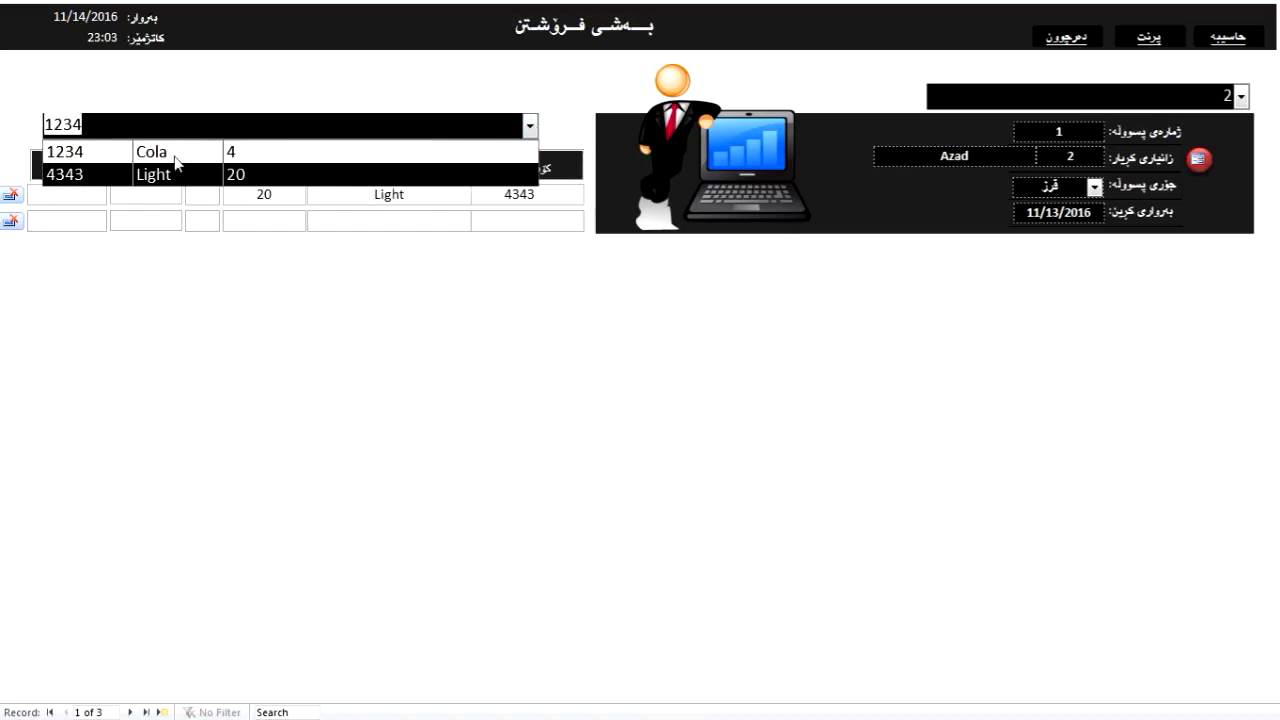
pyautogui.click(339, 196)
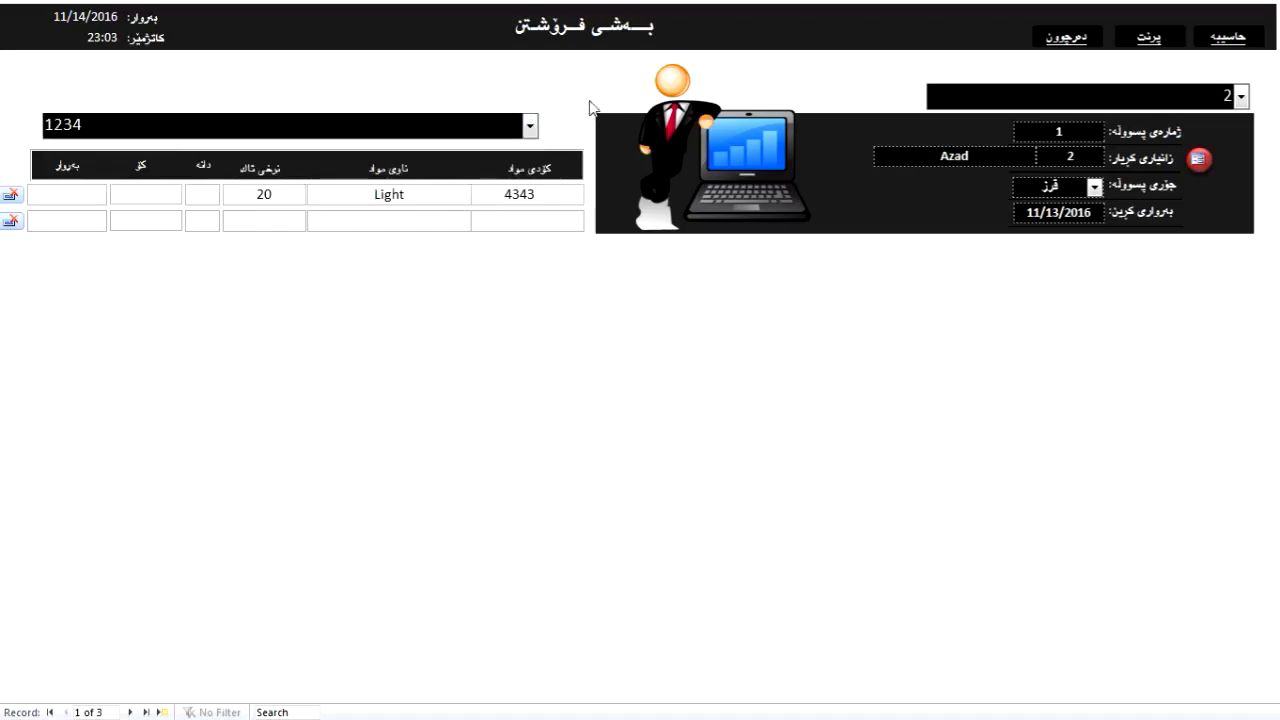
pyautogui.rightClick(567, 76)
pyautogui.click(588, 128)
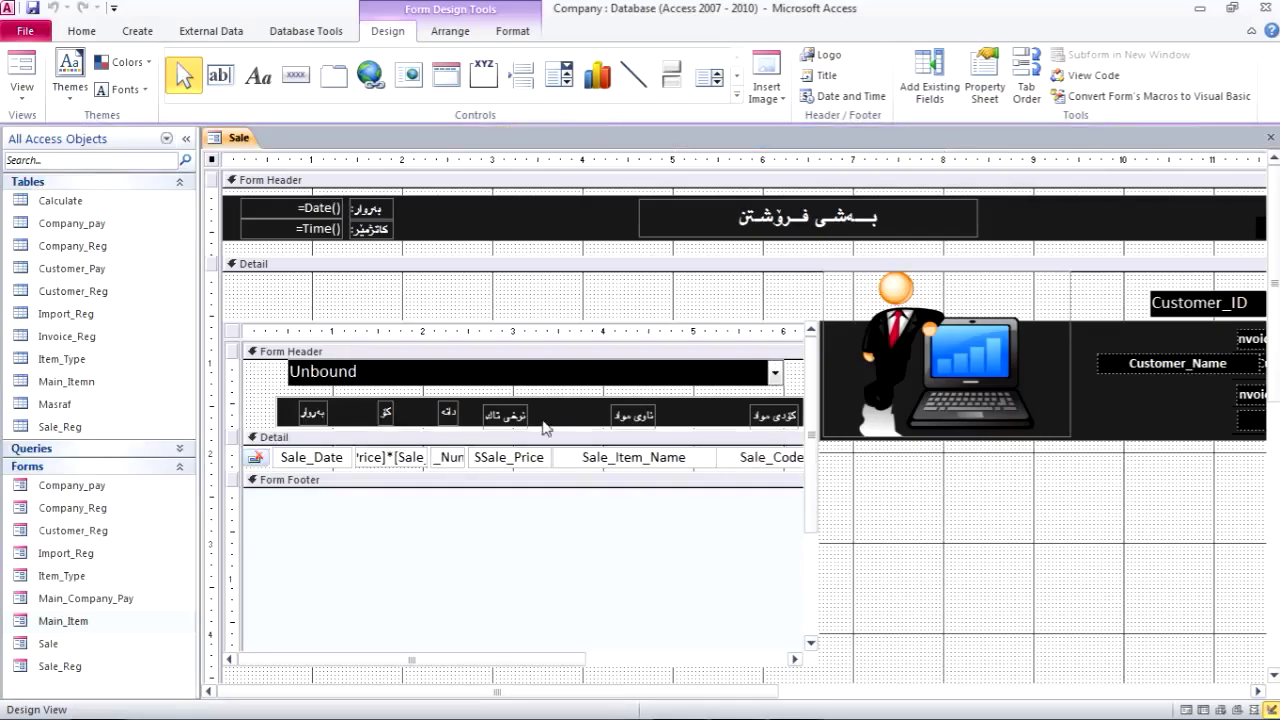
# Inspect the header combo box's Row Source query on Main_Itemn in the Query Builder and close it without changes
pyautogui.click(505, 376)
pyautogui.click(505, 375)
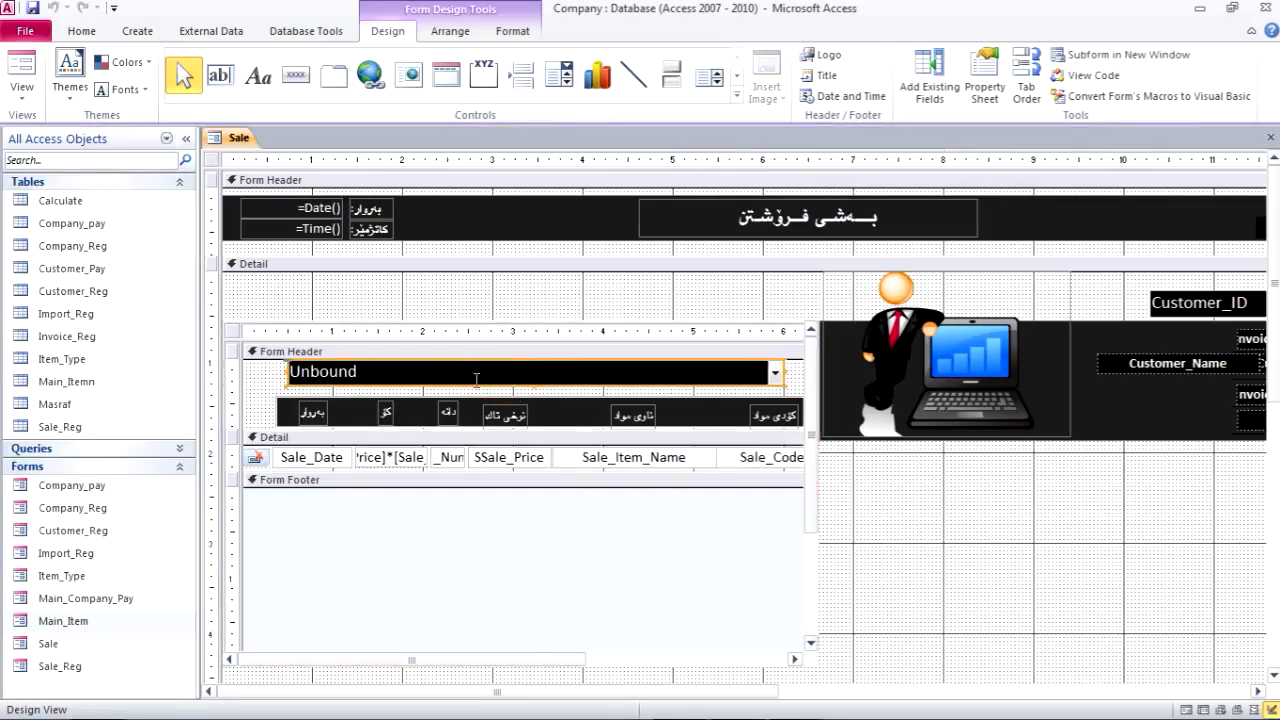
pyautogui.click(985, 80)
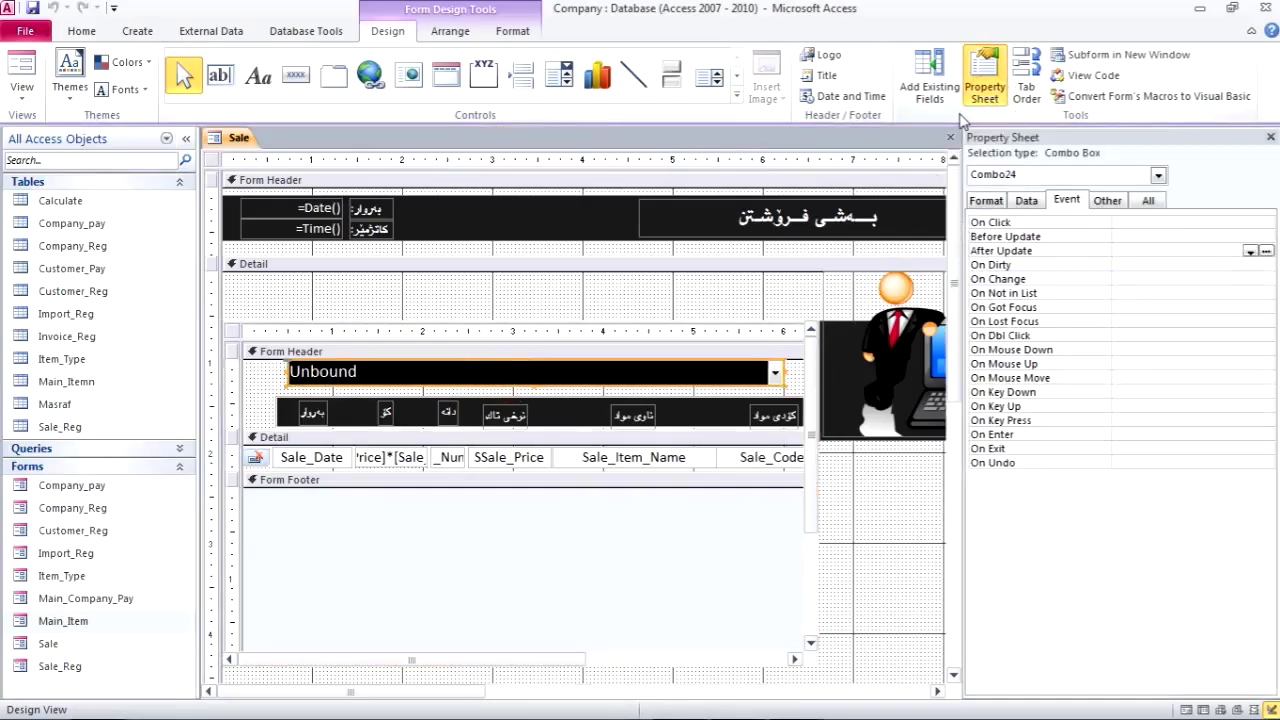
pyautogui.click(1030, 205)
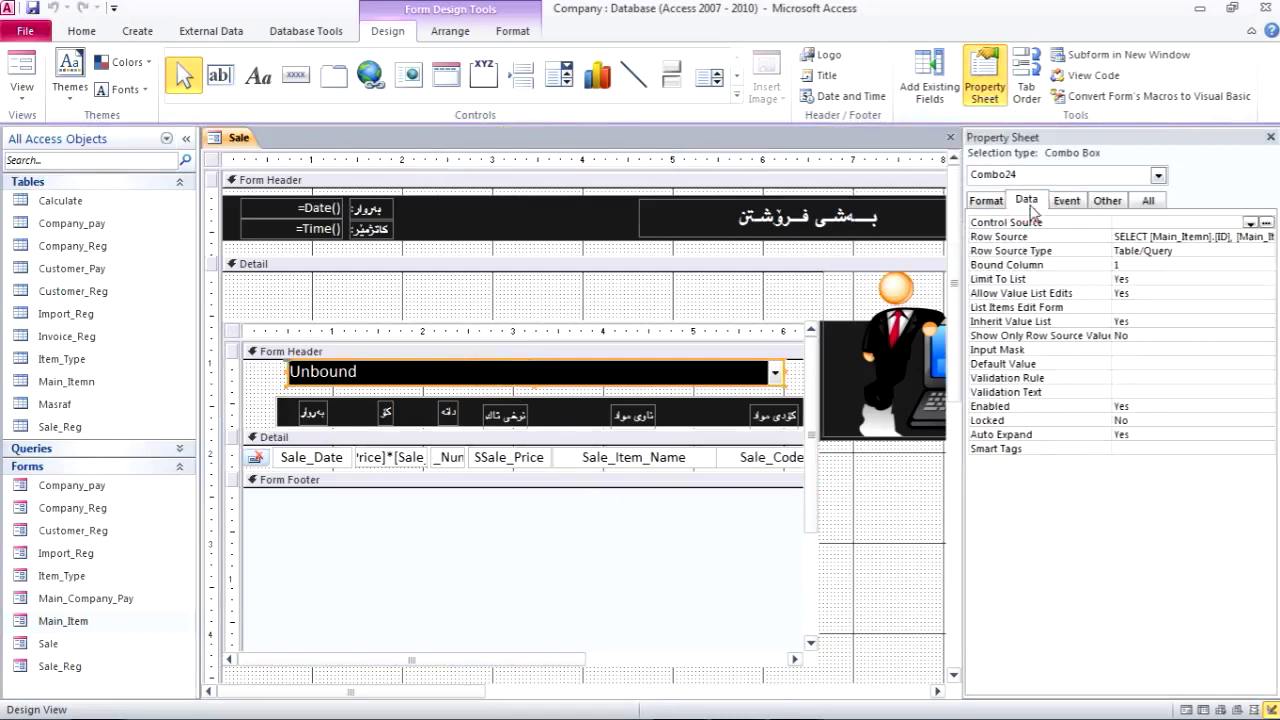
pyautogui.click(1163, 237)
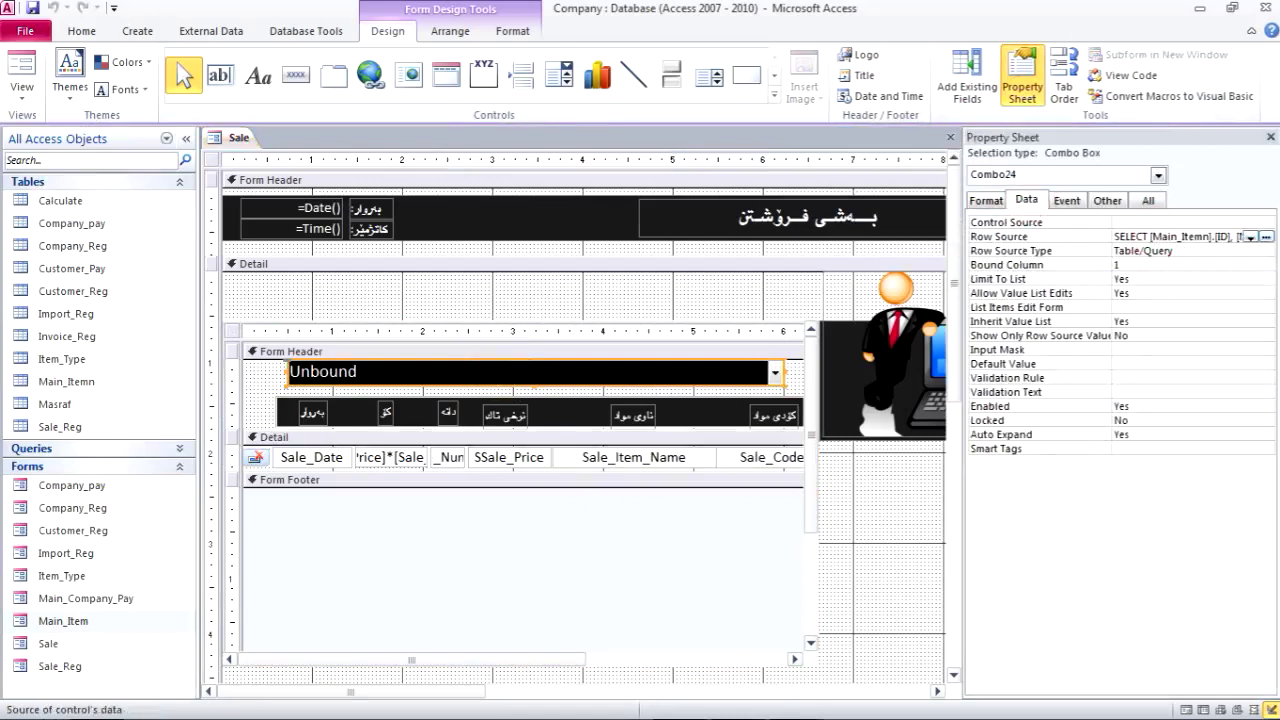
pyautogui.click(1266, 237)
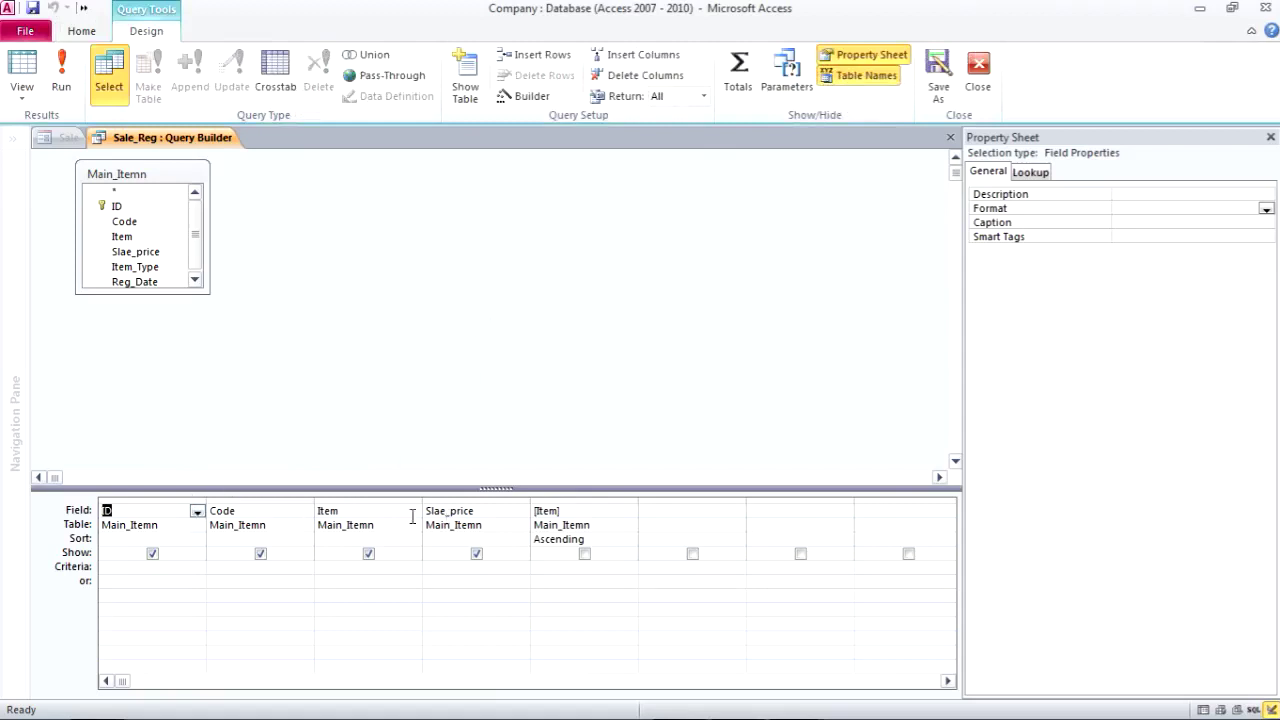
pyautogui.click(950, 137)
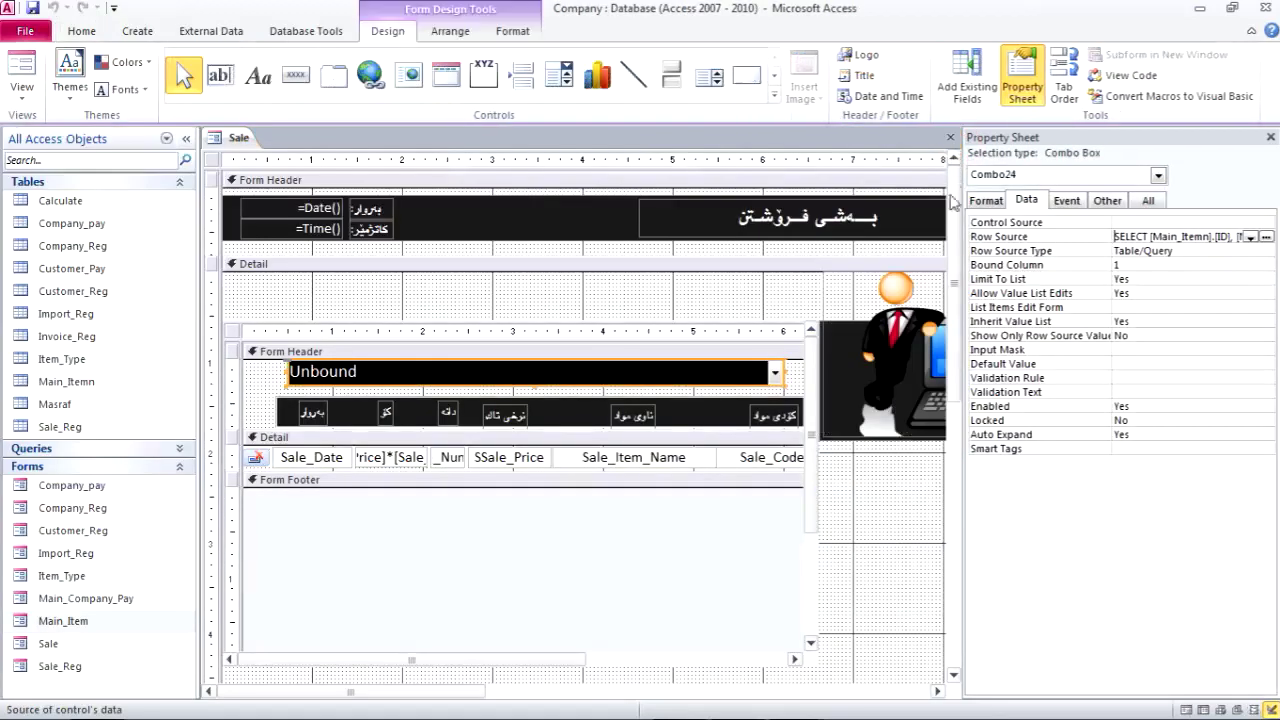
# Create an After Update event procedure for the header combo box with the Code Builder and maximize the code window
pyautogui.click(1068, 203)
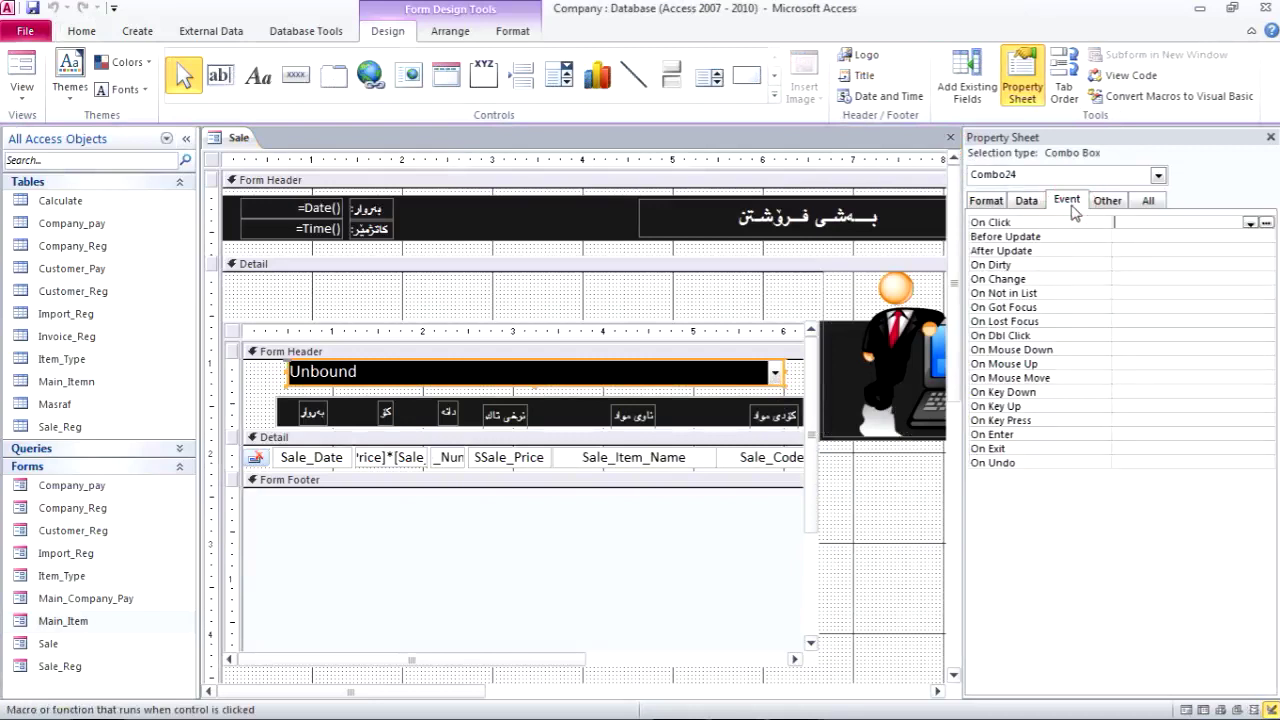
pyautogui.click(1129, 251)
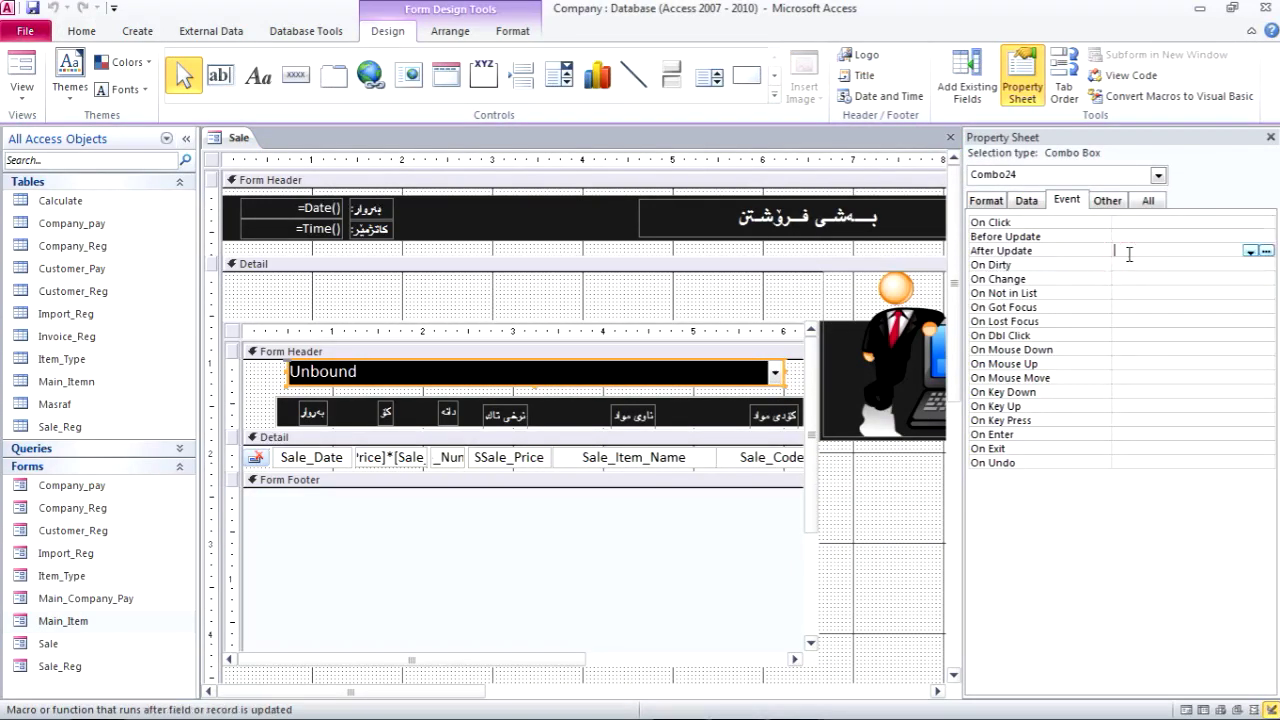
pyautogui.click(1266, 253)
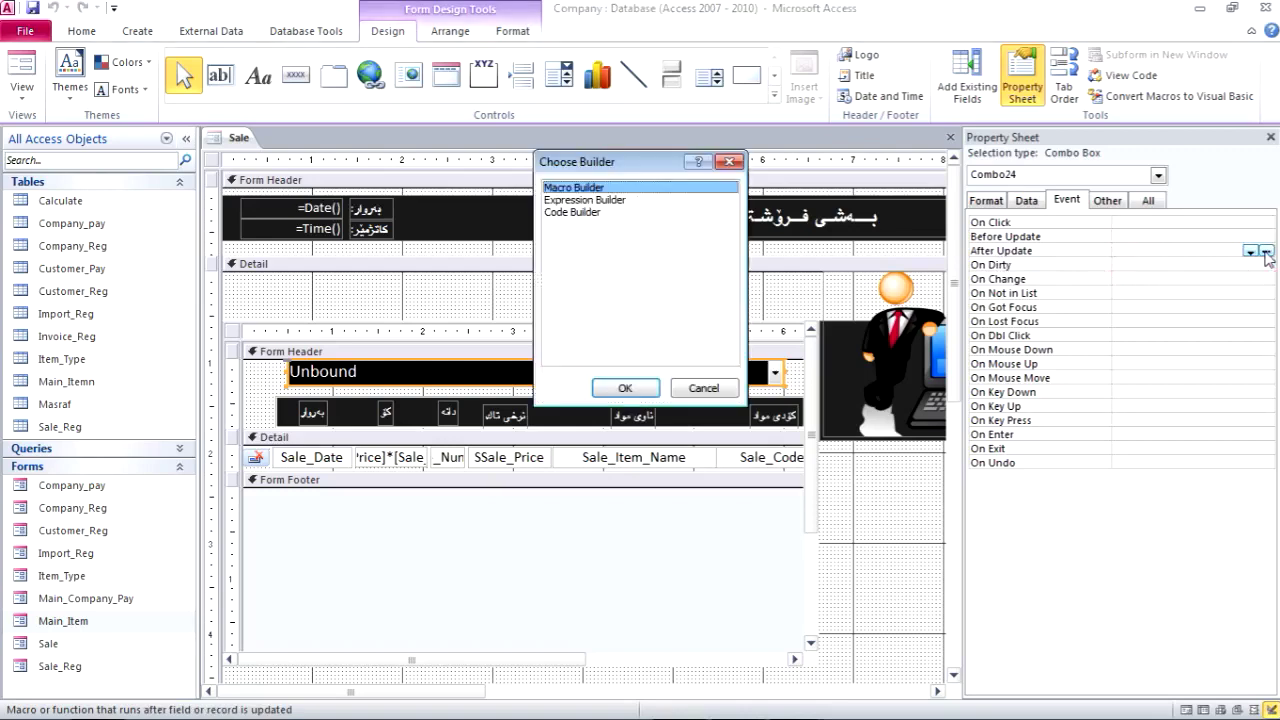
pyautogui.click(573, 218)
pyautogui.click(625, 389)
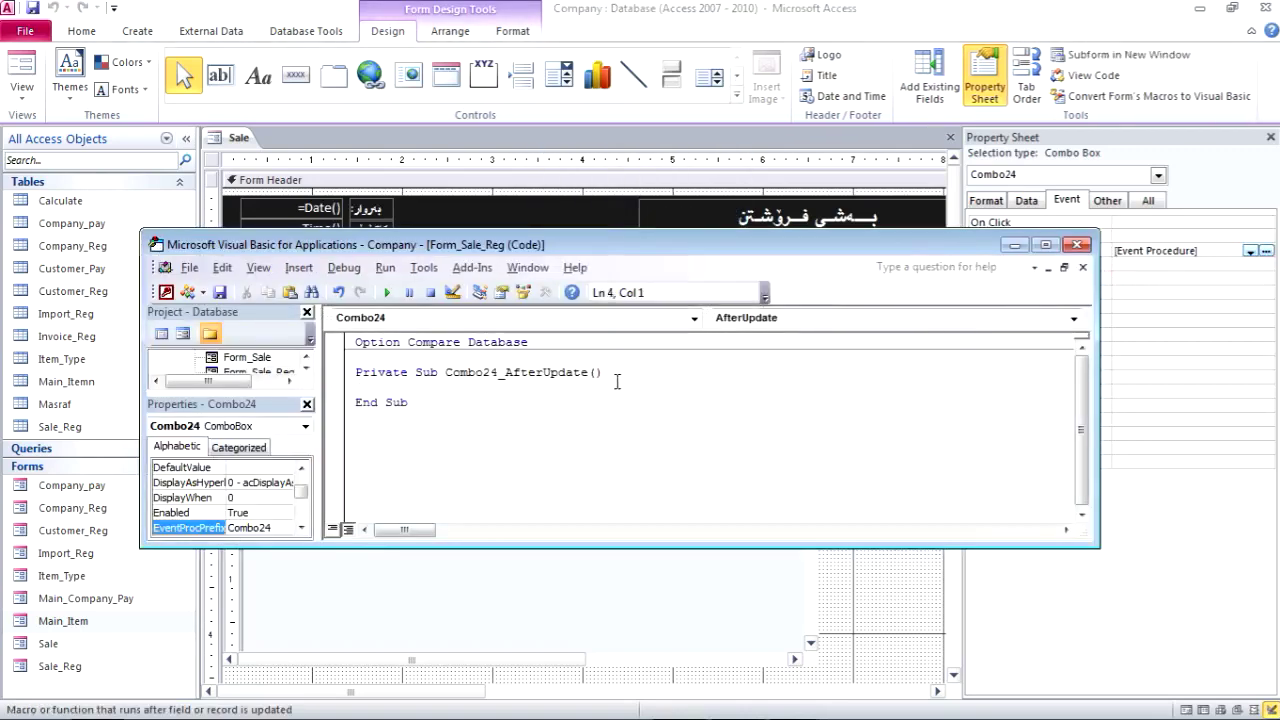
pyautogui.click(1045, 245)
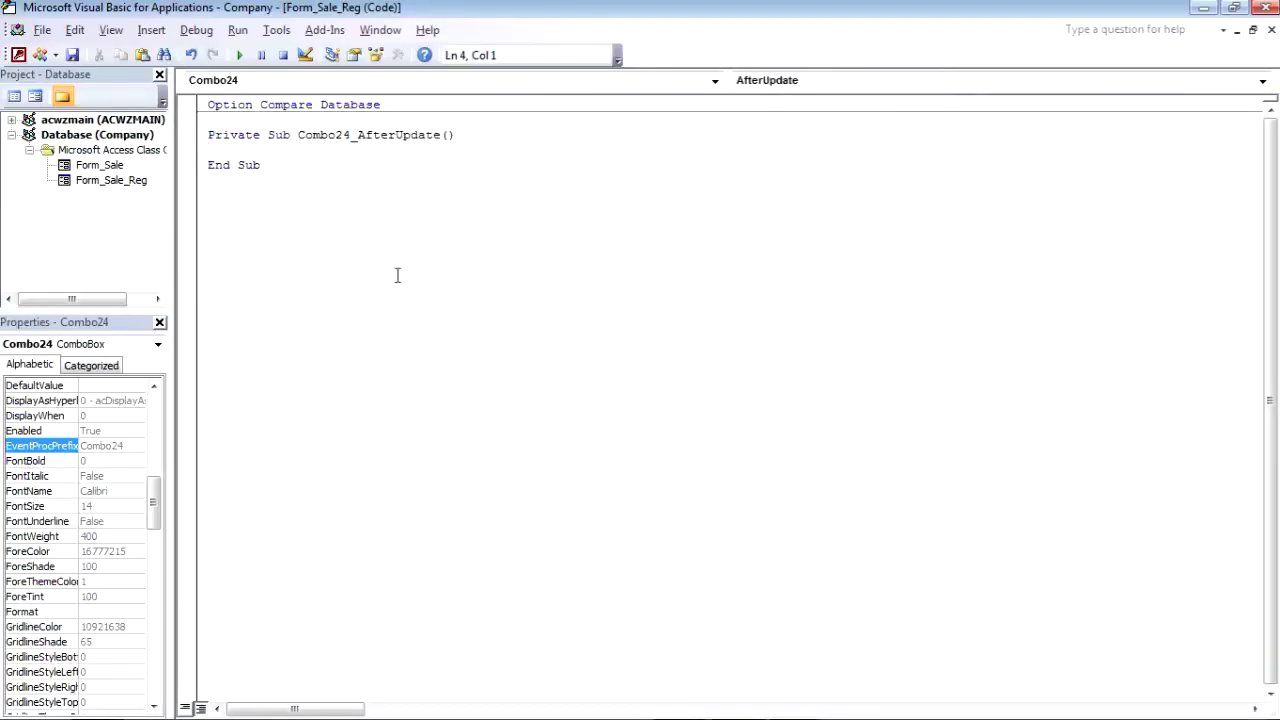
# After reviewing Form_Sale's code, fill Combo24_AfterUpdate with Main_Itemn DLookup assignments for Sale_Code, Sale_Item_Name and SSale_Price, using Combo22 in the criteria, plus Me.Refresh
pyautogui.doubleClick(102, 165)
pyautogui.moveTo(208, 149); pyautogui.dragTo(318, 178)
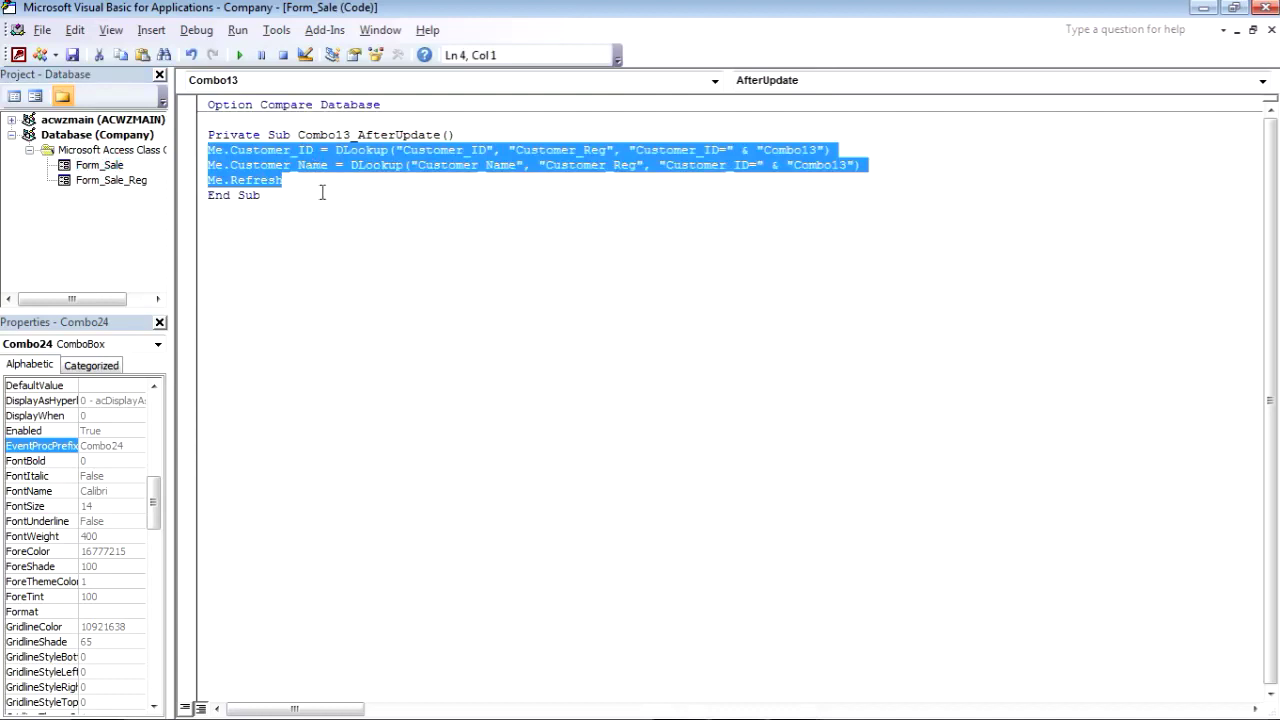
pyautogui.doubleClick(110, 180)
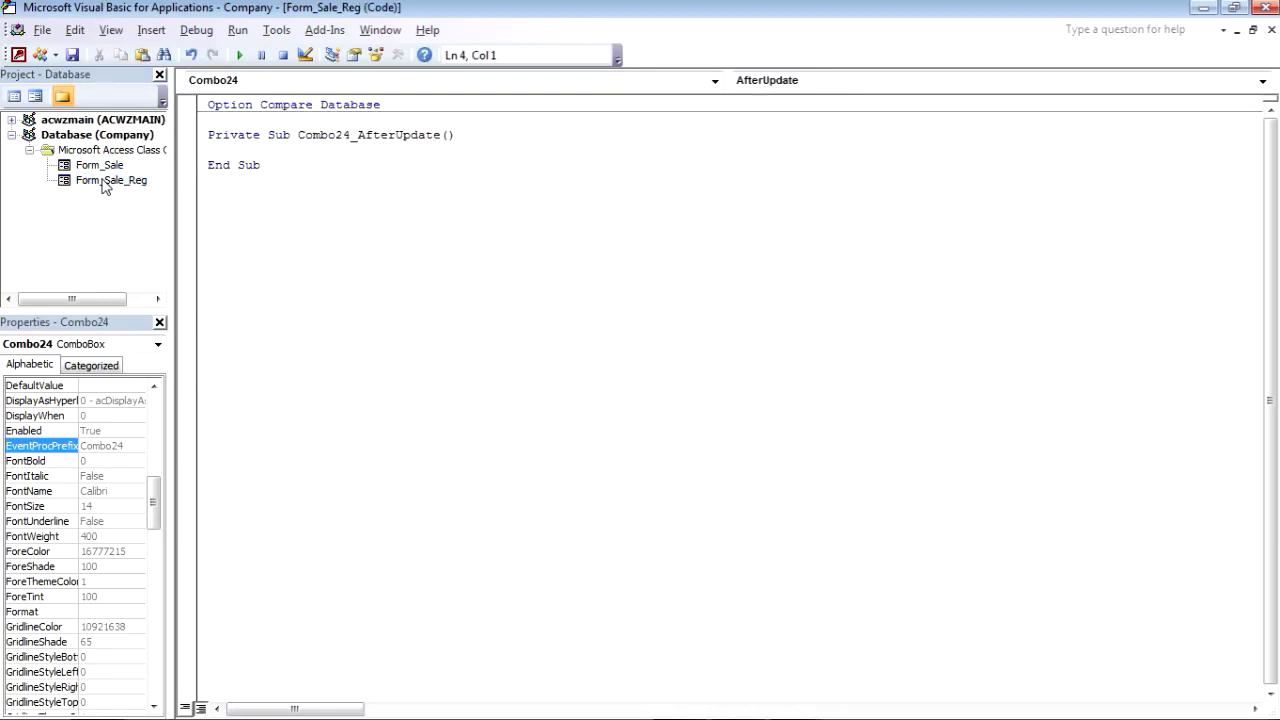
pyautogui.click(326, 164)
pyautogui.click(289, 151)
pyautogui.hotkey('ctrl', 'v')
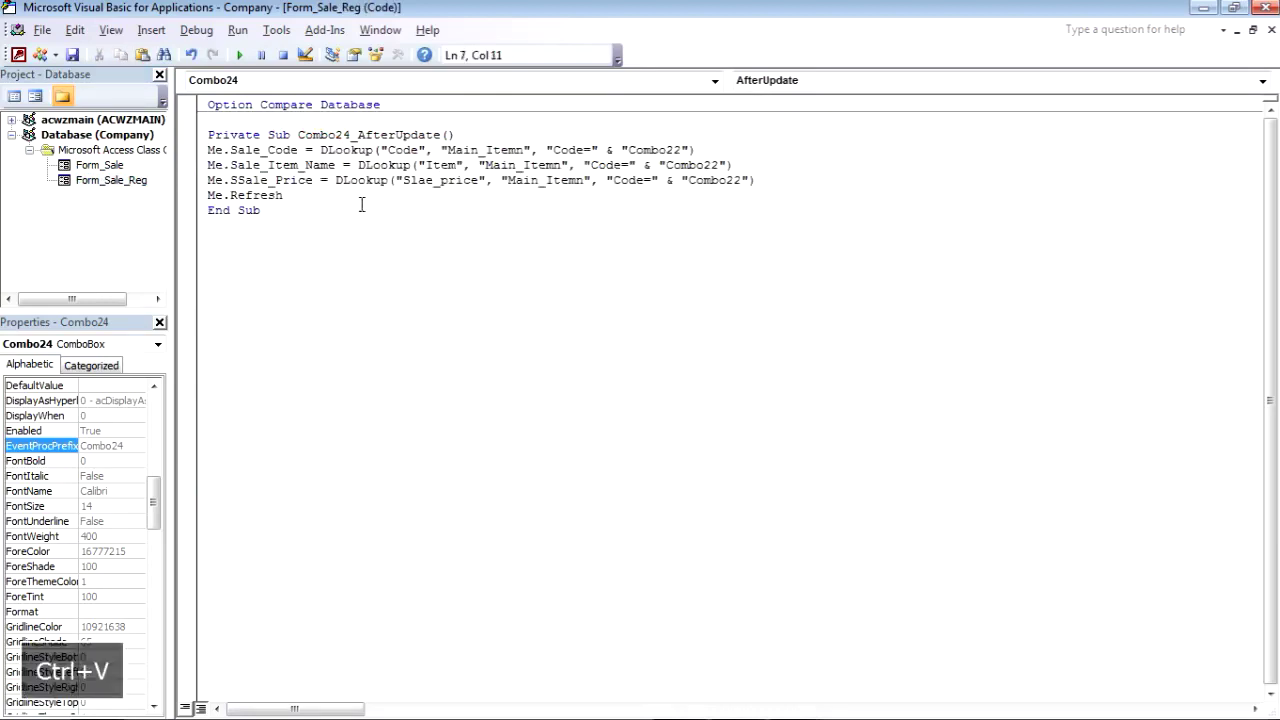
# Restore the code window to a smaller size below the subform's fields and highlight DLookup in the Sale_Code line
pyautogui.click(1233, 8)
pyautogui.moveTo(604, 251); pyautogui.dragTo(587, 499)
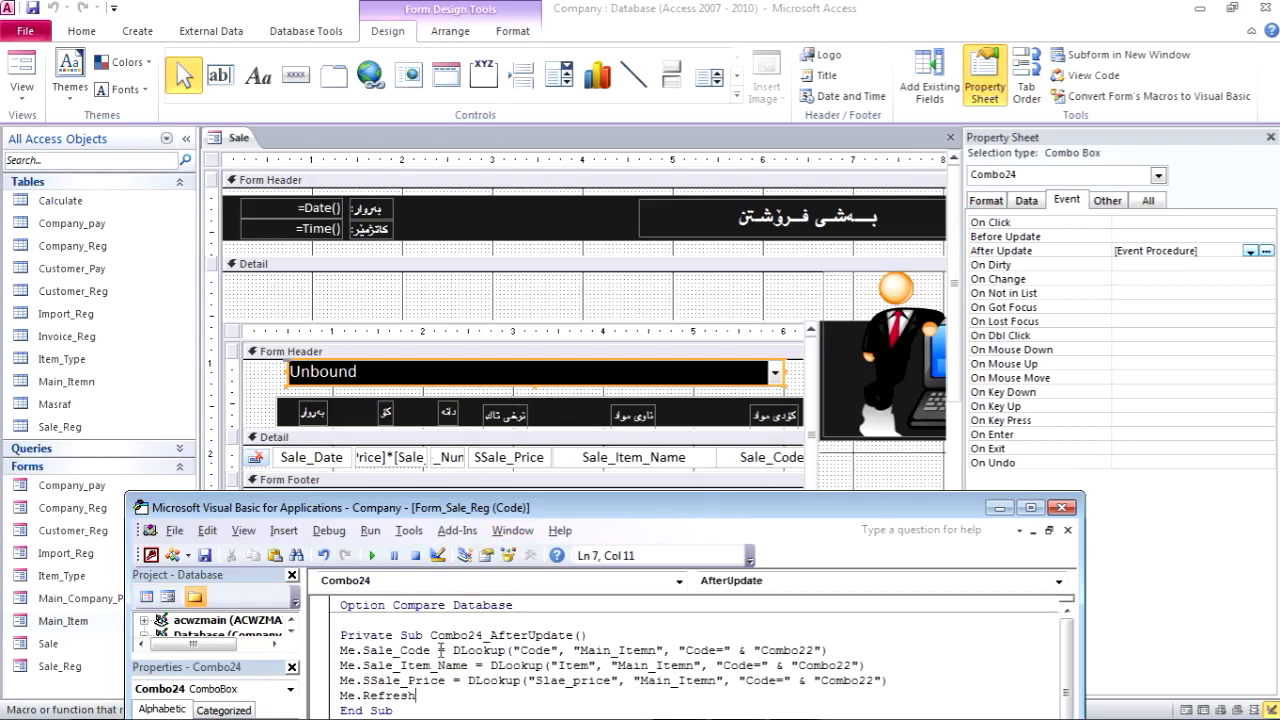
pyautogui.moveTo(506, 651); pyautogui.dragTo(455, 651)
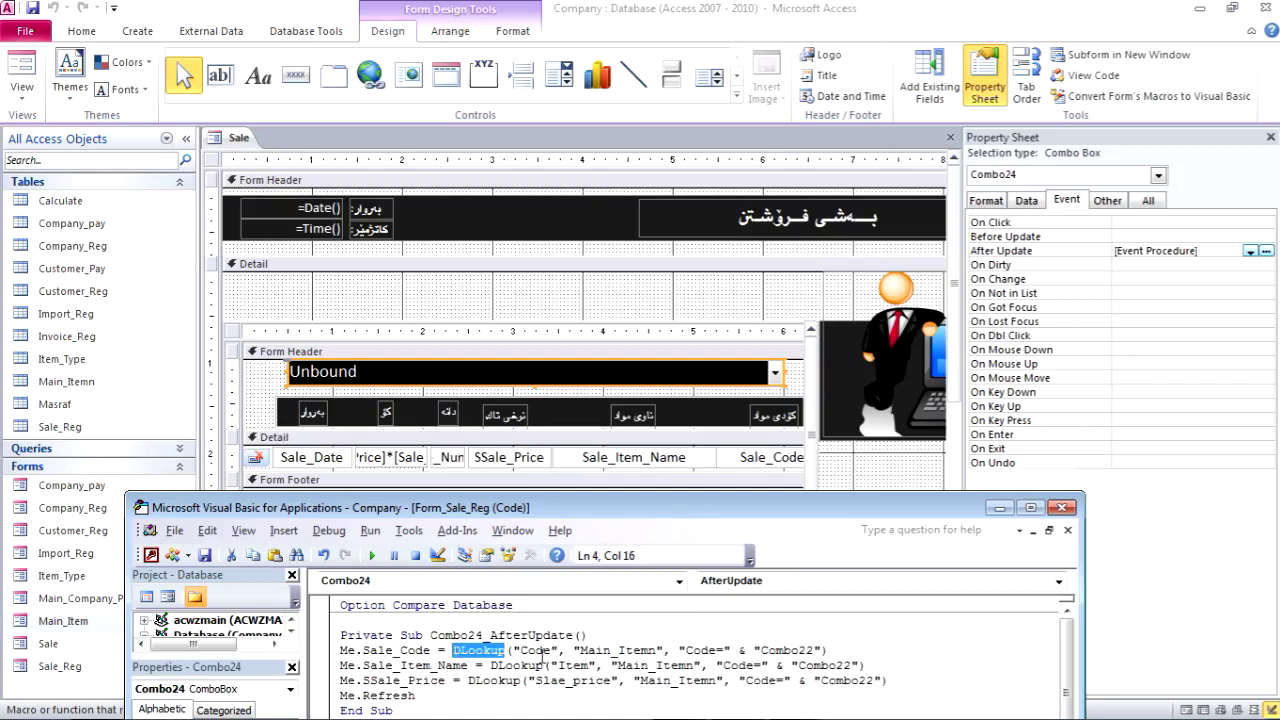
# Check the Slae_price column in the Main_Itemn table, close the table and return to the Form_Sale_Reg code
pyautogui.doubleClick(75, 384)
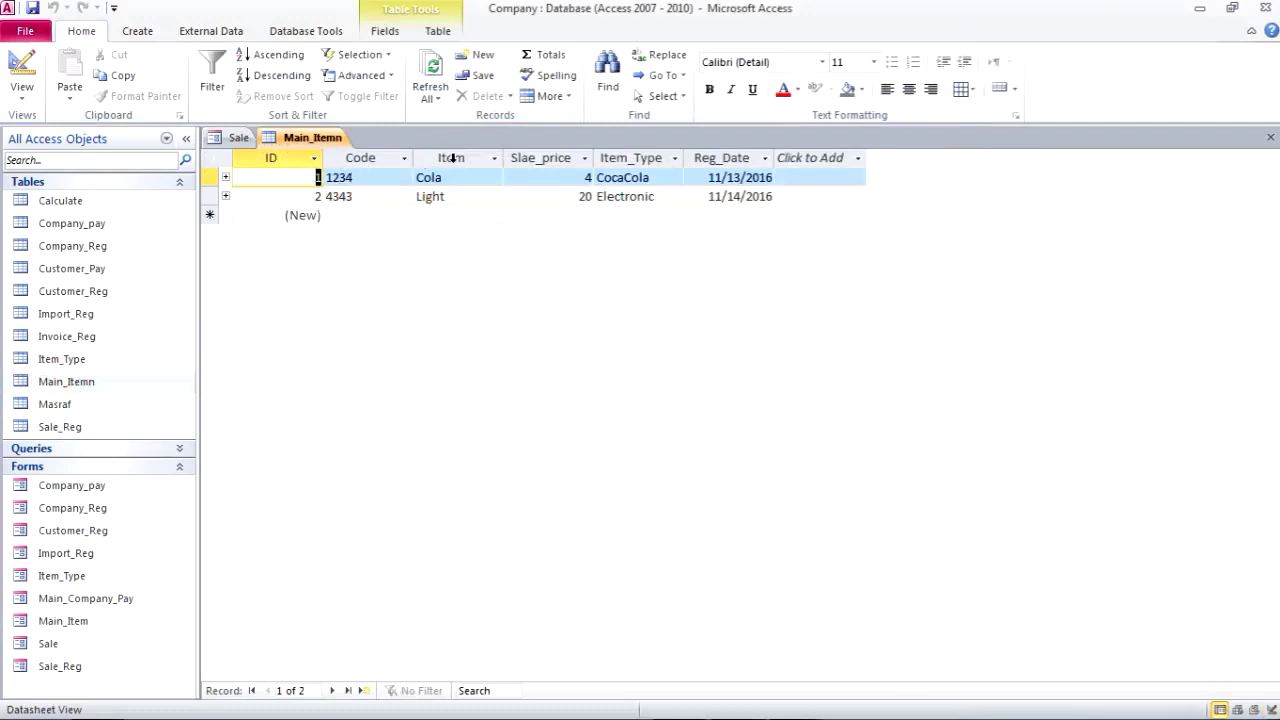
pyautogui.click(540, 159)
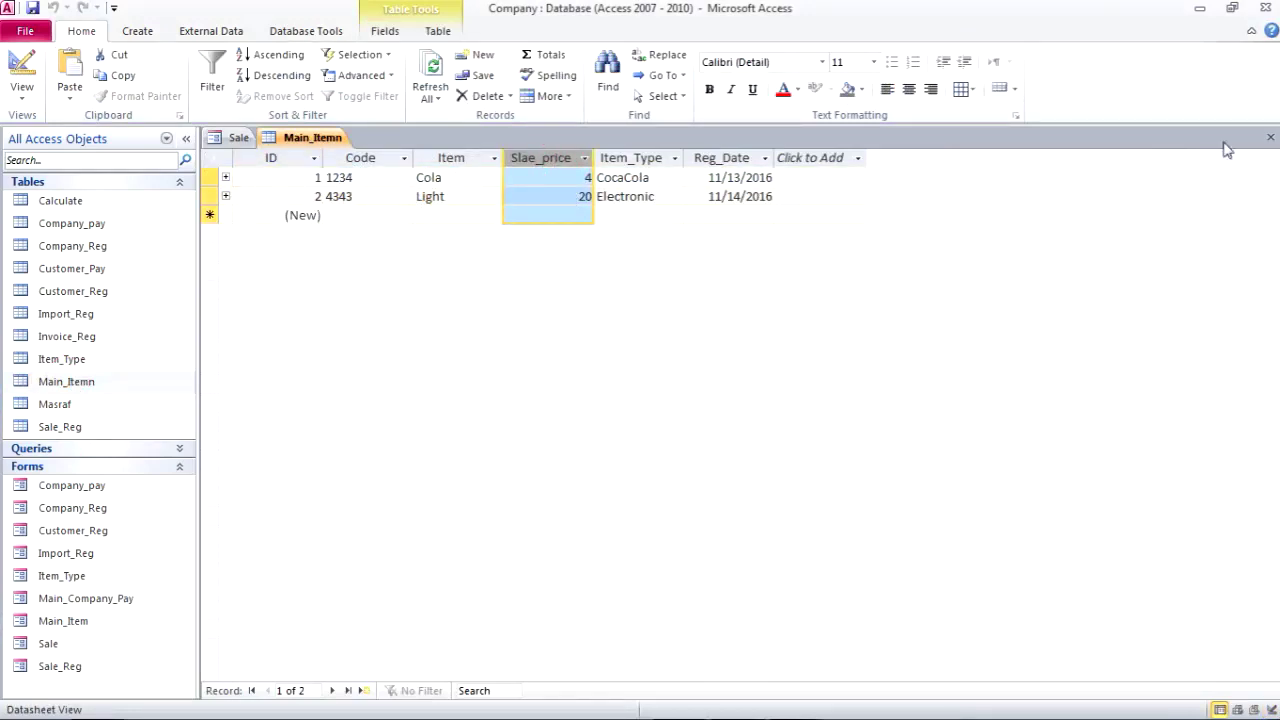
pyautogui.click(1271, 139)
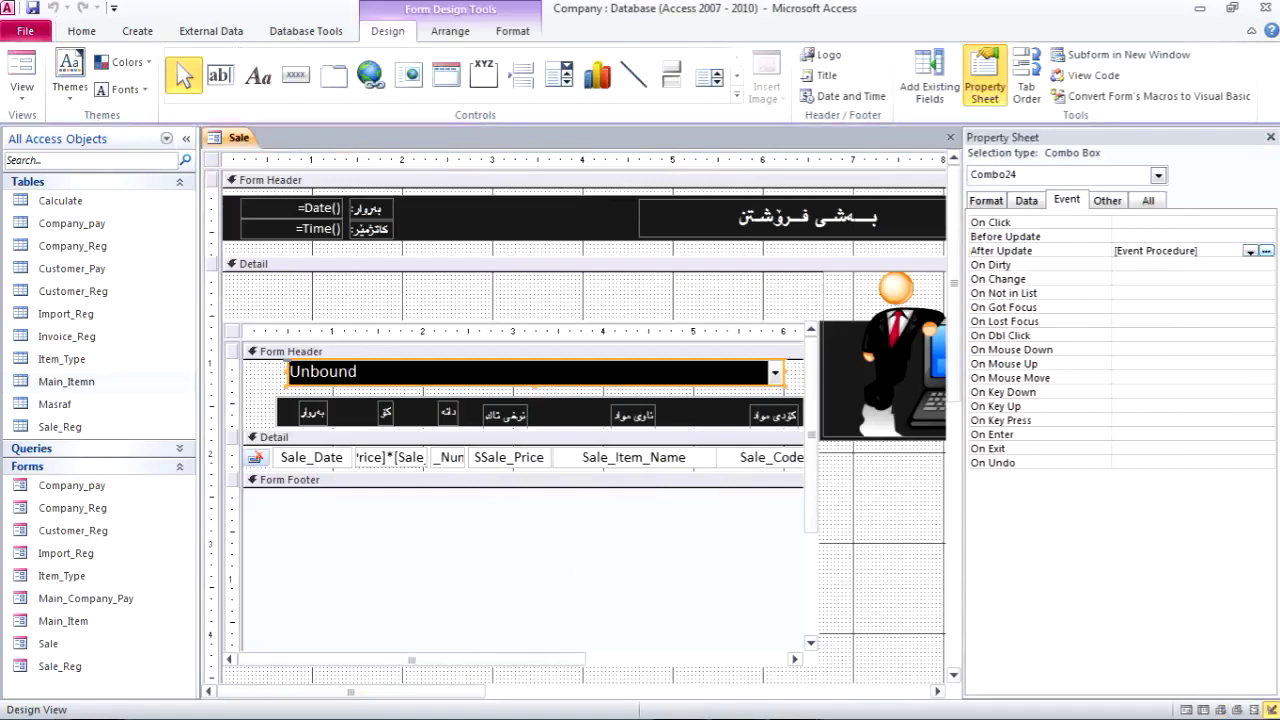
pyautogui.click(787, 716)
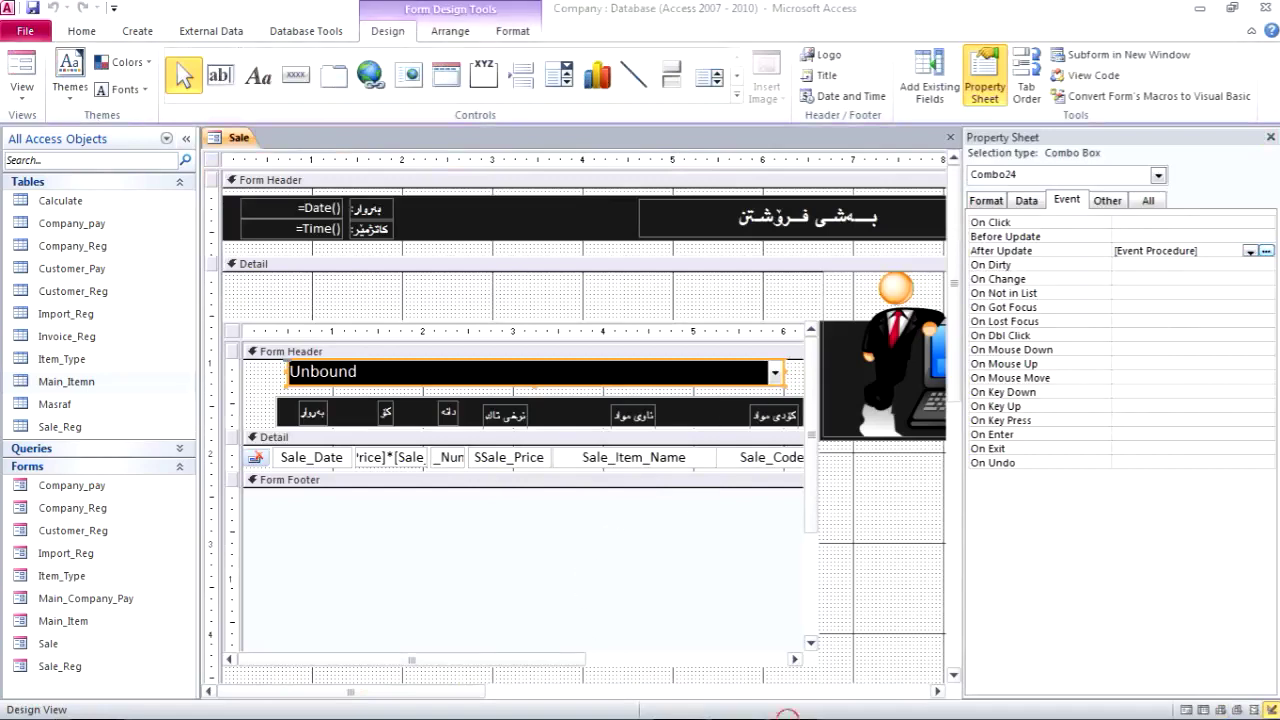
pyautogui.moveTo(783, 712)
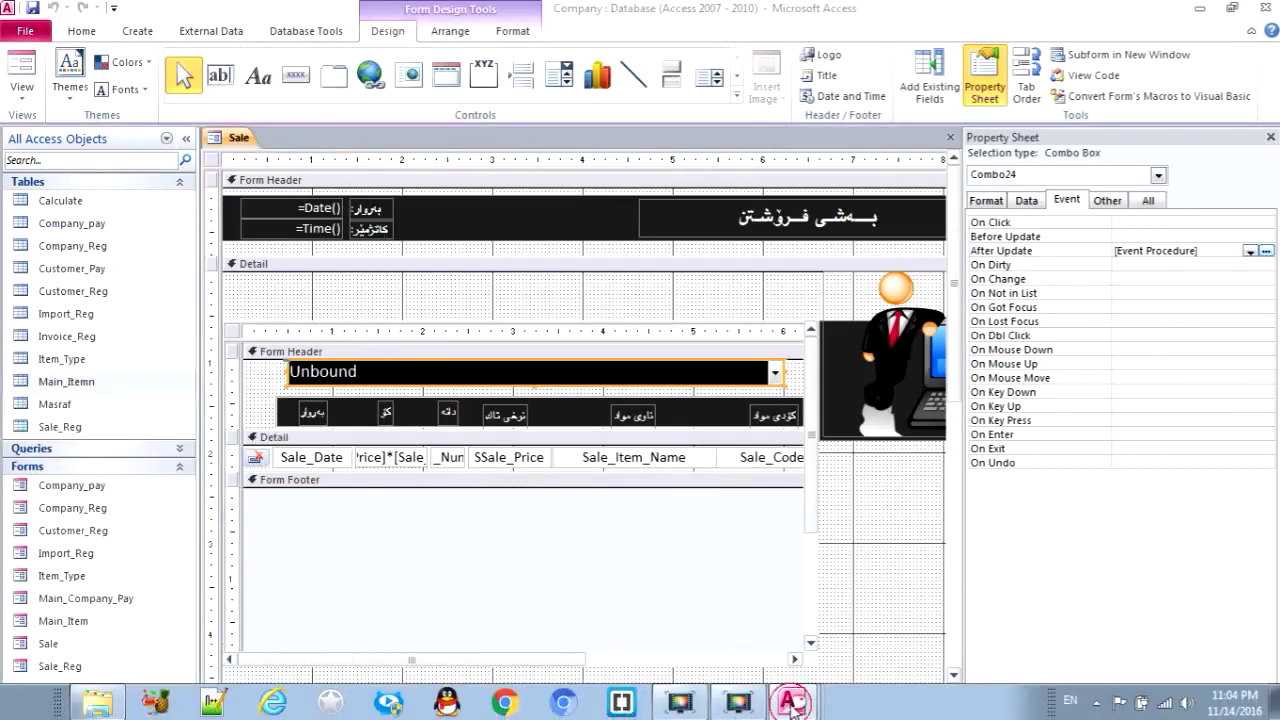
pyautogui.click(781, 664)
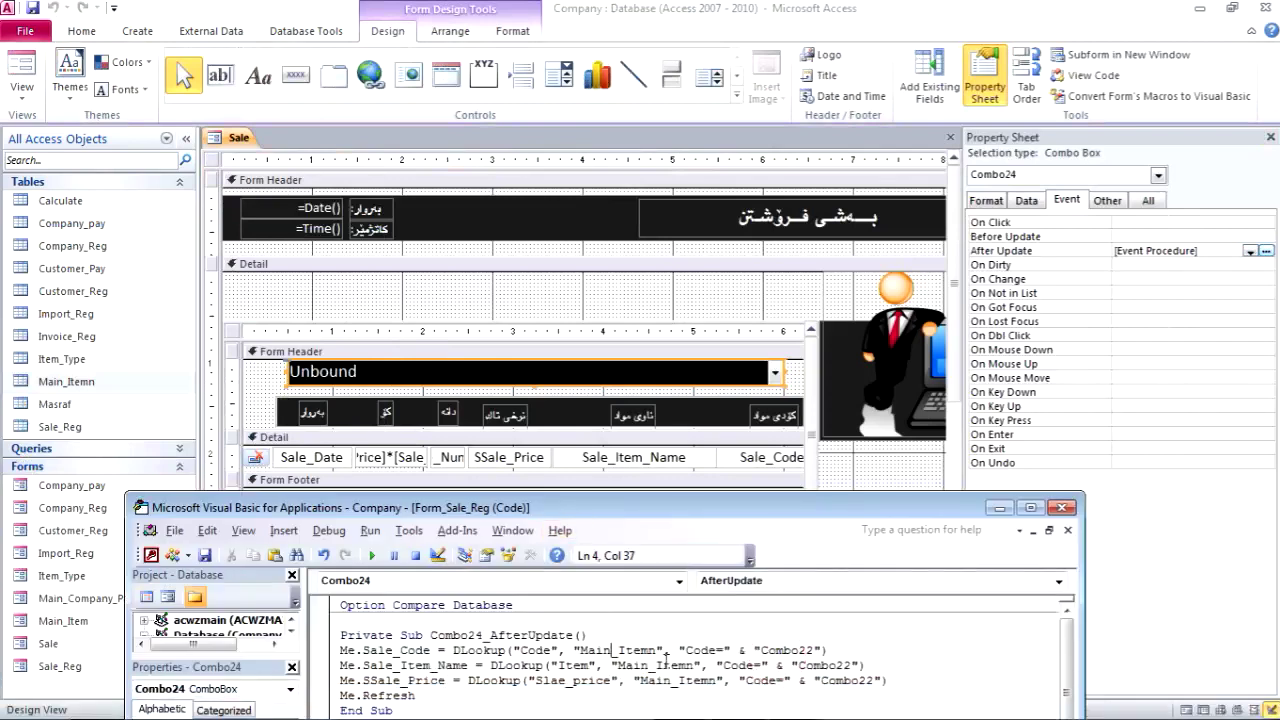
# Compare the table, field and target names in the Combo24_AfterUpdate DLookup lines with the subform's fields
pyautogui.moveTo(565, 650); pyautogui.dragTo(677, 650)
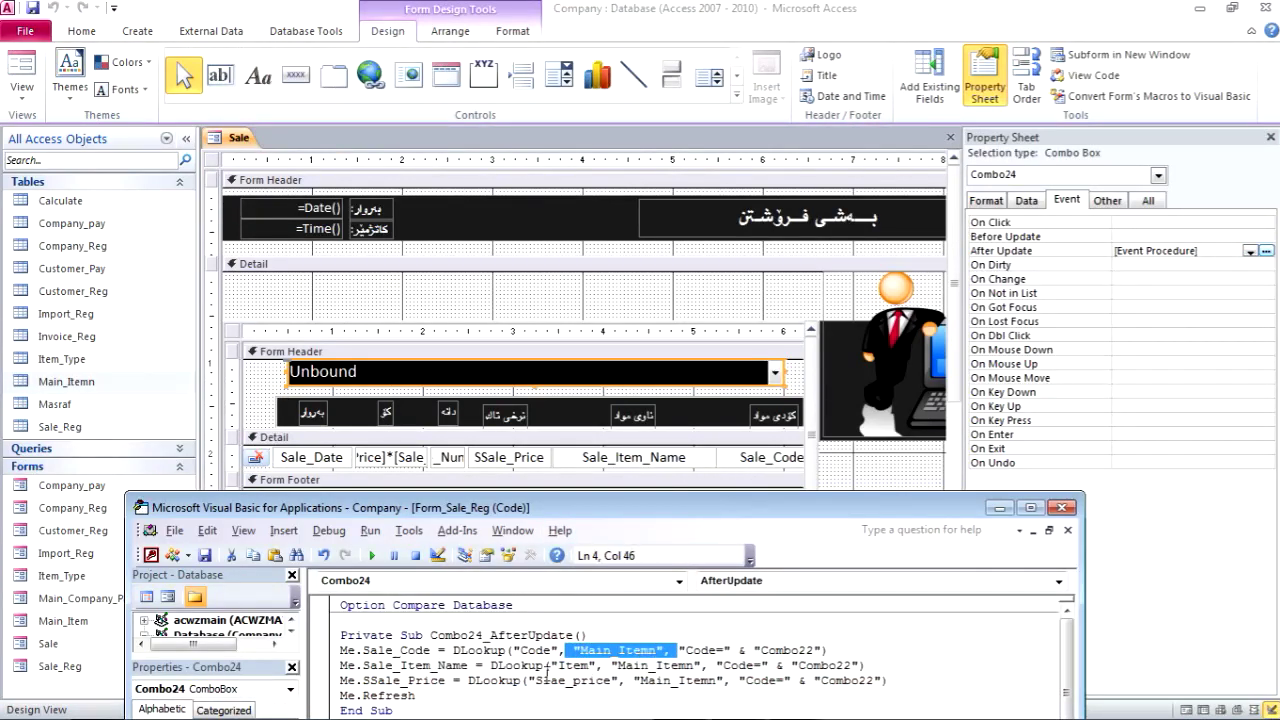
pyautogui.moveTo(518, 650); pyautogui.dragTo(538, 650)
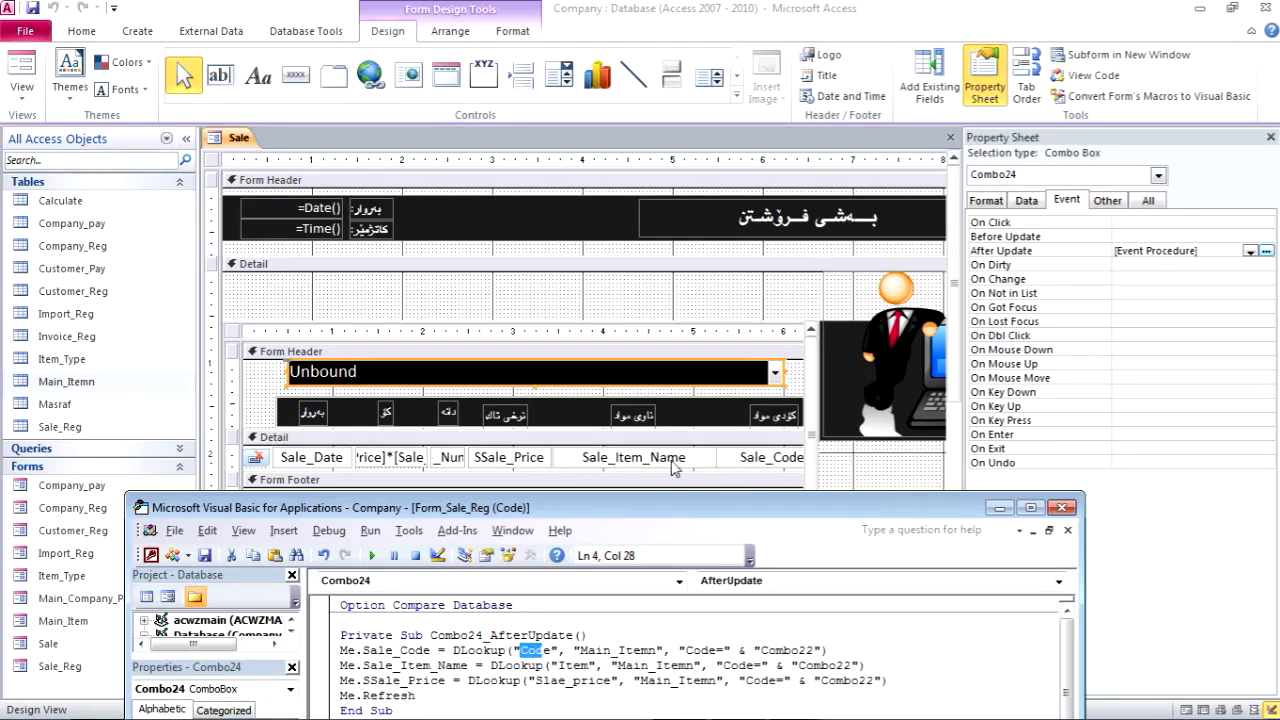
pyautogui.moveTo(467, 666); pyautogui.dragTo(369, 666)
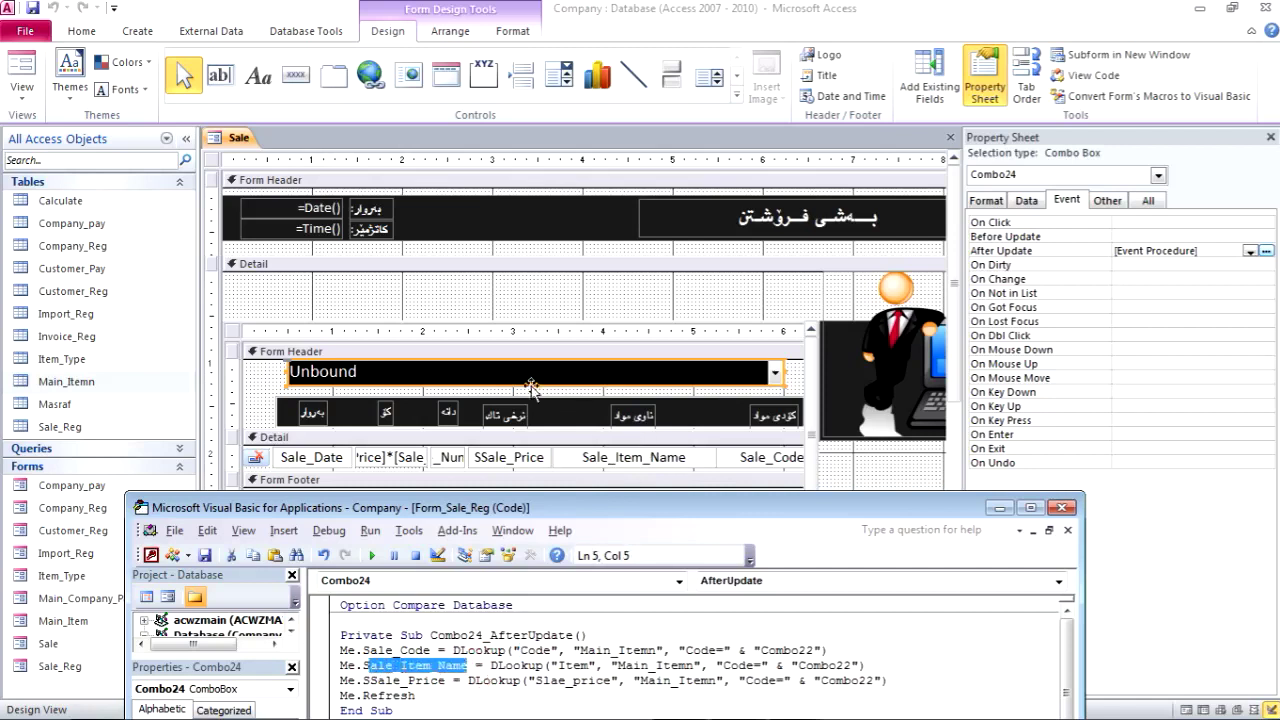
pyautogui.moveTo(590, 666); pyautogui.dragTo(557, 666)
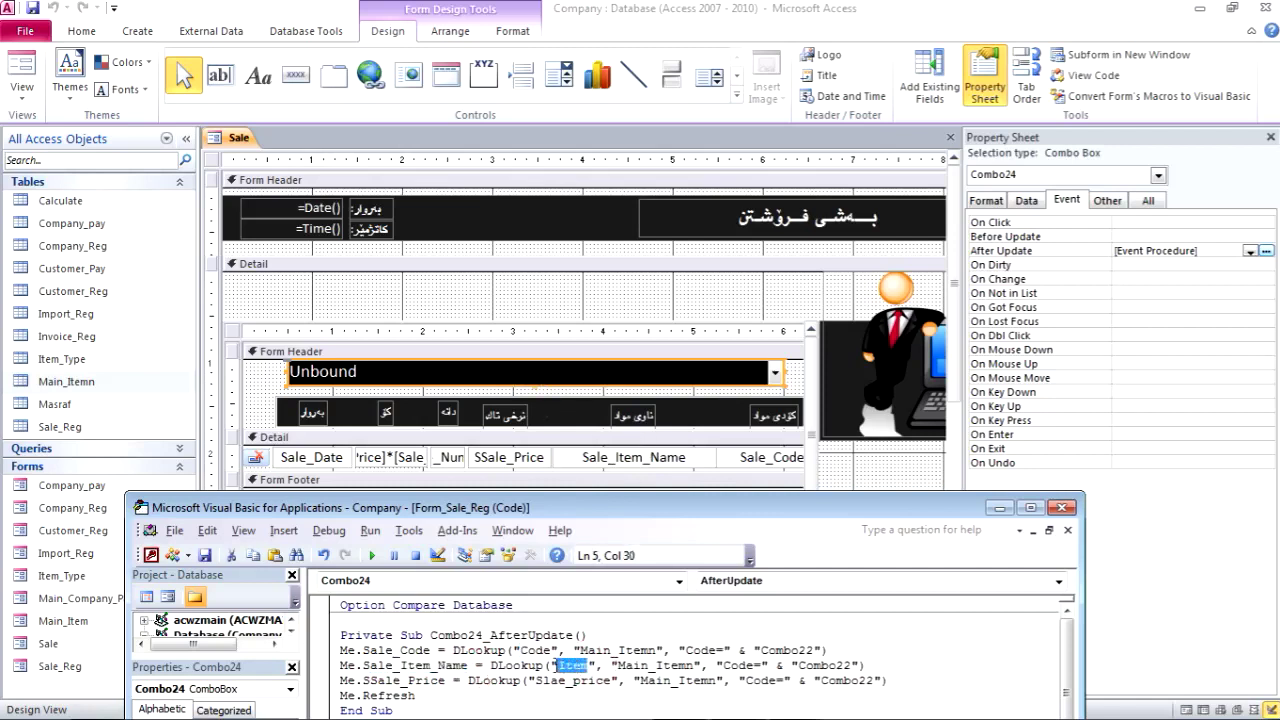
pyautogui.click(407, 682)
# Place the code window over the form's upper part and examine the Sale_Code line's DLookup arguments and quotation marks
pyautogui.moveTo(547, 508); pyautogui.dragTo(559, 180)
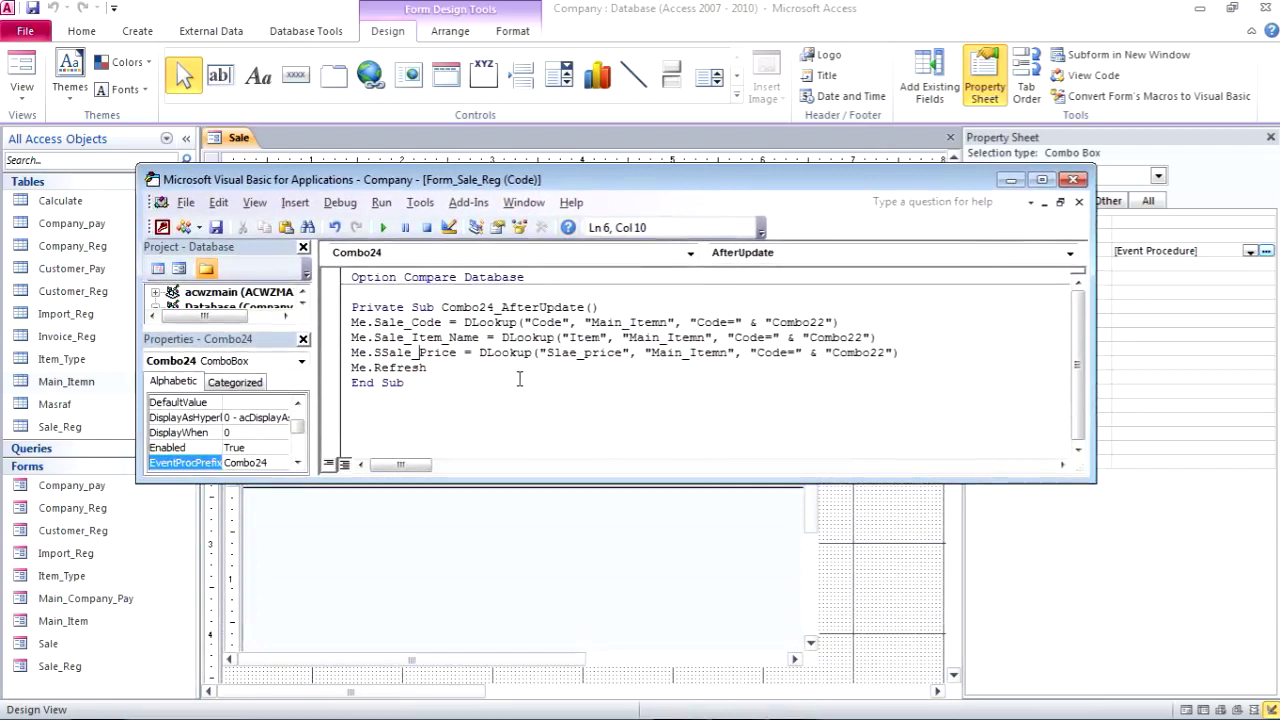
pyautogui.click(474, 419)
pyautogui.hotkey('ctrl', '=')
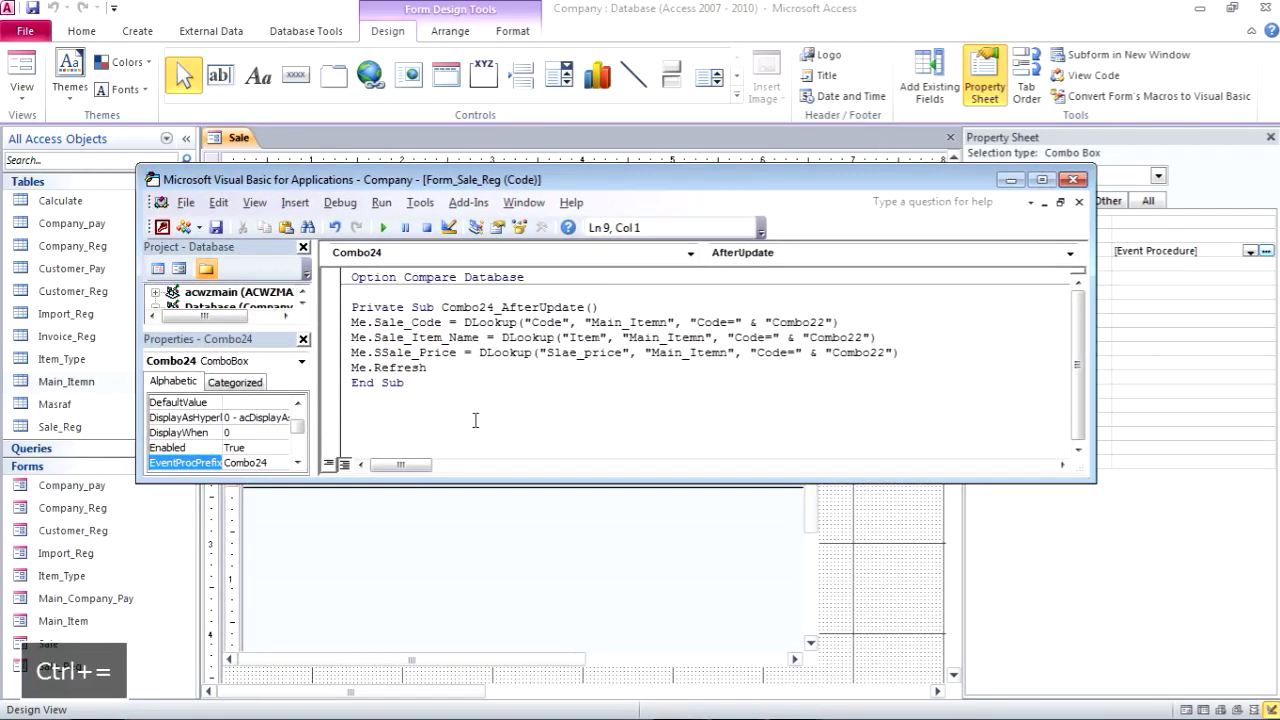
pyautogui.press('alt')
pyautogui.click(455, 335)
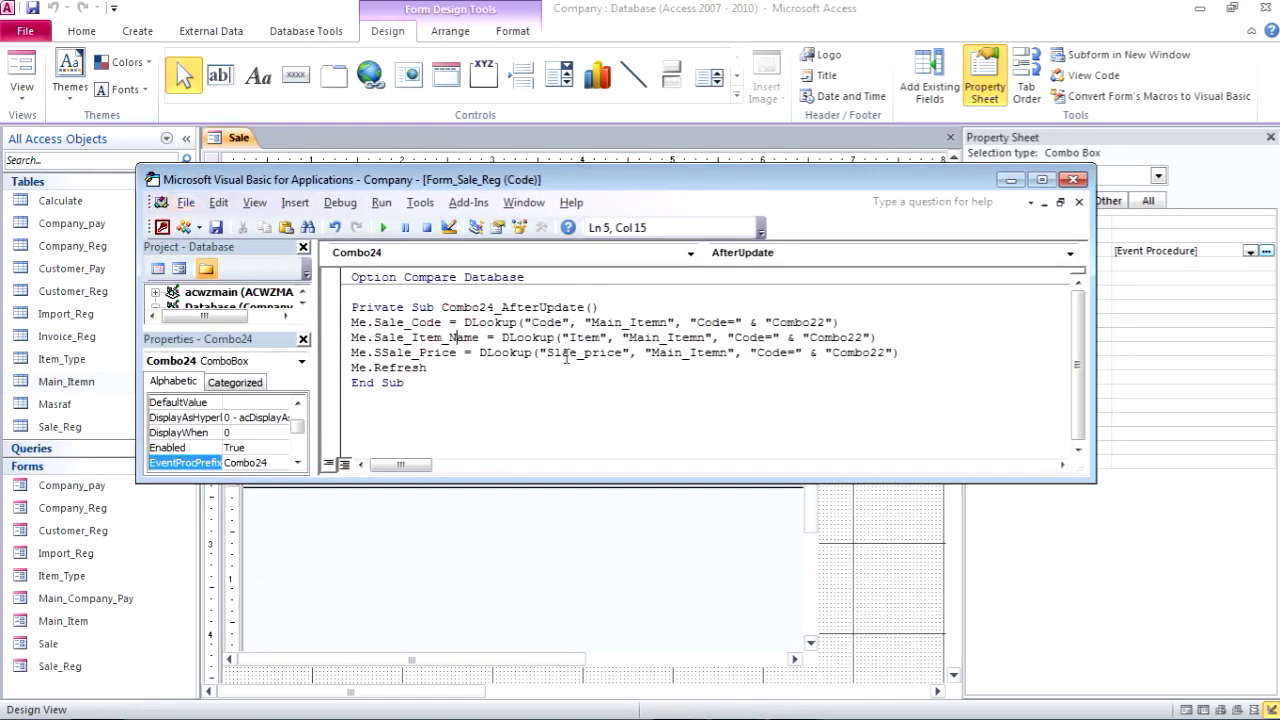
pyautogui.click(500, 383)
pyautogui.moveTo(533, 322); pyautogui.dragTo(523, 323)
pyautogui.write('"')
pyautogui.click(547, 322)
pyautogui.moveTo(663, 322); pyautogui.dragTo(613, 323)
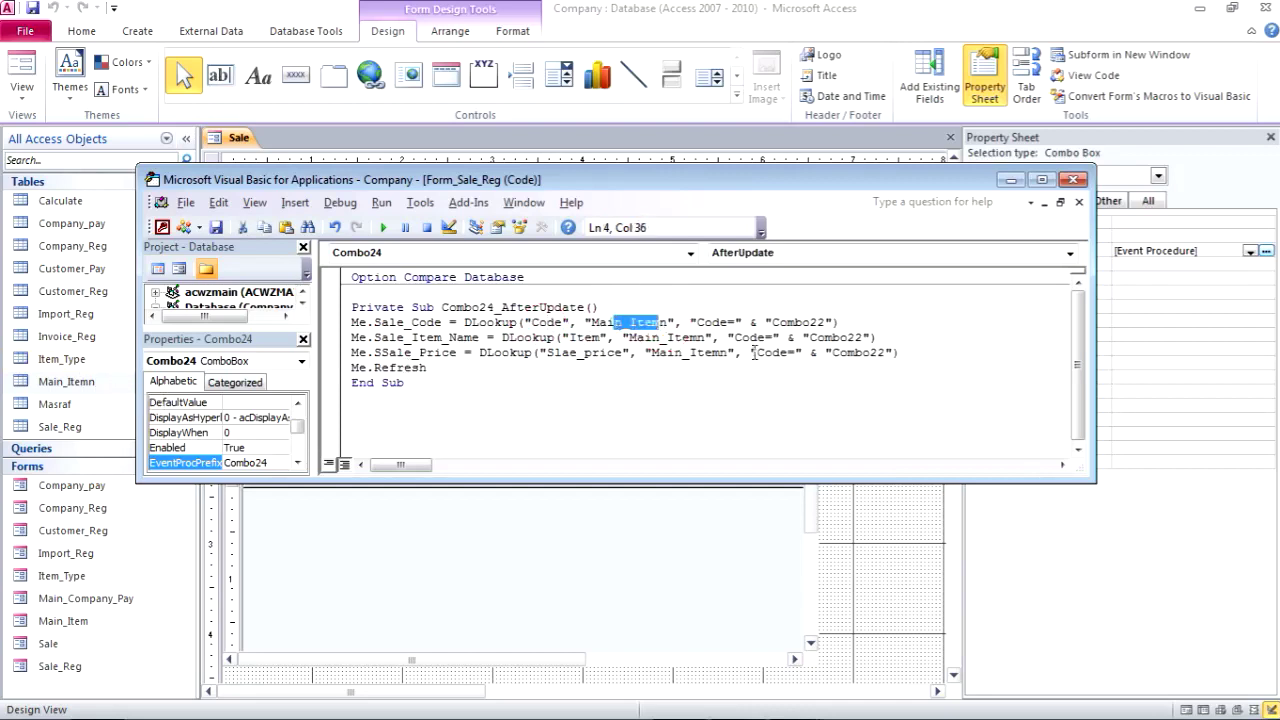
pyautogui.click(555, 323)
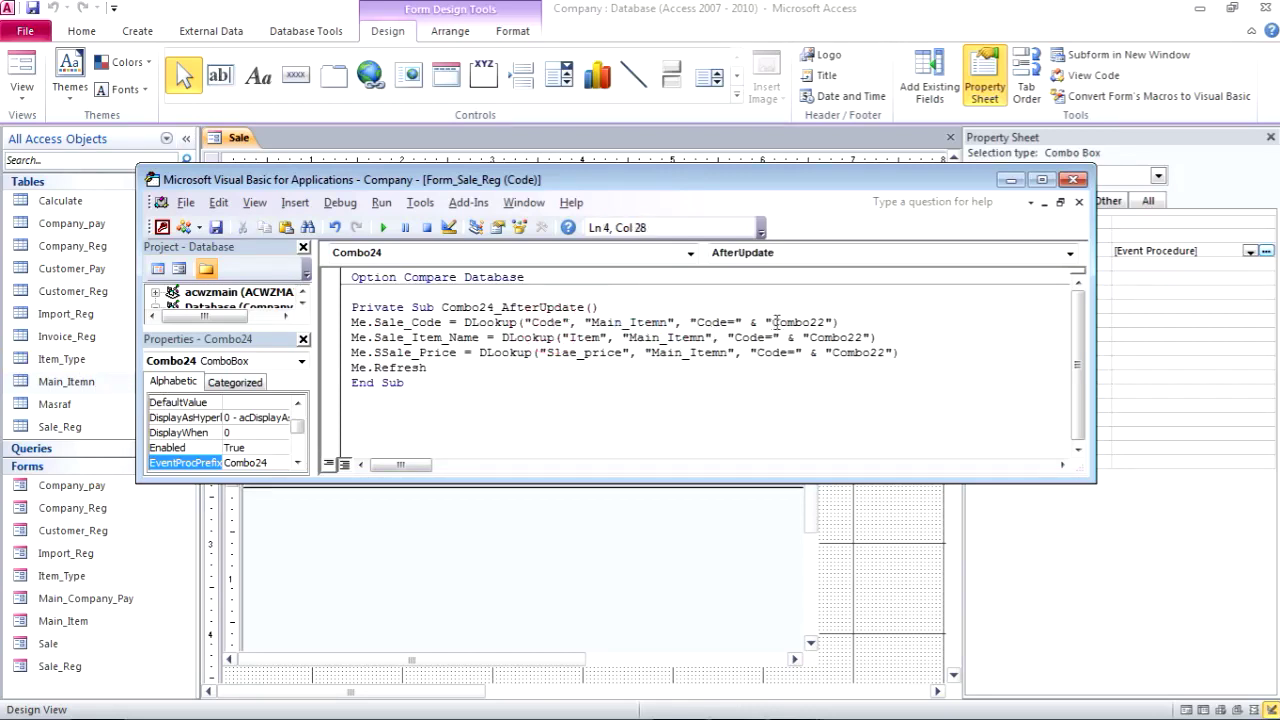
# Replace Combo22 with Combo24 in the criteria of all three DLookup lines and recheck the procedure's names
pyautogui.moveTo(818, 322); pyautogui.dragTo(827, 322)
pyautogui.write('4')
pyautogui.moveTo(858, 337); pyautogui.dragTo(885, 352)
pyautogui.write('44')
pyautogui.moveTo(495, 307); pyautogui.dragTo(487, 307)
pyautogui.click(583, 350)
pyautogui.moveTo(374, 337); pyautogui.dragTo(471, 337)
# Close the code window, reopen Combo24's After Update procedure, save the code and minimize the window
pyautogui.moveTo(562, 180); pyautogui.dragTo(577, 252)
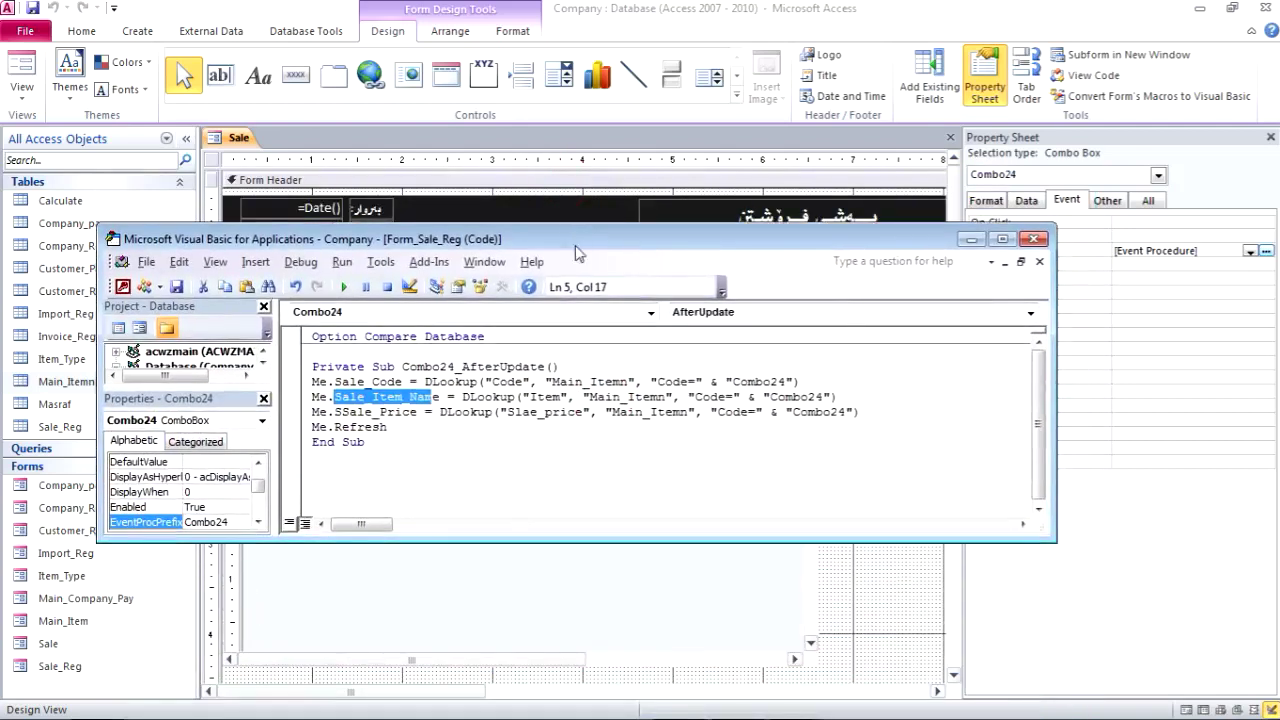
pyautogui.click(1033, 240)
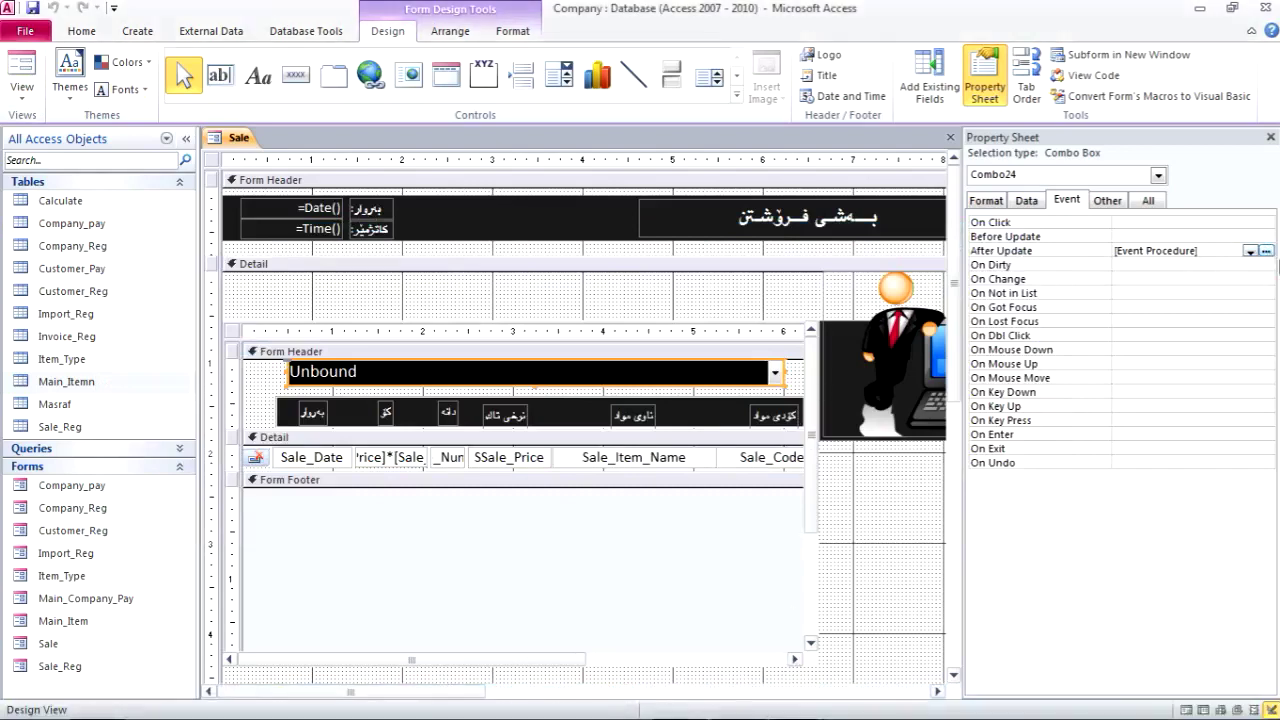
pyautogui.click(1267, 252)
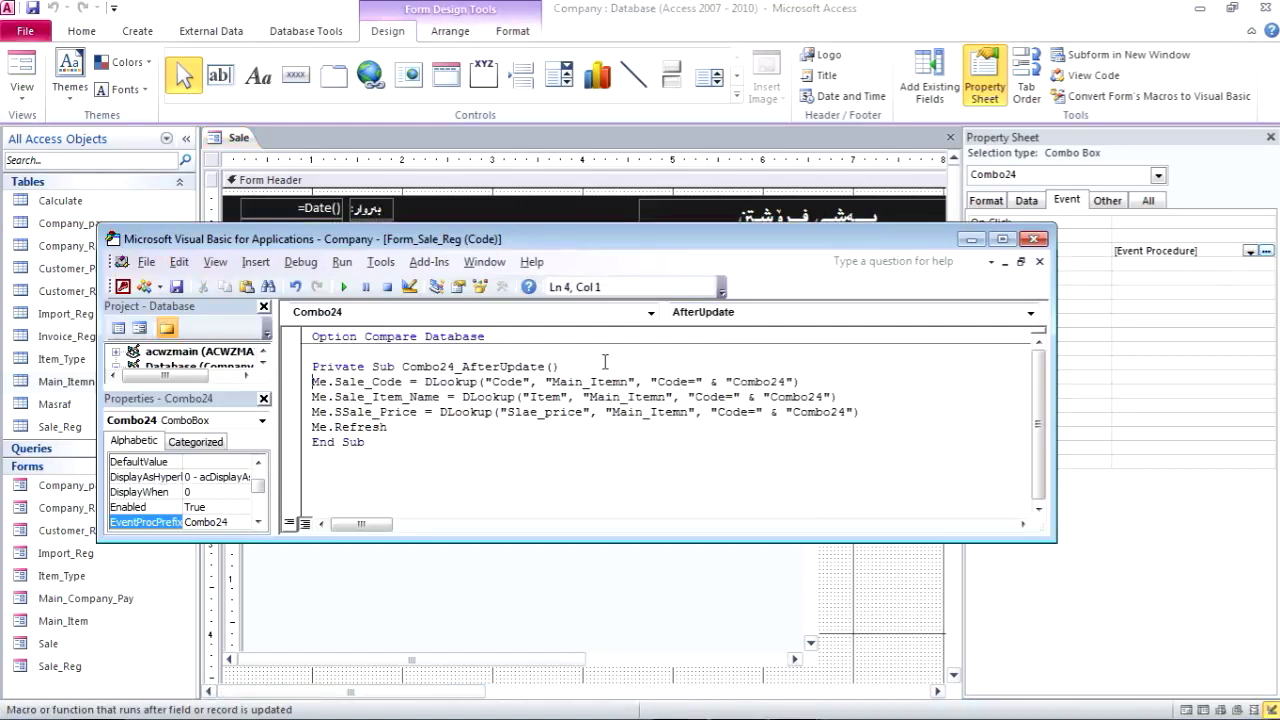
pyautogui.hotkey('ctrl', 's')
pyautogui.click(970, 240)
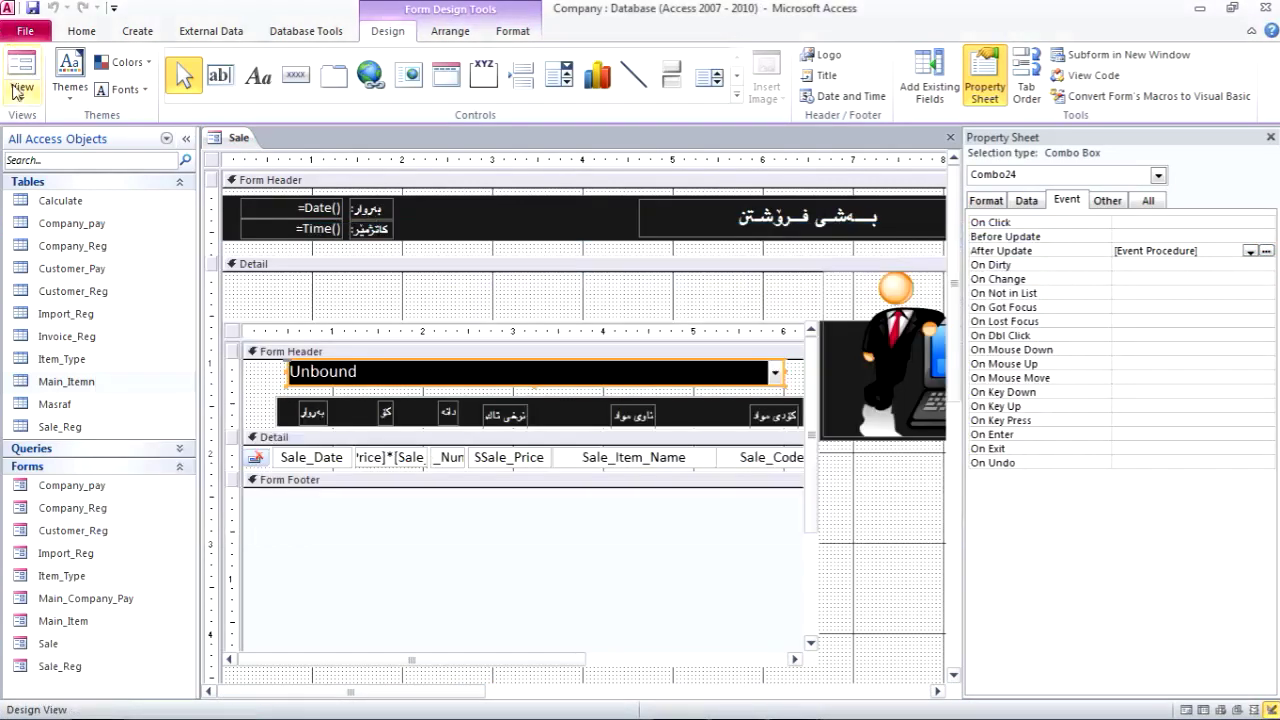
# Test the header combo box in Form View by choosing item 1234 (Cola), and return to Design View
pyautogui.click(16, 93)
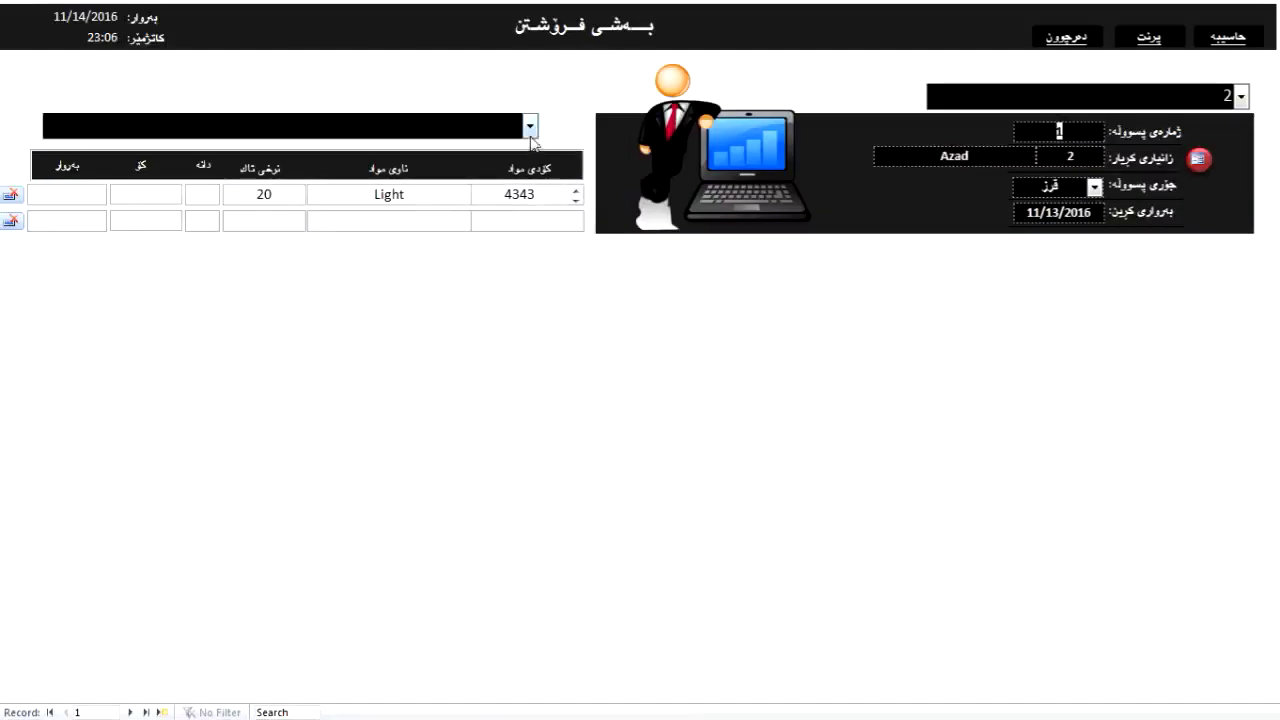
pyautogui.click(531, 126)
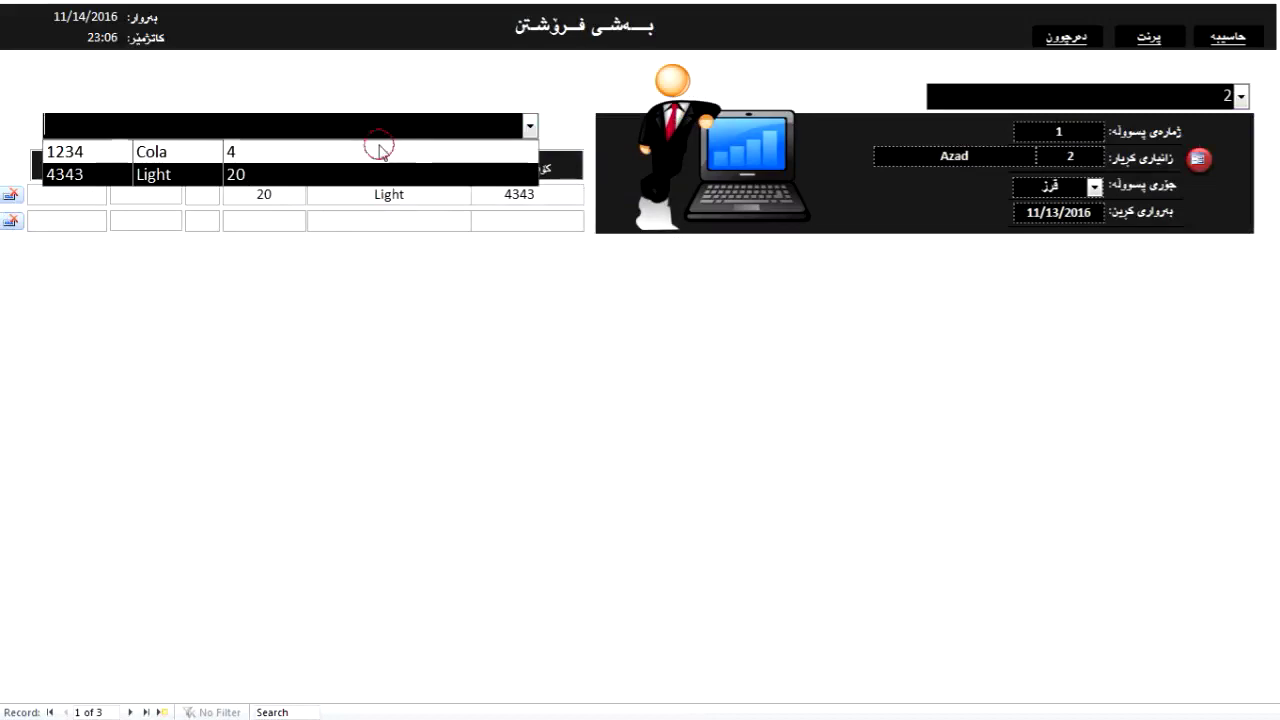
pyautogui.click(380, 150)
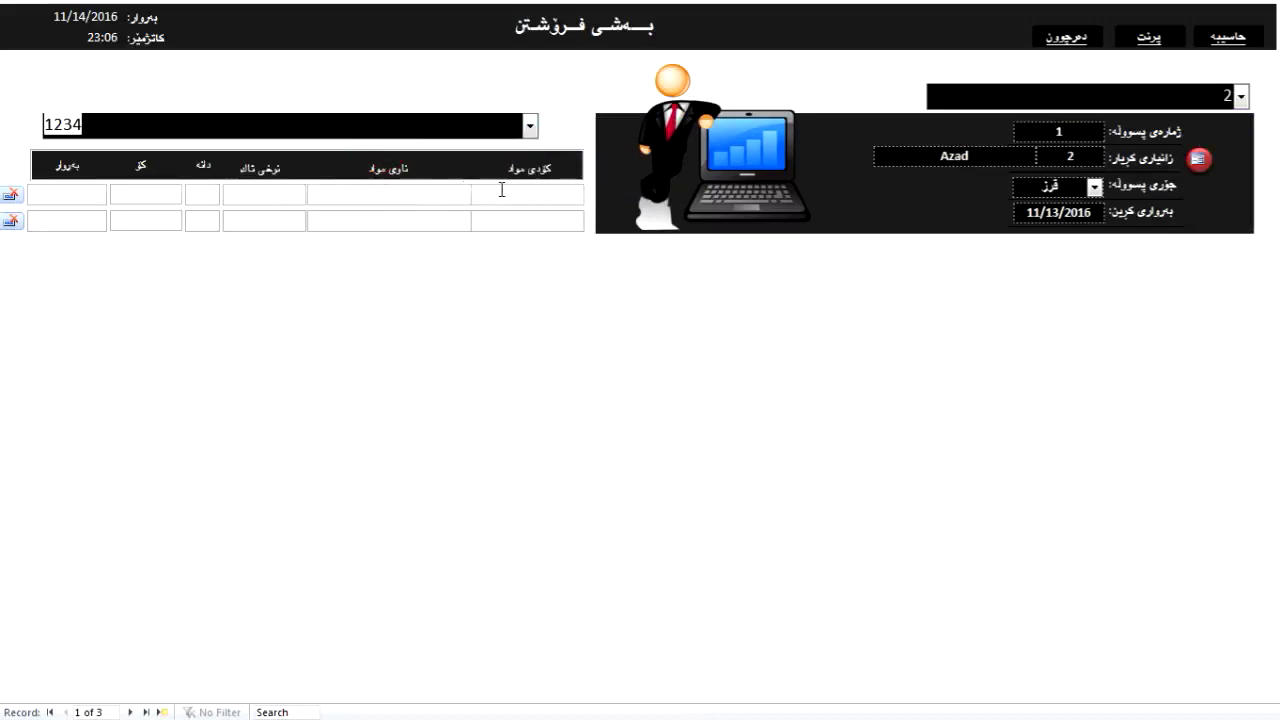
pyautogui.rightClick(565, 72)
pyautogui.click(603, 124)
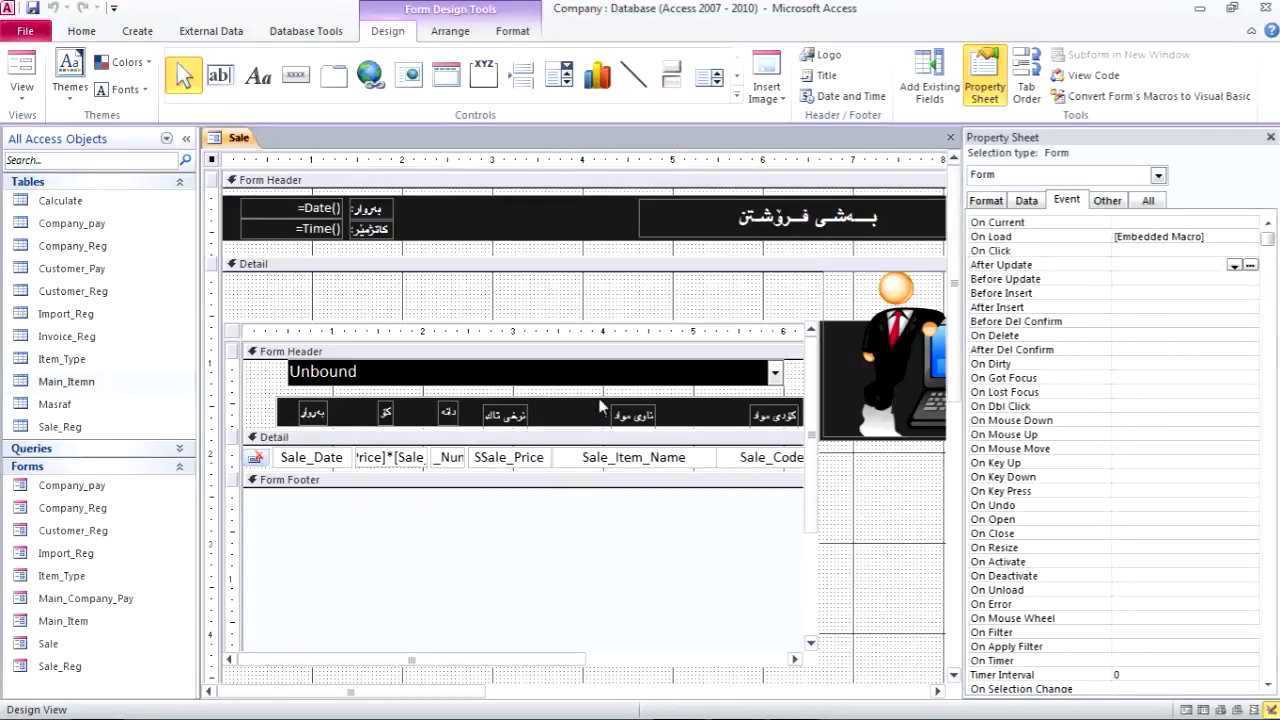
# In Combo24's Row Source query, move the ID column to the end so Code comes first, and save the updated SQL statement
pyautogui.click(590, 376)
pyautogui.click(590, 376)
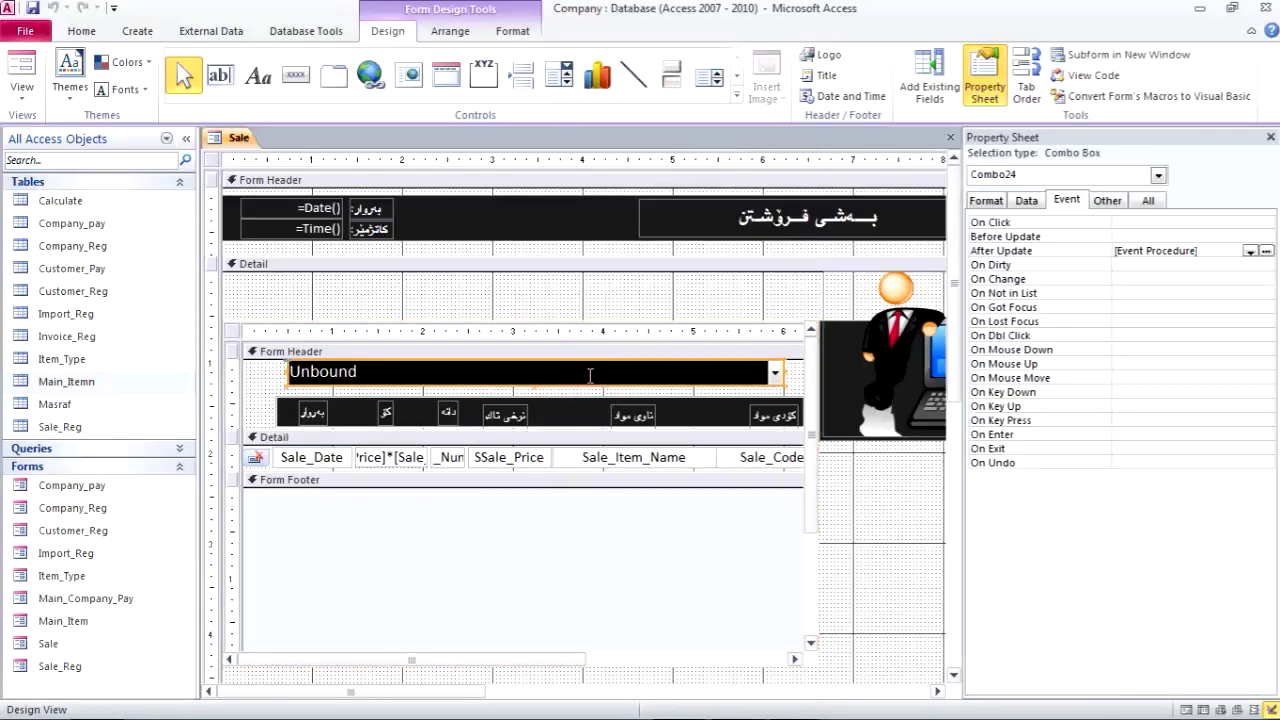
pyautogui.click(1030, 201)
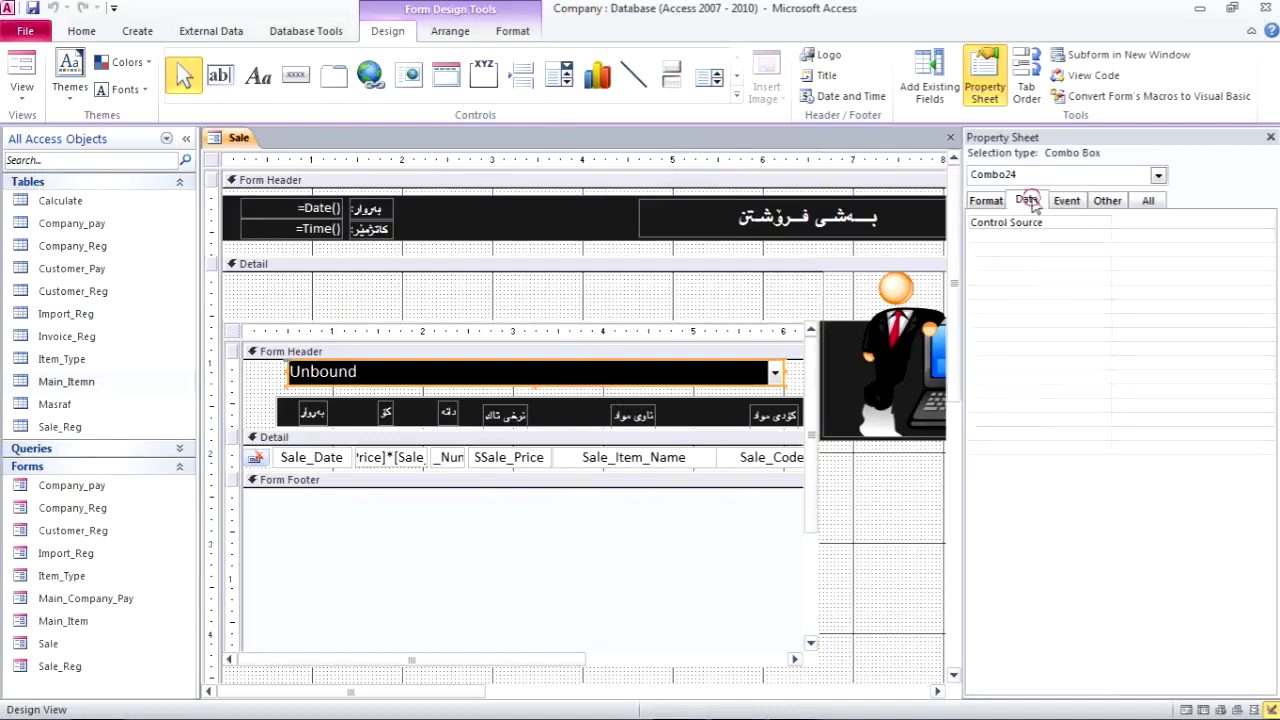
pyautogui.click(1237, 237)
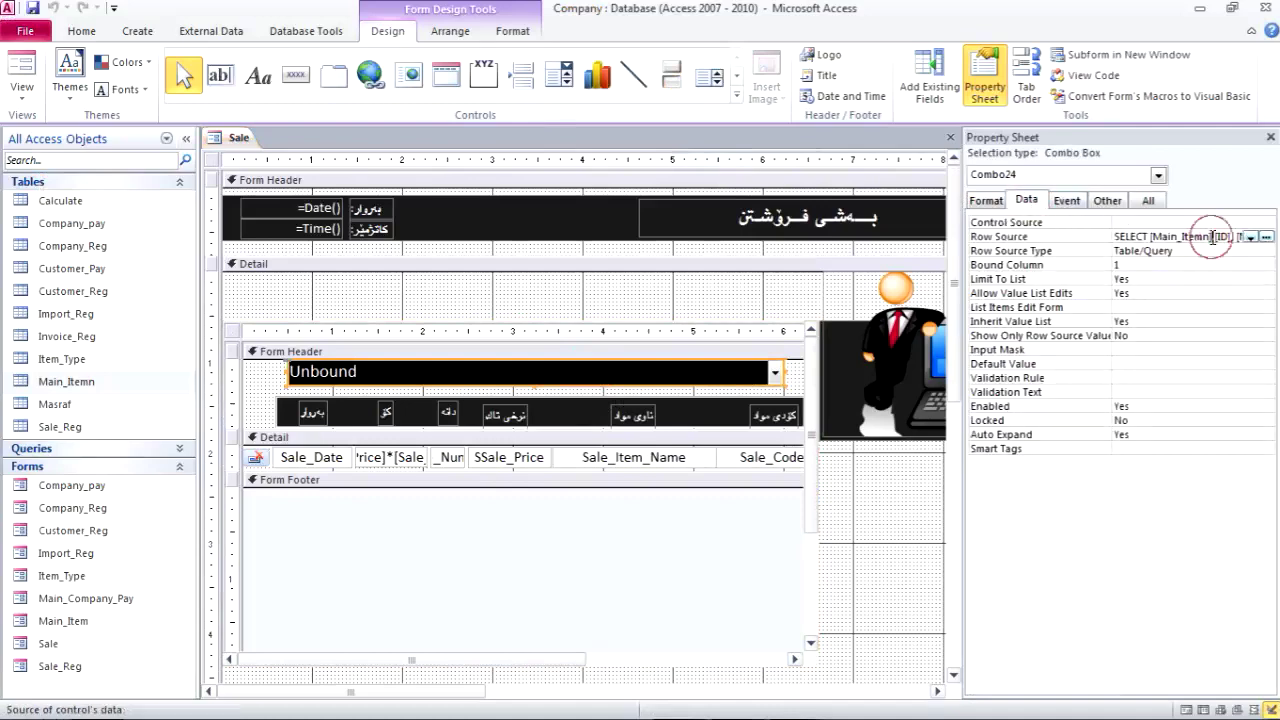
pyautogui.click(1265, 237)
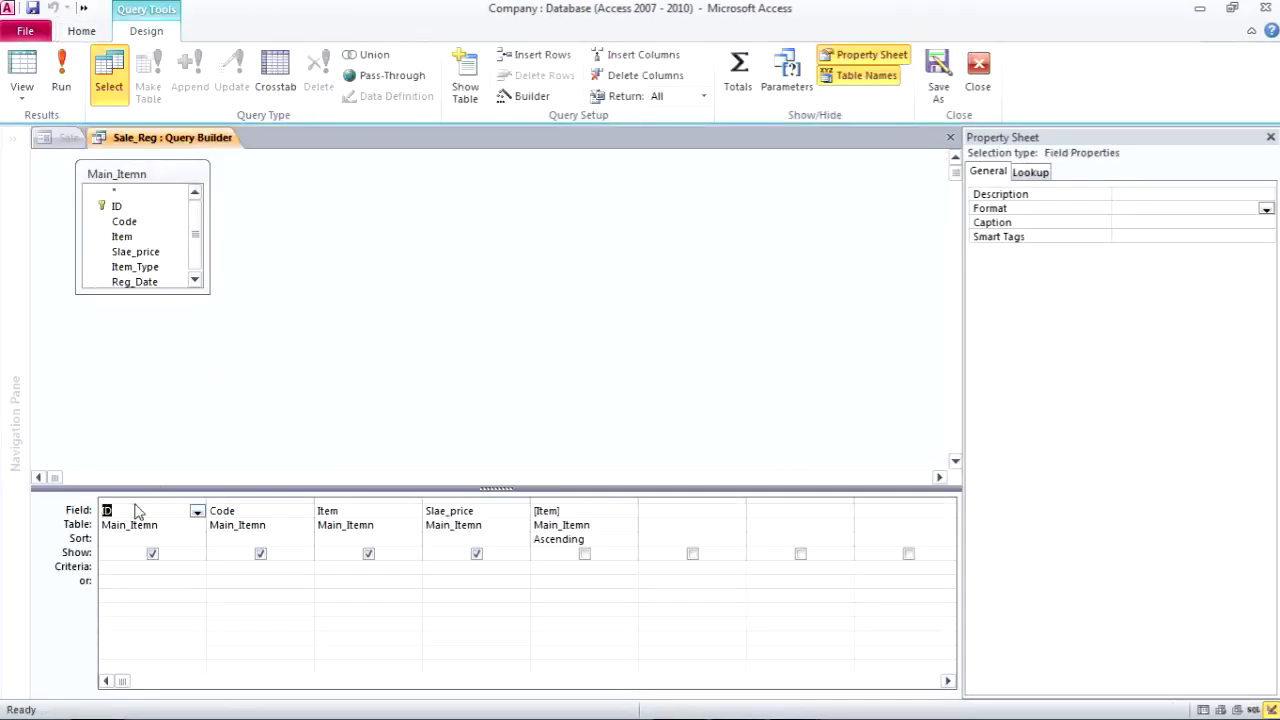
pyautogui.click(134, 499)
pyautogui.moveTo(134, 499); pyautogui.dragTo(428, 530)
pyautogui.click(548, 503)
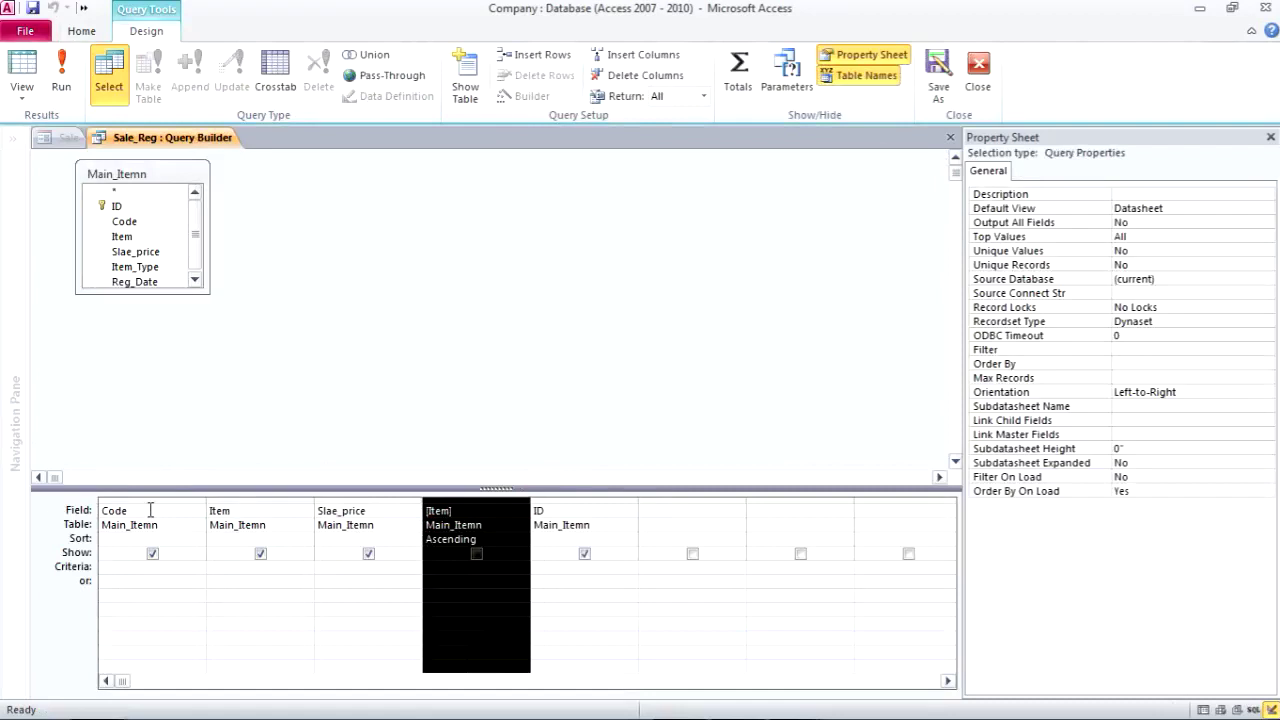
pyautogui.click(150, 511)
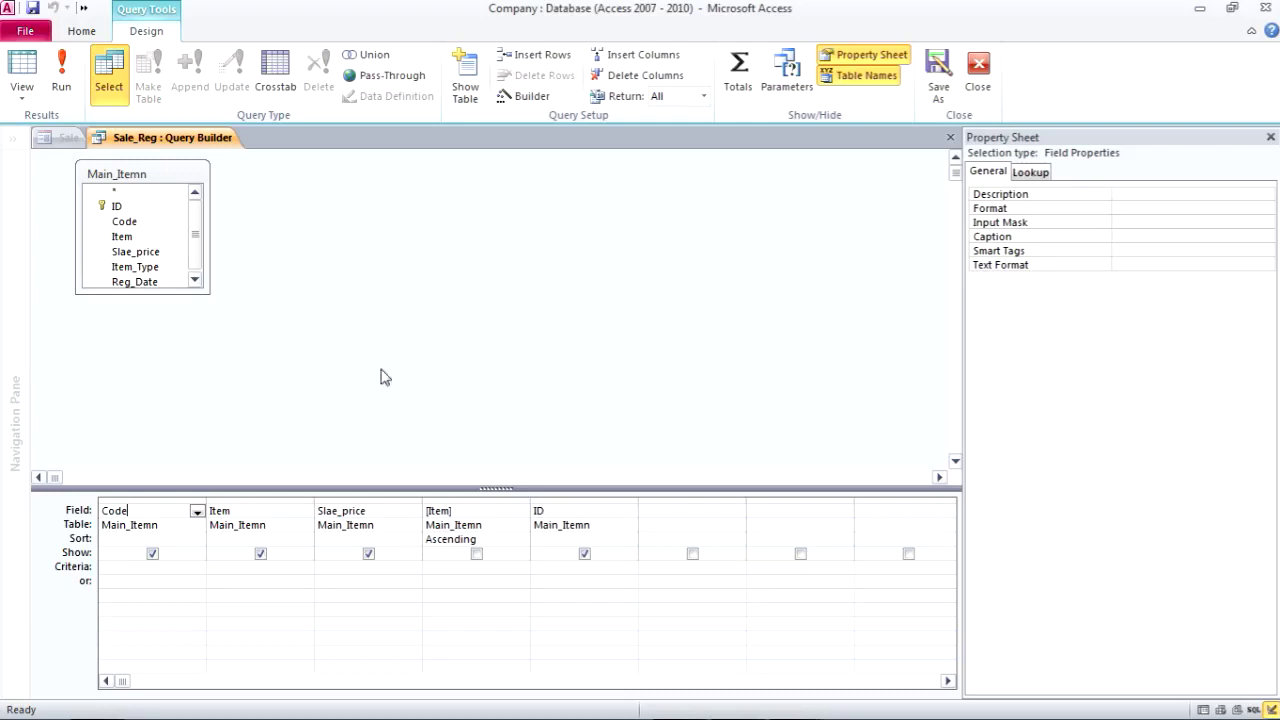
pyautogui.click(952, 140)
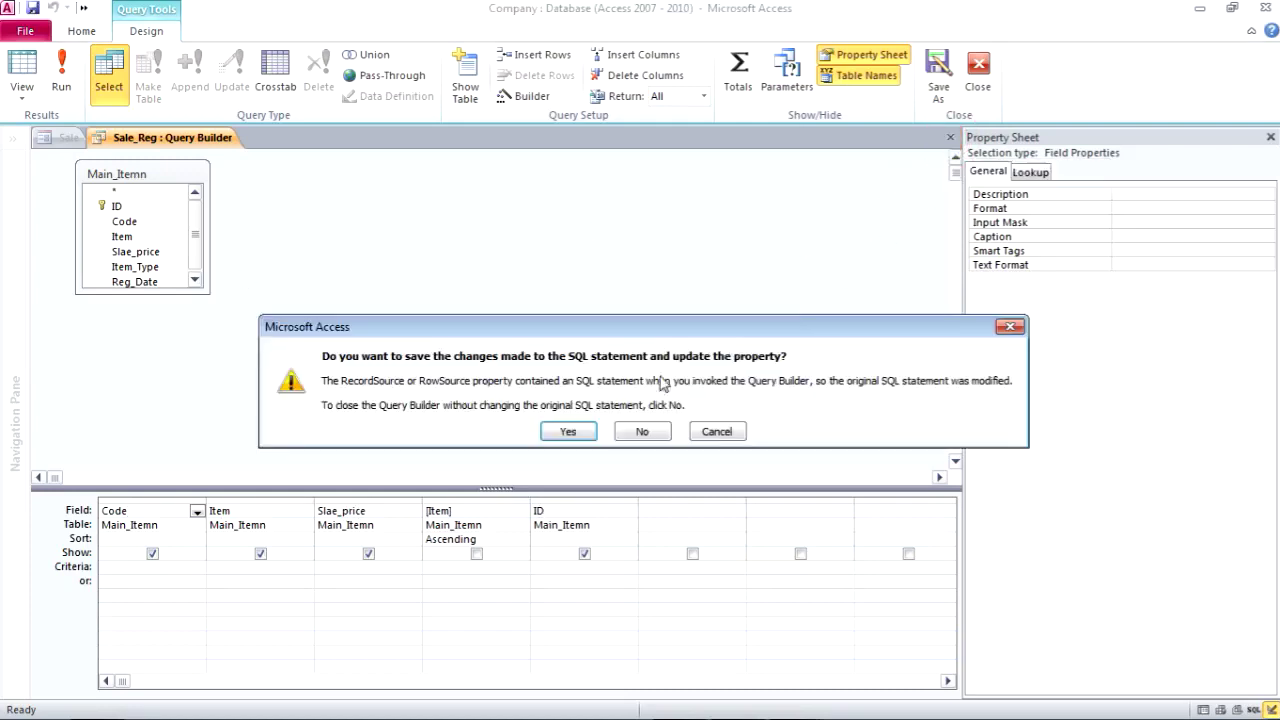
pyautogui.click(570, 431)
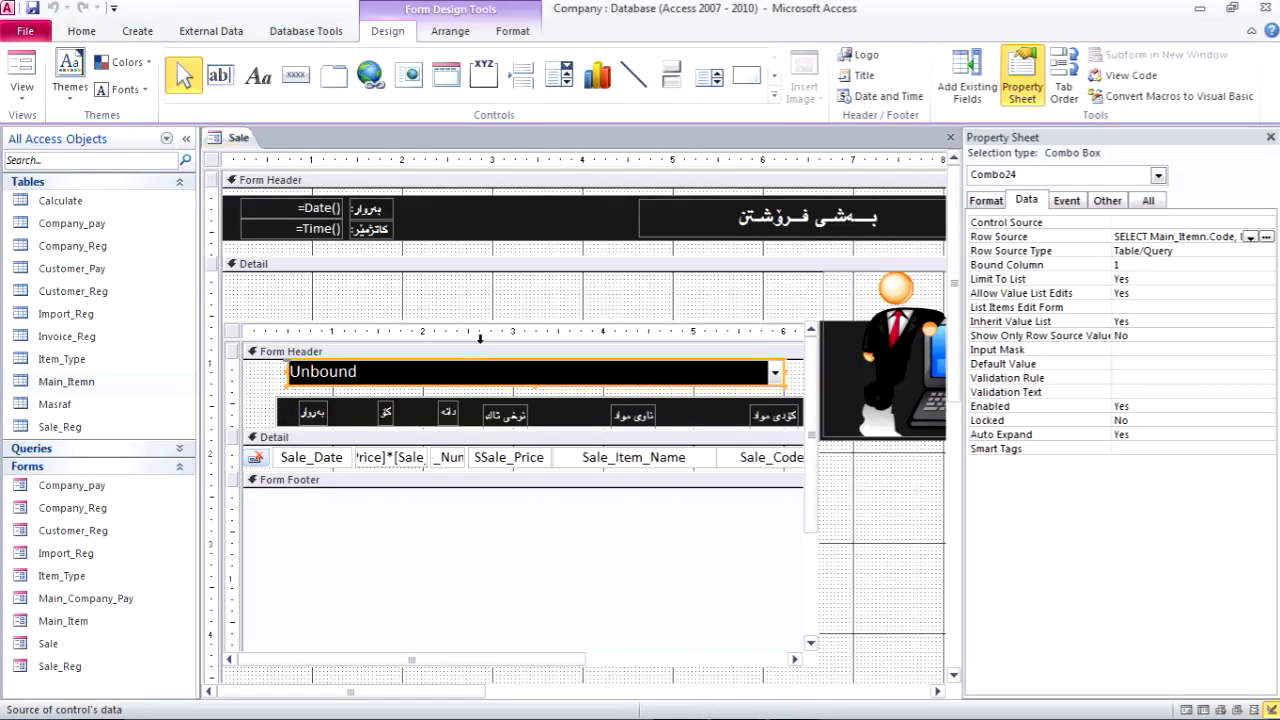
# Test the header combo box in Form View by choosing Cola and then Light, and return to Design View
pyautogui.click(30, 76)
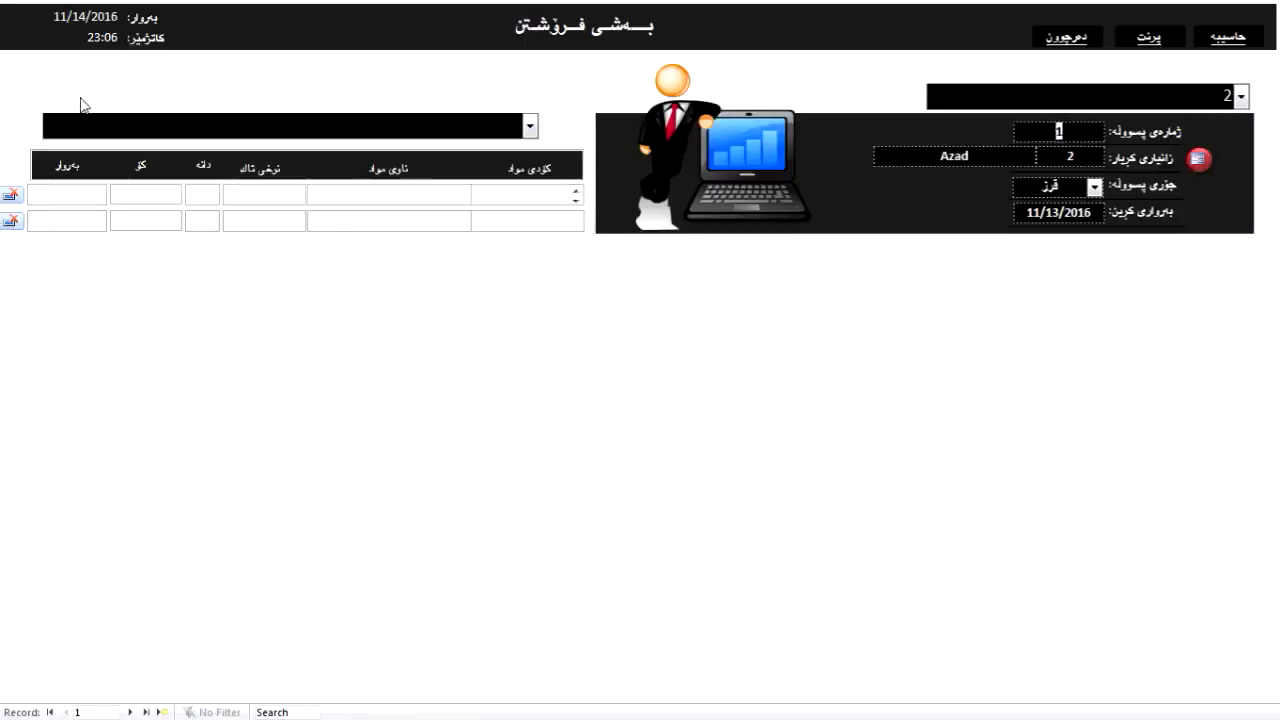
pyautogui.click(531, 126)
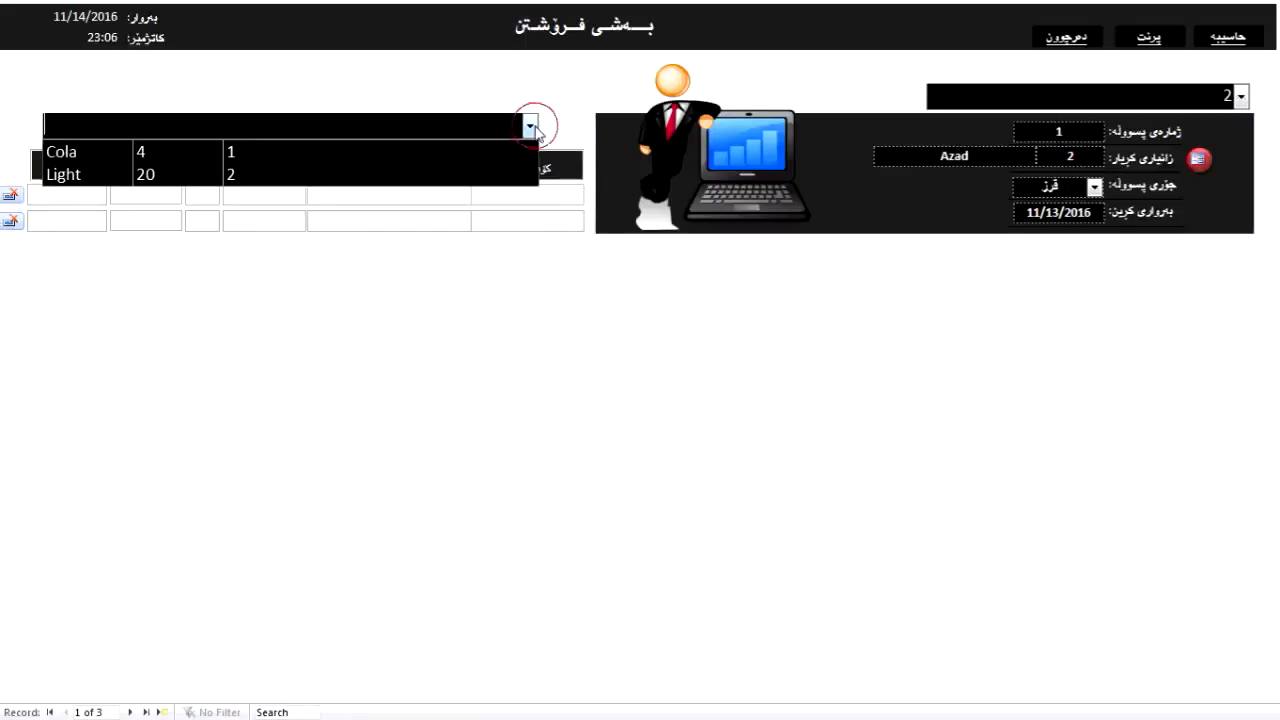
pyautogui.click(471, 150)
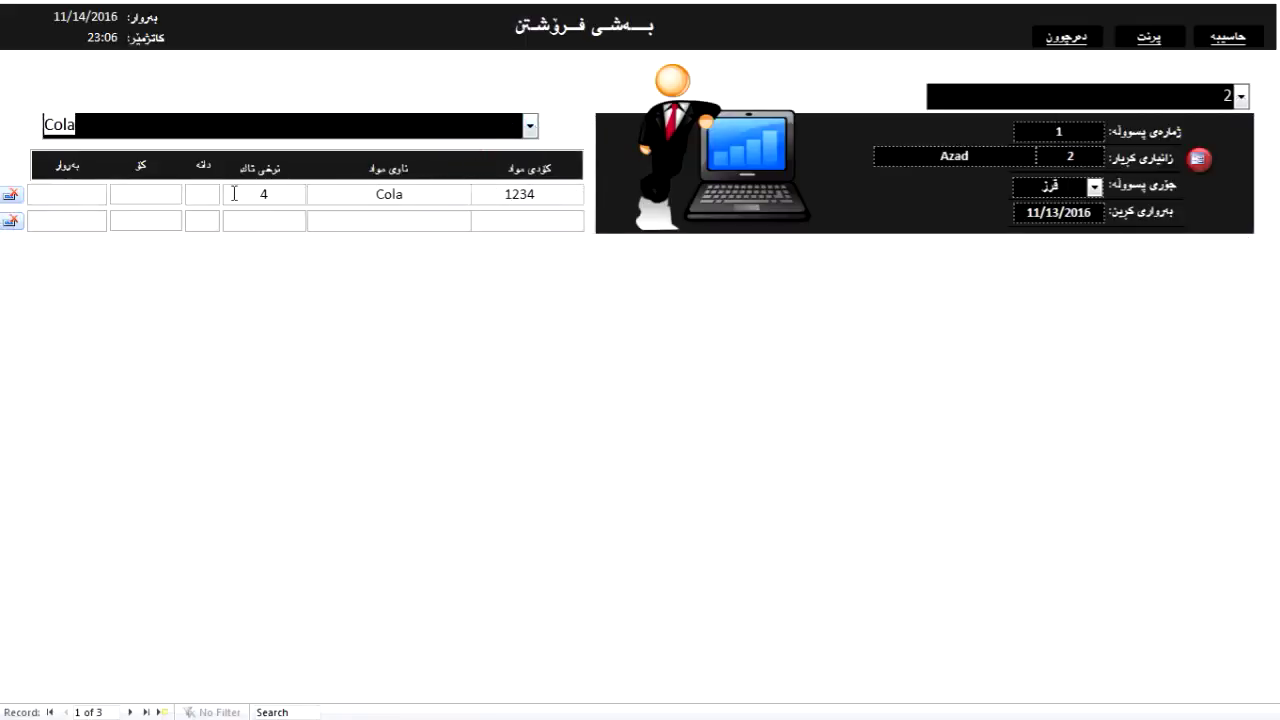
pyautogui.click(530, 127)
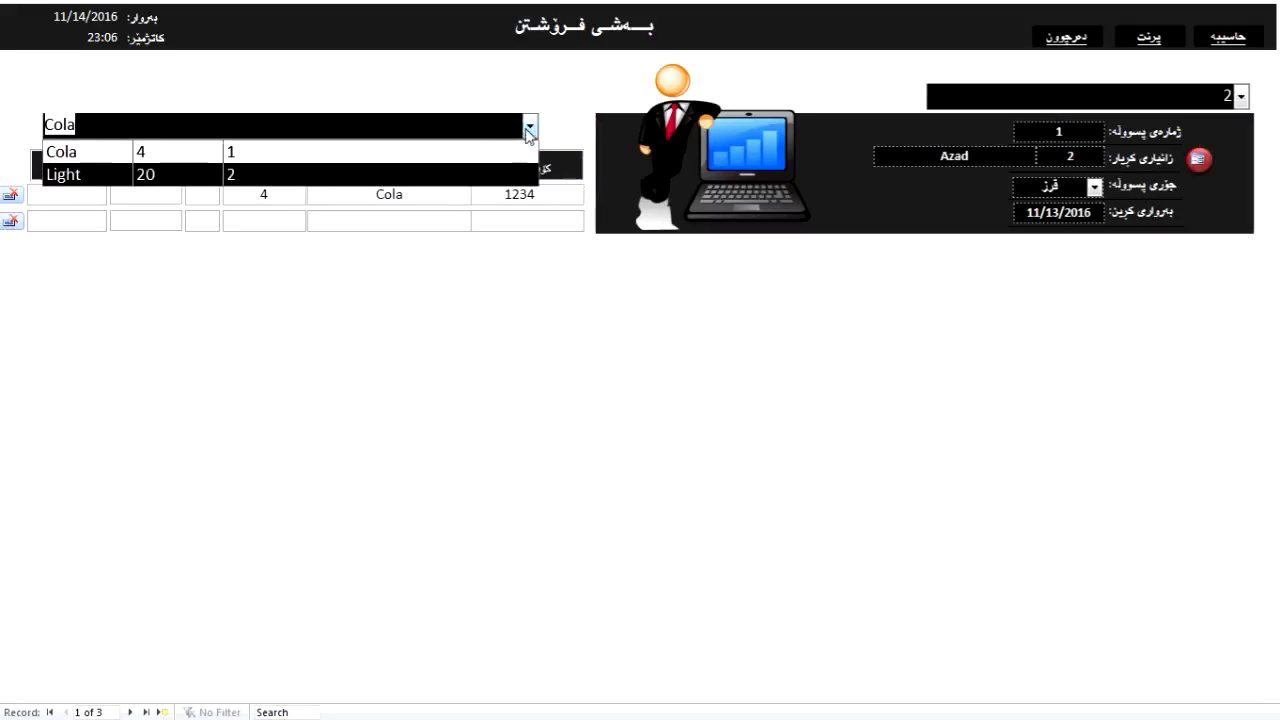
pyautogui.click(477, 171)
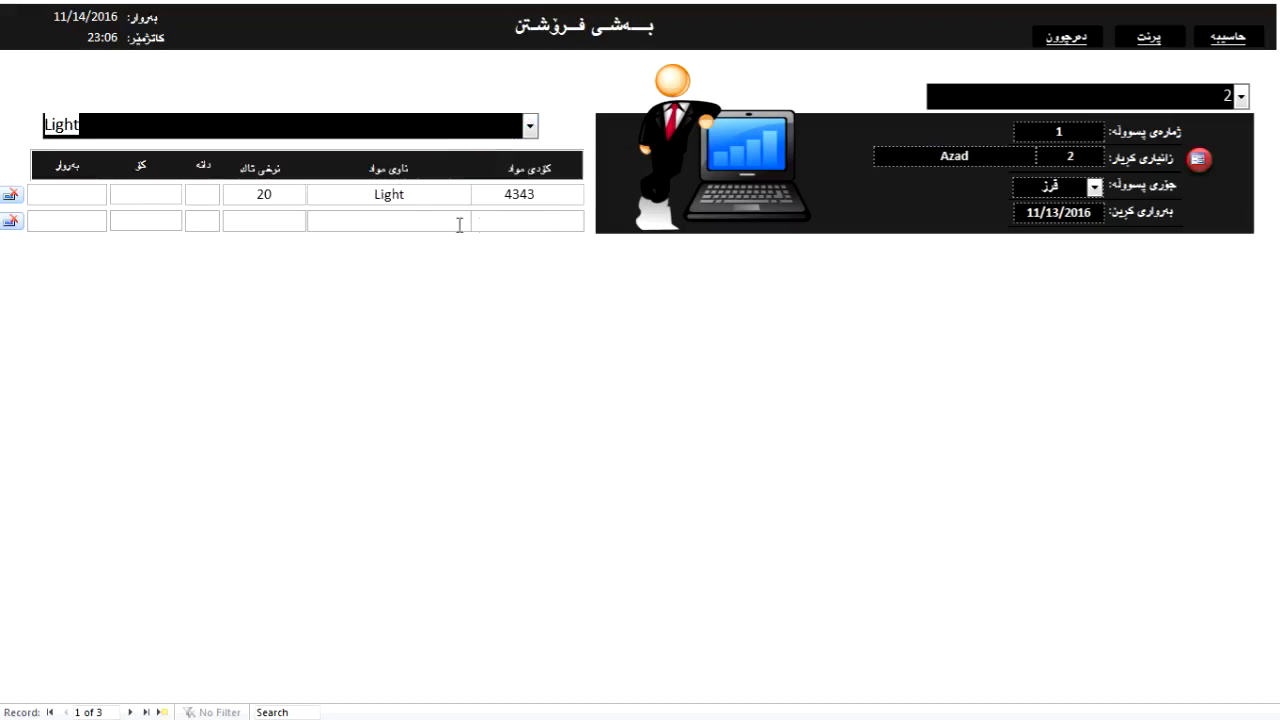
pyautogui.rightClick(622, 78)
pyautogui.click(634, 109)
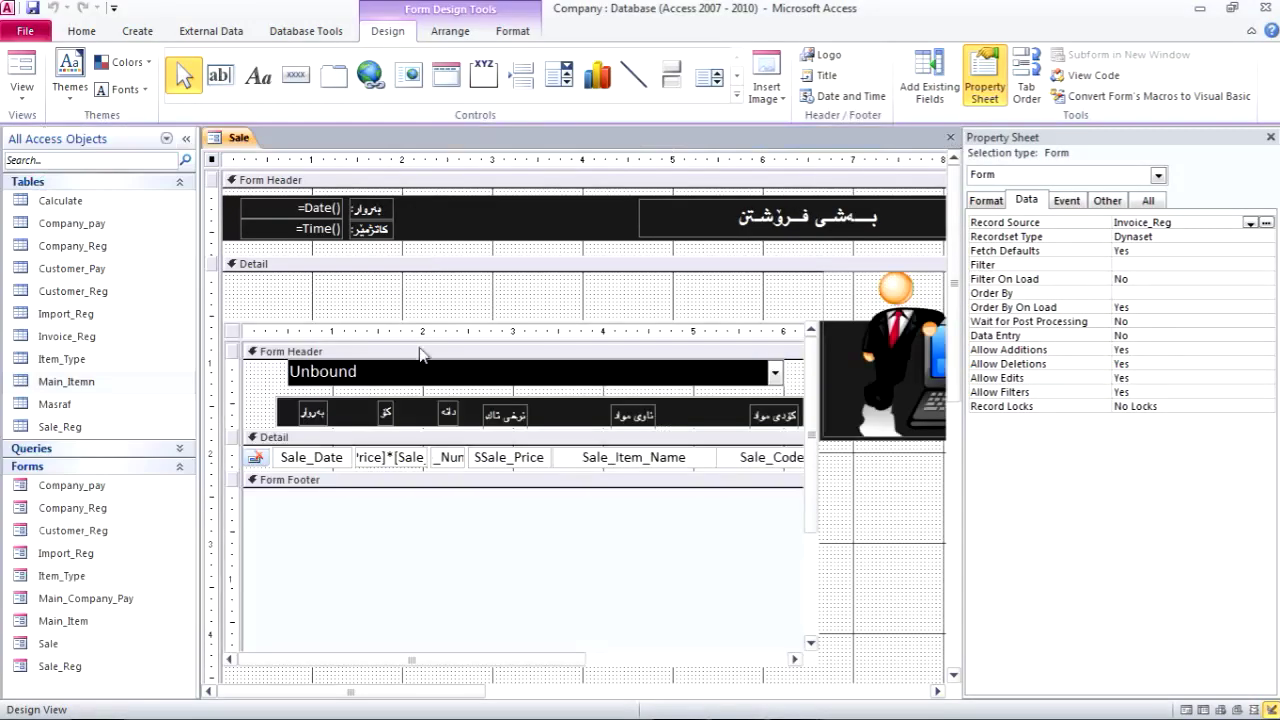
# Open the After Update event procedure of Combo24 in the subform's header
pyautogui.scroll(-2, 540, 330)
pyautogui.click(548, 288)
pyautogui.click(549, 284)
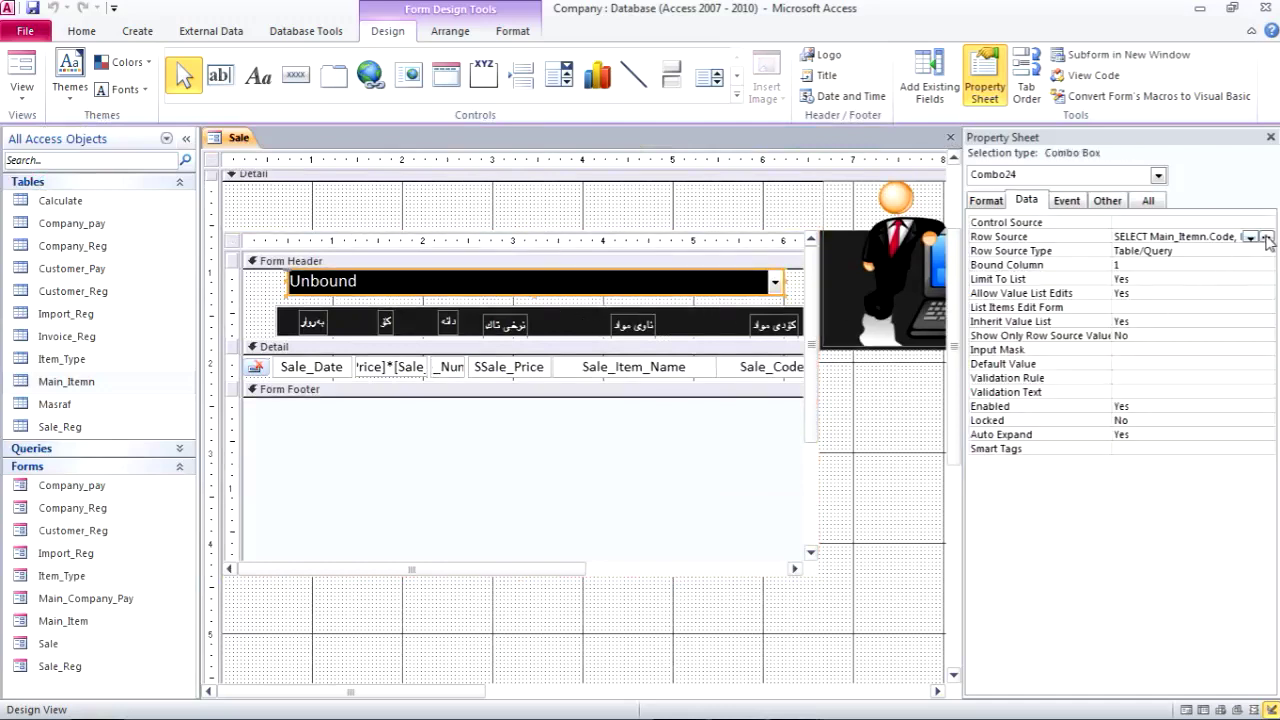
pyautogui.click(1078, 202)
pyautogui.click(1177, 256)
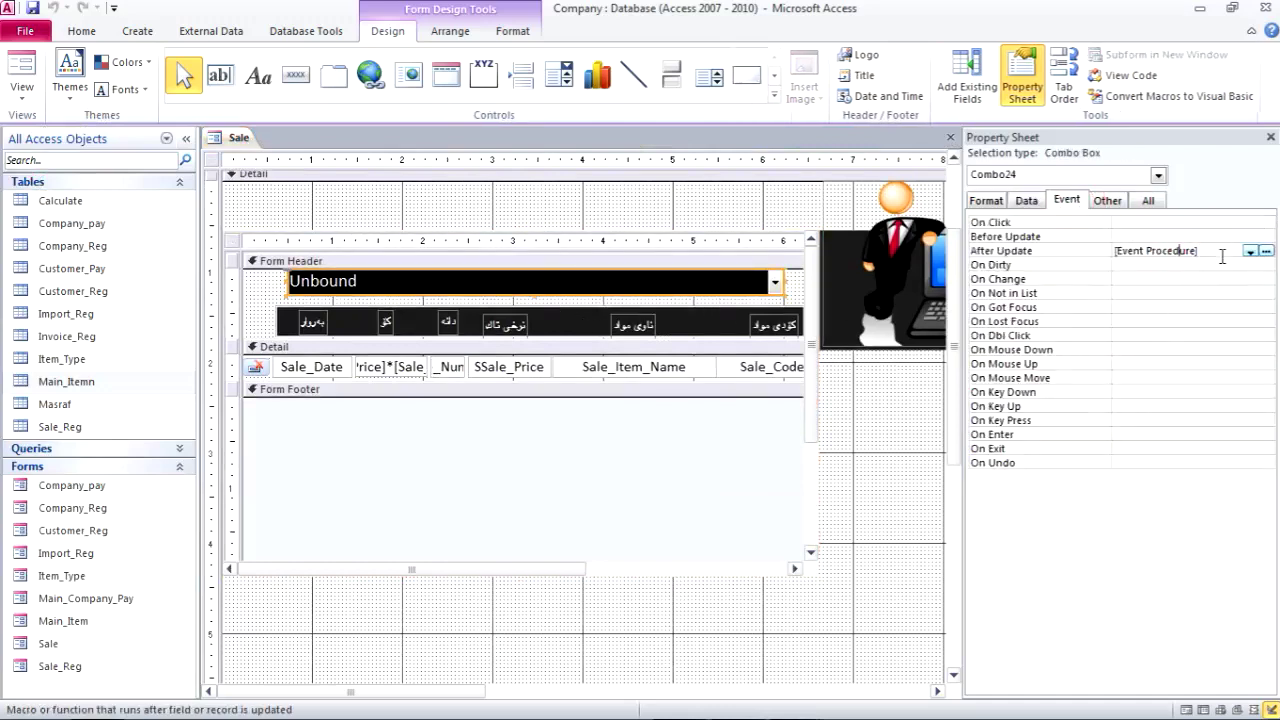
pyautogui.click(1267, 251)
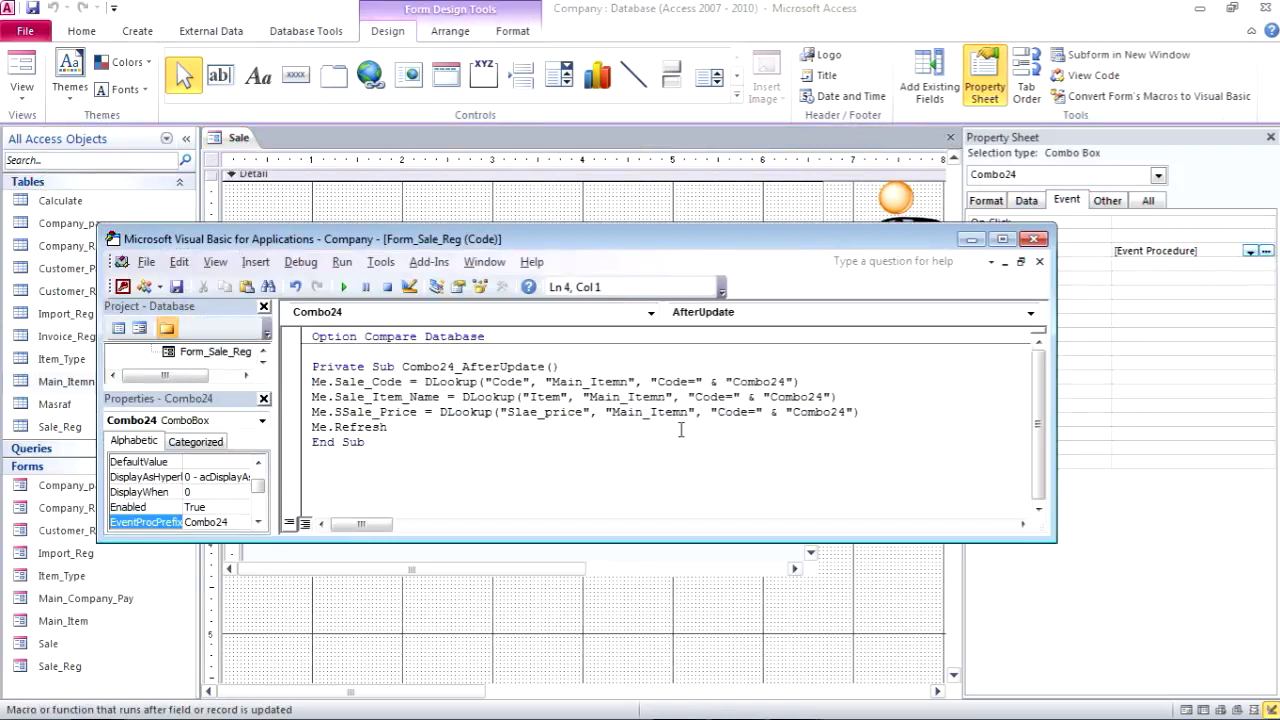
# Add the line DoCmd.GoToRecord , , acNewRec below the three DLookup lines, save the code and minimize its window
pyautogui.click(875, 413)
pyautogui.press('Return')
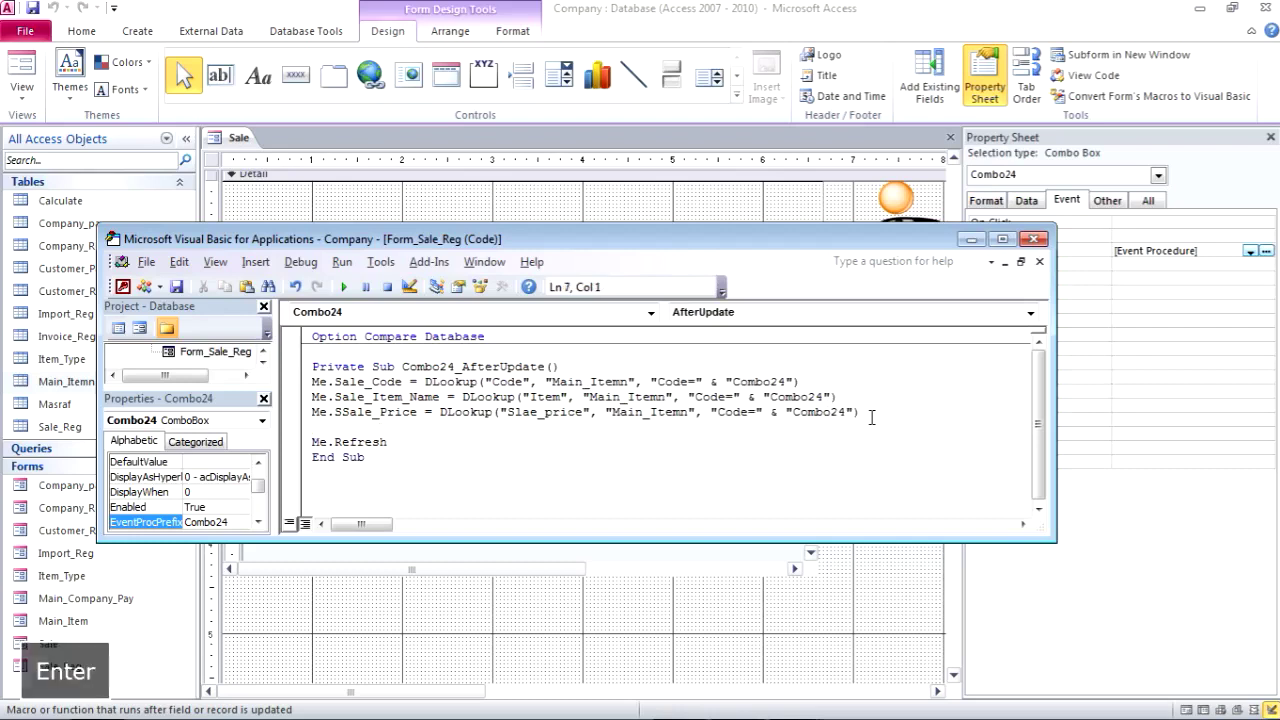
pyautogui.write('docmd.')
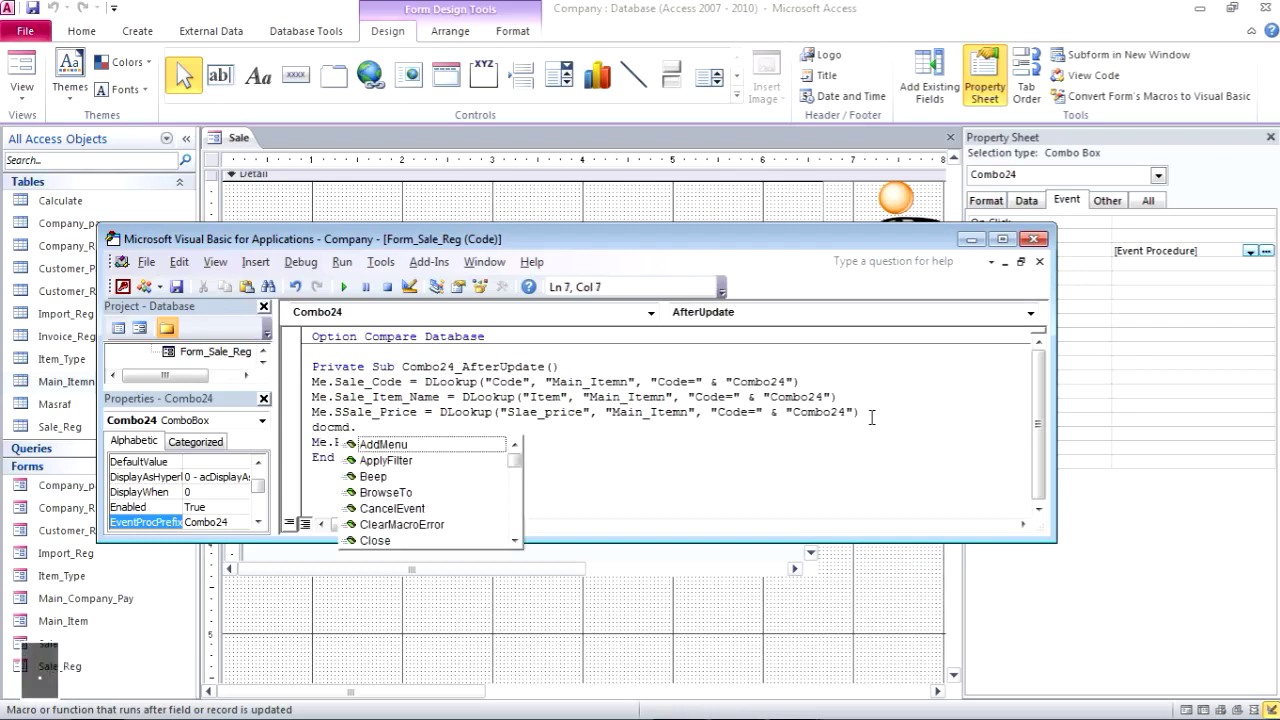
pyautogui.write('go')
pyautogui.press('Down')
pyautogui.press('Down')
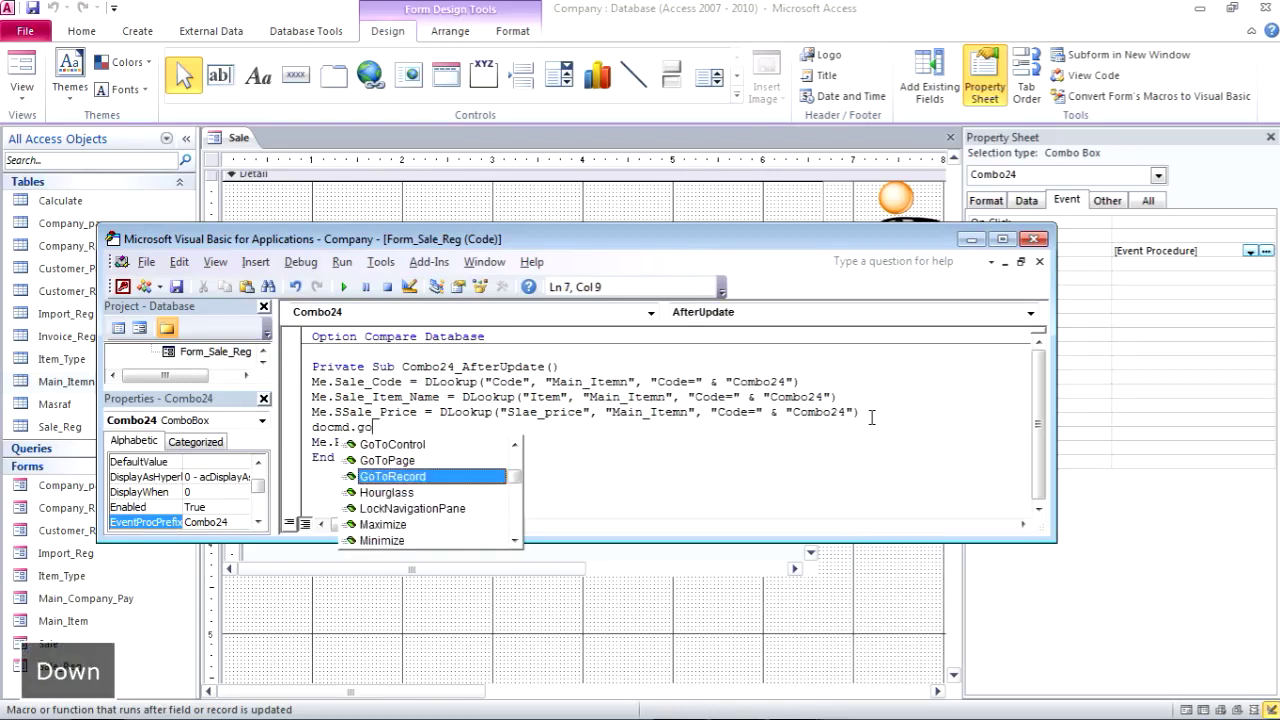
pyautogui.press('Return')
pyautogui.press('BackSpace')
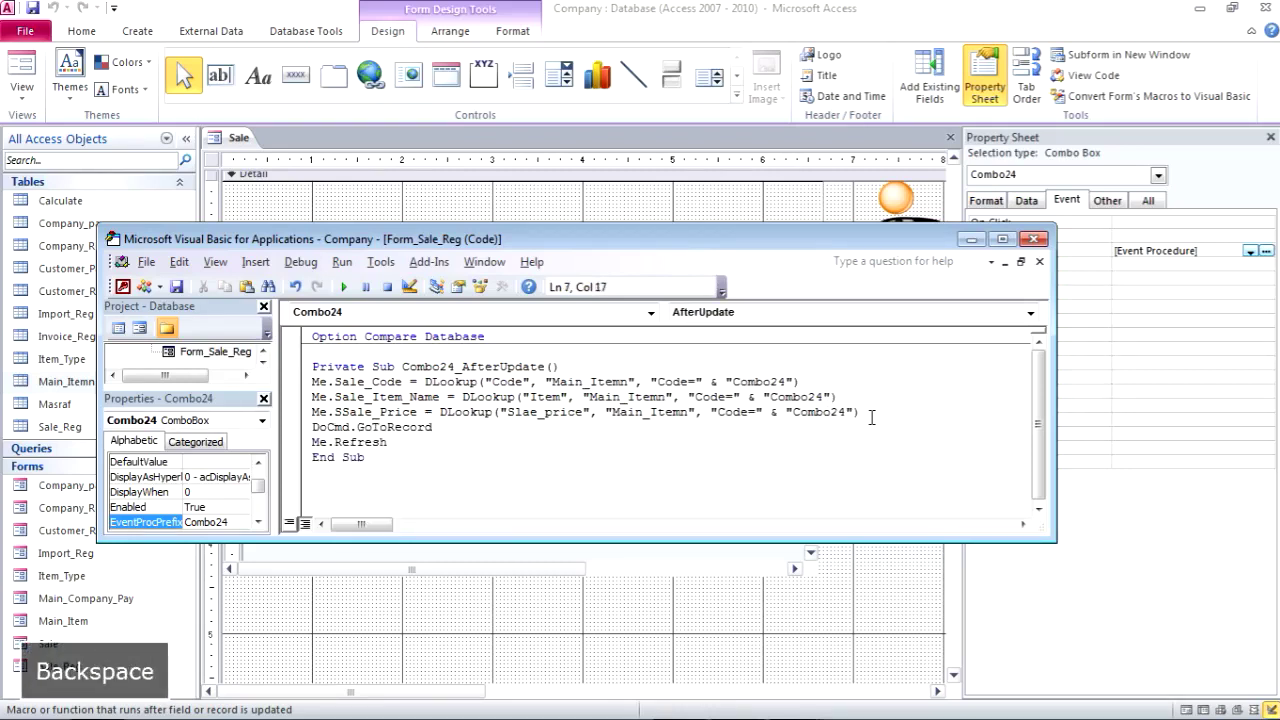
pyautogui.write(', ')
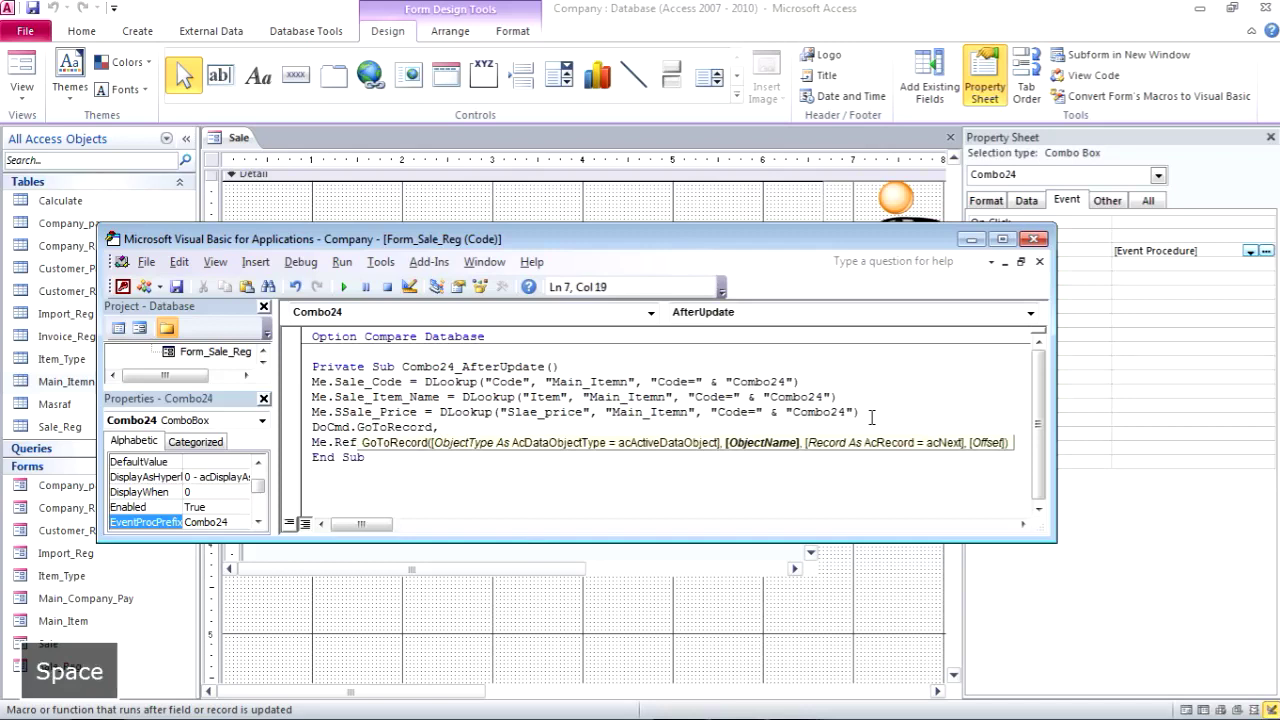
pyautogui.write(',')
pyautogui.press('Down')
pyautogui.press('Down')
pyautogui.press('Down')
pyautogui.press('Down')
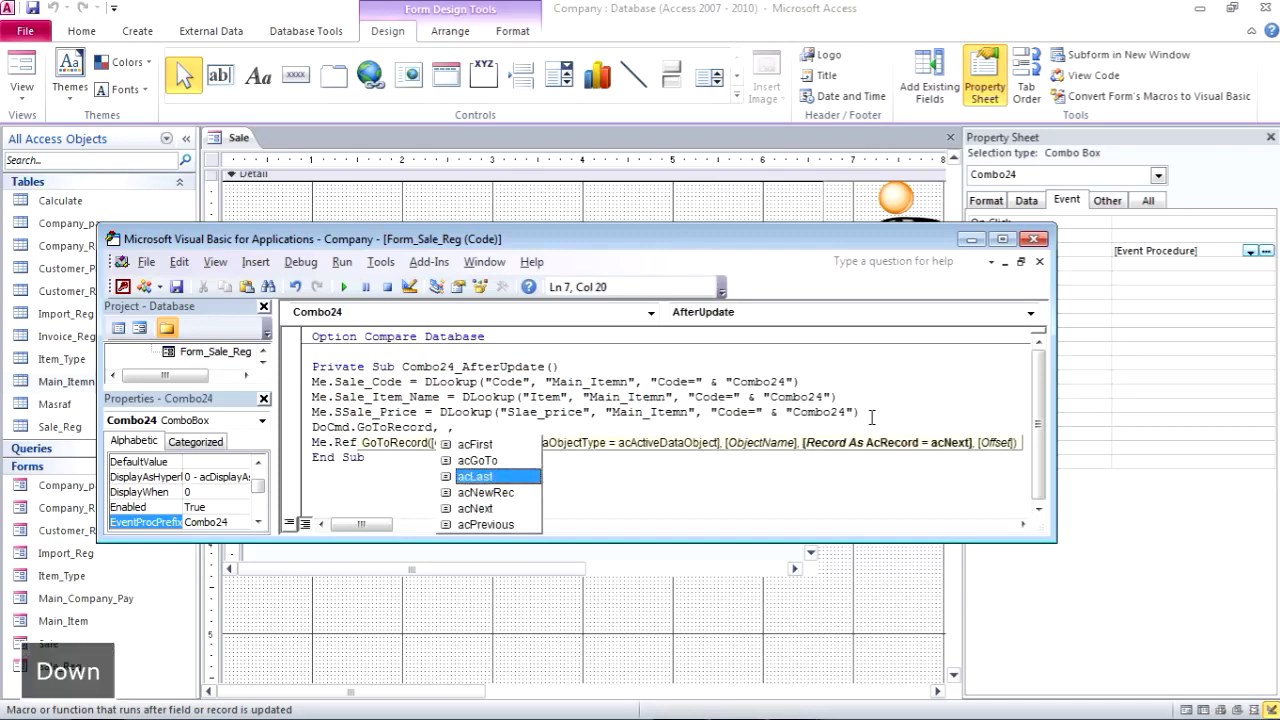
pyautogui.press('Return')
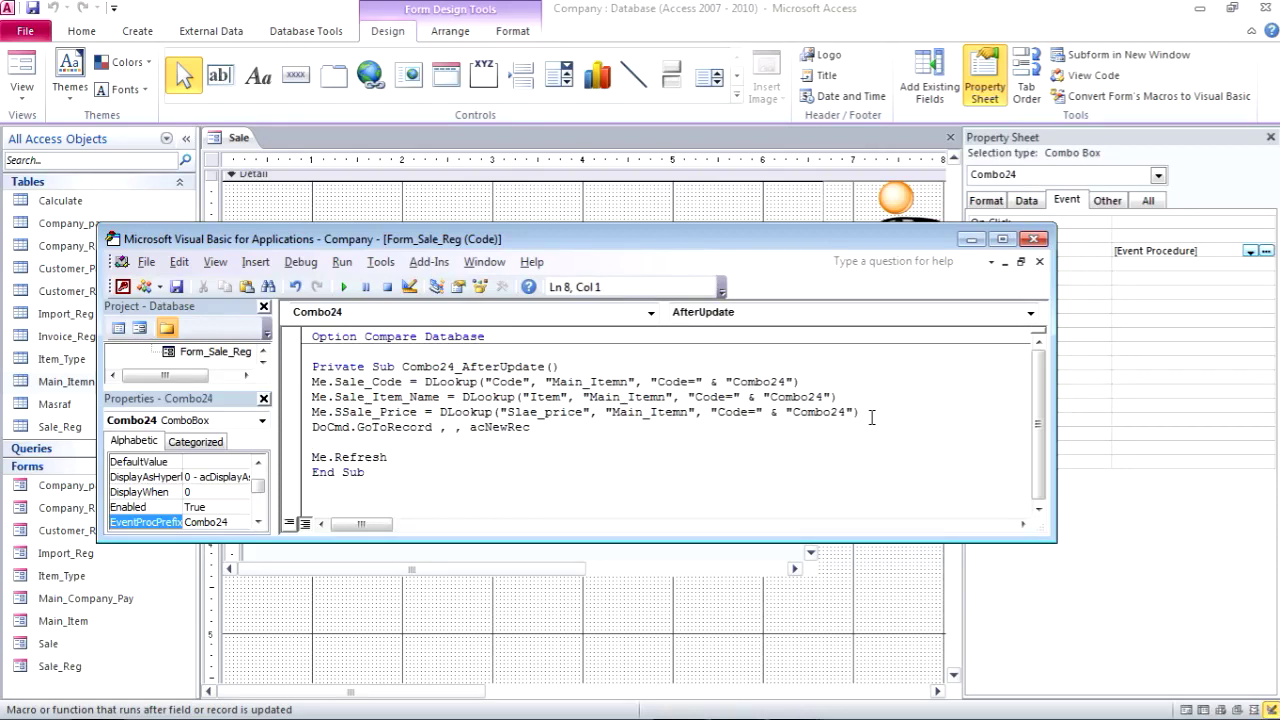
pyautogui.hotkey('ctrl', 's')
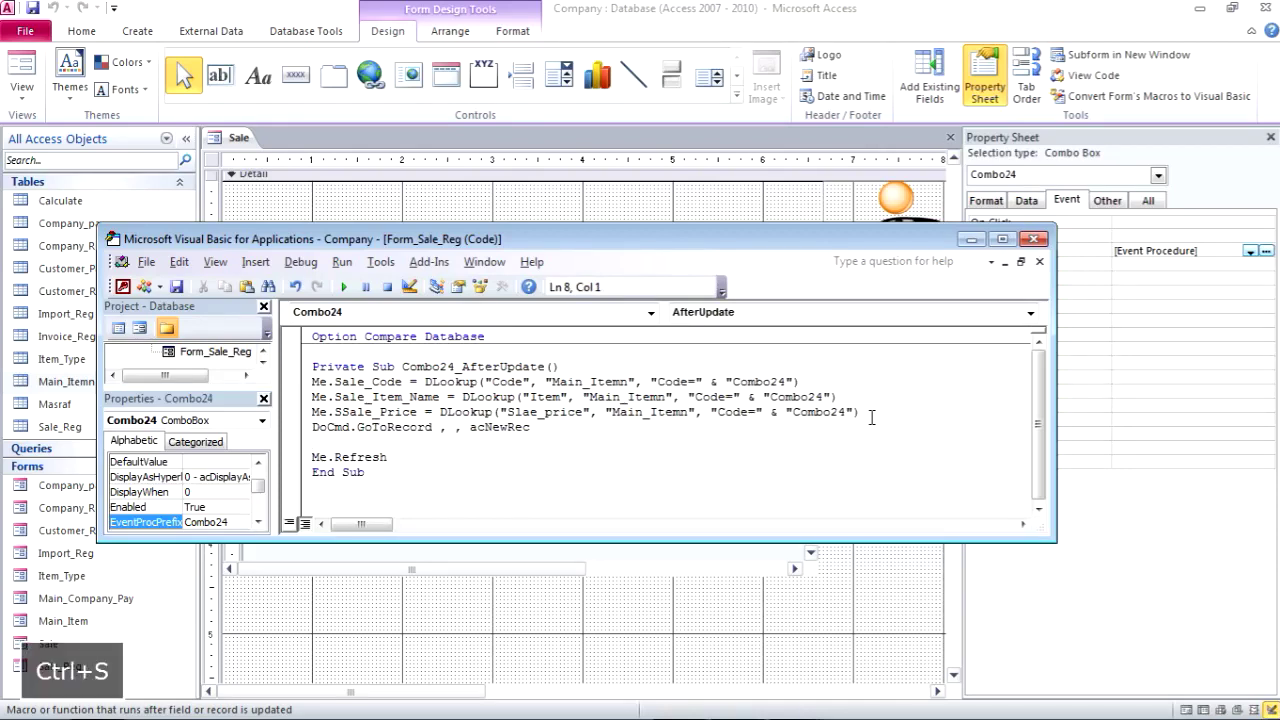
pyautogui.click(972, 241)
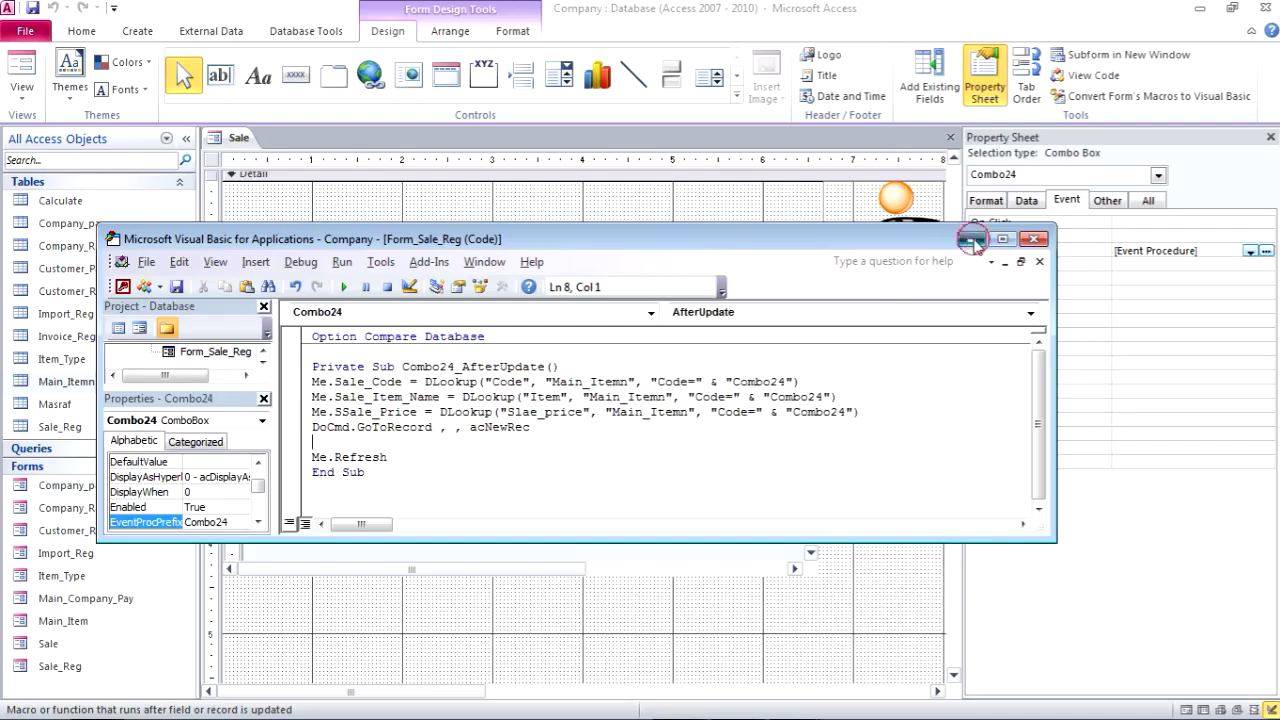
# Check in Form View that choosing Cola and then Light fills separate sale rows, and return to Design View
pyautogui.click(22, 75)
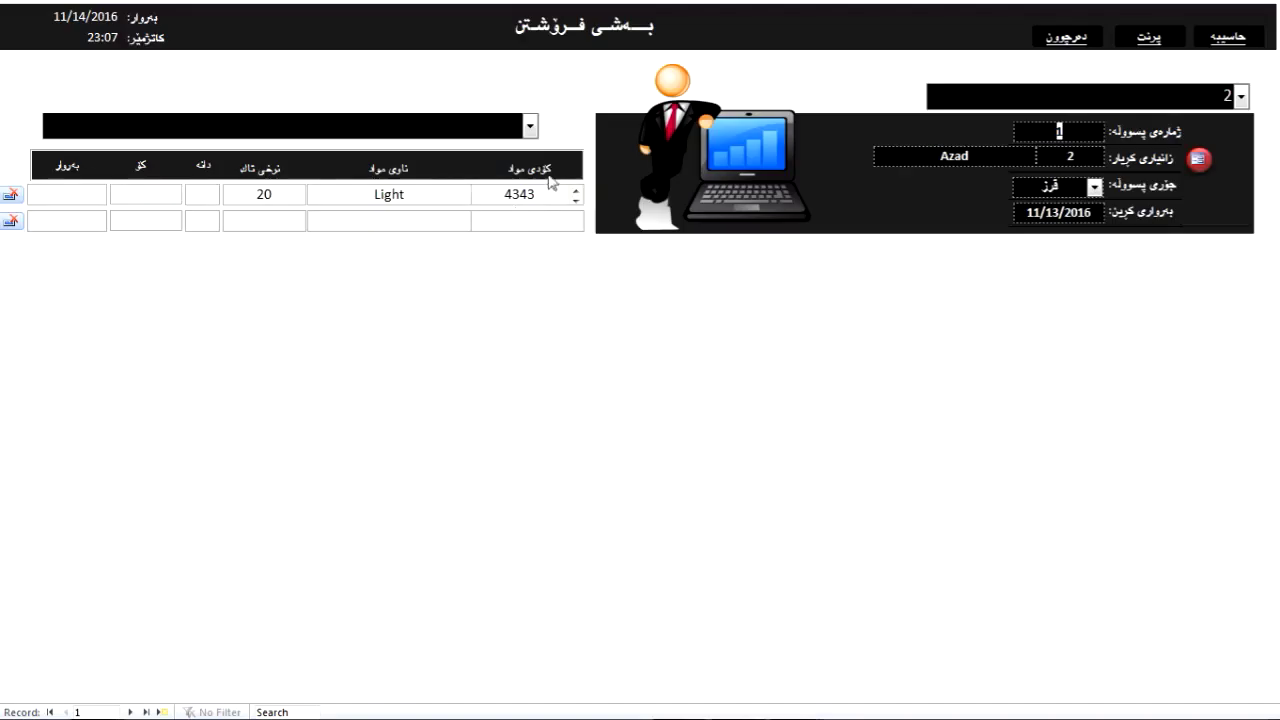
pyautogui.click(530, 125)
pyautogui.click(518, 152)
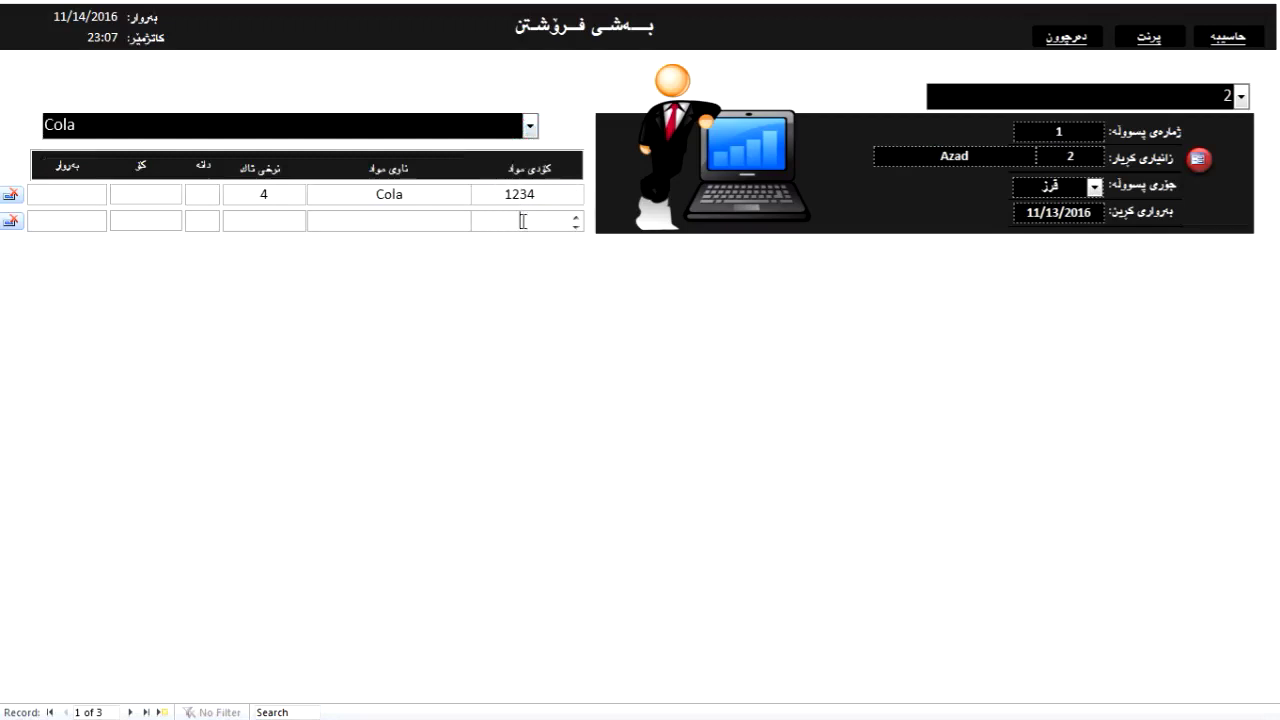
pyautogui.click(530, 125)
pyautogui.click(486, 171)
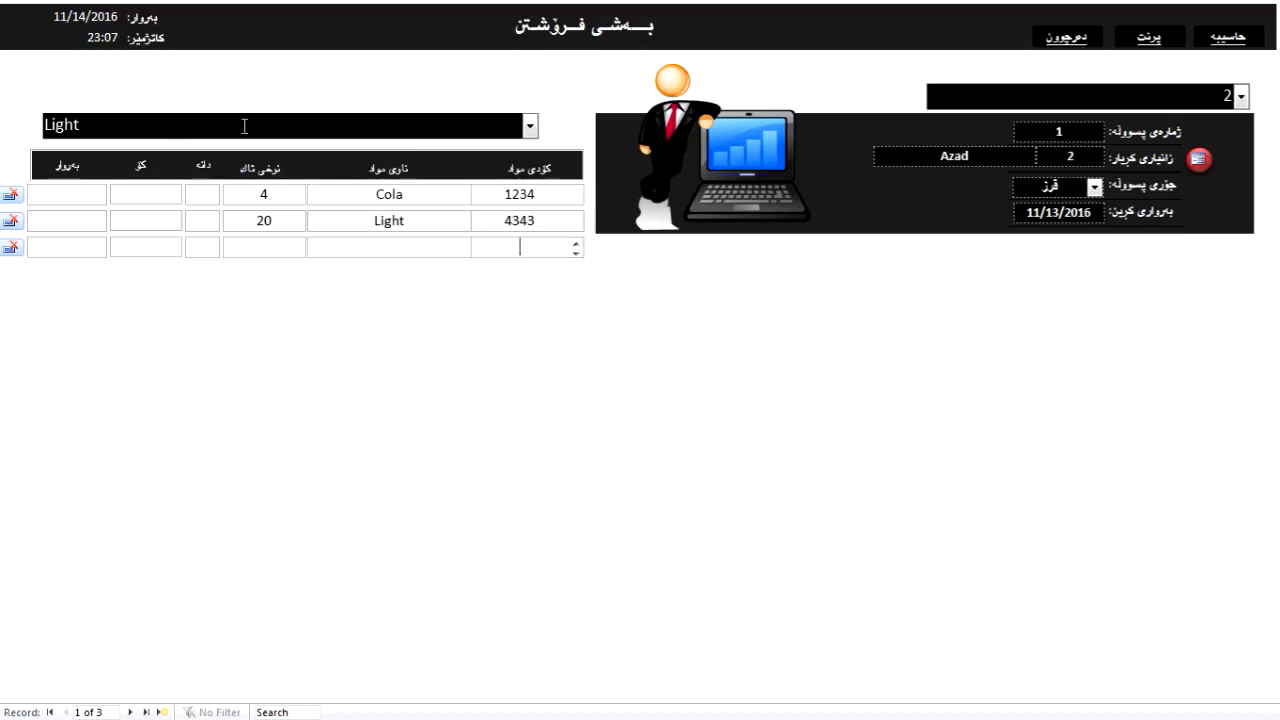
pyautogui.rightClick(542, 64)
pyautogui.click(506, 58)
pyautogui.click(396, 125)
pyautogui.rightClick(511, 72)
pyautogui.click(549, 126)
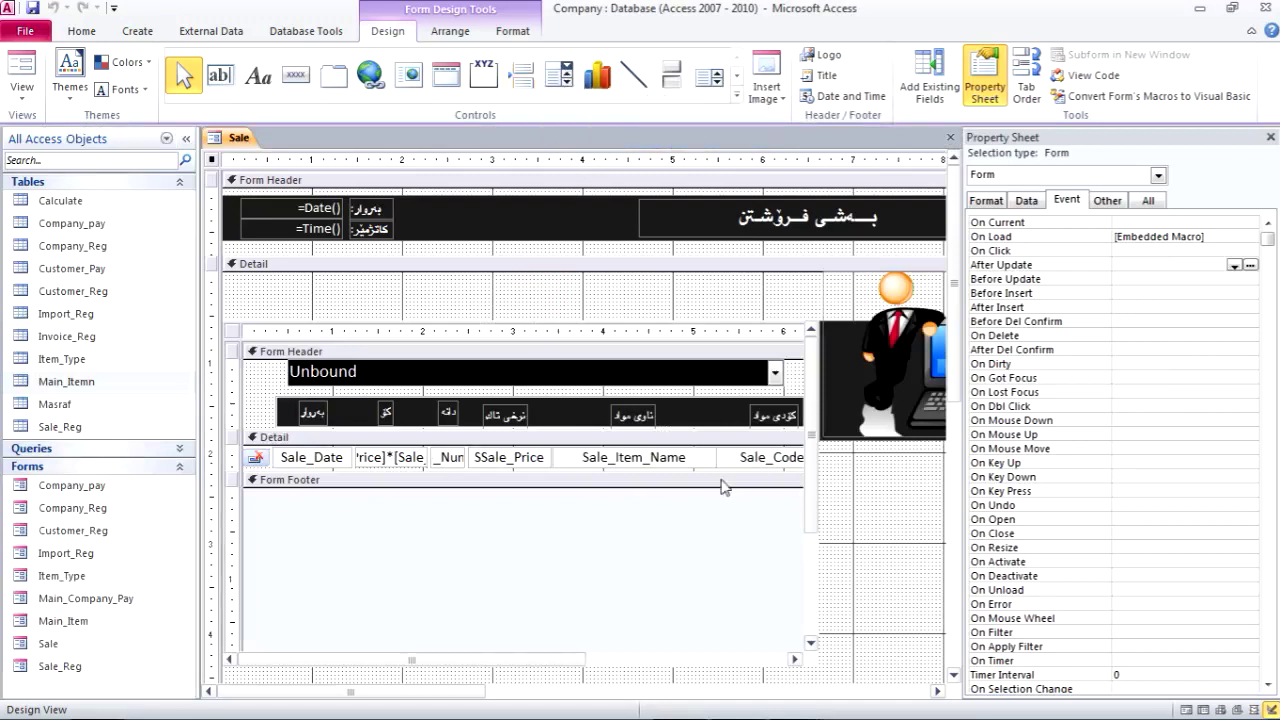
# In Combo24's After Update procedure, add Me.Combo24.SetFocus below the GoToRecord line, save the code and minimize its window
pyautogui.click(604, 384)
pyautogui.click(604, 384)
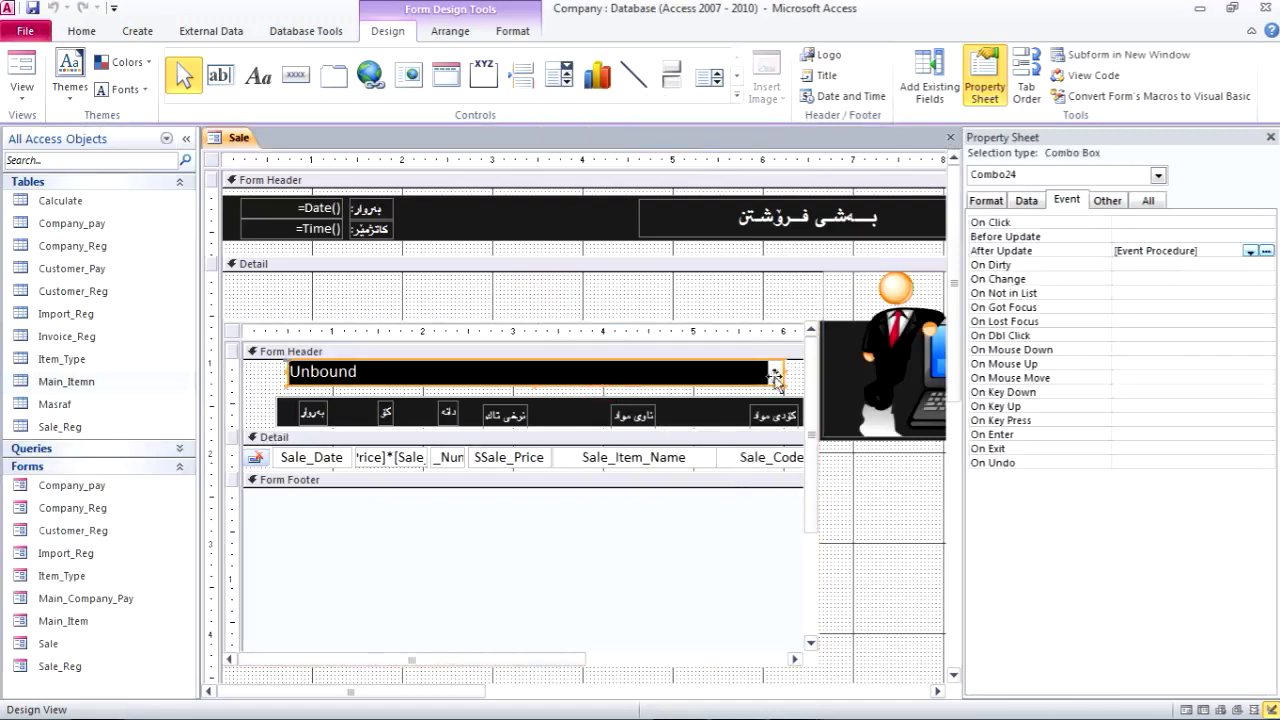
pyautogui.click(1266, 250)
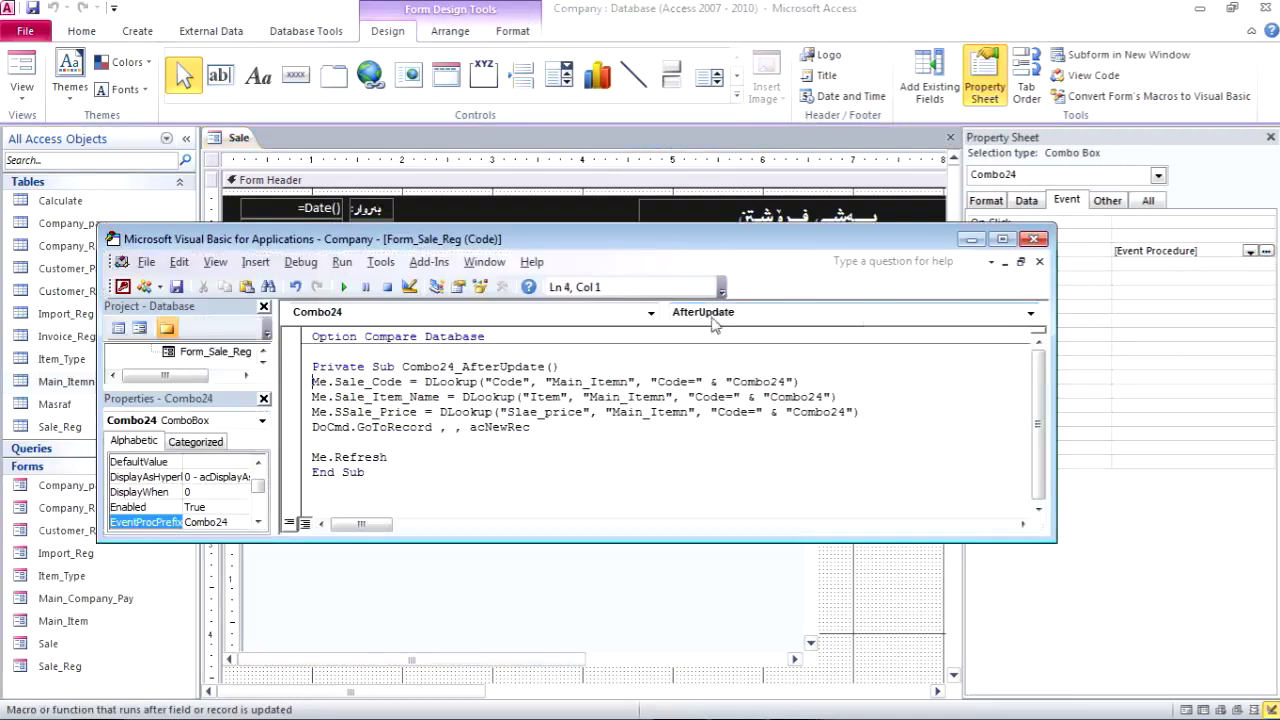
pyautogui.click(549, 428)
pyautogui.press('Return')
pyautogui.write('me,c')
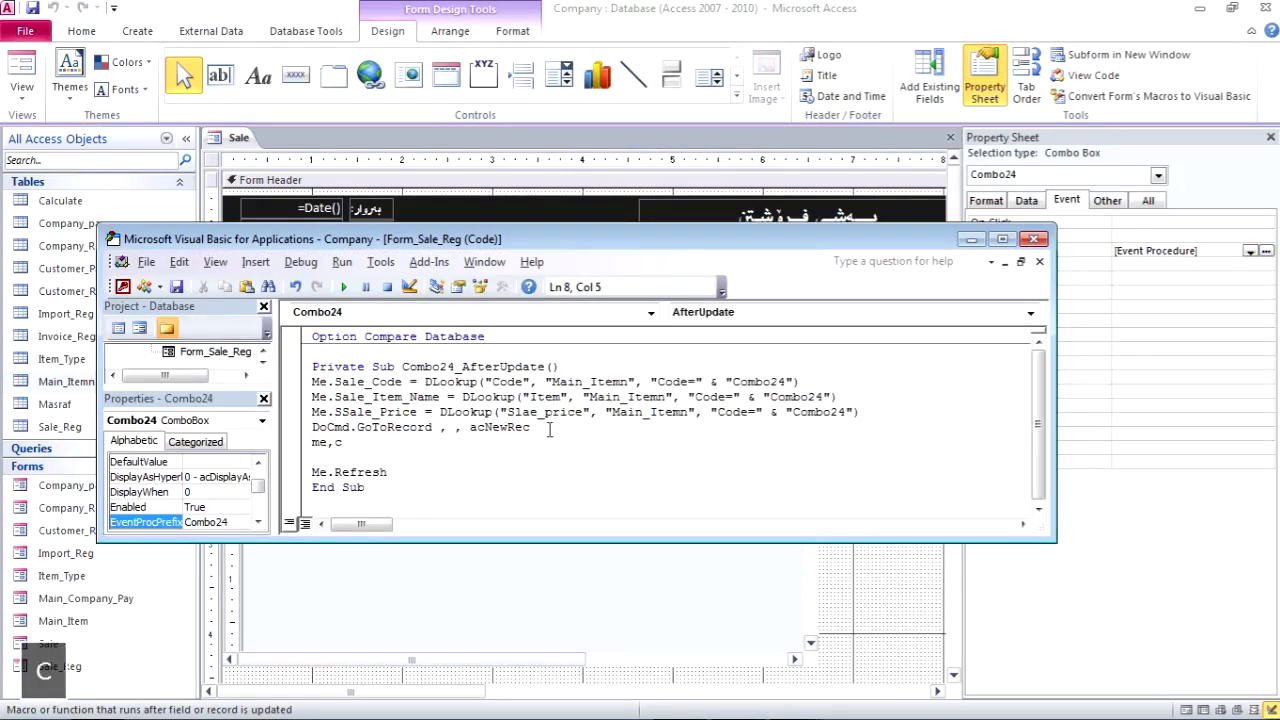
pyautogui.press('BackSpace')
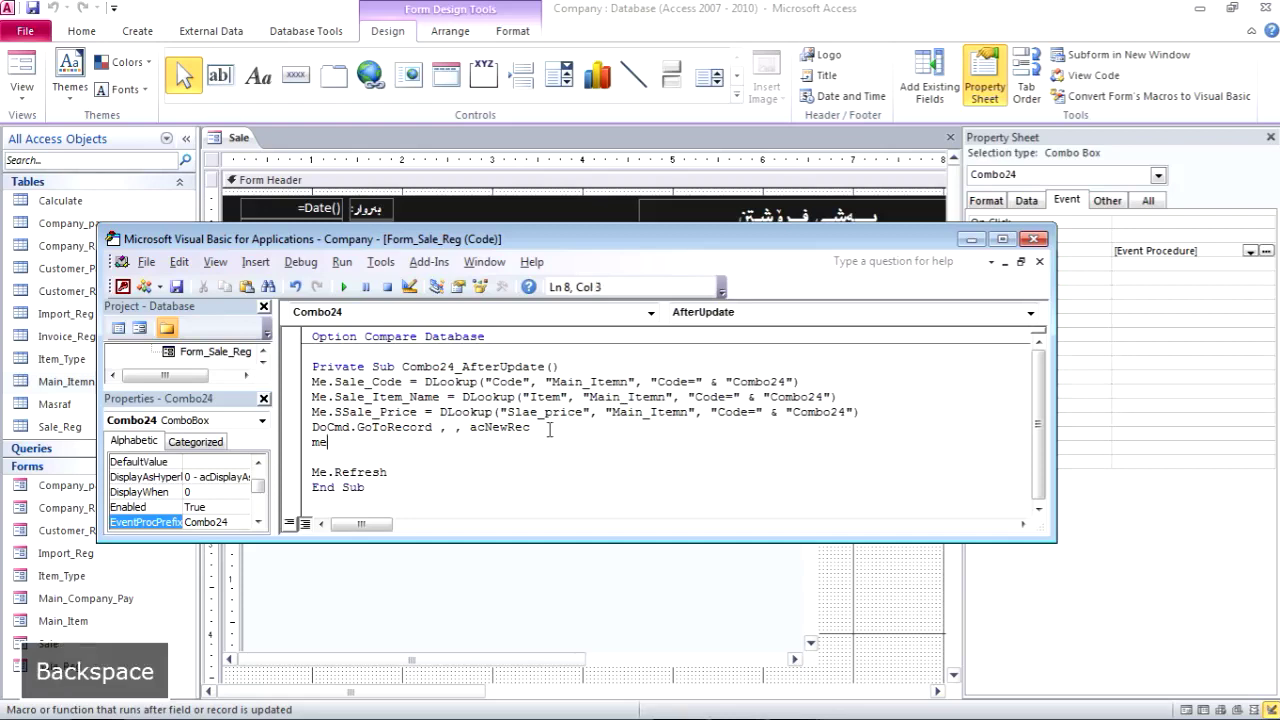
pyautogui.write('.comb')
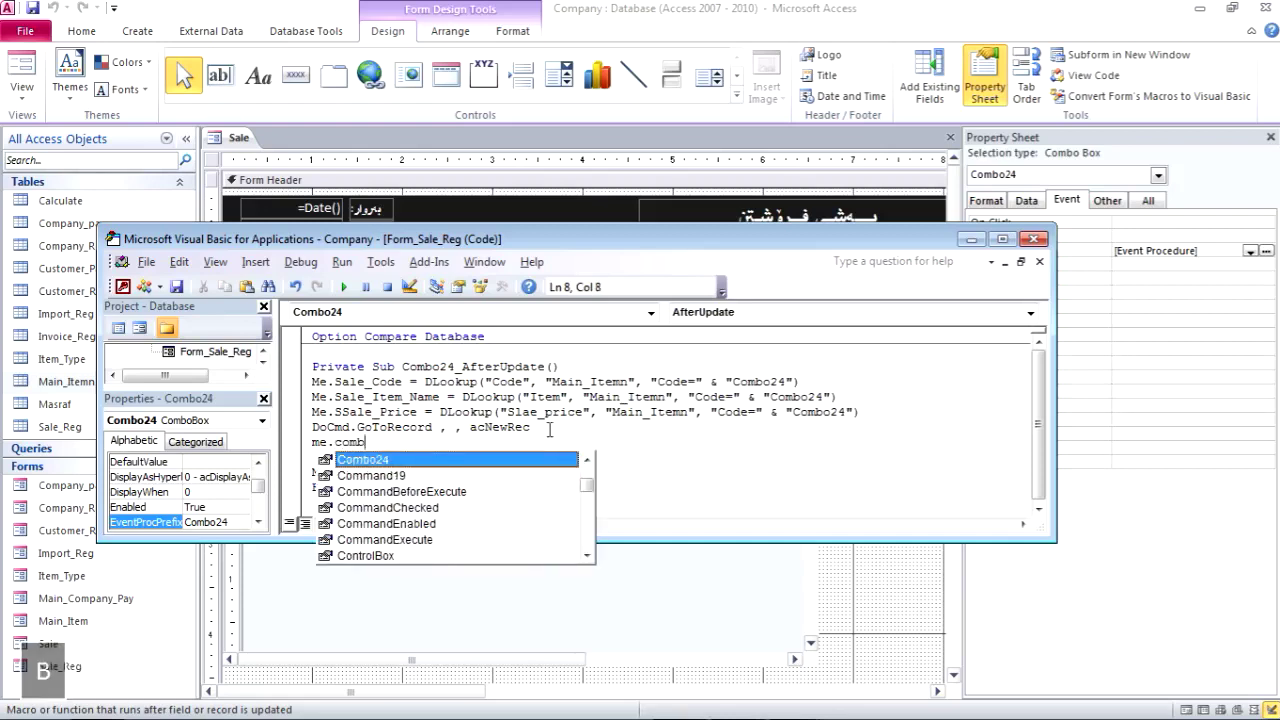
pyautogui.press('Return')
pyautogui.press('BackSpace')
pyautogui.write('.se')
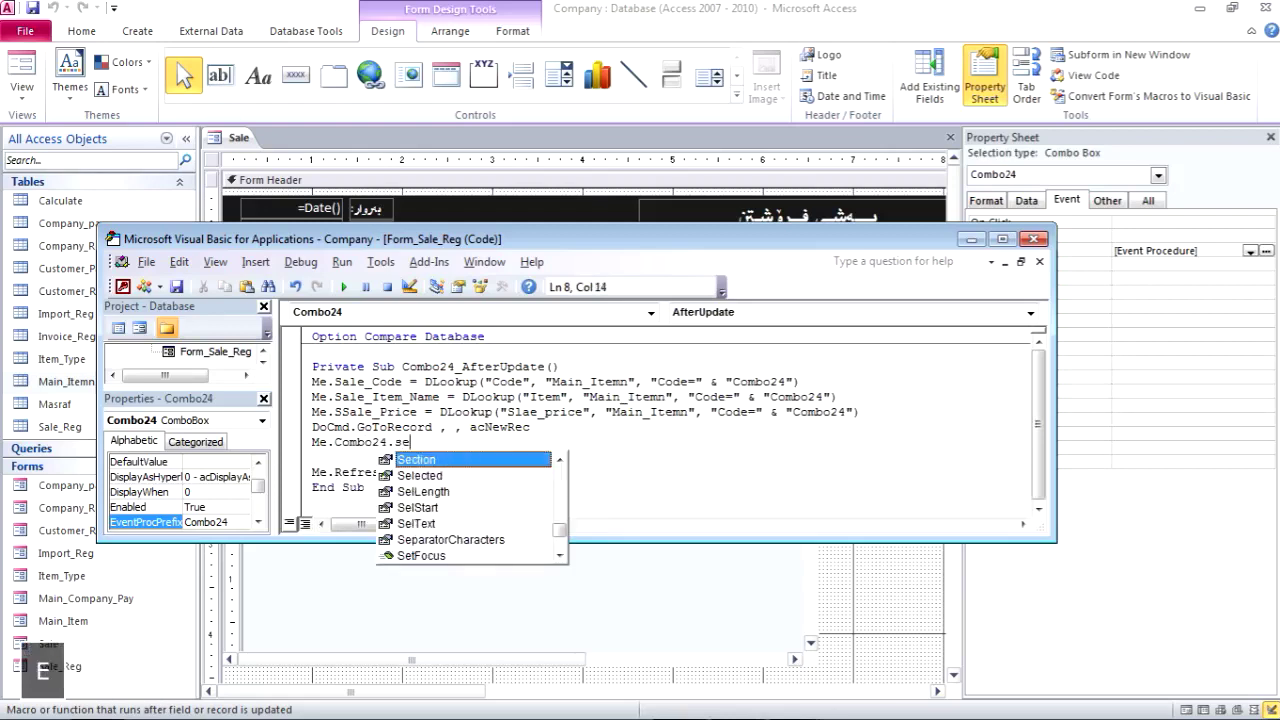
pyautogui.press('Down')
pyautogui.press('Down')
pyautogui.press('Down')
pyautogui.press('Down')
pyautogui.press('Down')
pyautogui.press('Down')
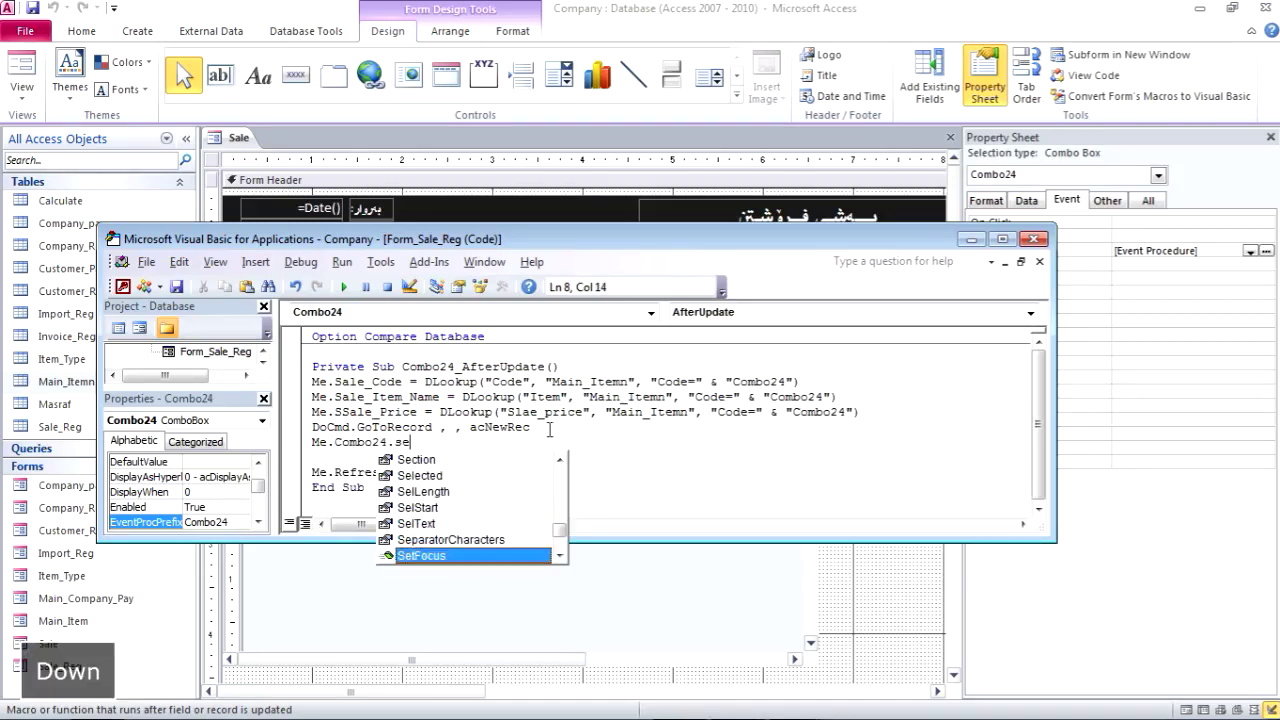
pyautogui.press('Return')
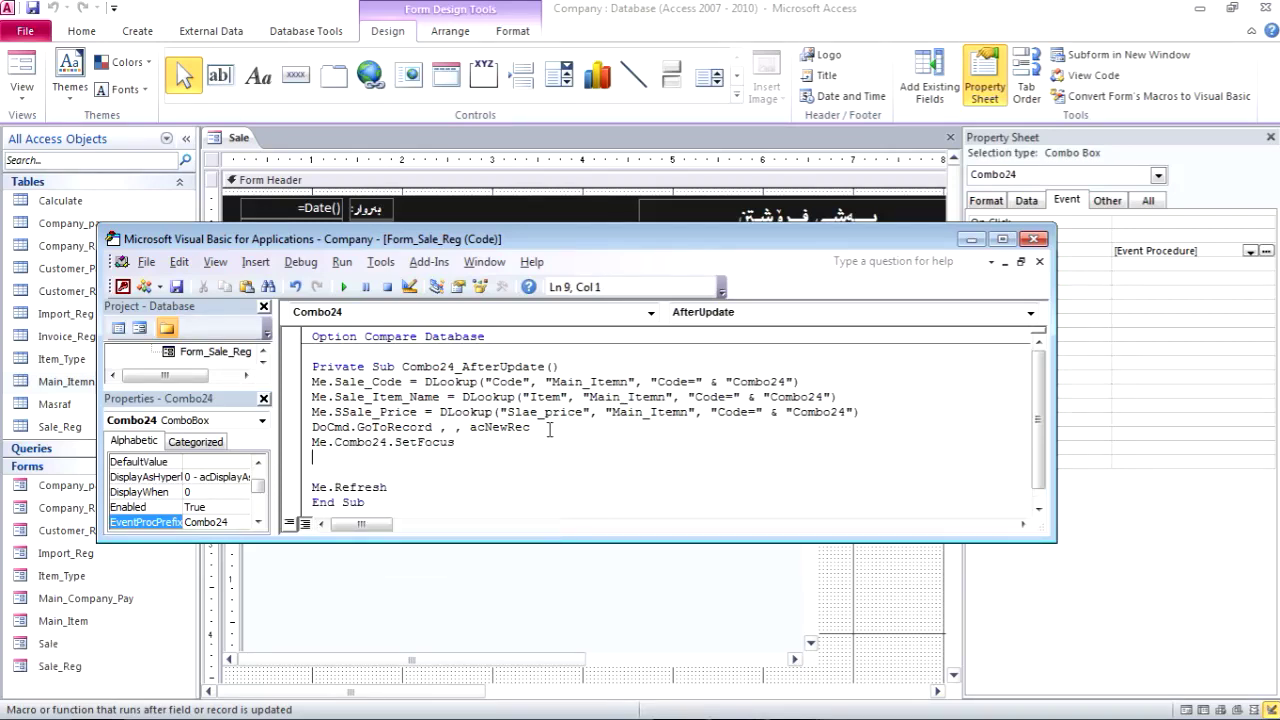
pyautogui.hotkey('ctrl', 's')
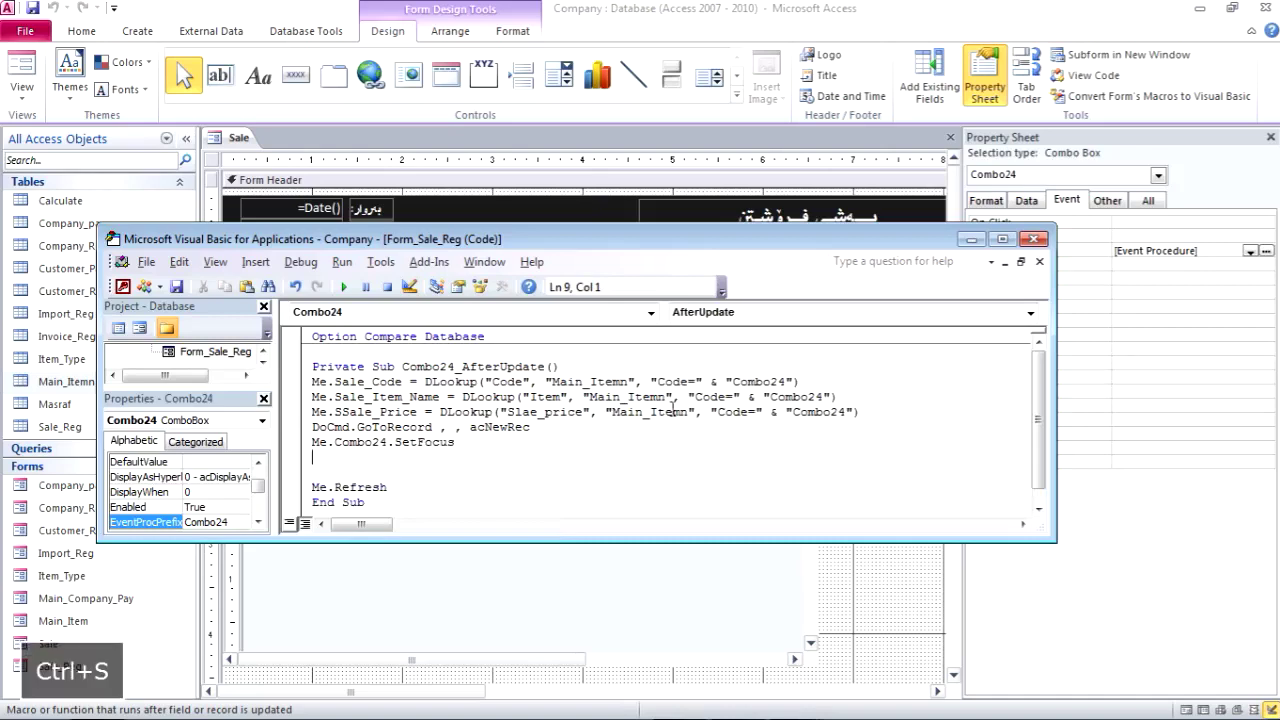
pyautogui.click(968, 238)
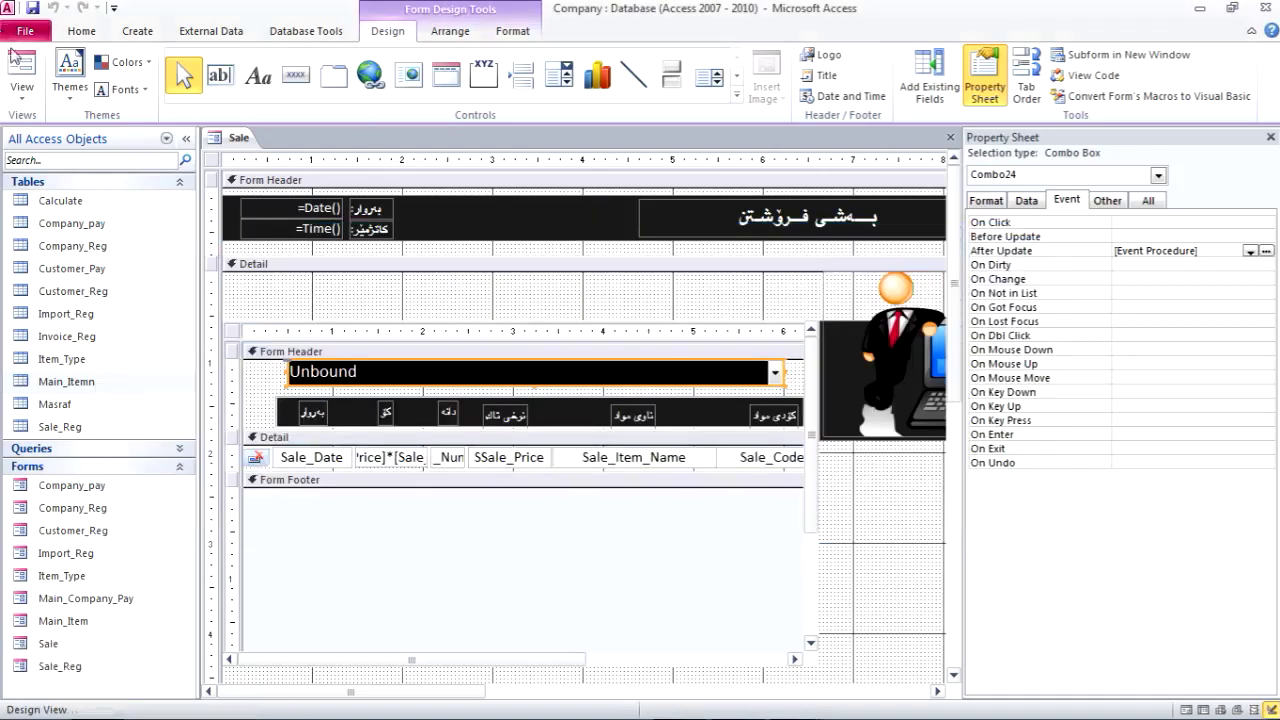
# Test the combo box in Form View by entering light and then choosing Cola from its list
pyautogui.click(21, 72)
pyautogui.click(471, 126)
pyautogui.write('light')
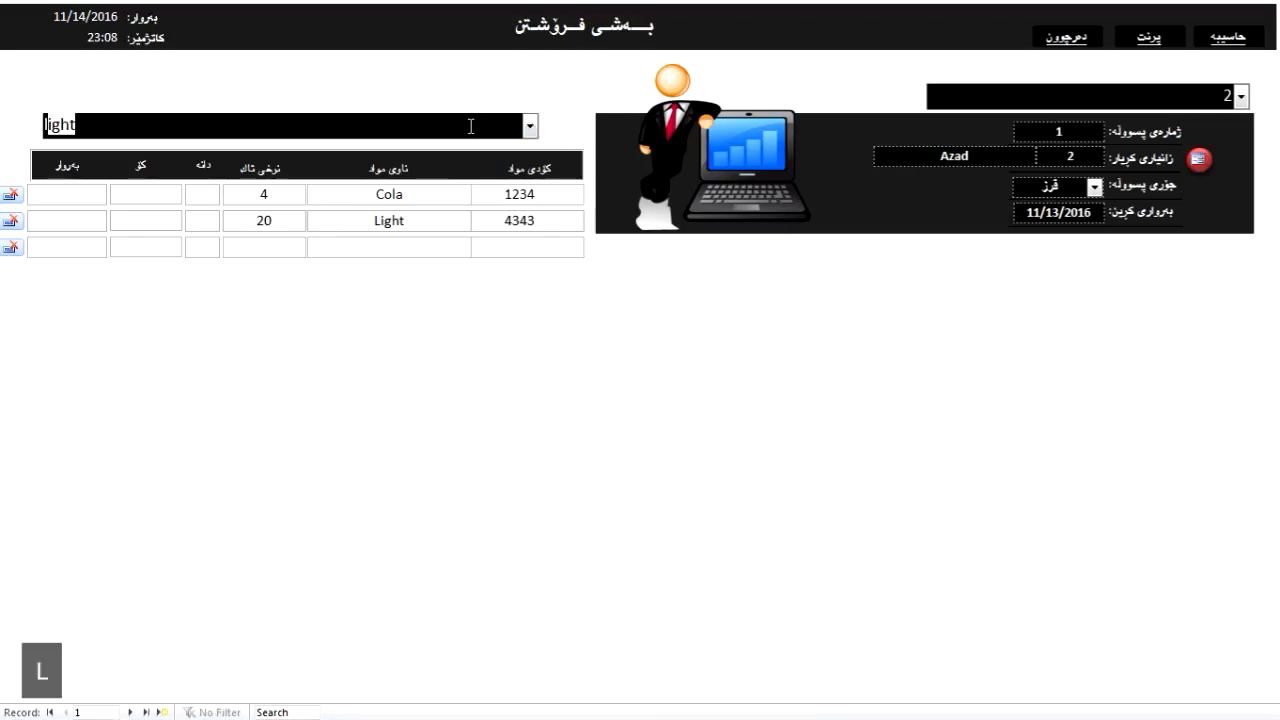
pyautogui.press('Return')
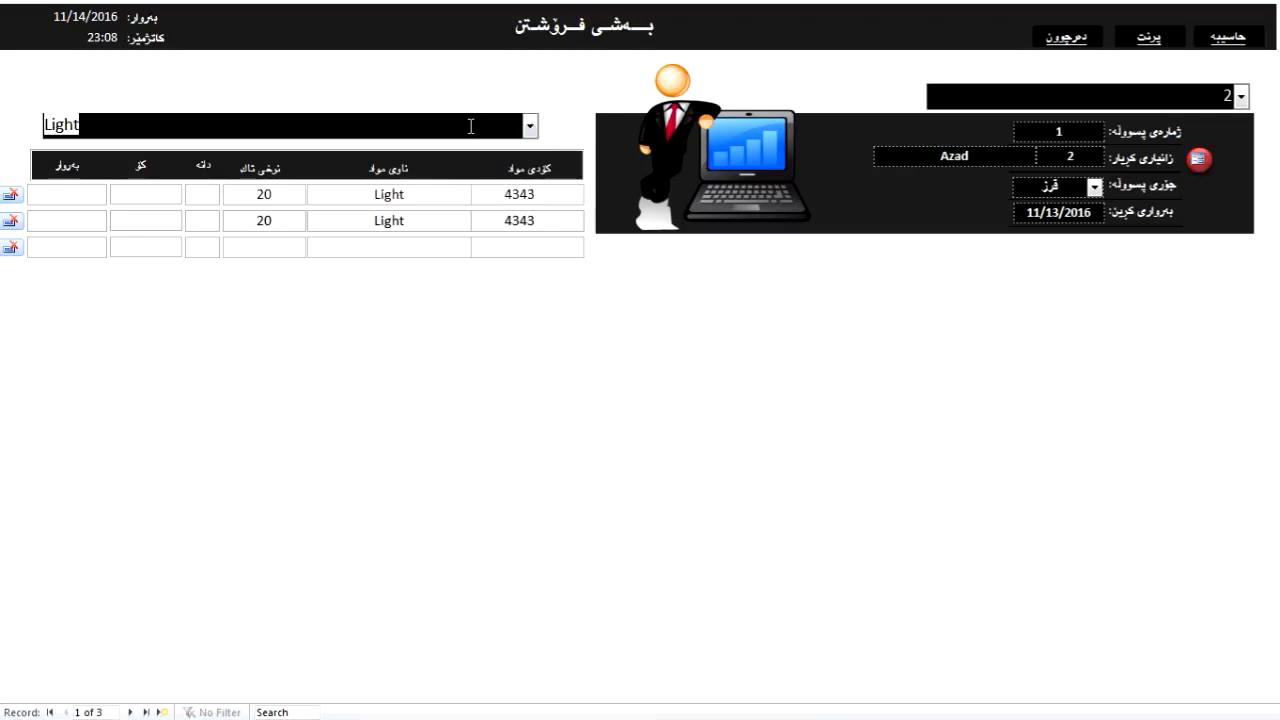
pyautogui.click(530, 126)
pyautogui.click(490, 163)
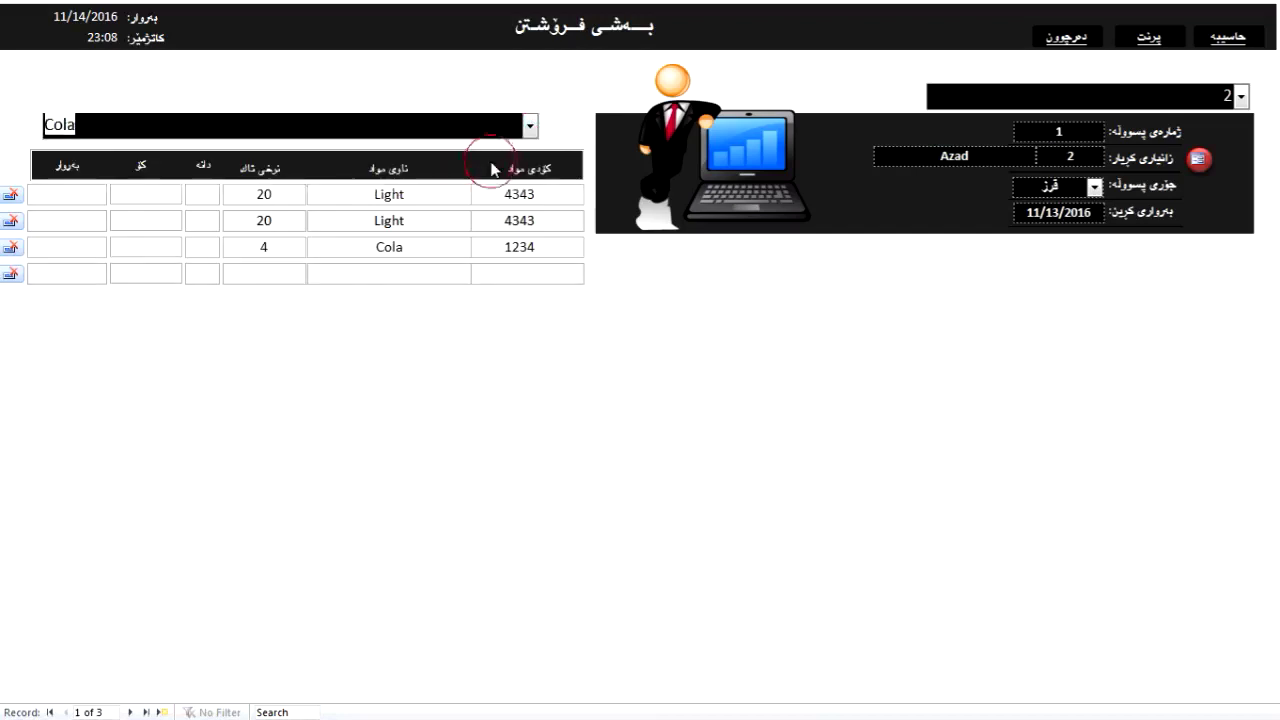
# Test the item combo box by choosing Light, Cola, Light and Cola to add four sale rows, and return to Design View
pyautogui.click(531, 127)
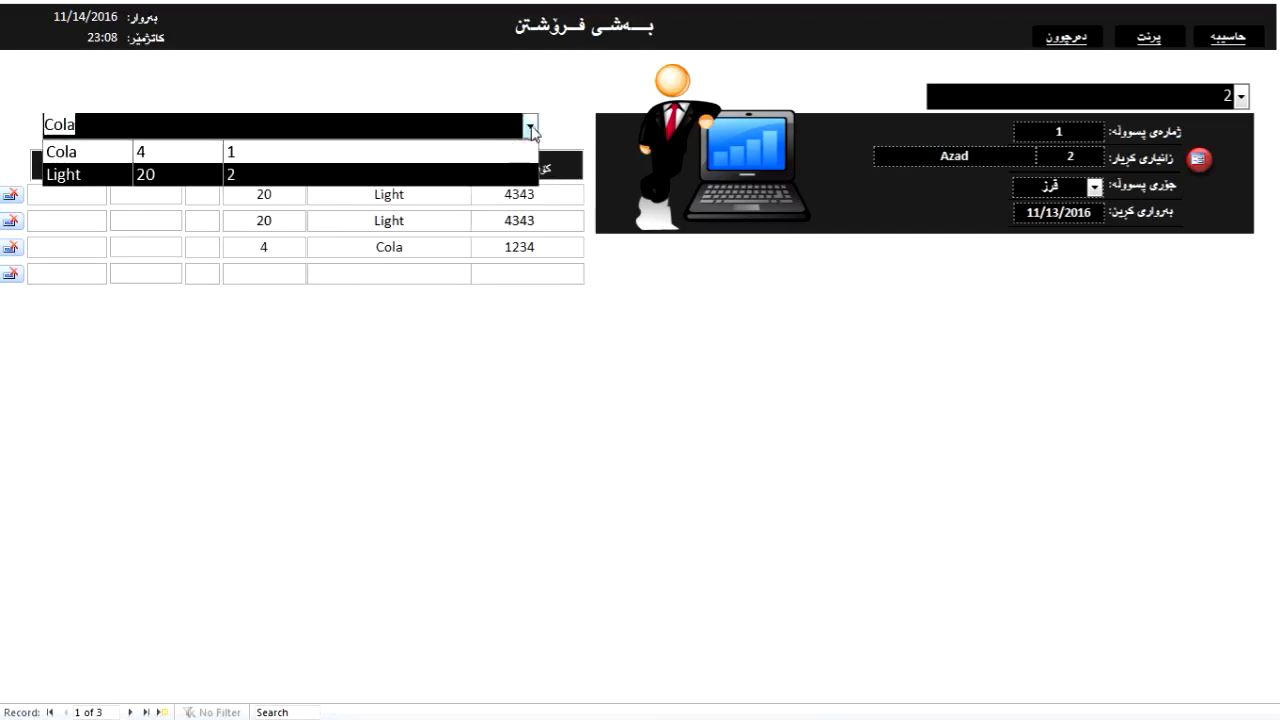
pyautogui.click(495, 174)
pyautogui.click(530, 128)
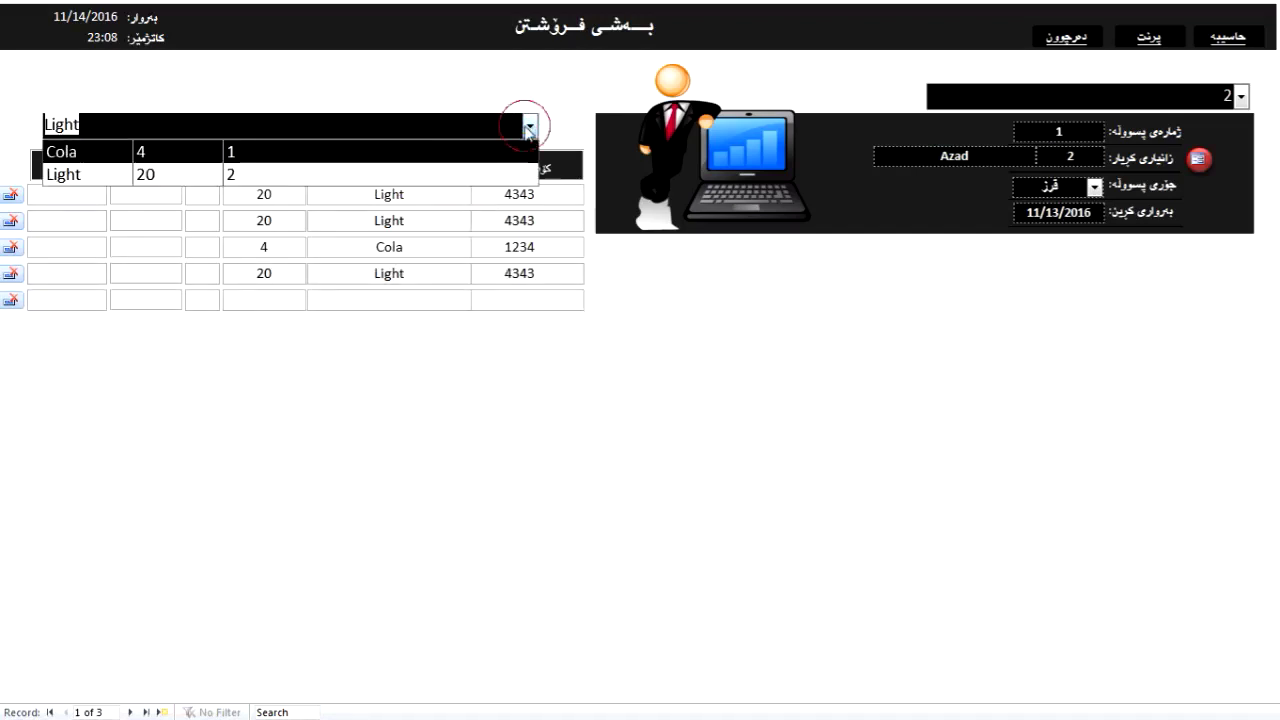
pyautogui.click(511, 153)
pyautogui.click(529, 126)
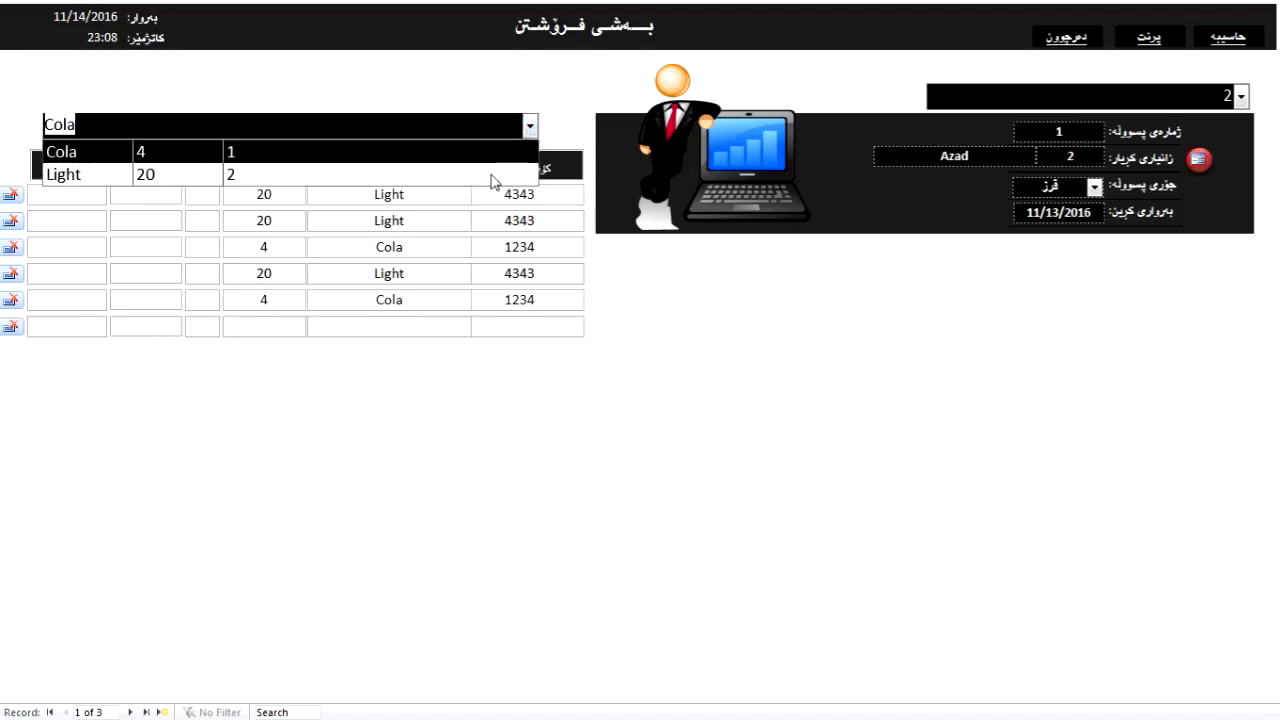
pyautogui.click(492, 177)
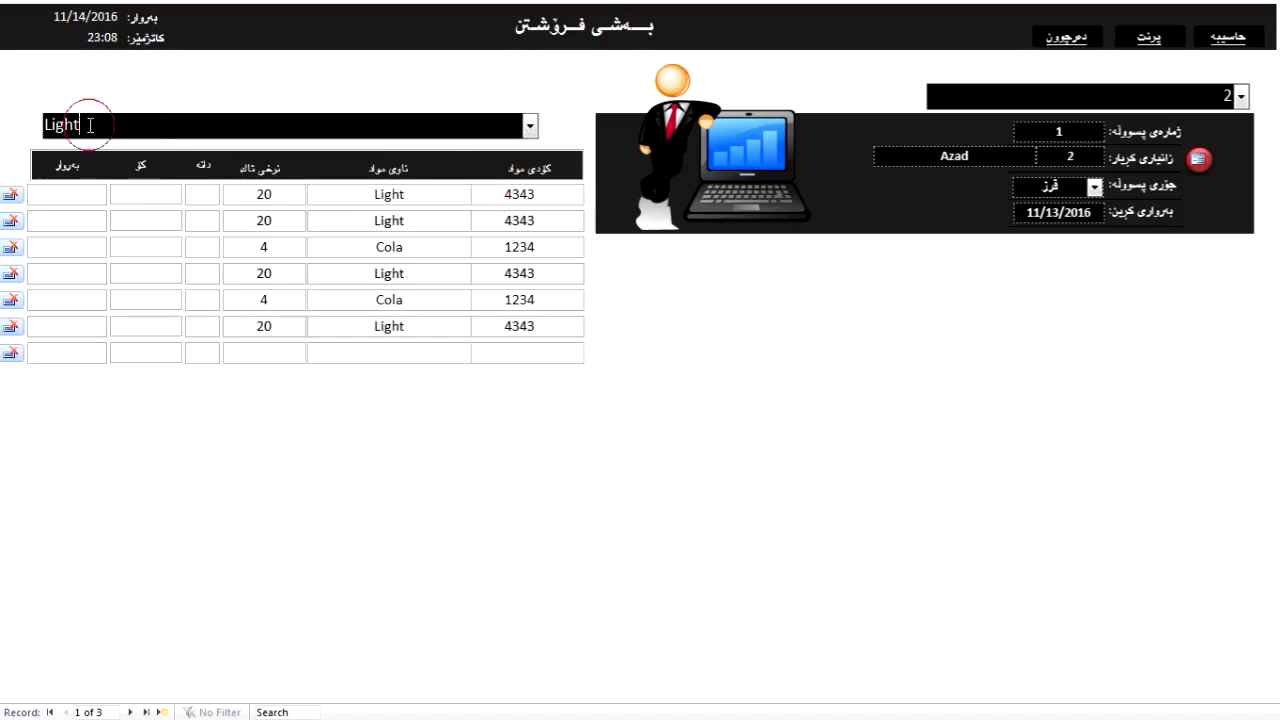
pyautogui.click(529, 128)
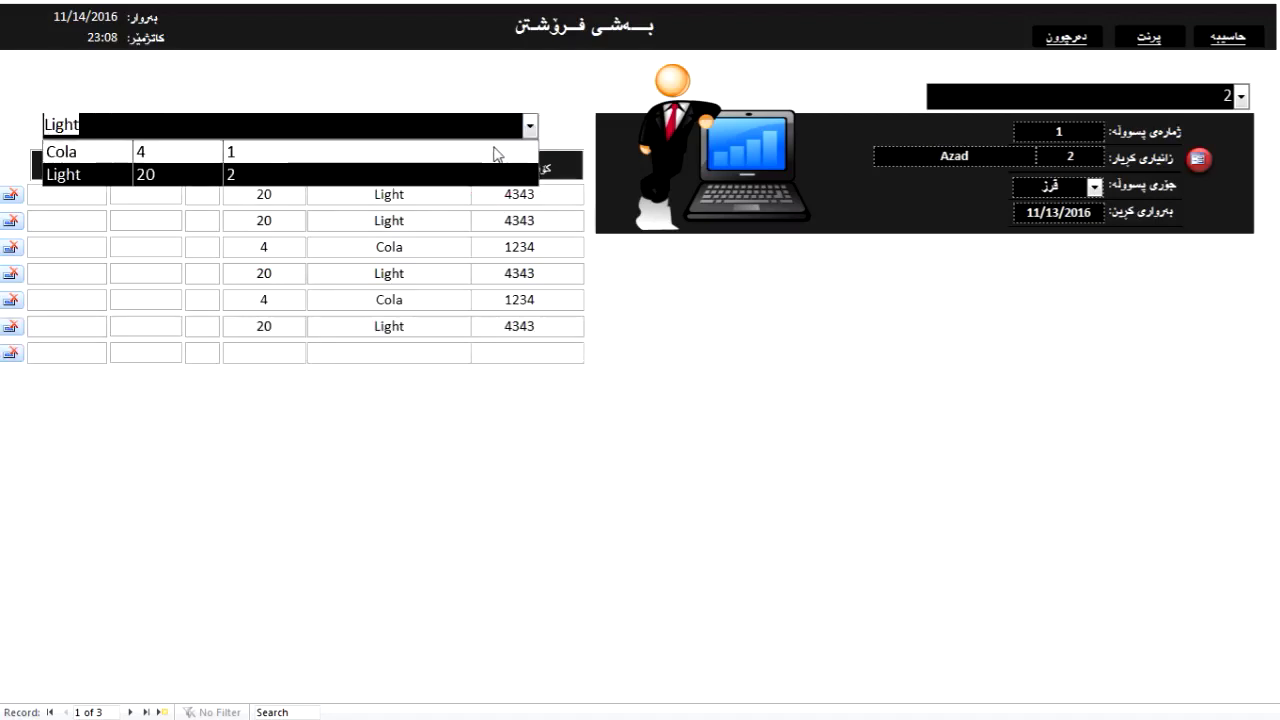
pyautogui.click(495, 155)
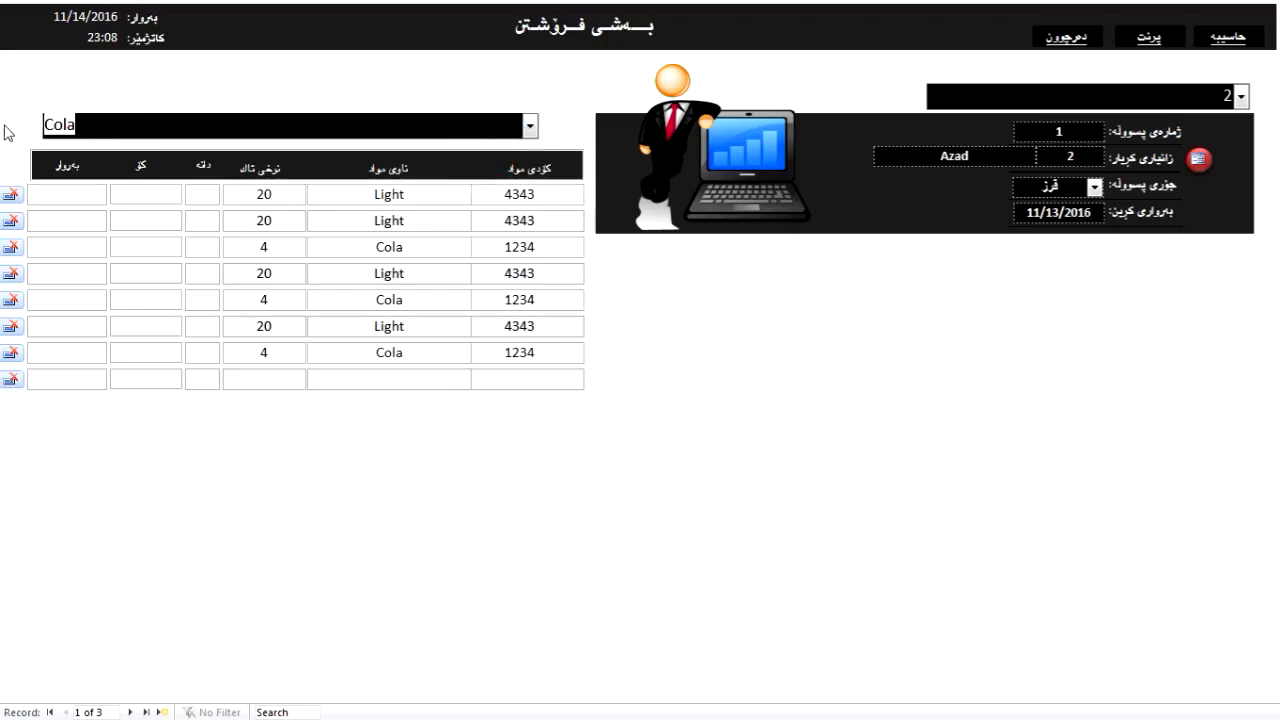
pyautogui.rightClick(320, 72)
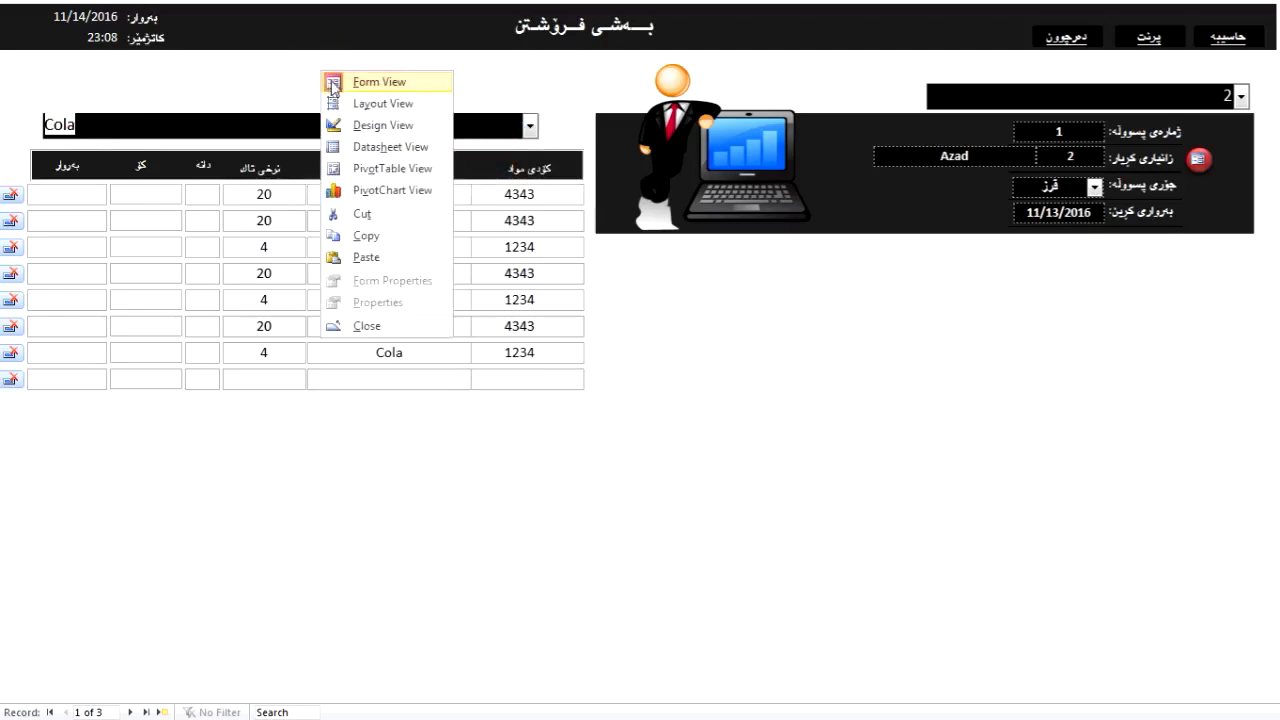
pyautogui.click(380, 125)
# In Combo24's After Update procedure, add the line Me![Combo24] = Null below the SetFocus line and save the change
pyautogui.click(623, 373)
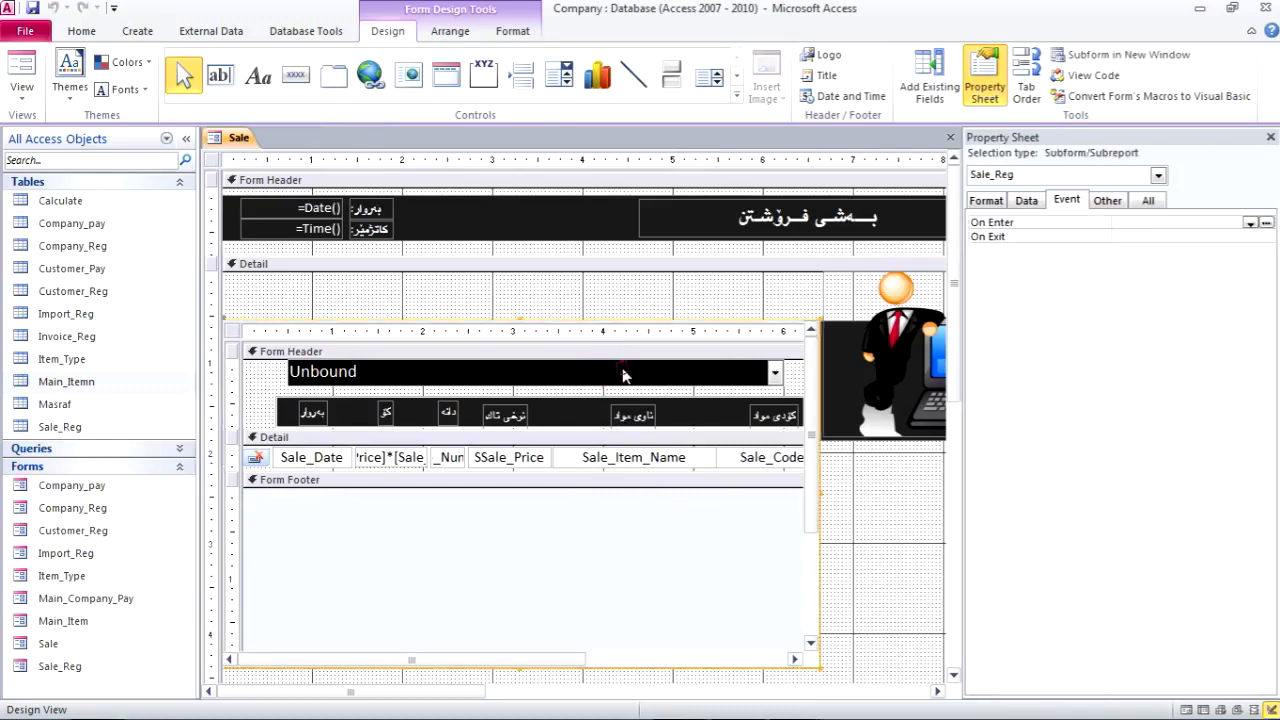
pyautogui.click(623, 373)
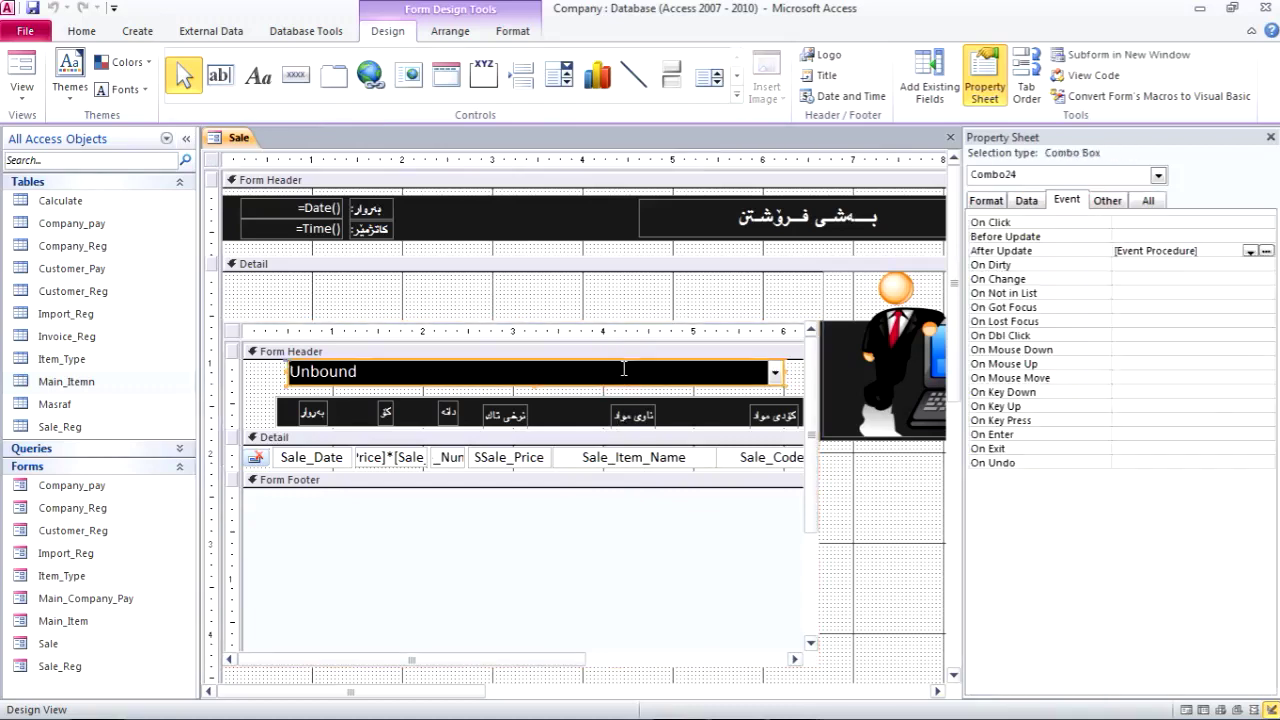
pyautogui.click(1267, 251)
pyautogui.click(462, 429)
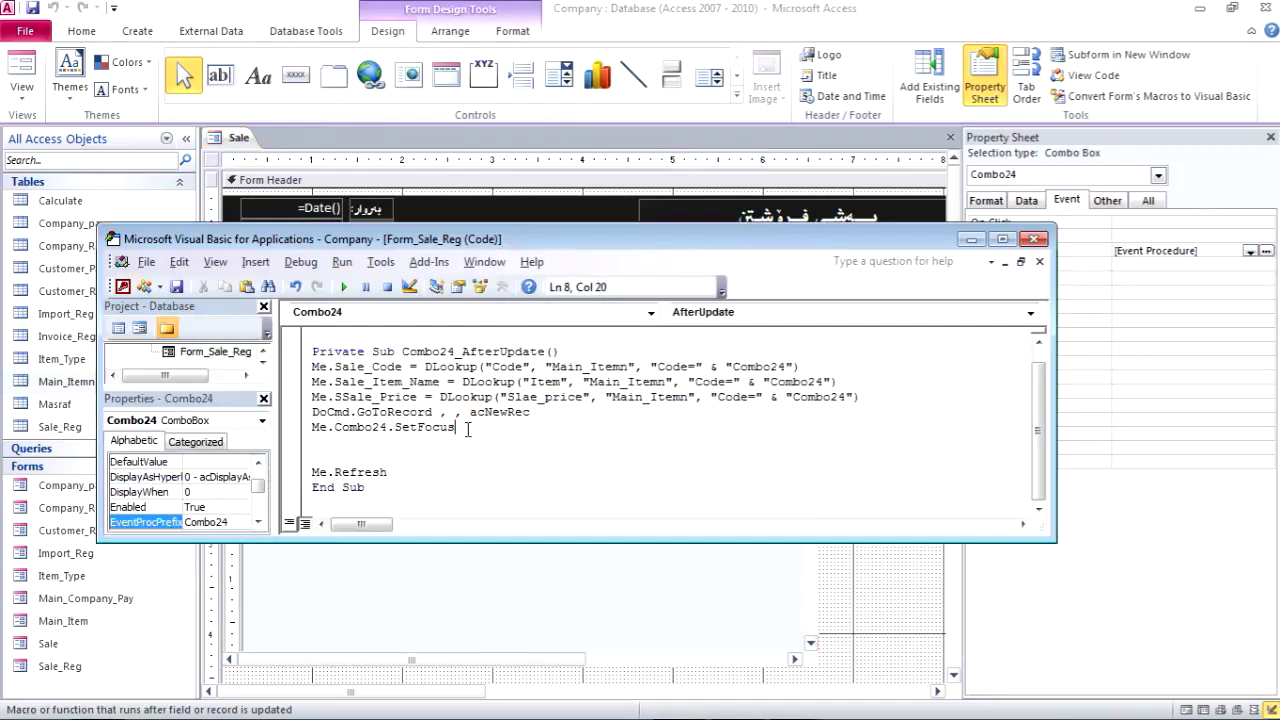
pyautogui.press('Return')
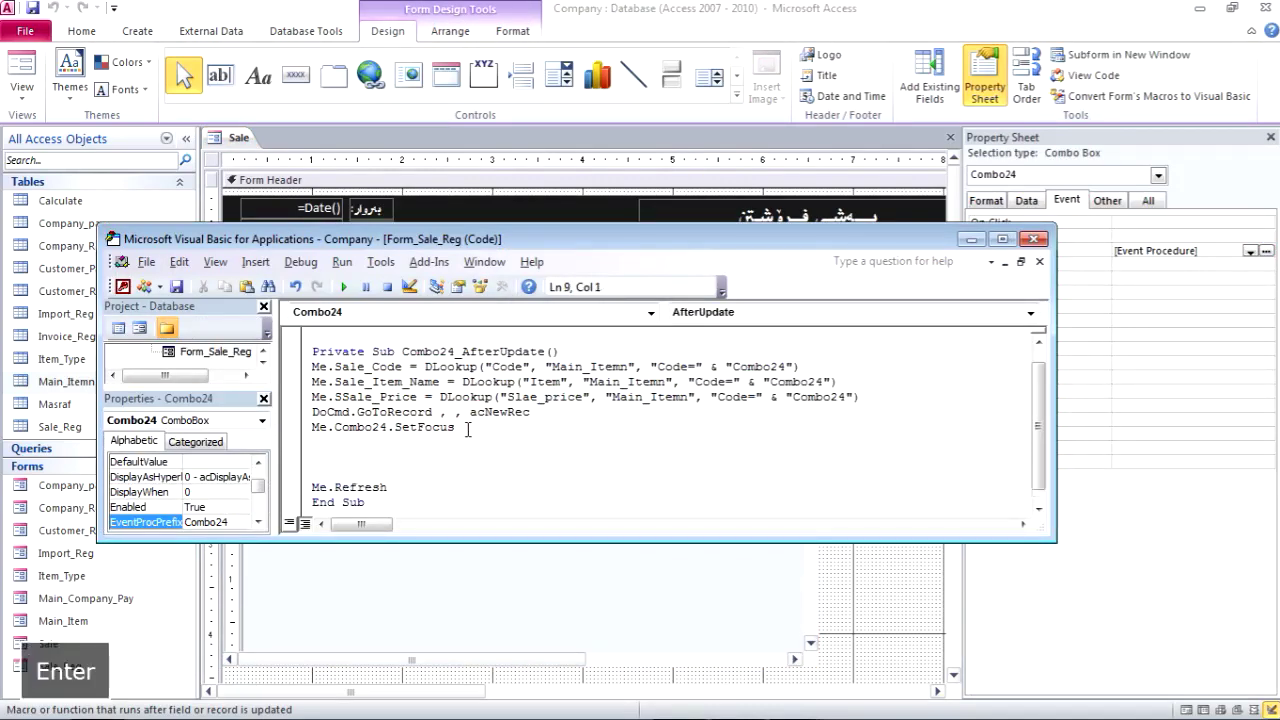
pyautogui.write('me!')
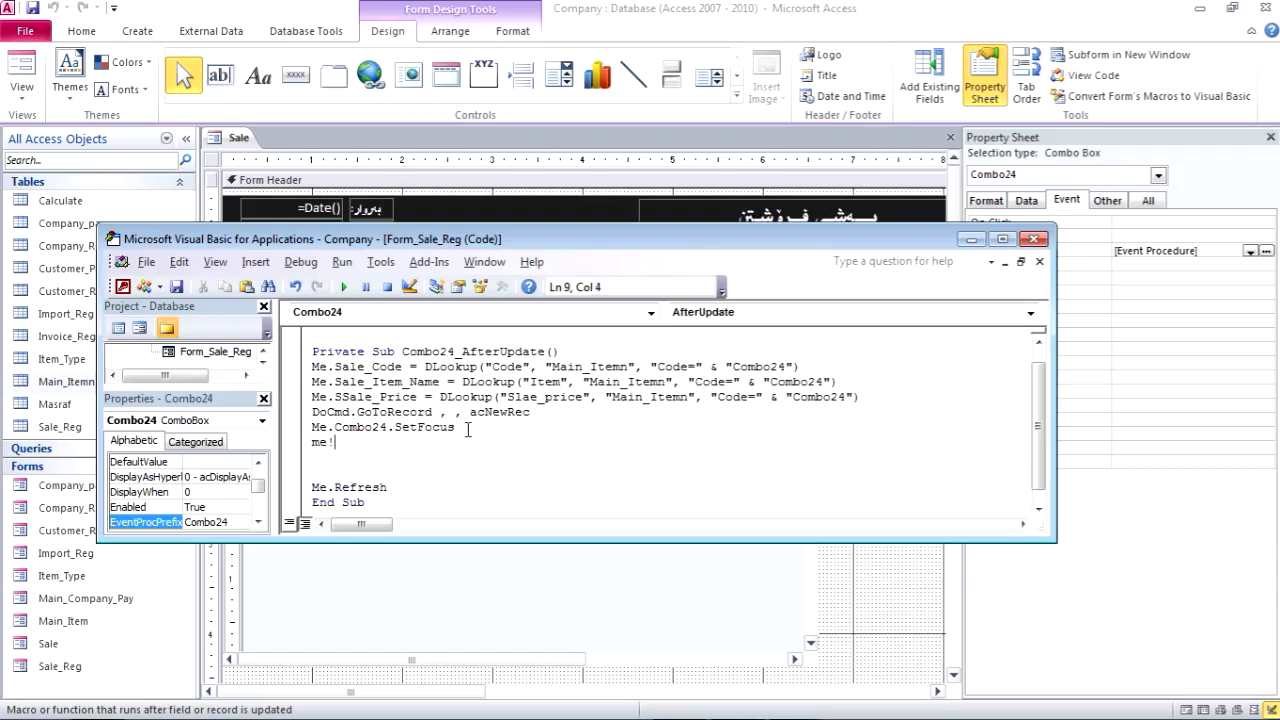
pyautogui.write('[com')
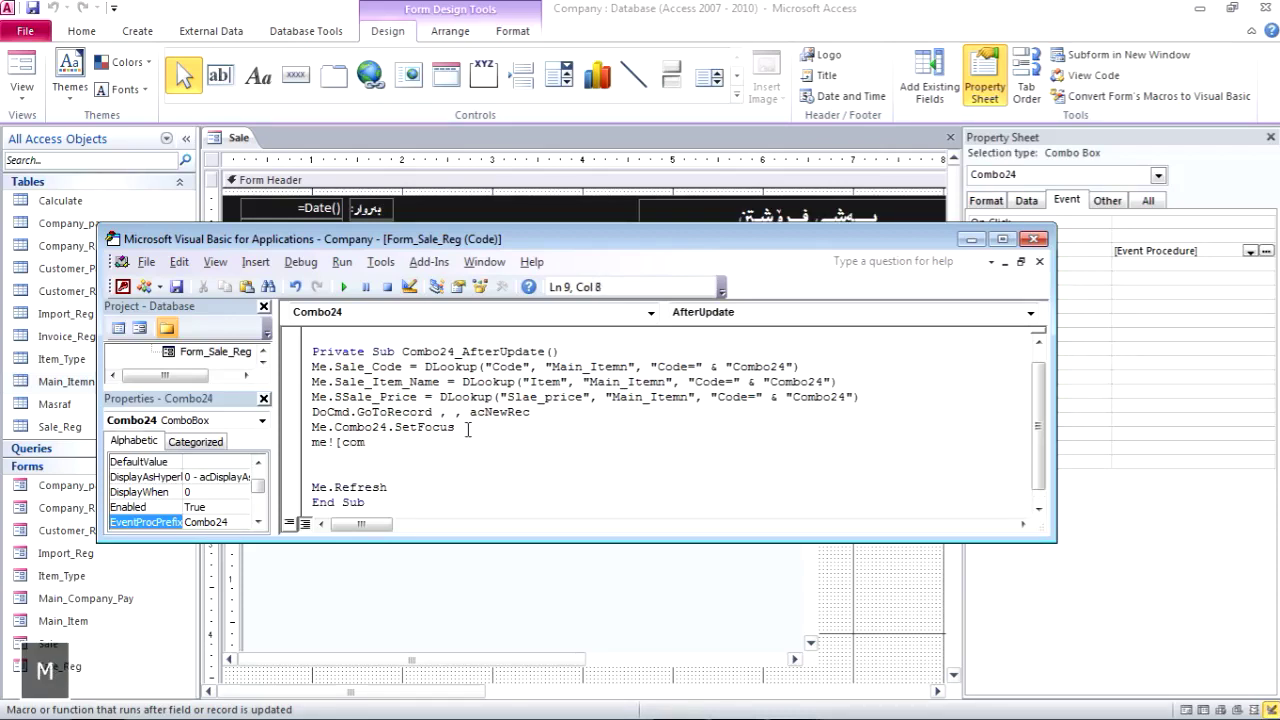
pyautogui.press('BackSpace')
pyautogui.press('BackSpace')
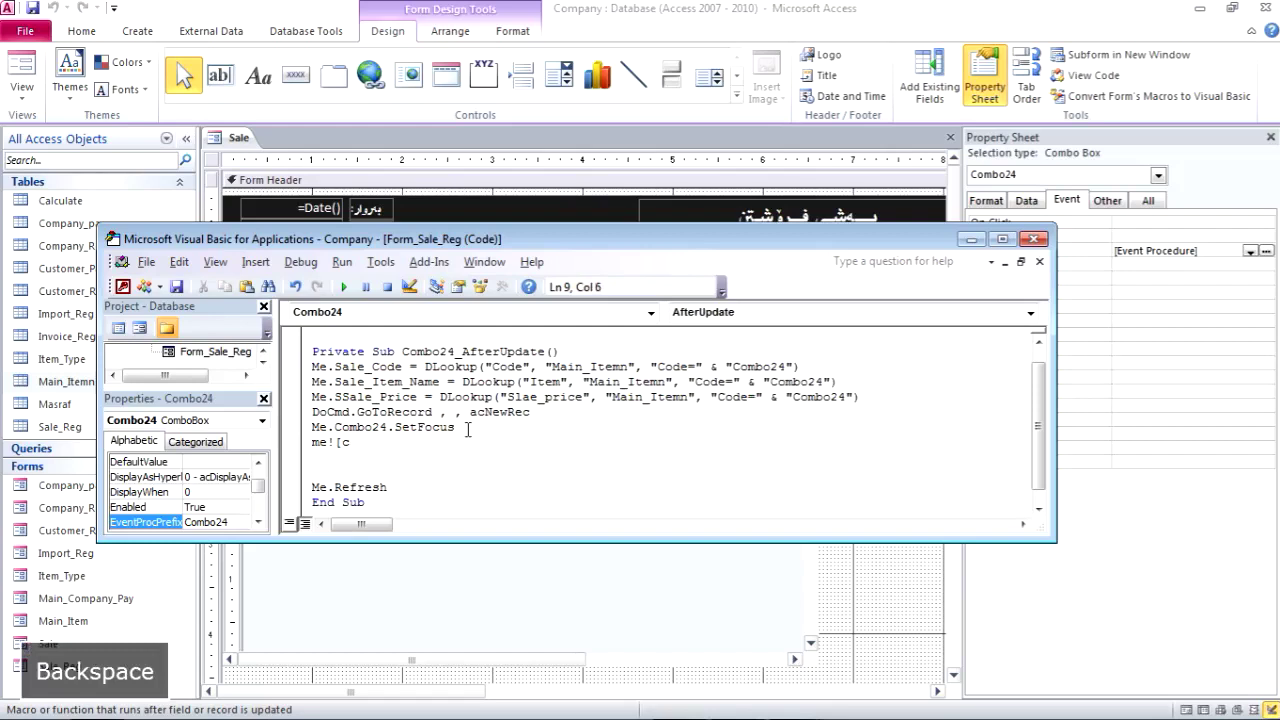
pyautogui.write('Combo')
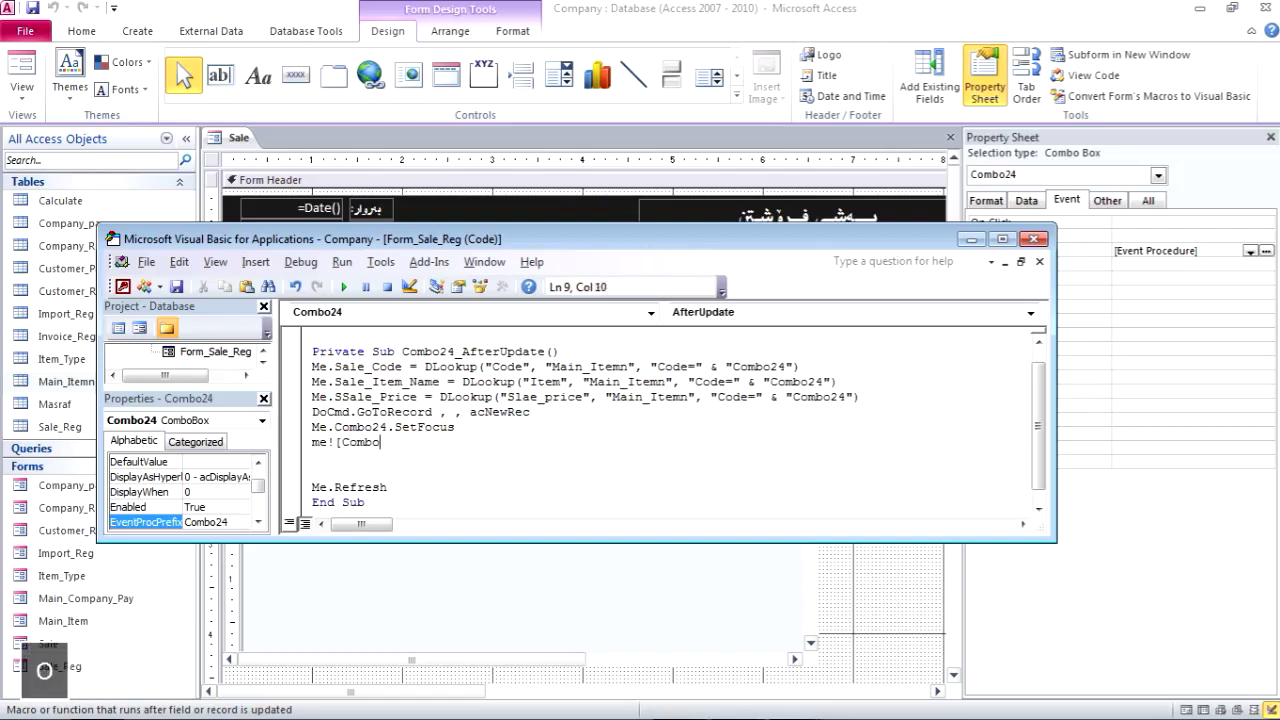
pyautogui.write('24]')
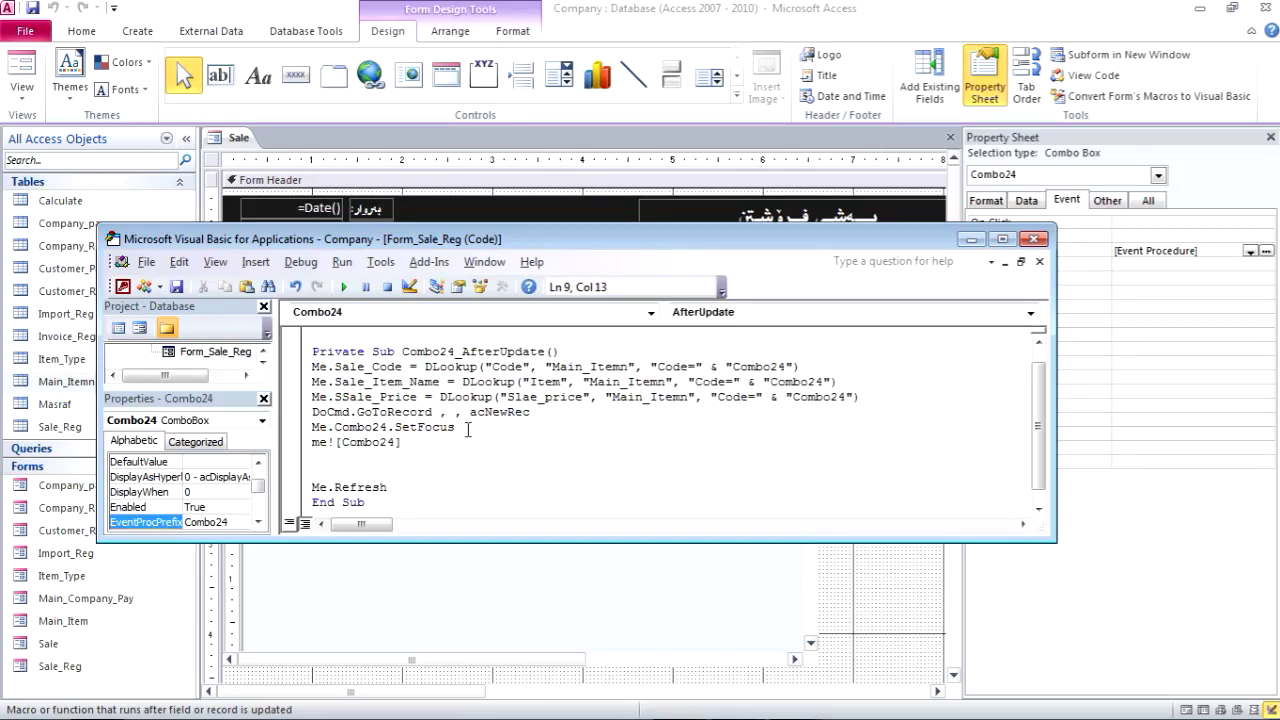
pyautogui.write('=null')
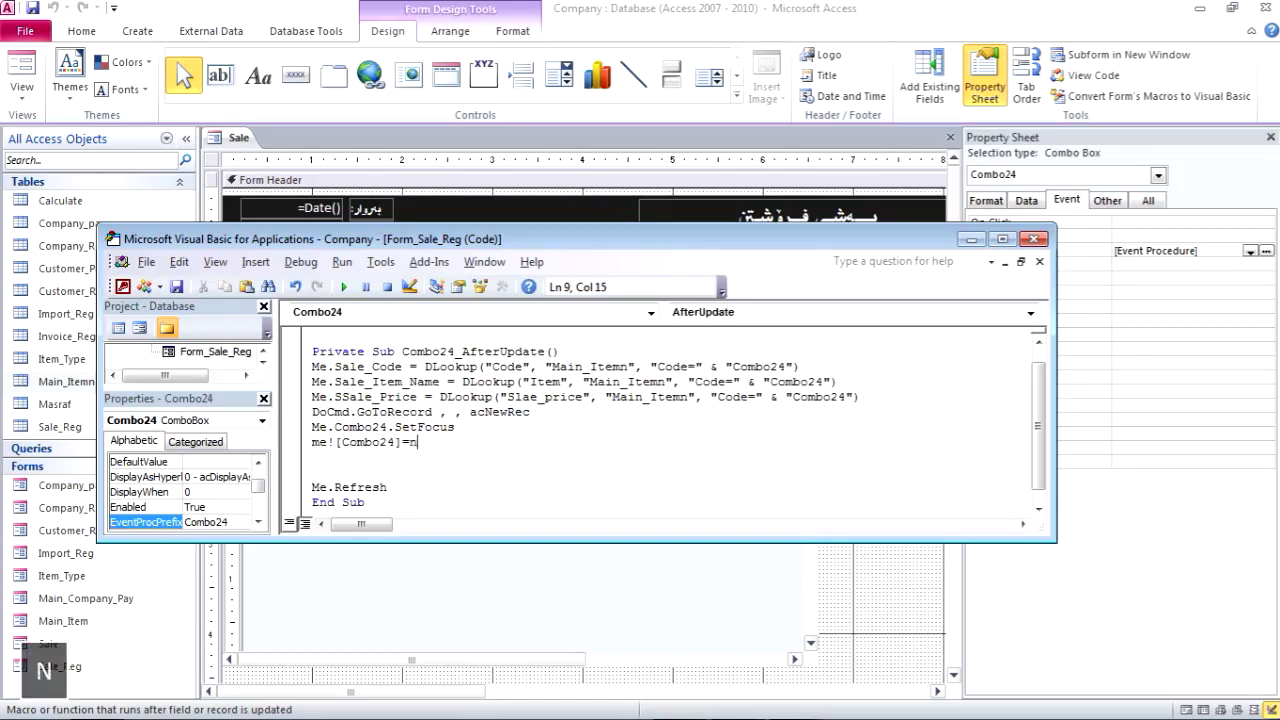
pyautogui.click(376, 466)
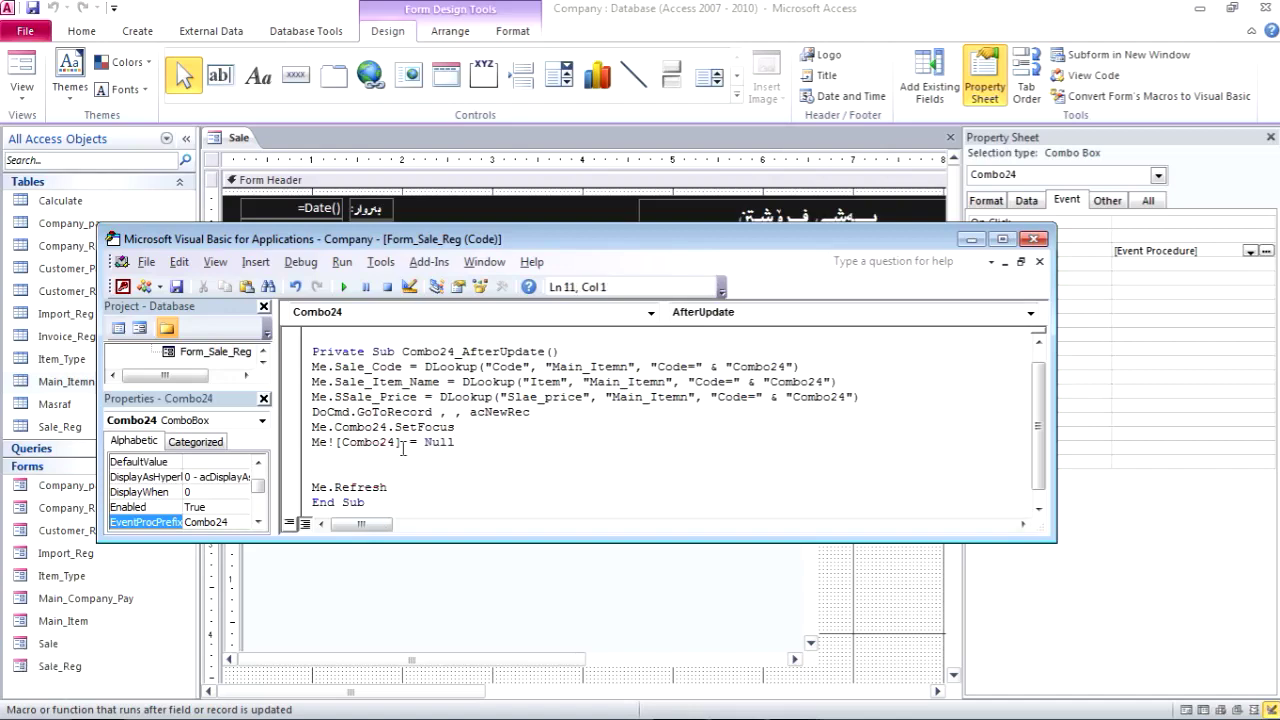
pyautogui.click(40, 20)
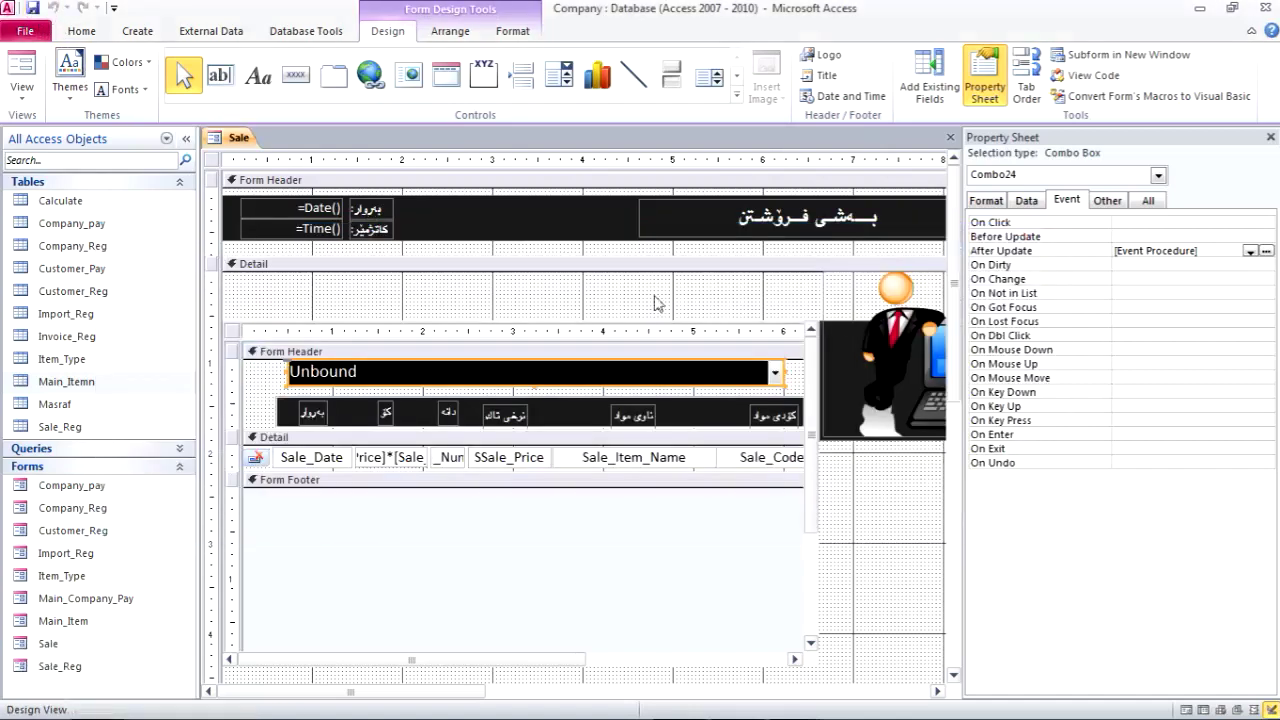
# In Form View, test the combo box by choosing Cola, and check the quantity fields of the sale rows
pyautogui.click(21, 65)
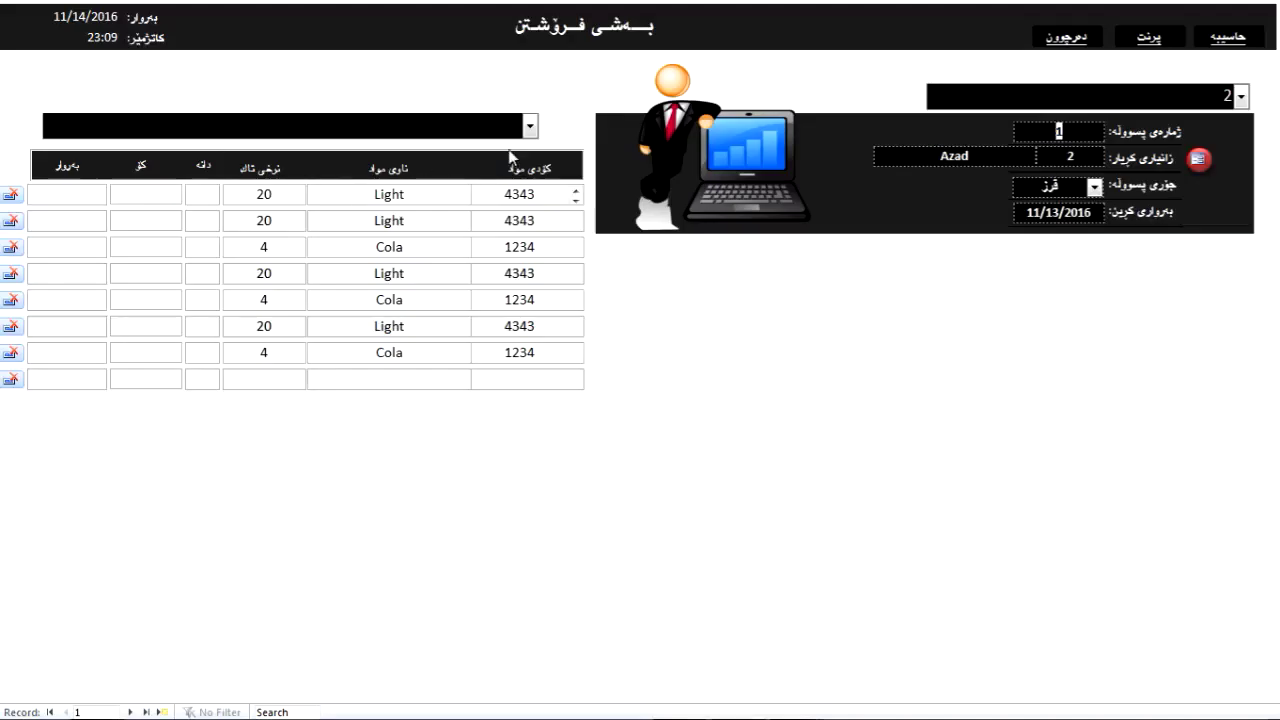
pyautogui.click(530, 126)
pyautogui.click(514, 149)
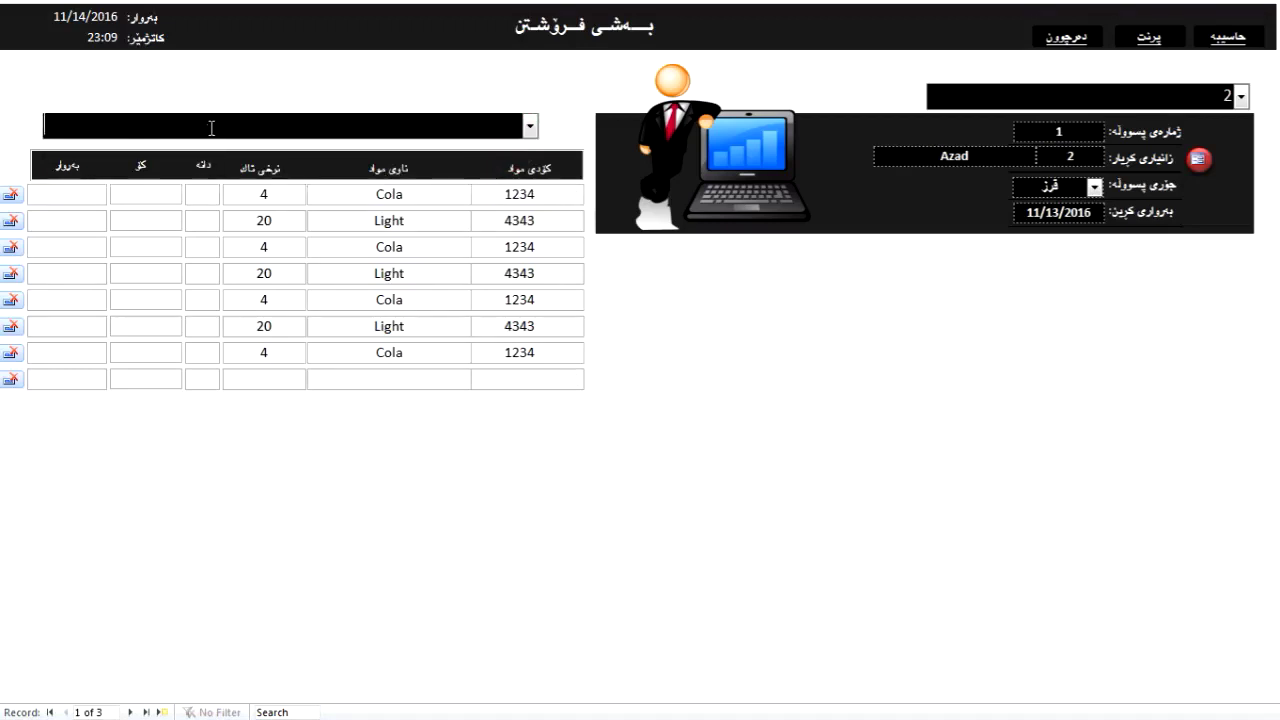
pyautogui.click(204, 220)
pyautogui.click(204, 247)
pyautogui.click(202, 330)
pyautogui.click(203, 351)
# Return the Sale form to Design View
pyautogui.rightClick(514, 64)
pyautogui.click(440, 77)
pyautogui.rightClick(302, 424)
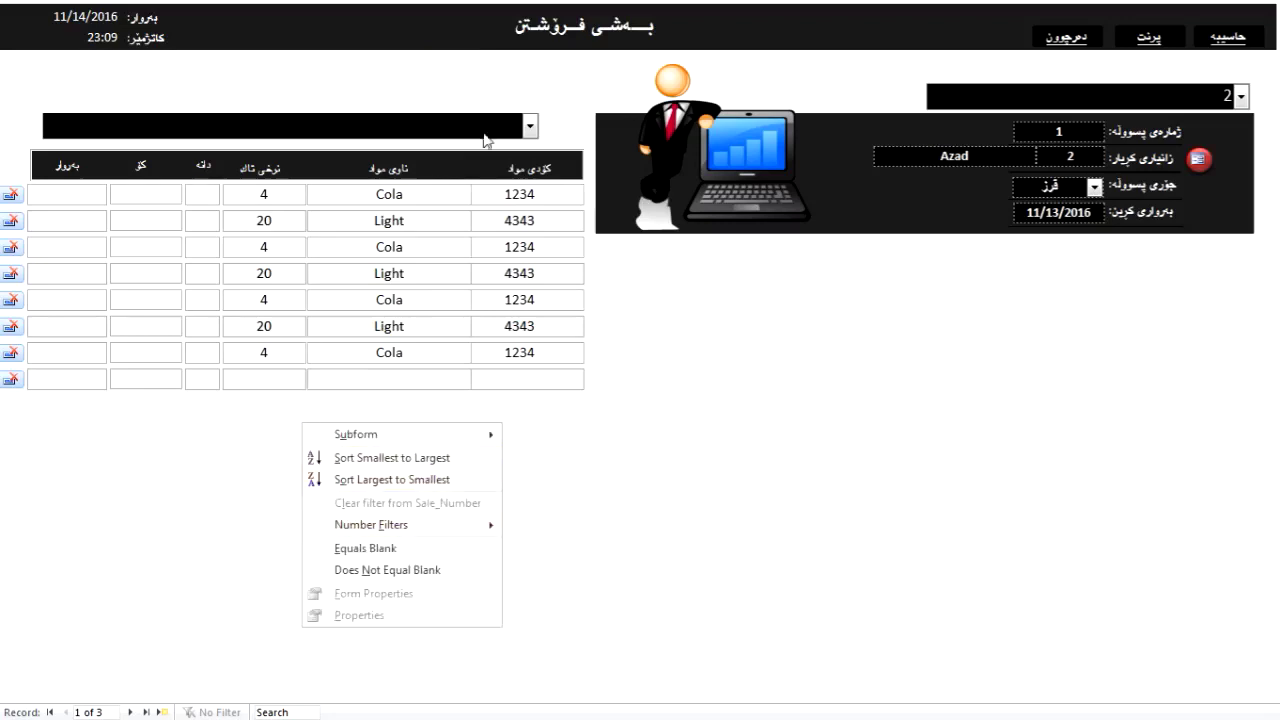
pyautogui.rightClick(550, 132)
pyautogui.click(787, 71)
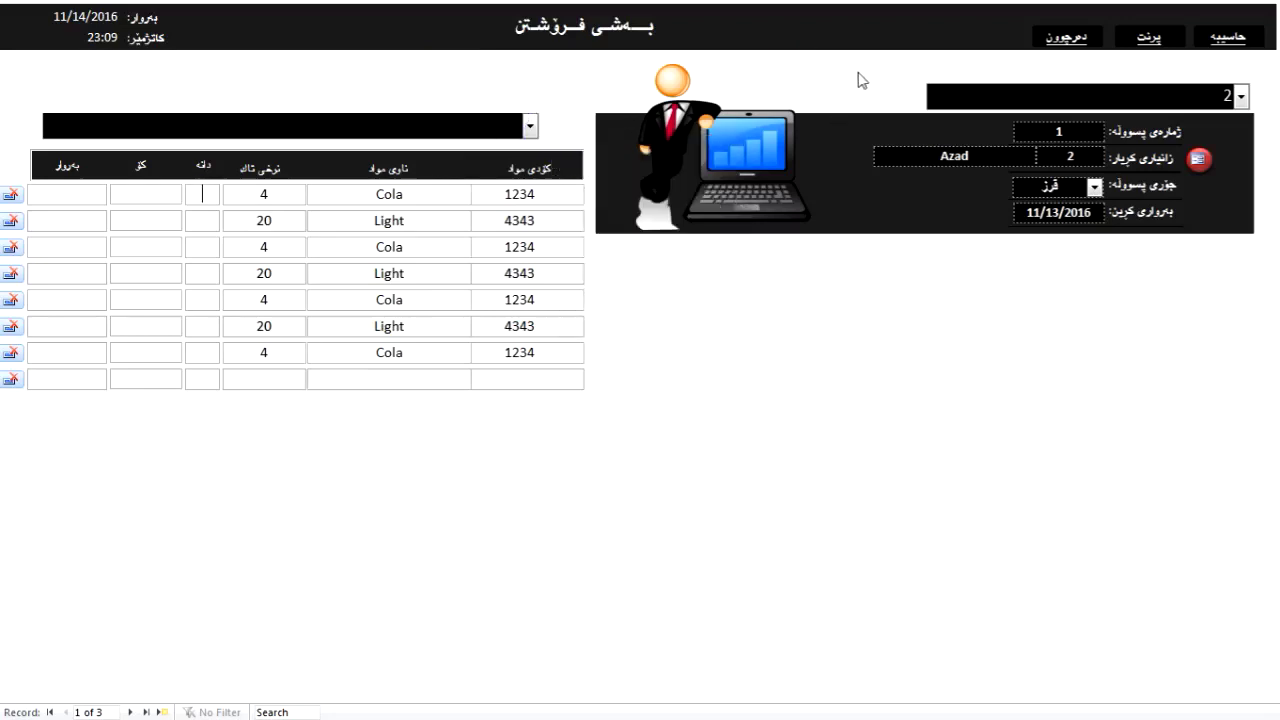
pyautogui.rightClick(838, 318)
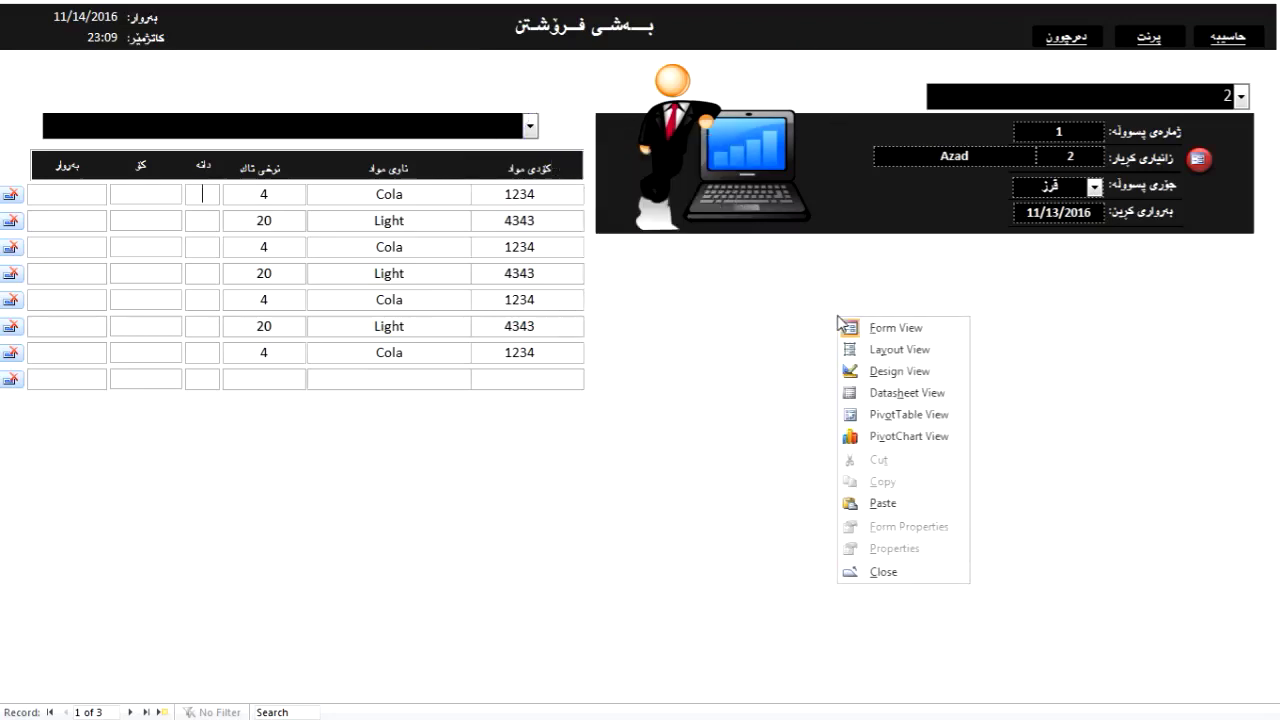
pyautogui.click(858, 370)
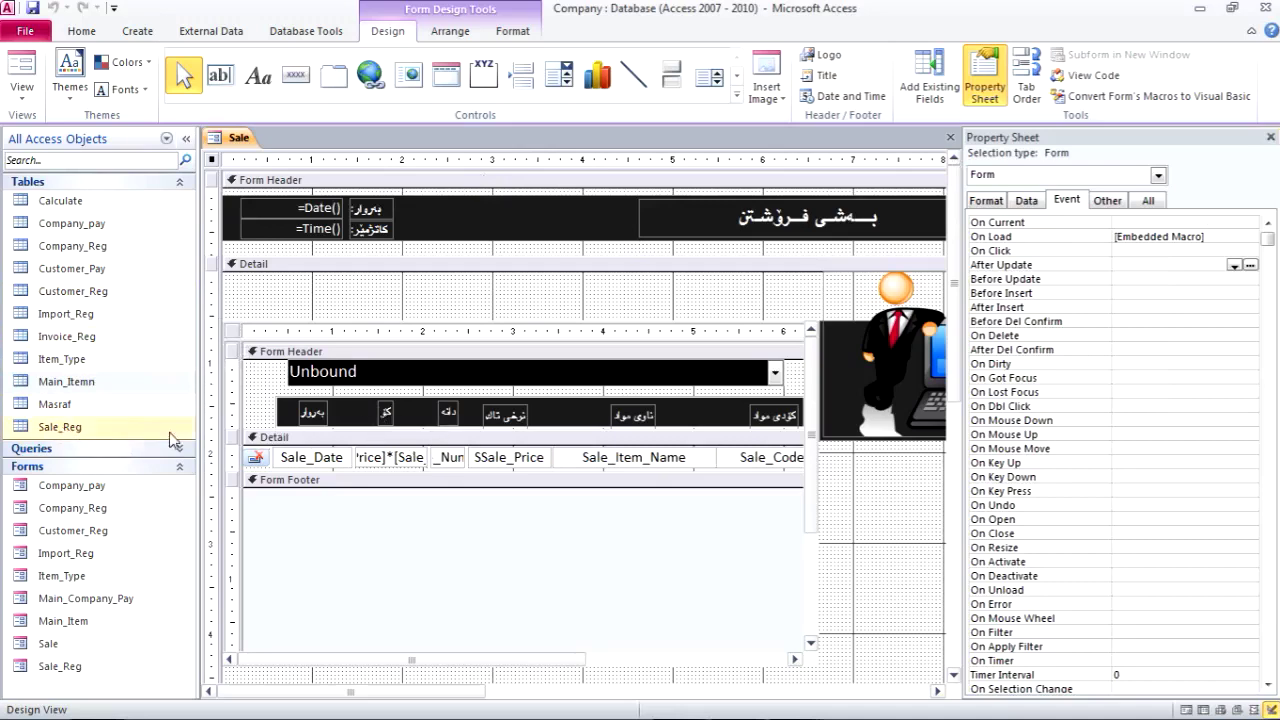
# In the Sale_Reg table's design, set the Sale_Number field's default value to 1, and close the table with its changes saved
pyautogui.rightClick(98, 431)
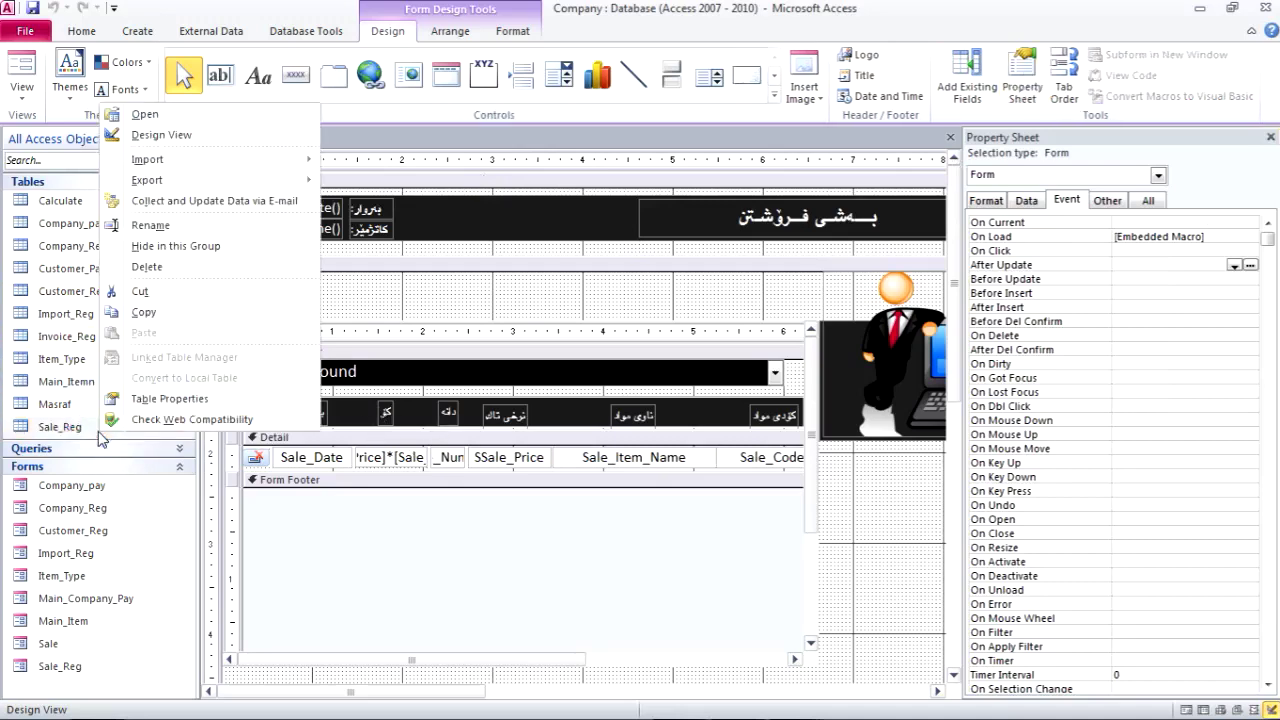
pyautogui.click(165, 135)
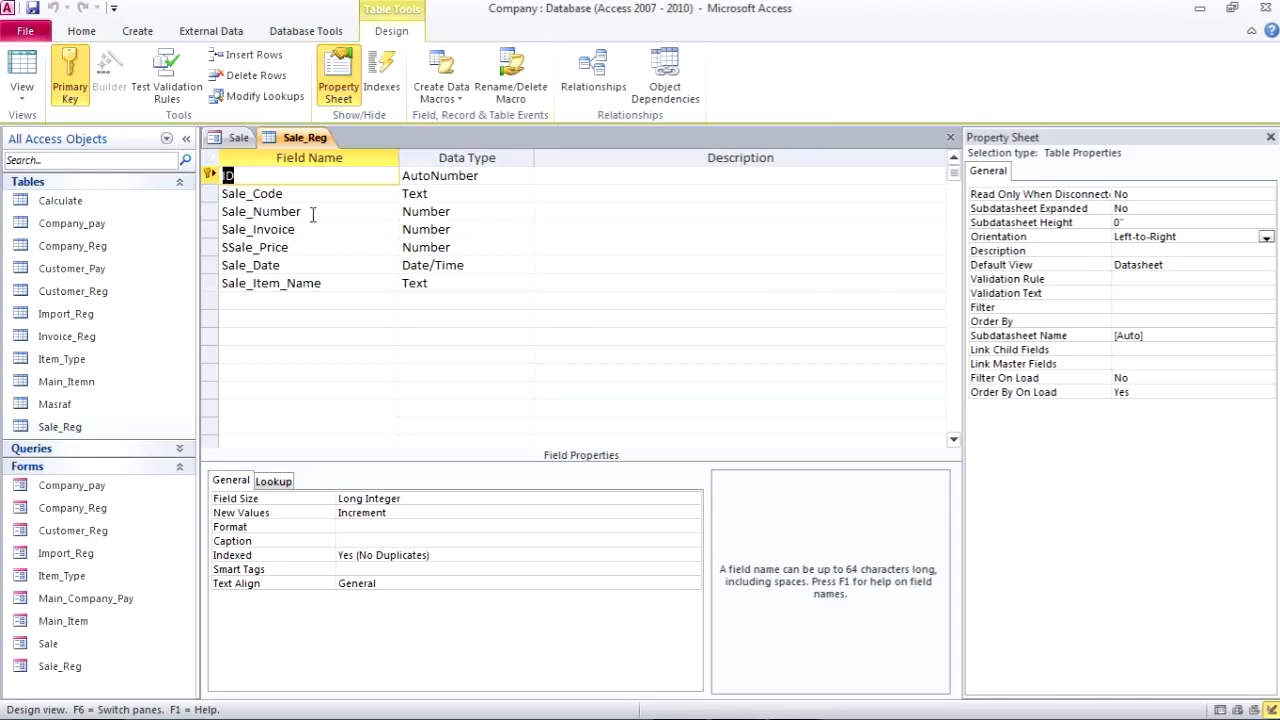
pyautogui.click(313, 212)
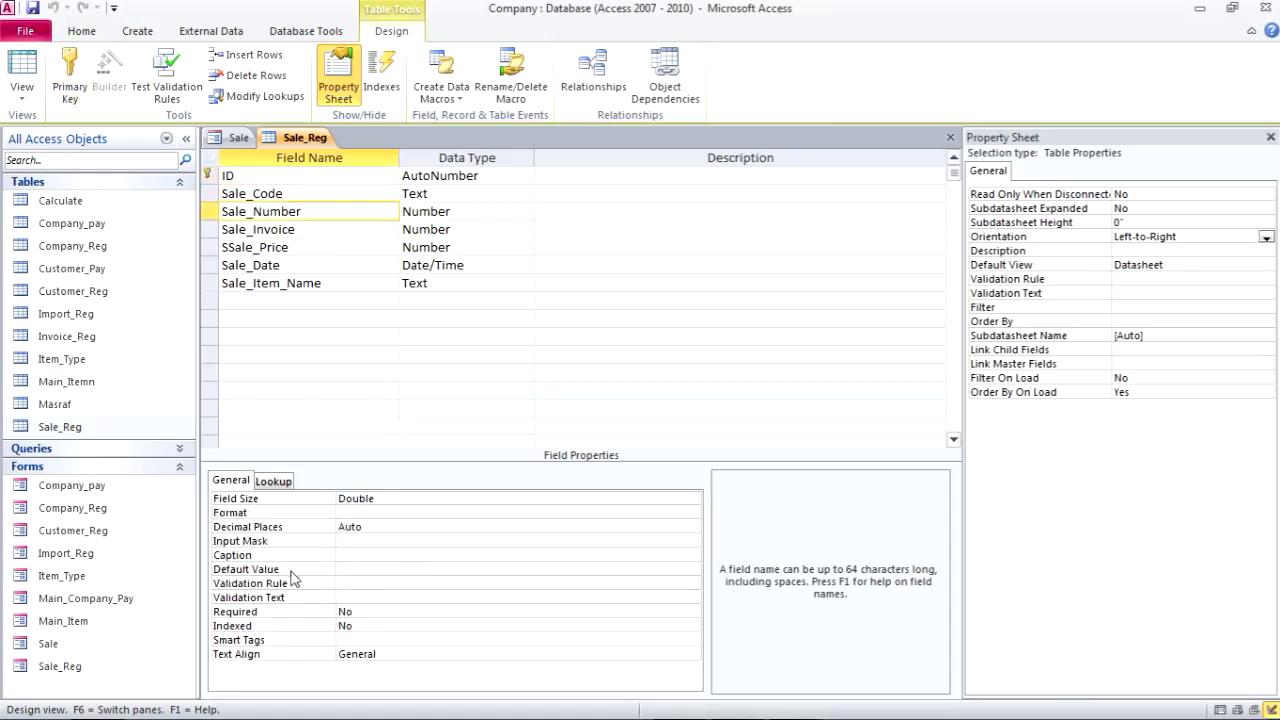
pyautogui.click(341, 569)
pyautogui.write('1')
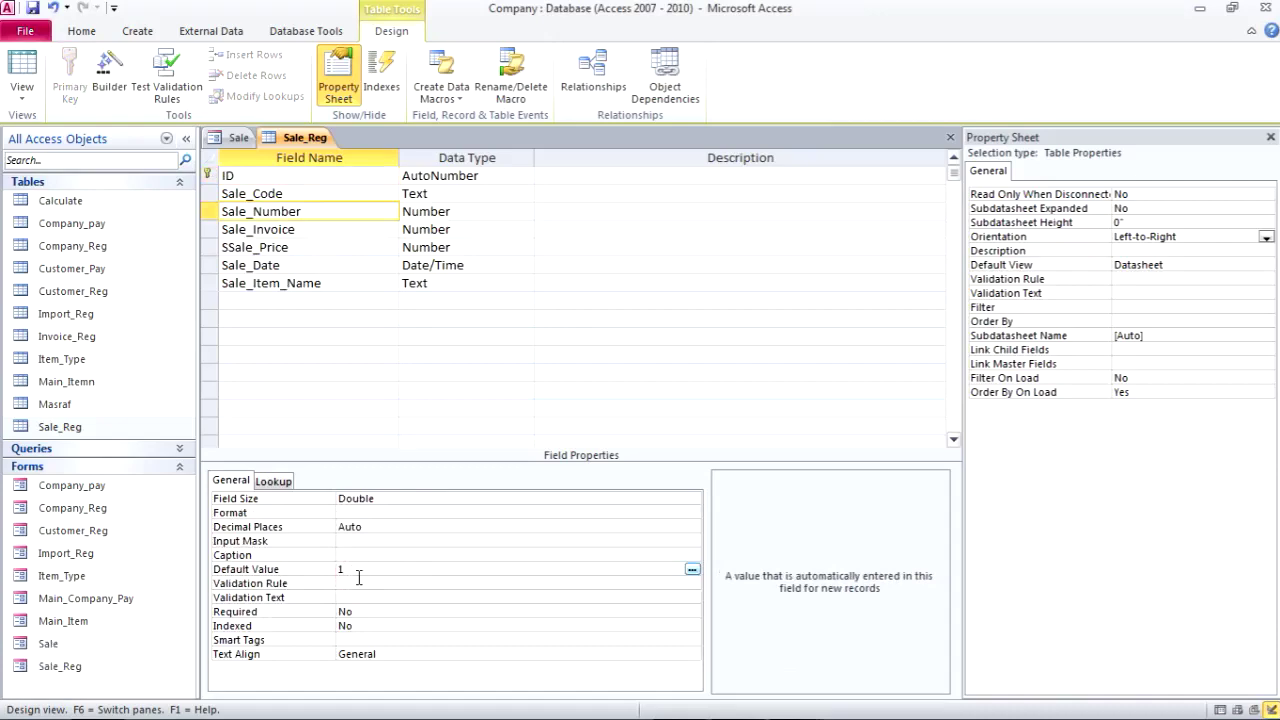
pyautogui.click(359, 583)
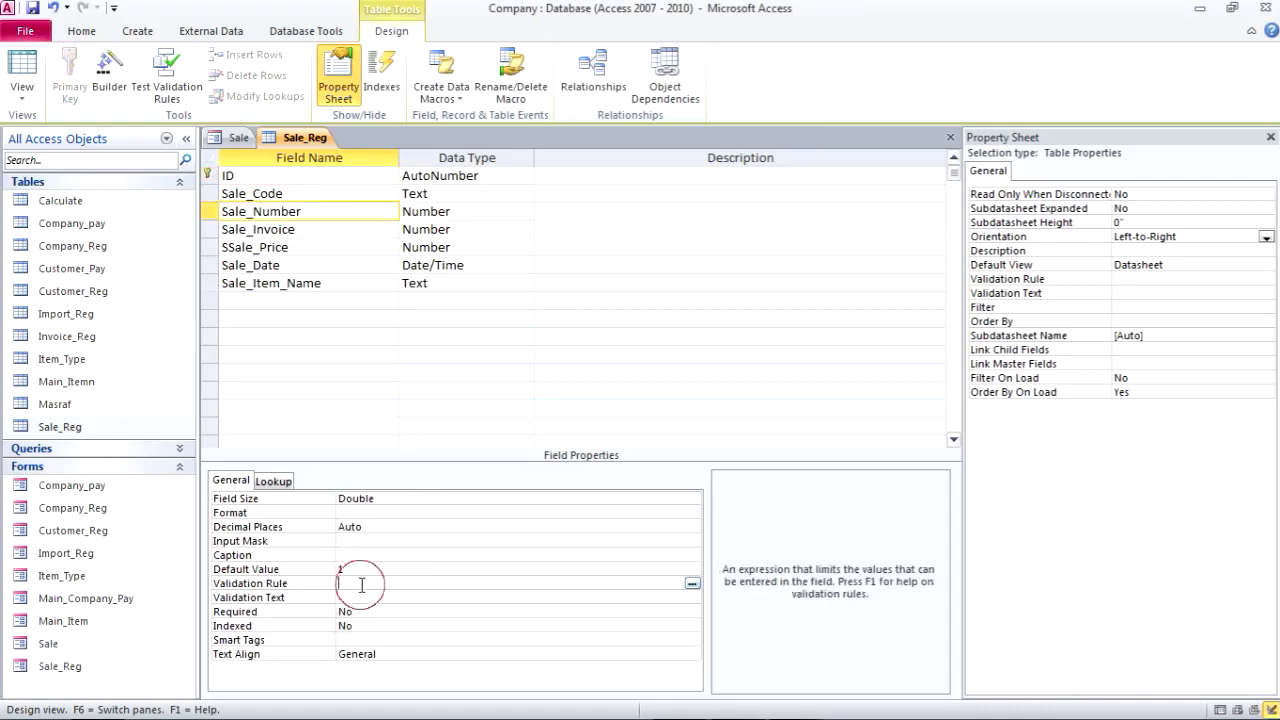
pyautogui.click(950, 137)
pyautogui.click(542, 412)
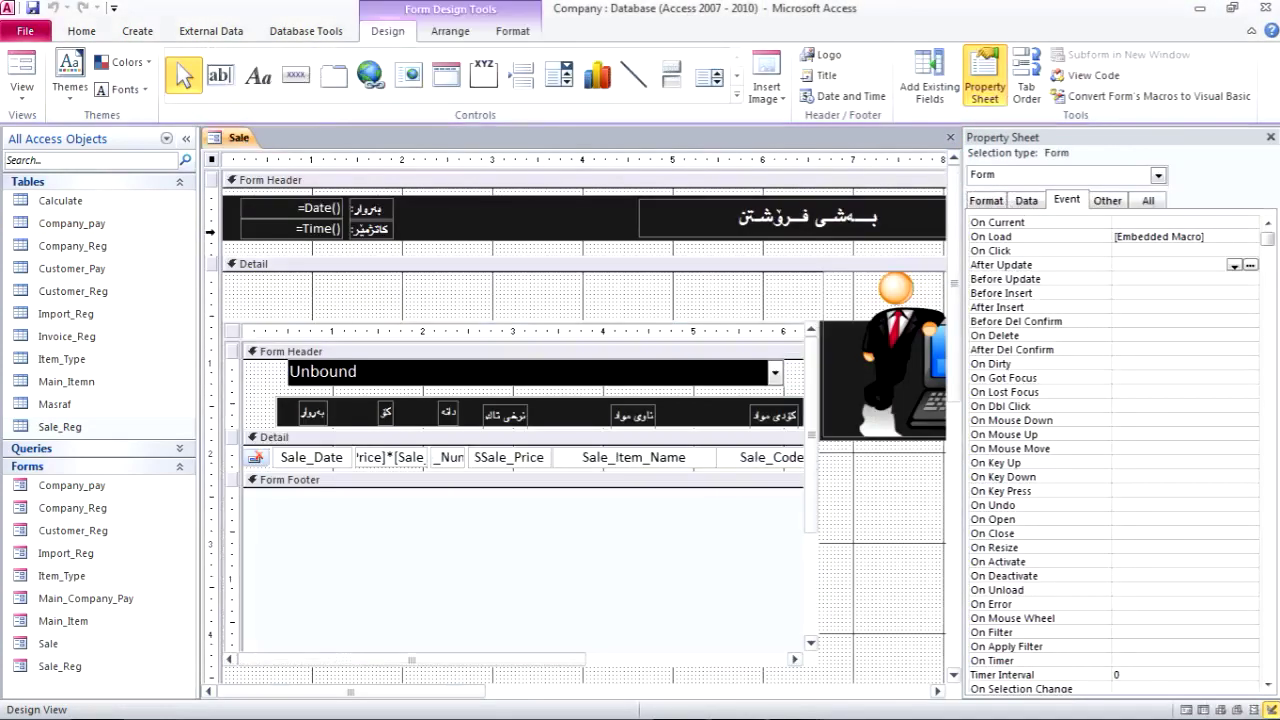
# Delete the first sale row, a Cola entry, in Form View and return the Sale form to Design View
pyautogui.click(22, 68)
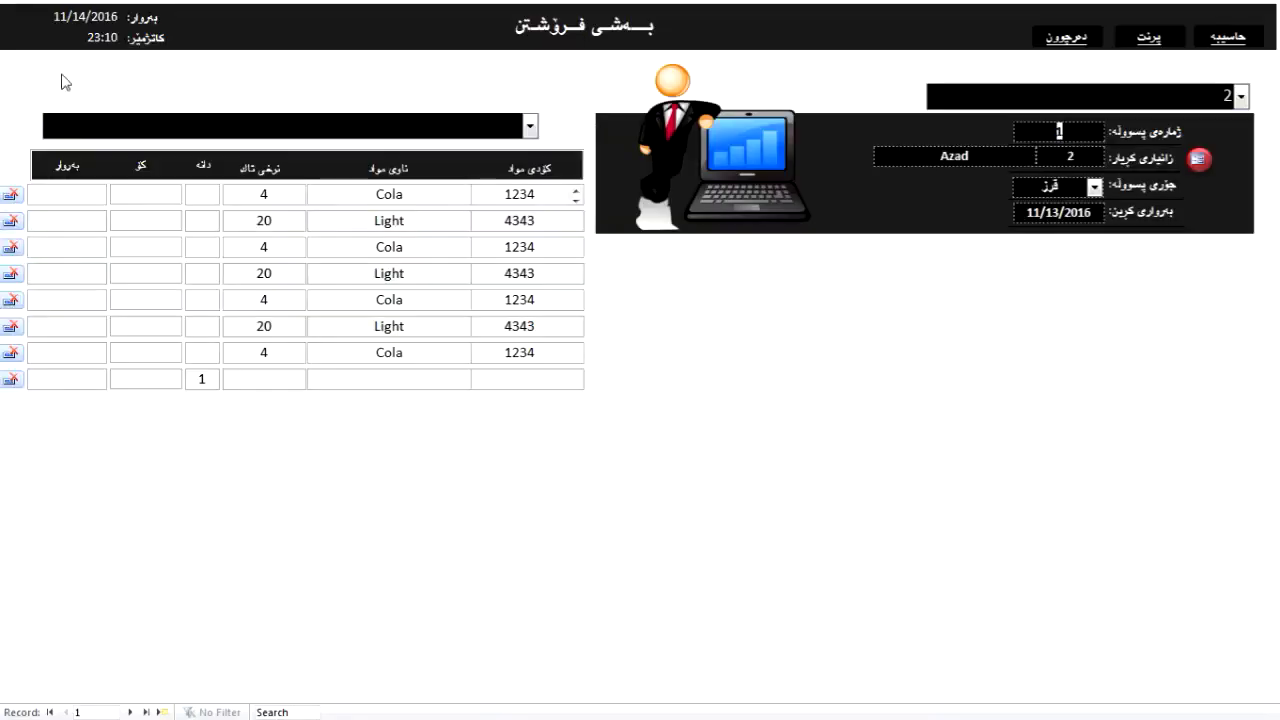
pyautogui.click(11, 194)
pyautogui.click(600, 426)
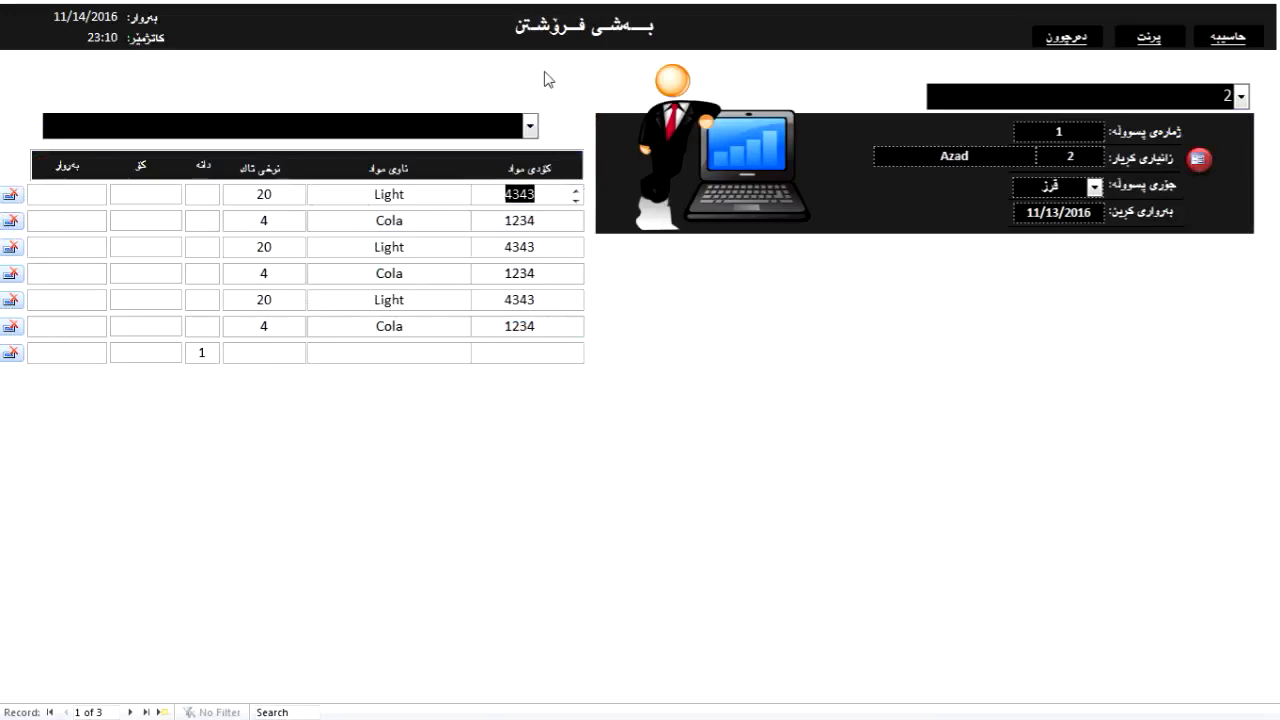
pyautogui.rightClick(570, 57)
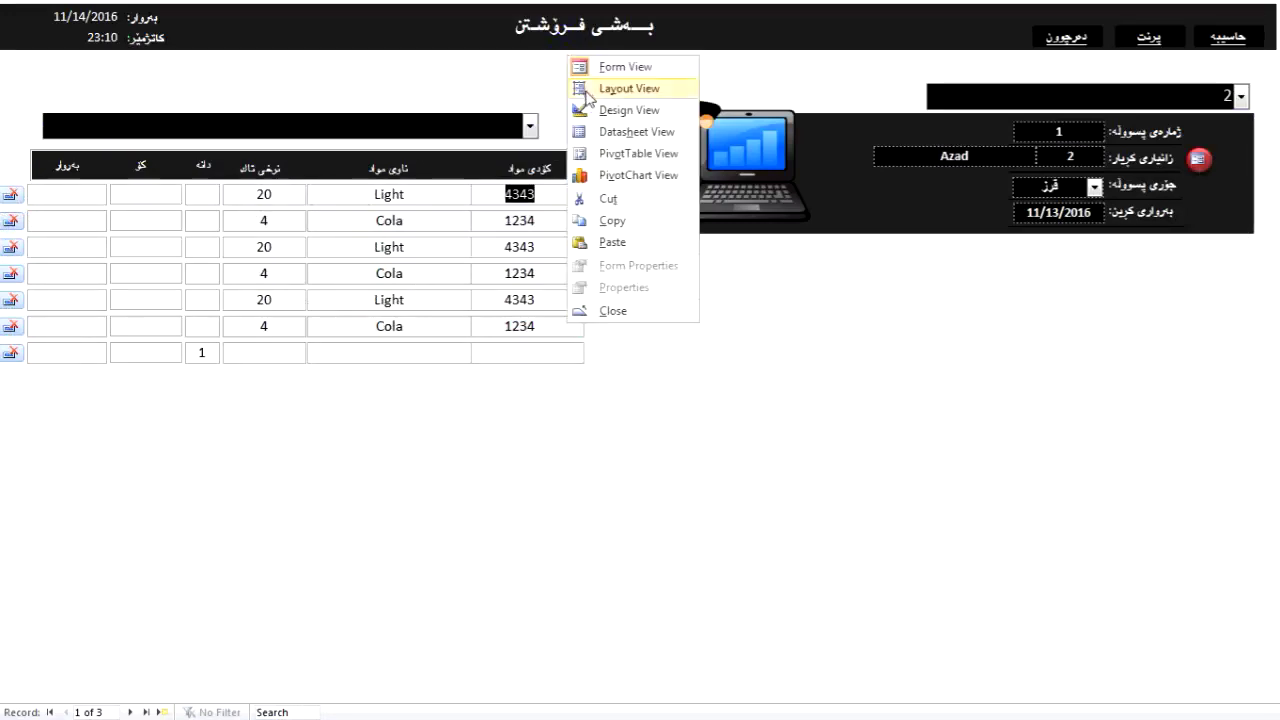
pyautogui.click(593, 101)
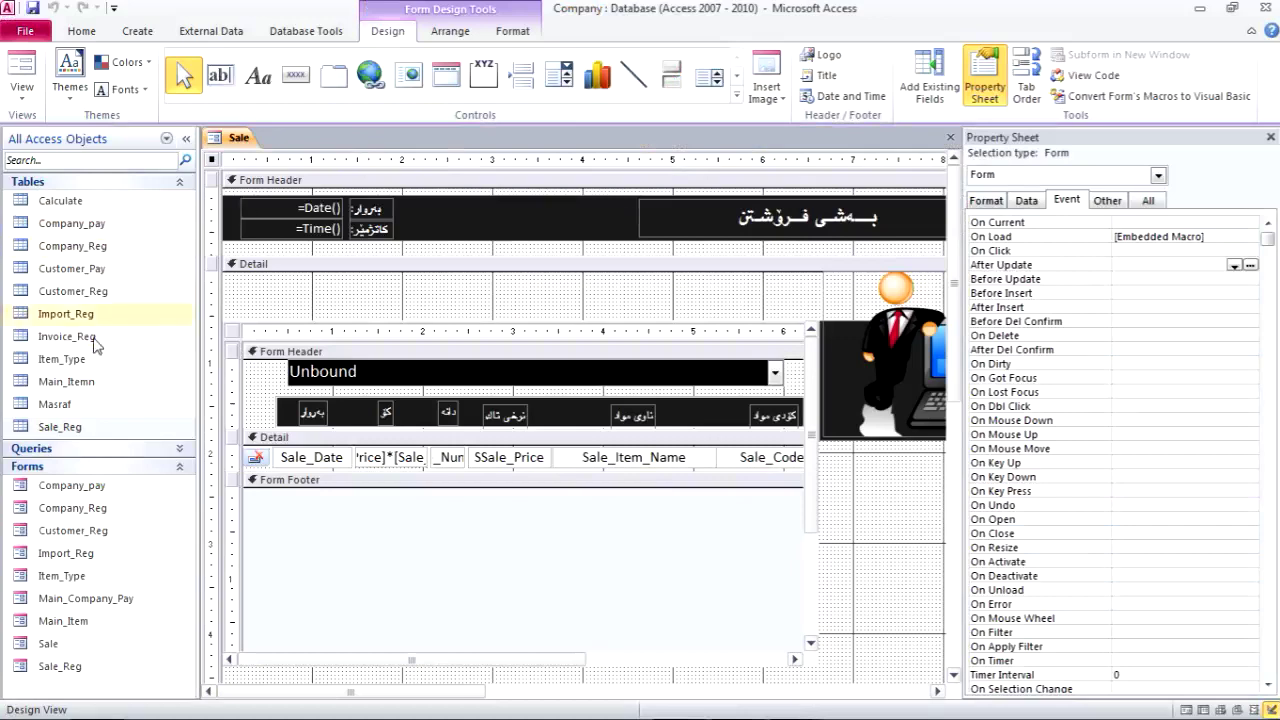
# Delete all the Light and Cola records with IDs 5 to 10 from the Sale_Reg table and close the table
pyautogui.doubleClick(62, 427)
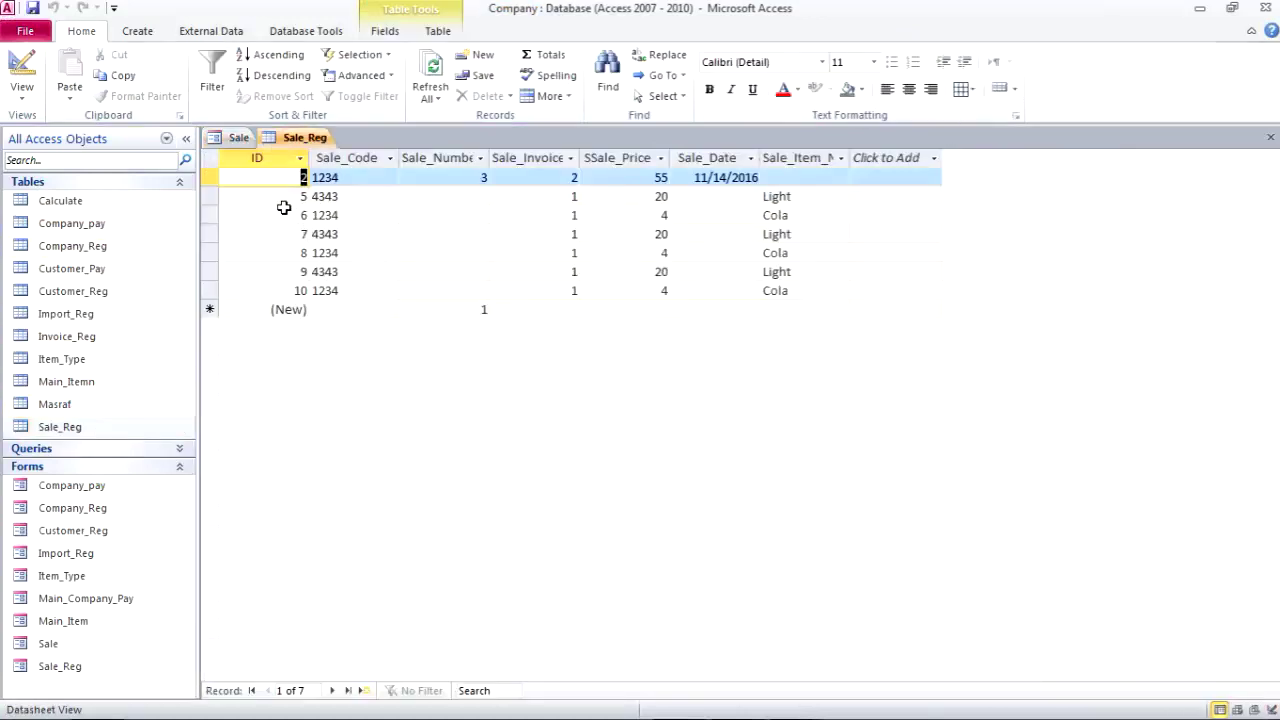
pyautogui.moveTo(217, 192); pyautogui.dragTo(216, 290)
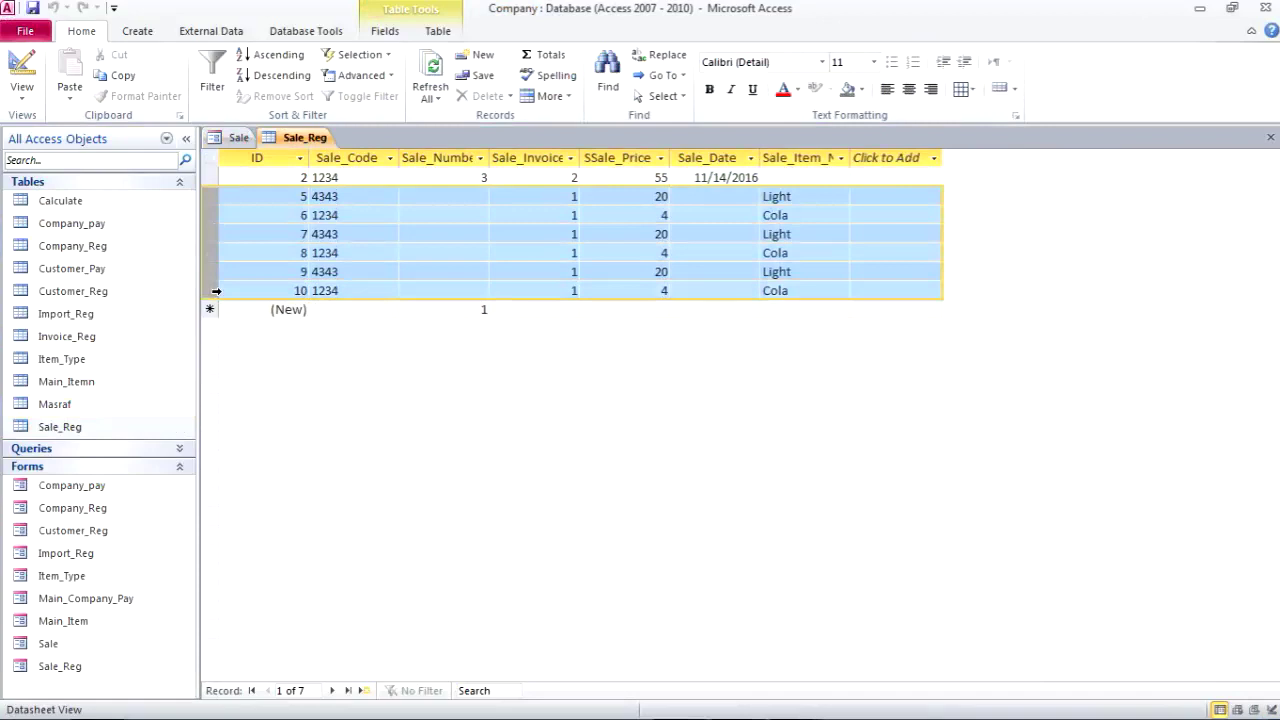
pyautogui.press('Delete')
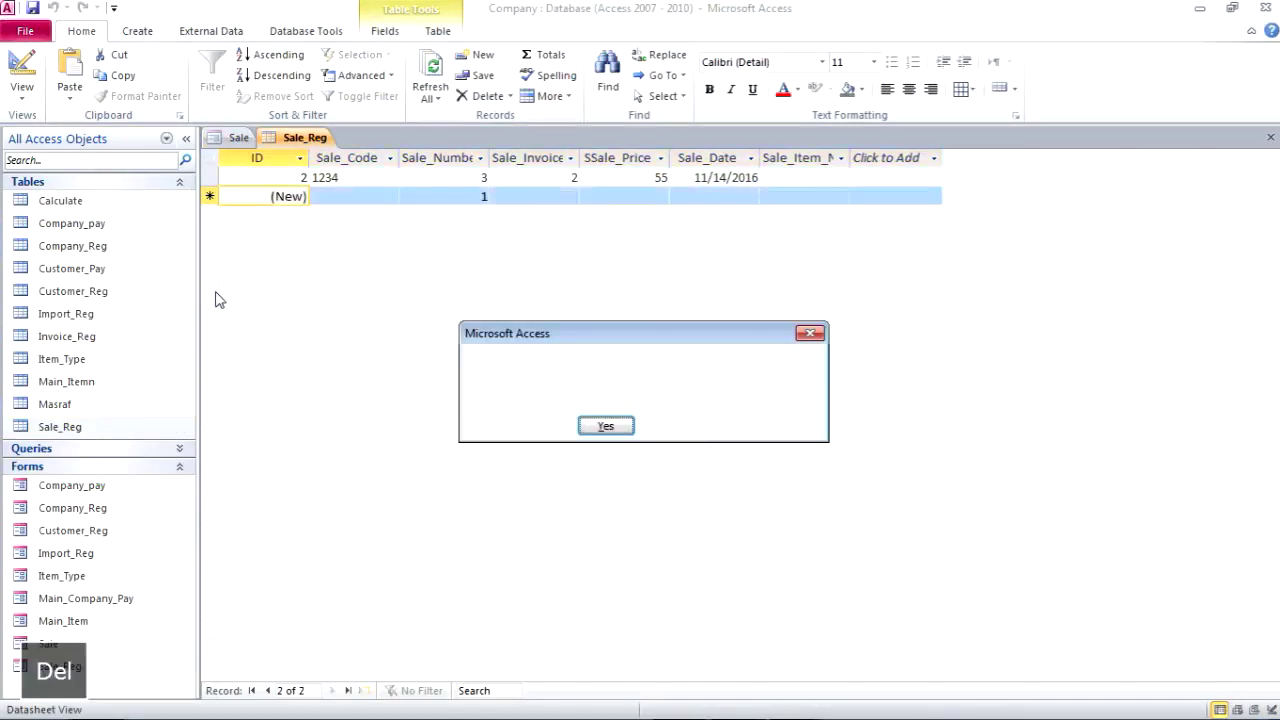
pyautogui.click(627, 432)
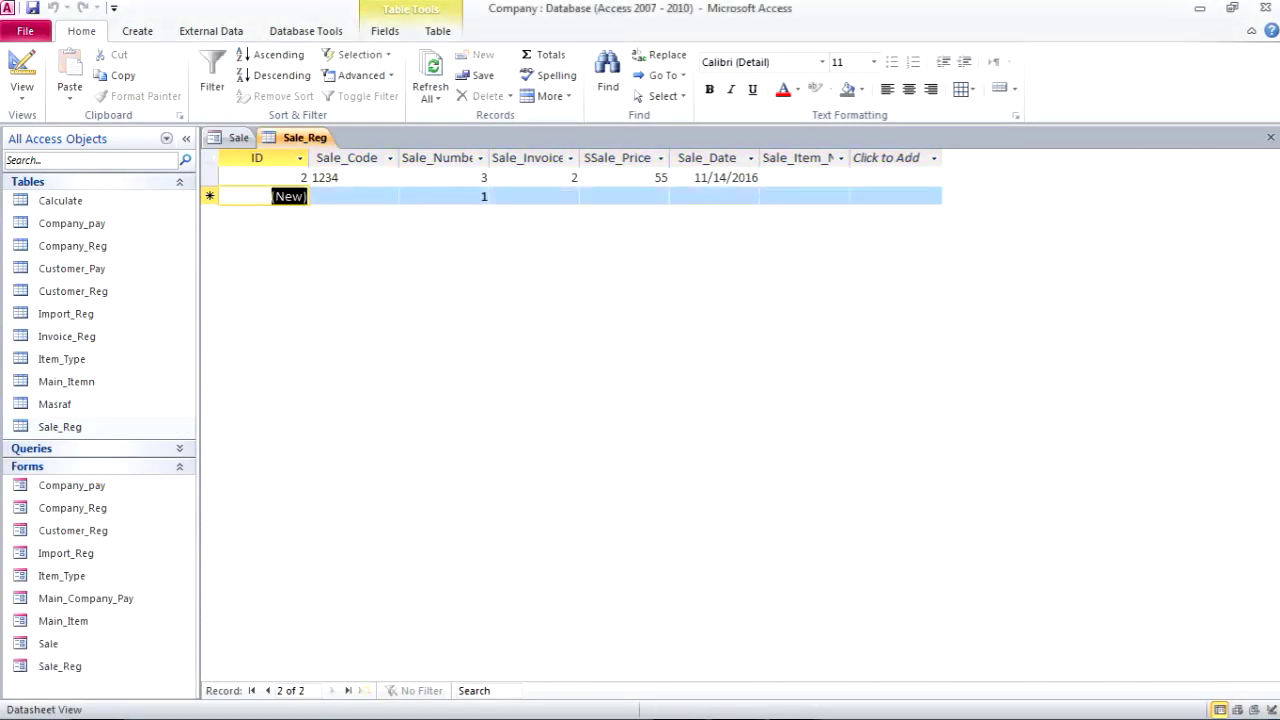
pyautogui.click(1271, 137)
# In Form View, add a Cola row and a Light row to the sale through the item combo box
pyautogui.click(21, 75)
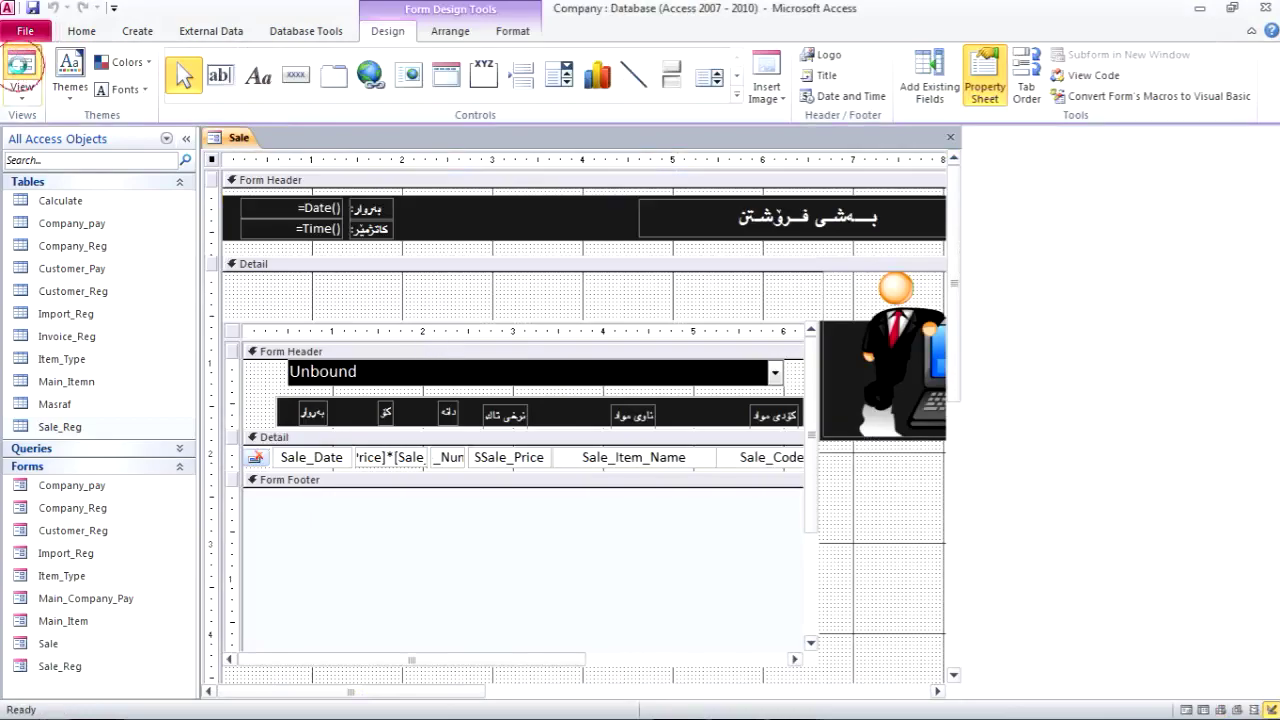
pyautogui.click(529, 128)
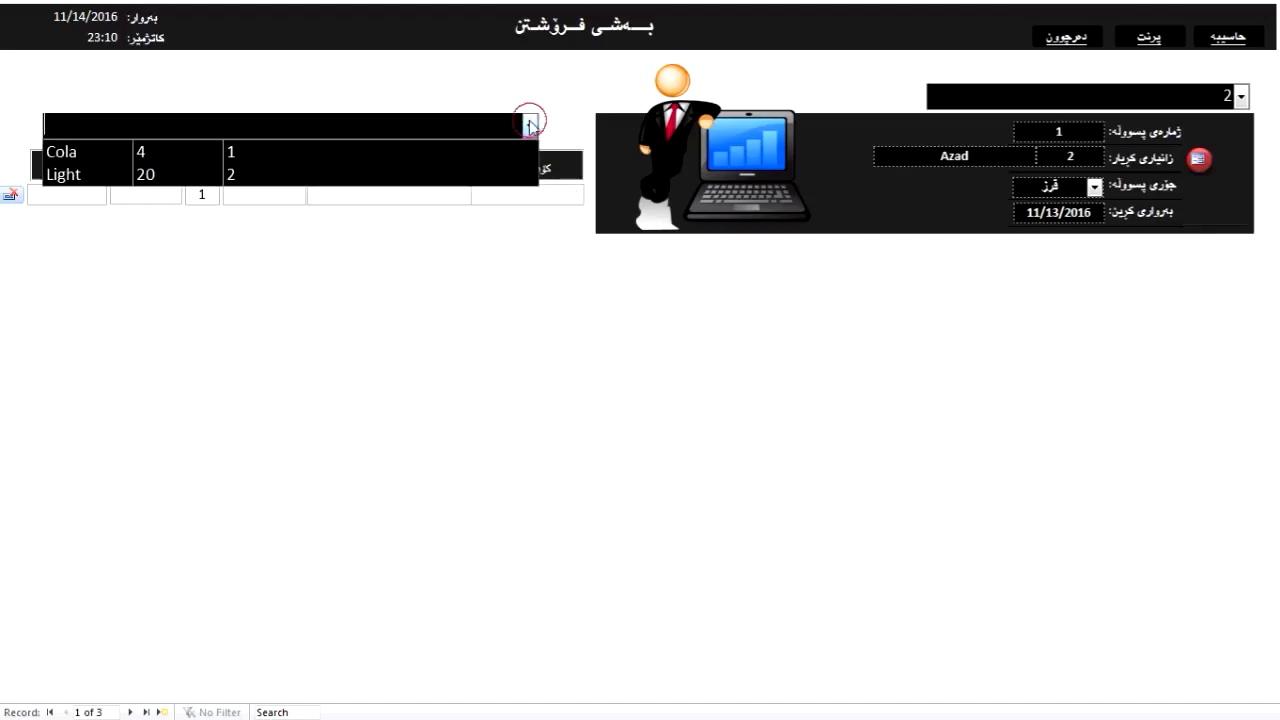
pyautogui.click(514, 147)
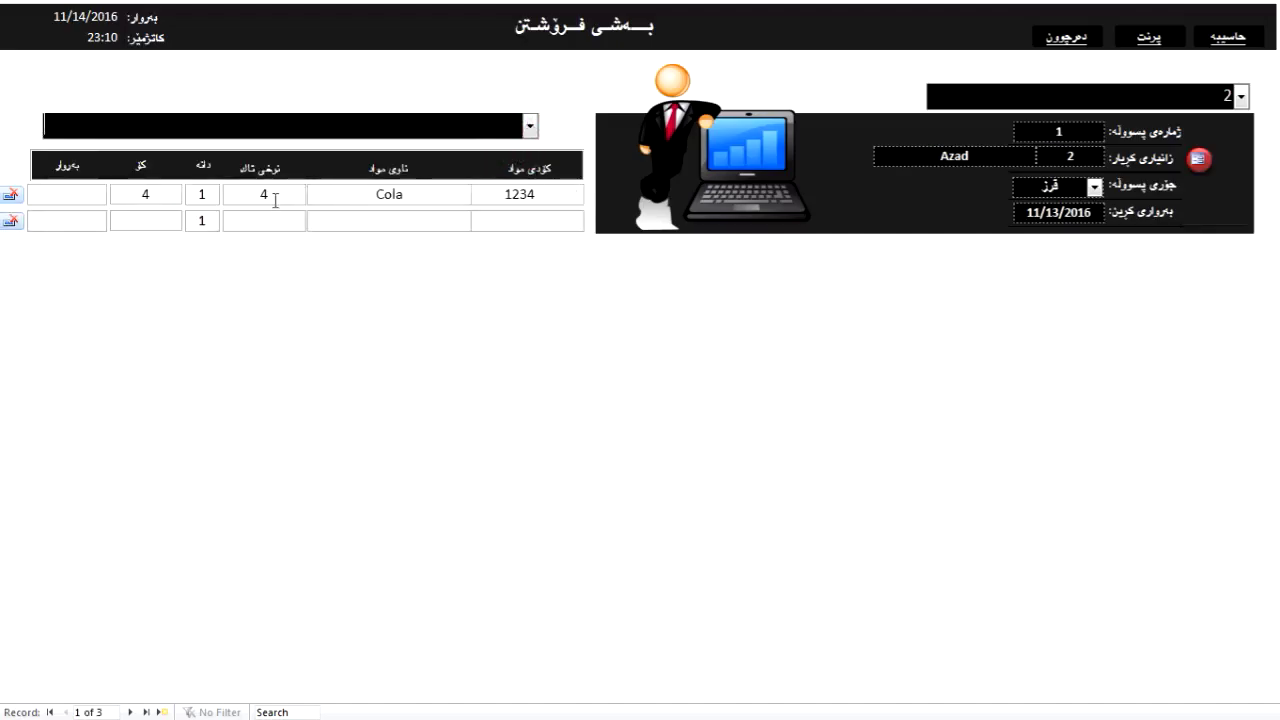
pyautogui.click(529, 125)
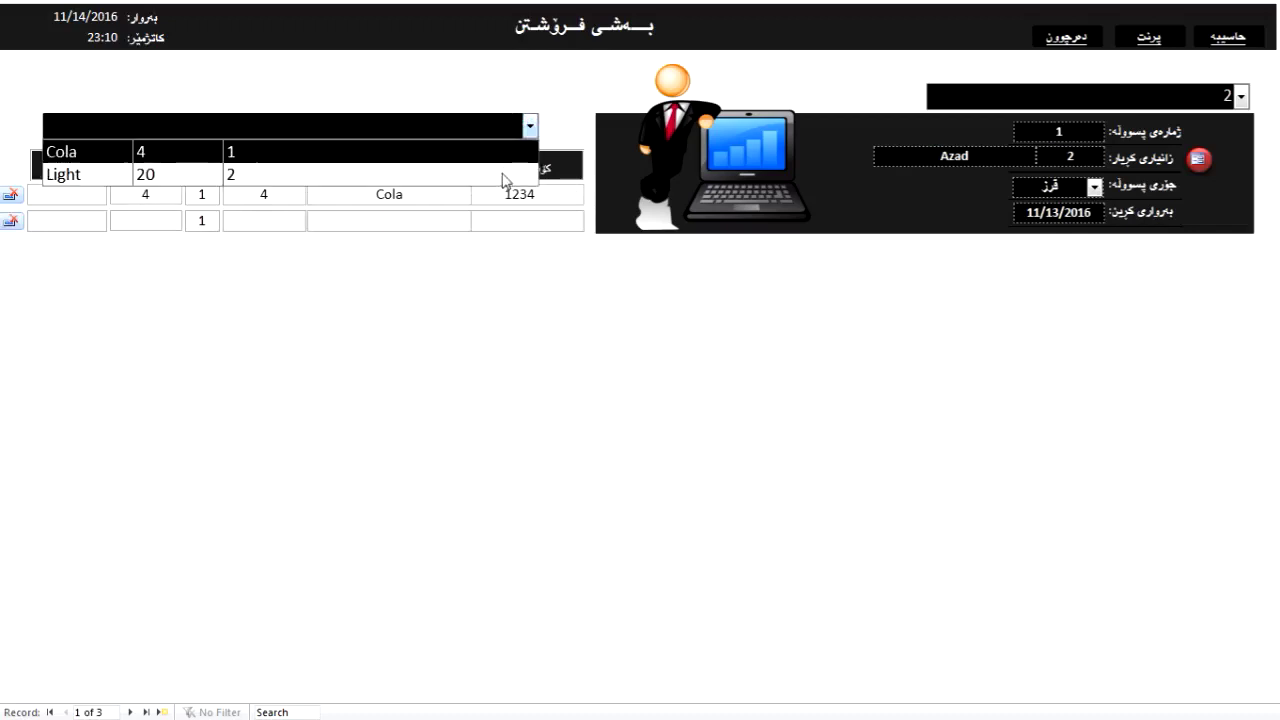
pyautogui.click(503, 174)
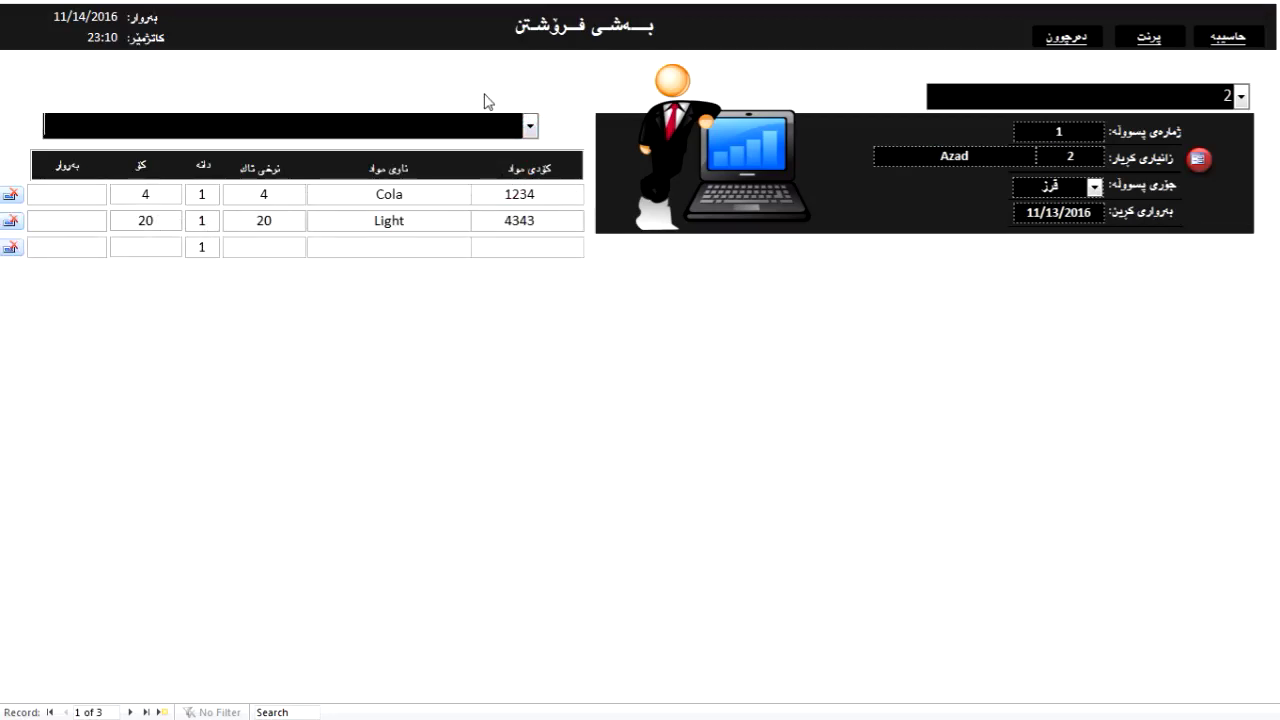
# Check the focus between the Cola row's quantity field and the item combo box, and return the Sale form to Design View
pyautogui.click(206, 195)
pyautogui.click(216, 129)
pyautogui.click(190, 193)
pyautogui.rightClick(535, 73)
pyautogui.click(588, 126)
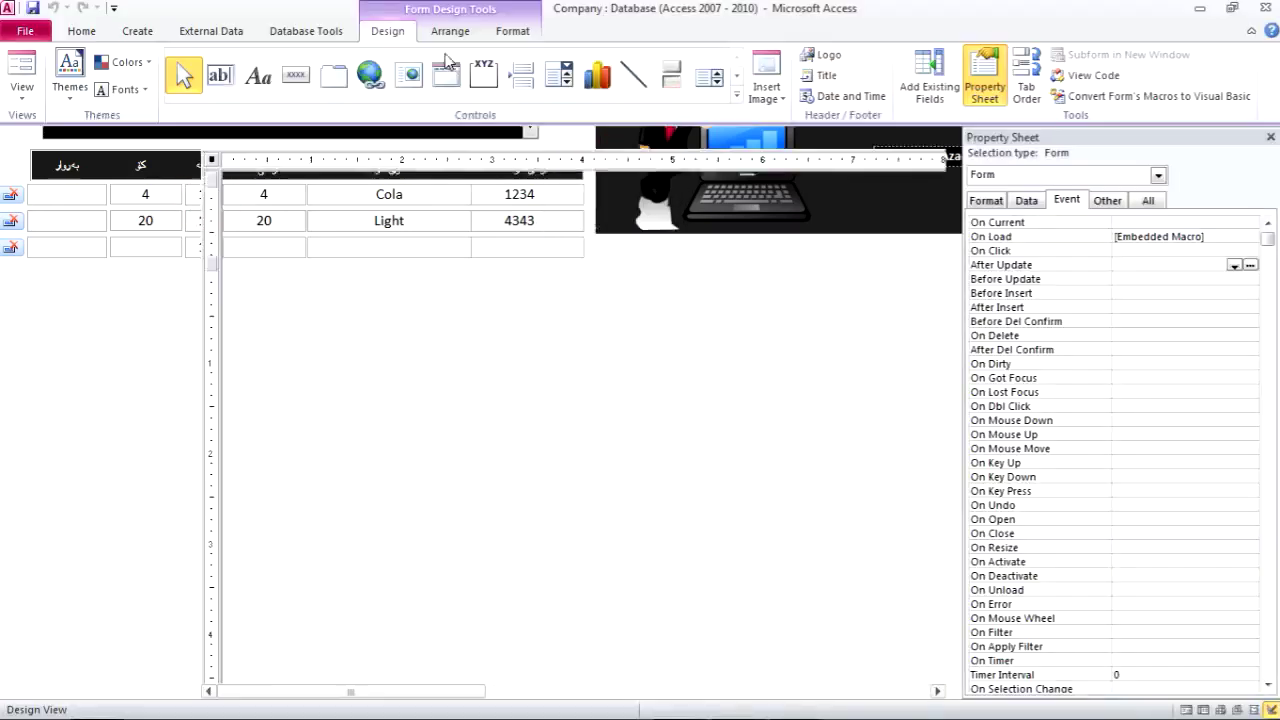
# Set Tab Stop to No for the Sale_Code and Sale_Item_Name text boxes in the Sale_Reg subform
pyautogui.click(352, 378)
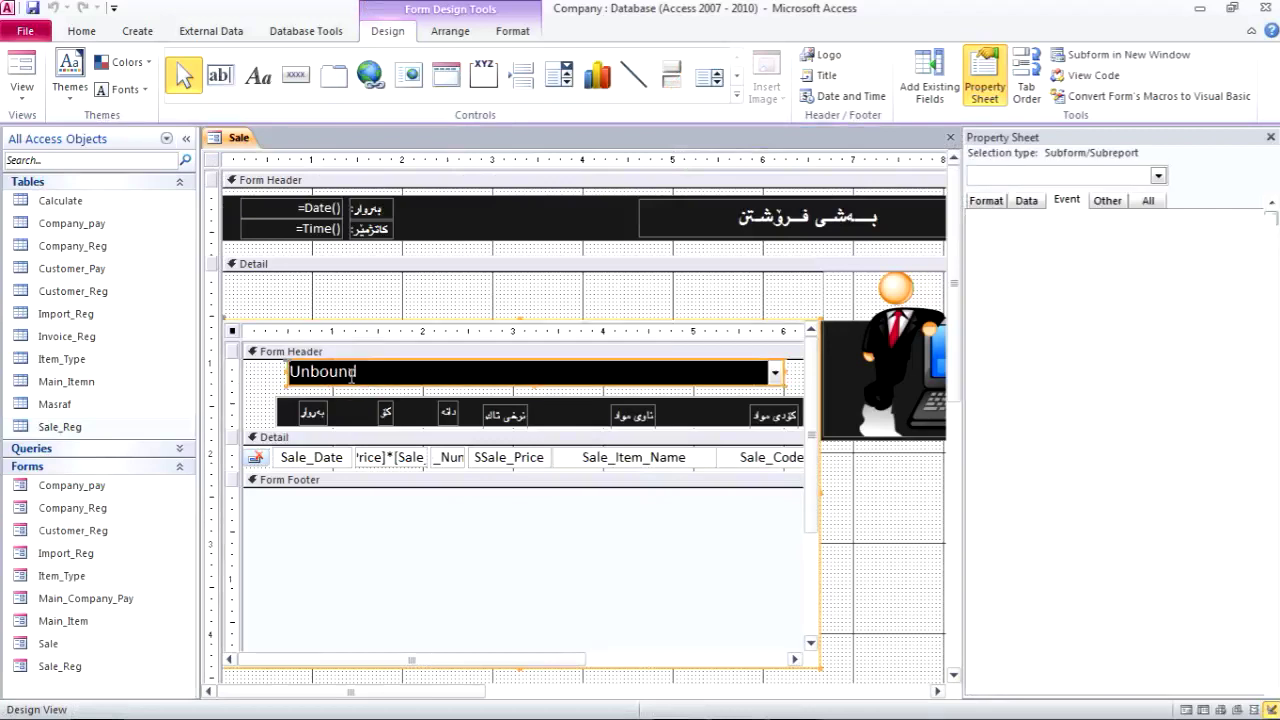
pyautogui.click(352, 376)
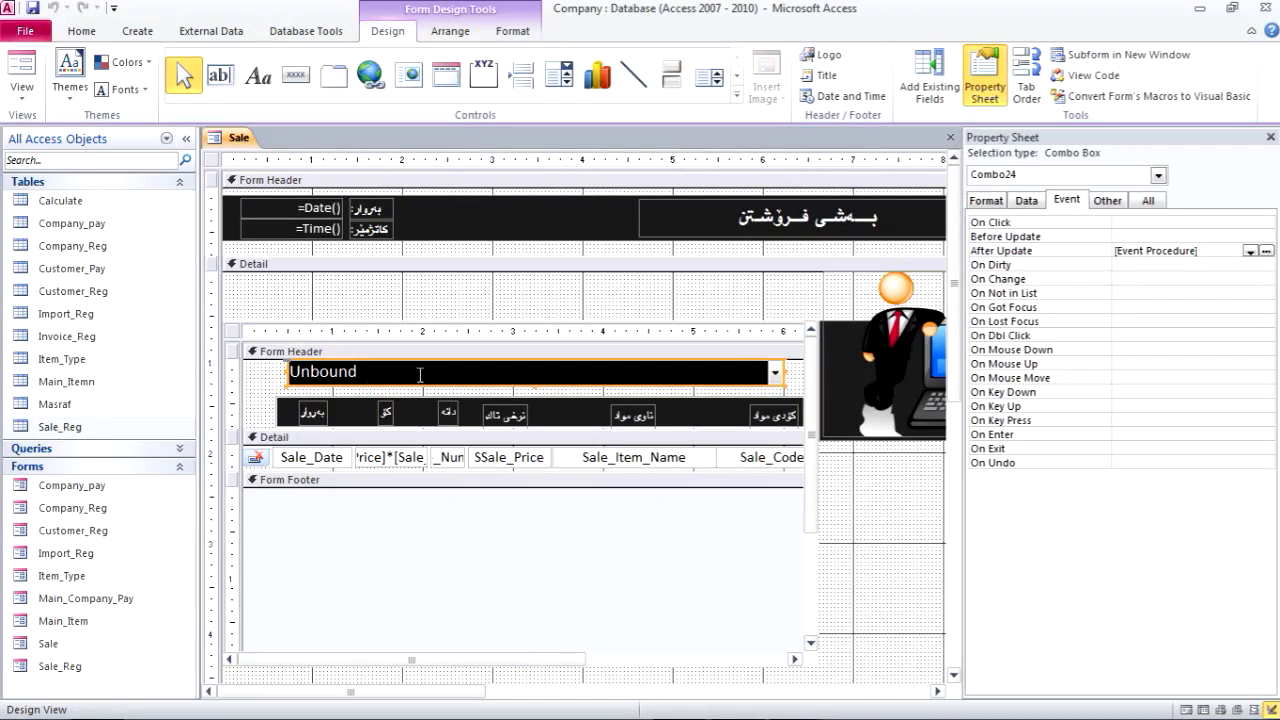
pyautogui.click(750, 458)
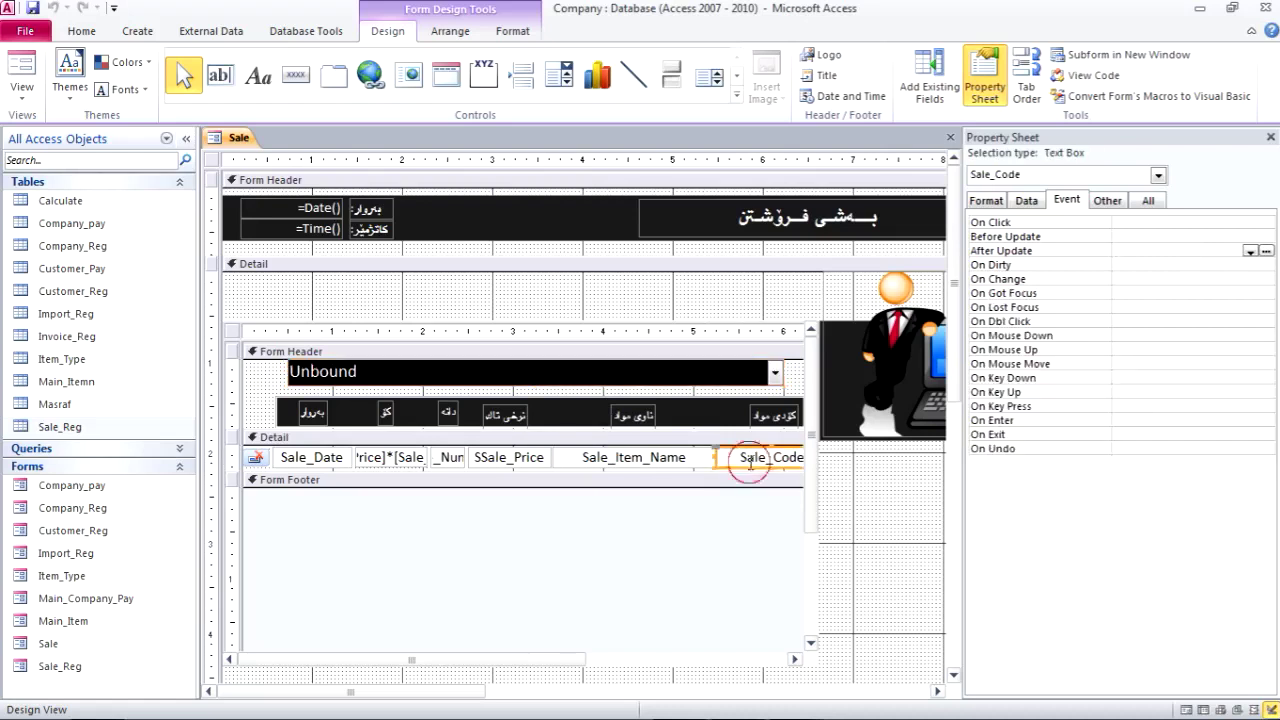
pyautogui.click(1108, 201)
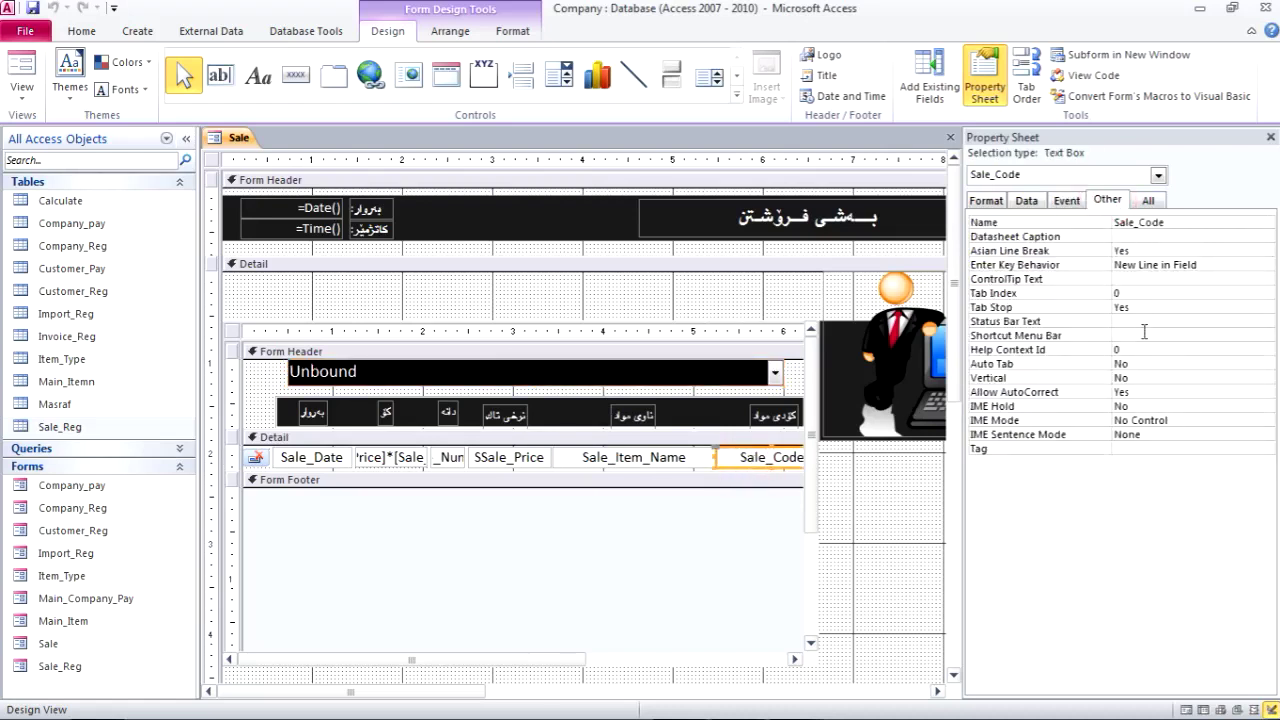
pyautogui.click(664, 457)
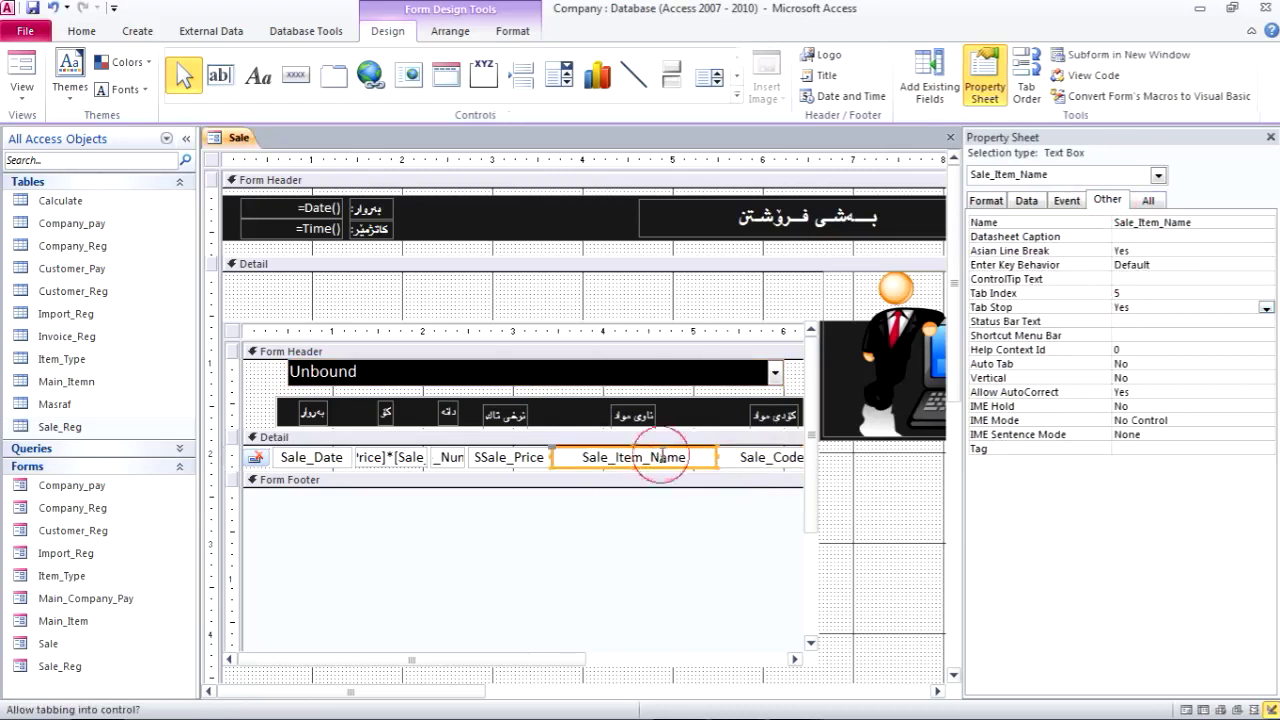
pyautogui.doubleClick(1120, 307)
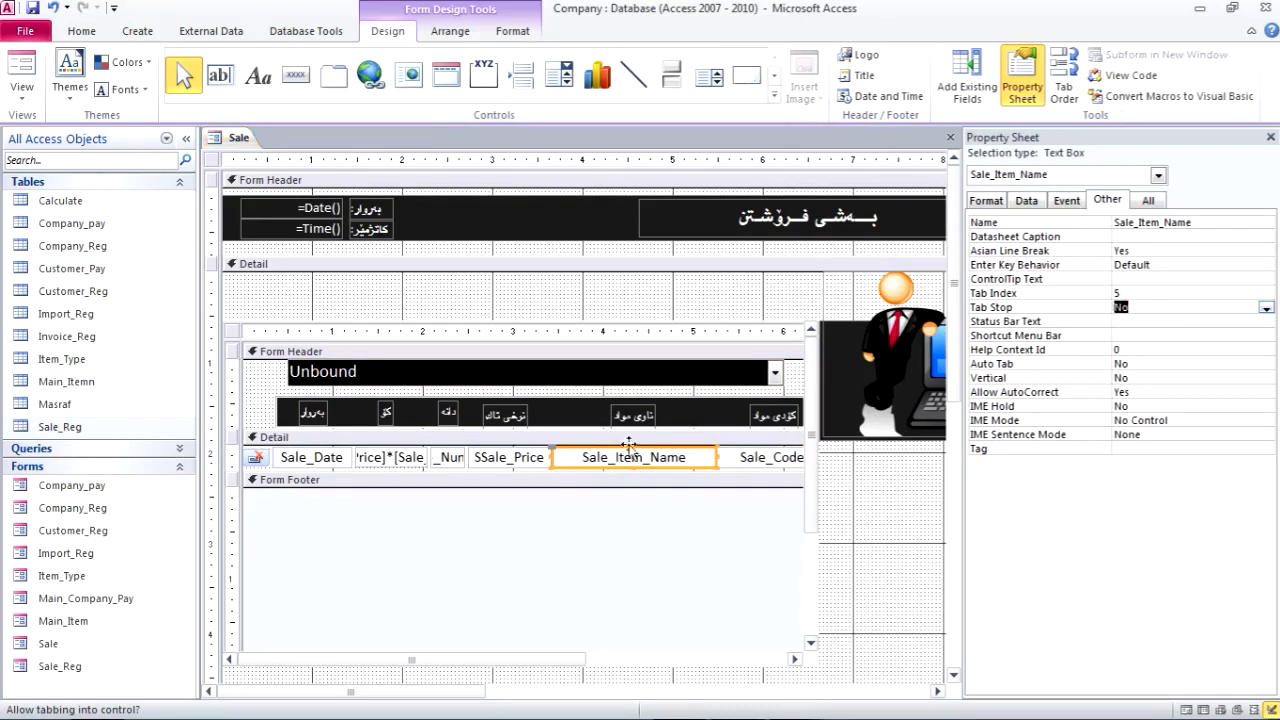
# Set Tab Stop to No for the subform's SSale_Price, calculated total and Sale_Date text boxes, and check Sale_Code's setting
pyautogui.click(524, 463)
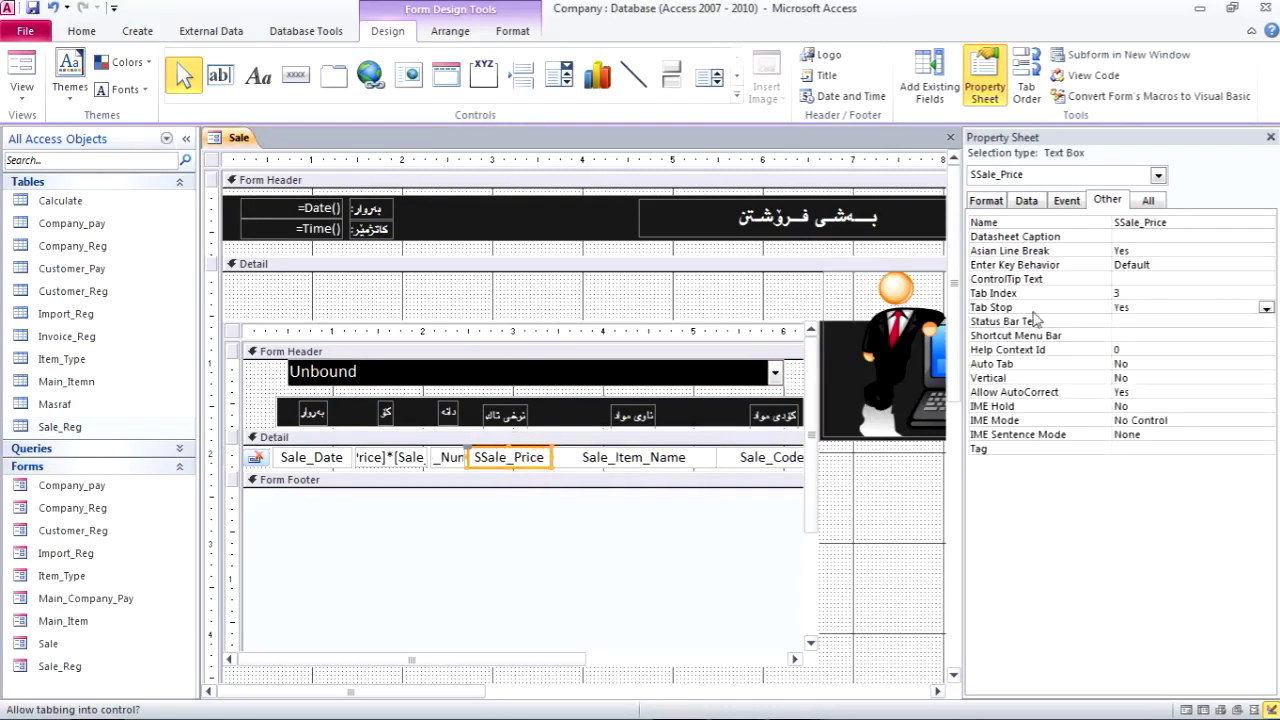
pyautogui.doubleClick(1140, 307)
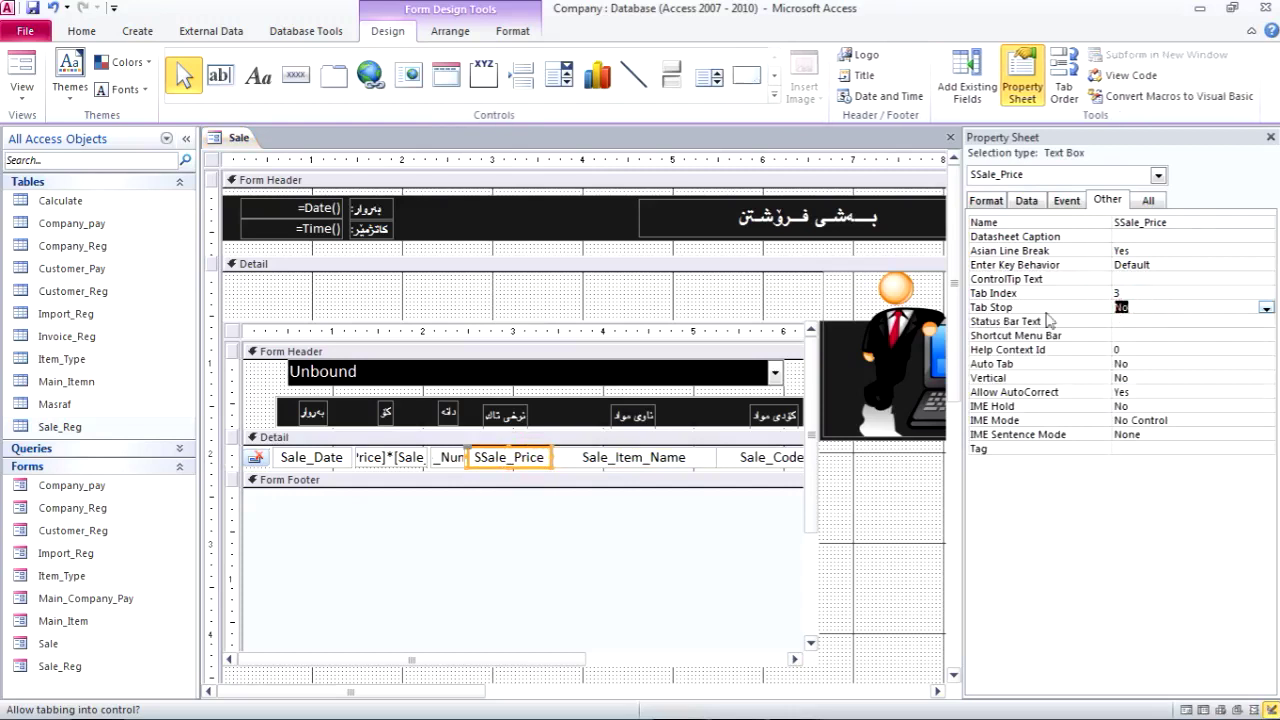
pyautogui.click(385, 458)
pyautogui.doubleClick(1137, 307)
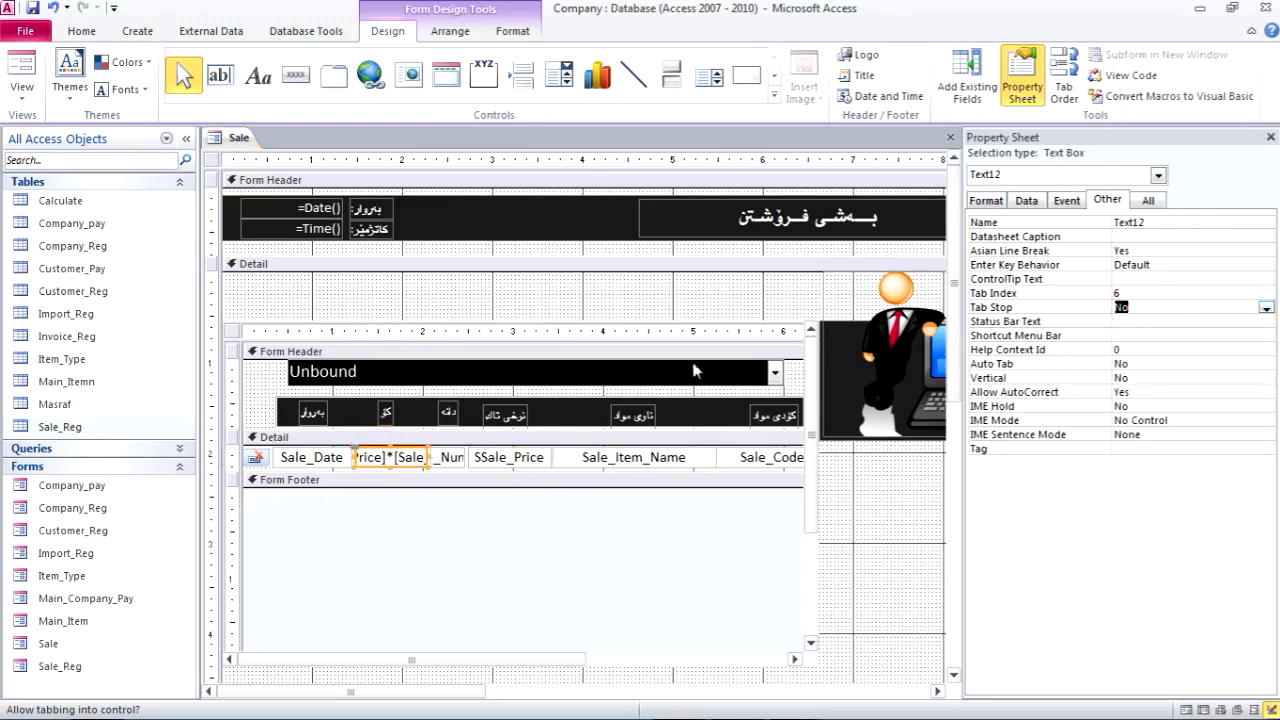
pyautogui.click(320, 460)
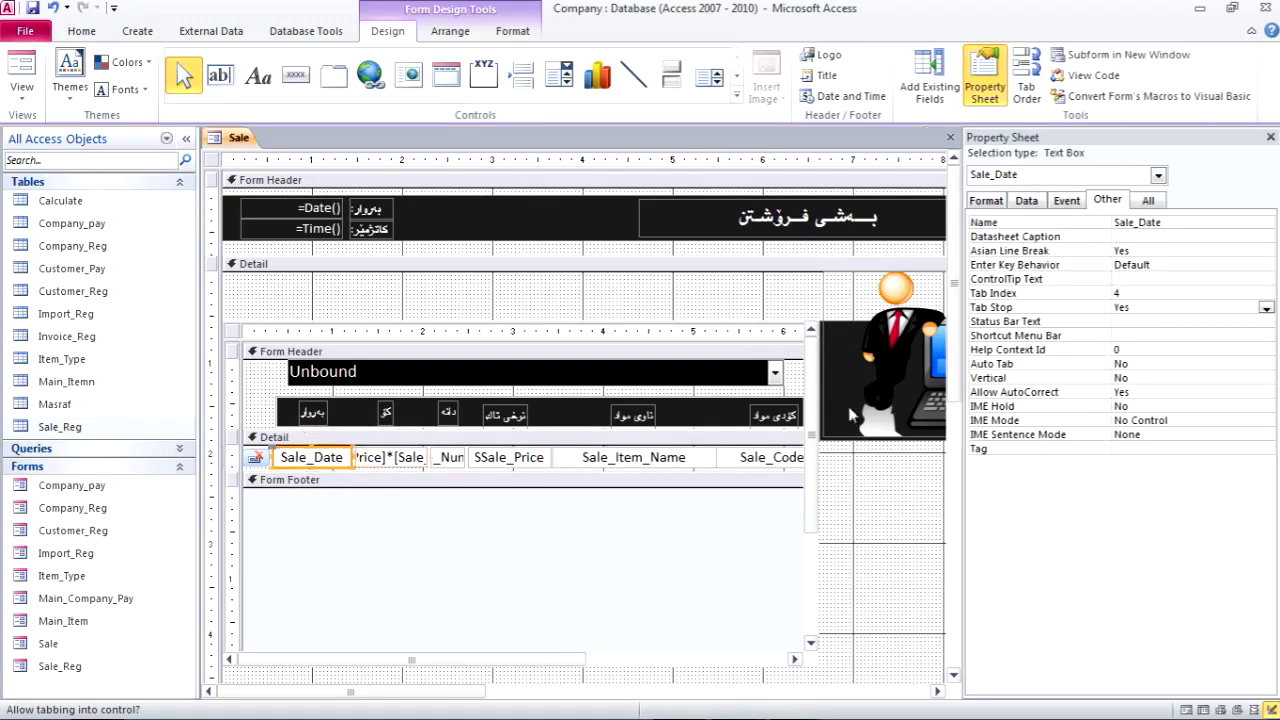
pyautogui.doubleClick(1135, 307)
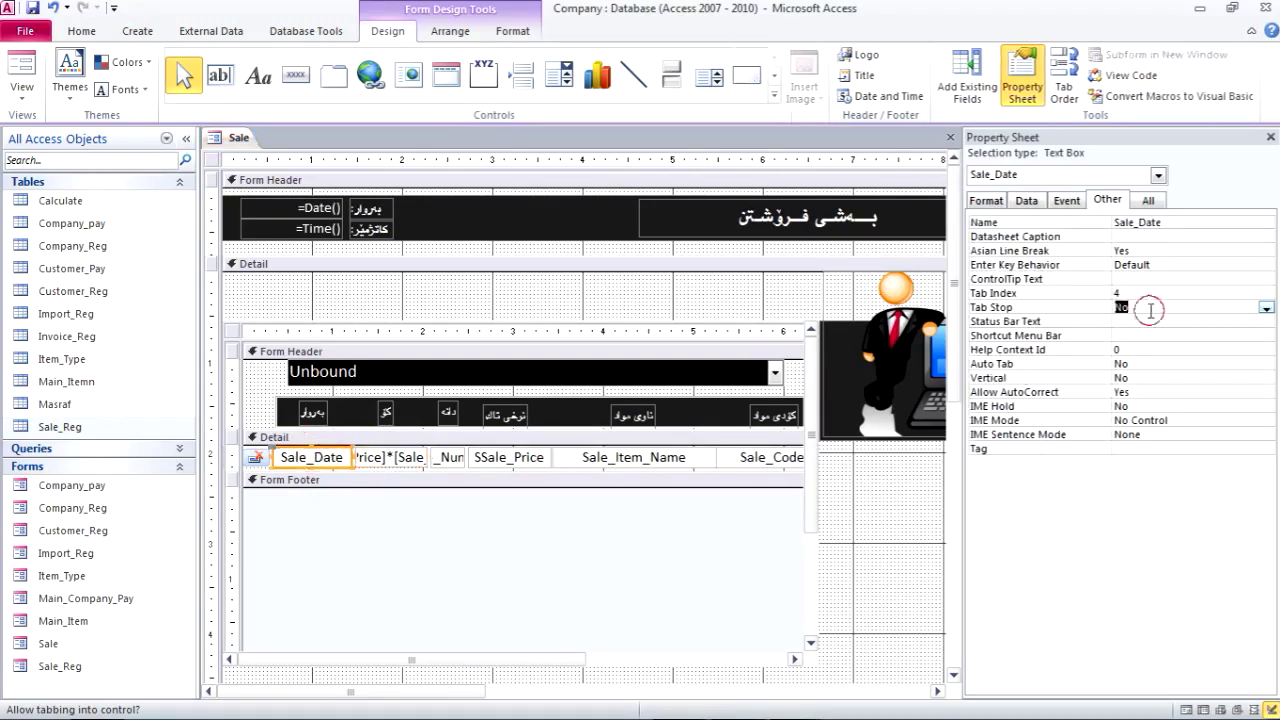
pyautogui.click(760, 462)
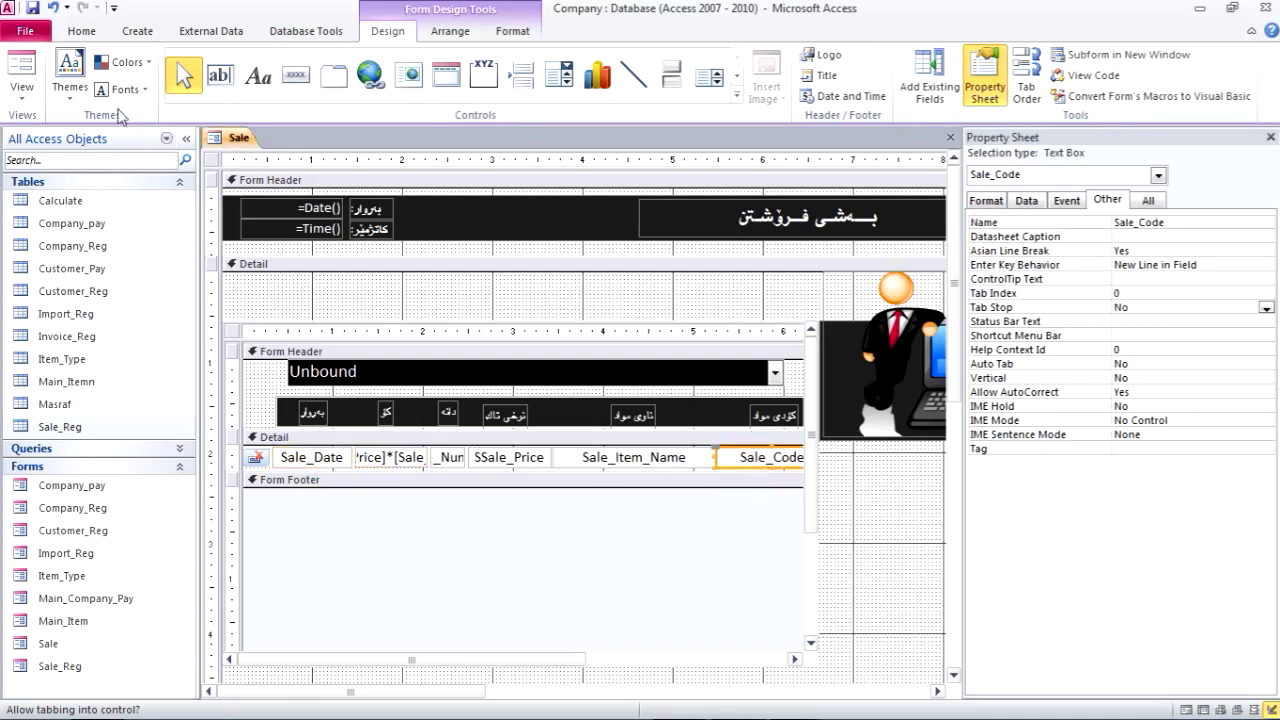
# In Form View, test whether the Cola row's item code can be edited by adding and removing a 6, and return to Design View
pyautogui.click(22, 70)
pyautogui.click(503, 196)
pyautogui.click(538, 196)
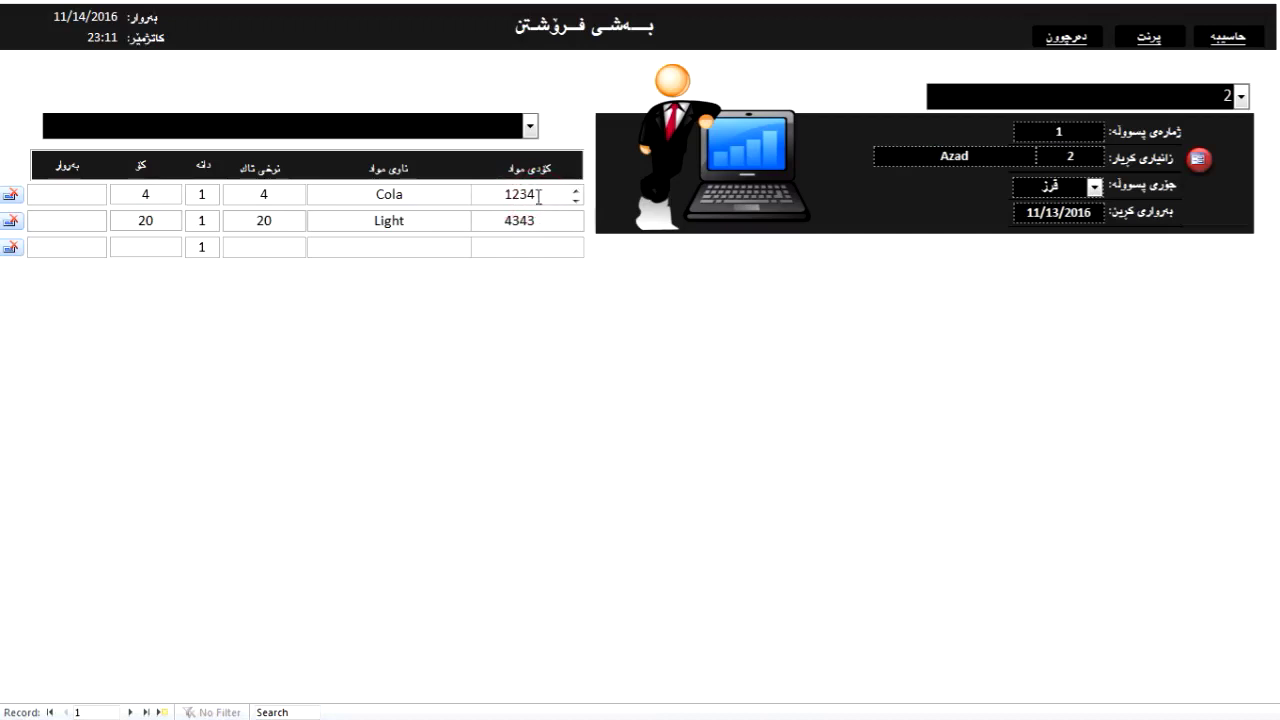
pyautogui.write('6')
pyautogui.press('BackSpace')
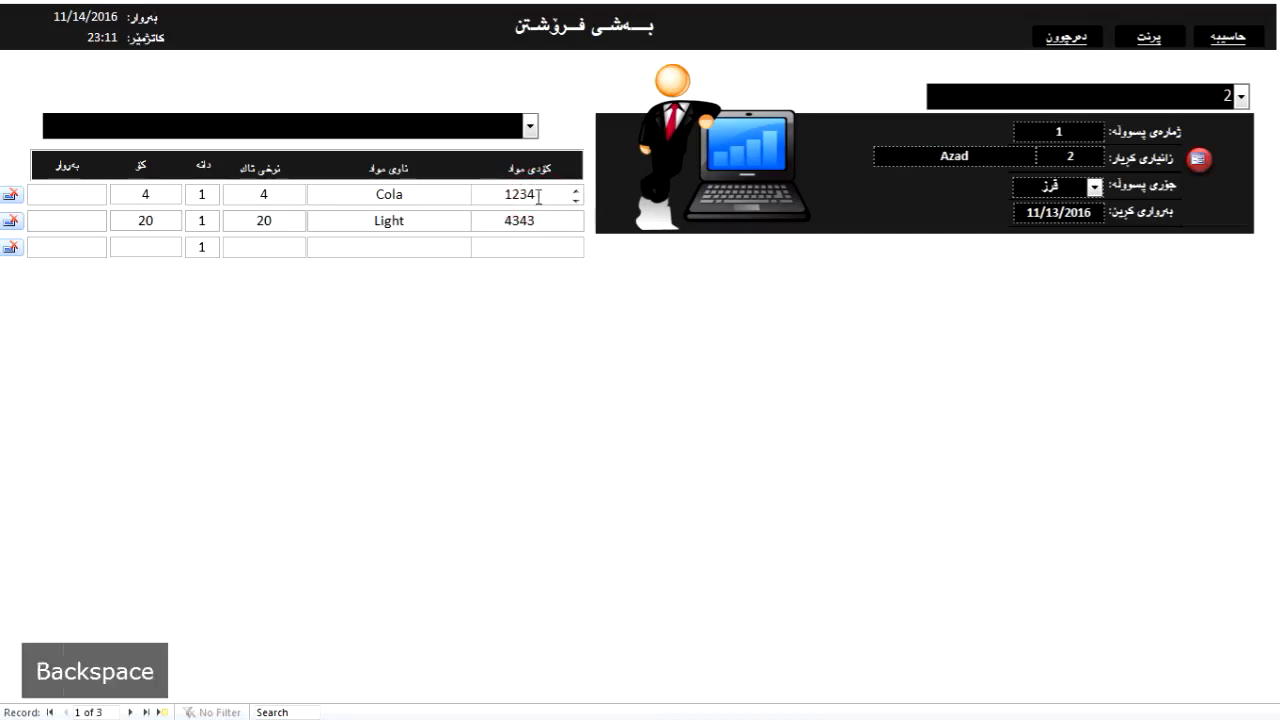
pyautogui.rightClick(556, 75)
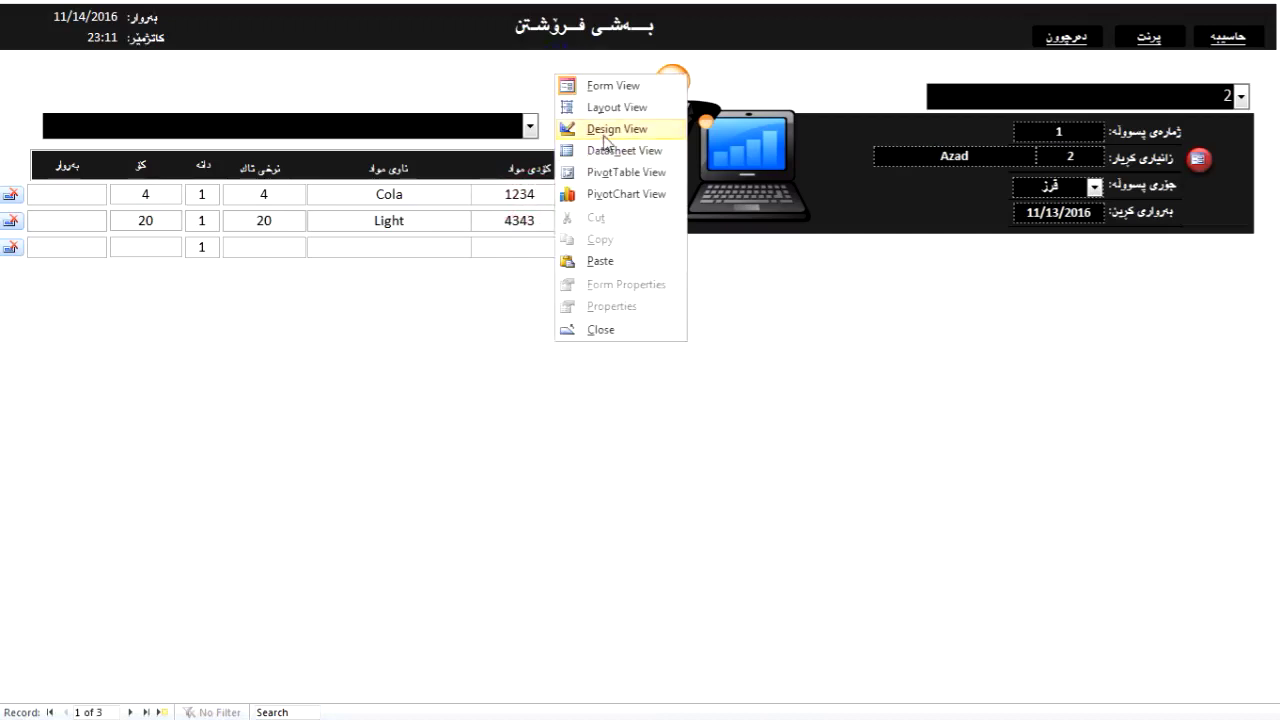
pyautogui.click(604, 134)
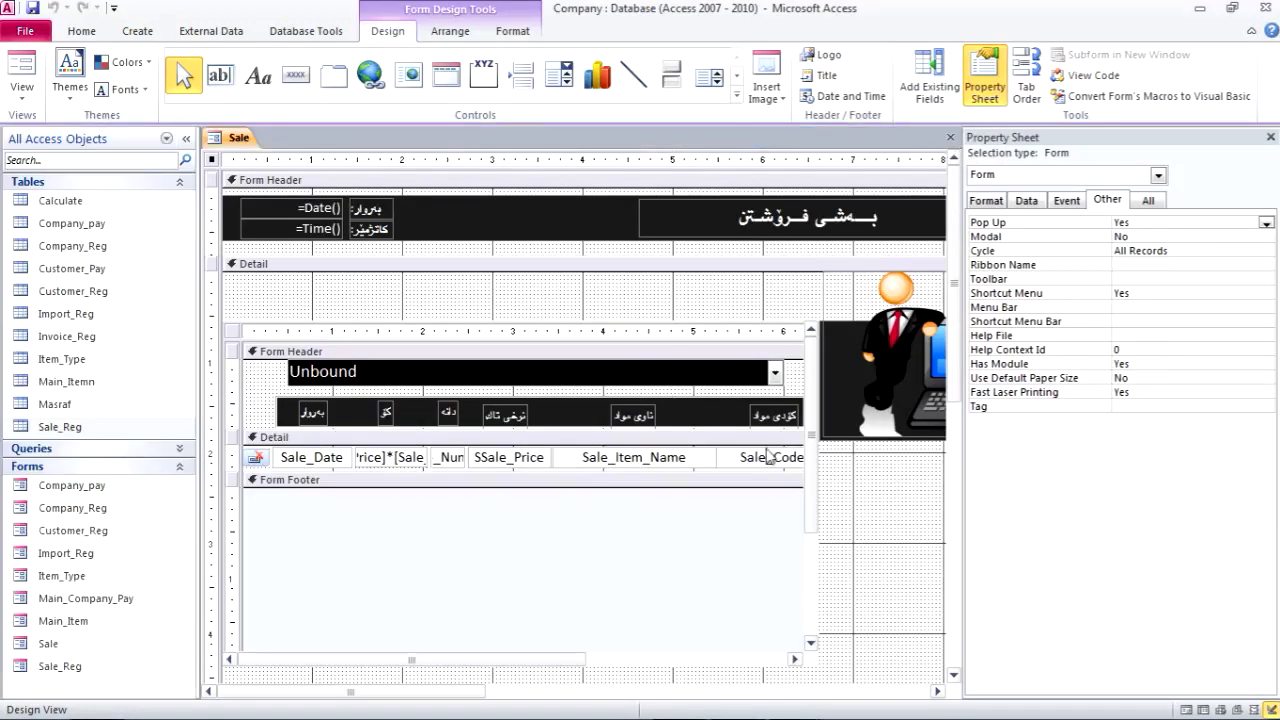
# Set the Sale_Code text box's Enabled property to No and its Locked property to Yes
pyautogui.click(768, 456)
pyautogui.click(768, 456)
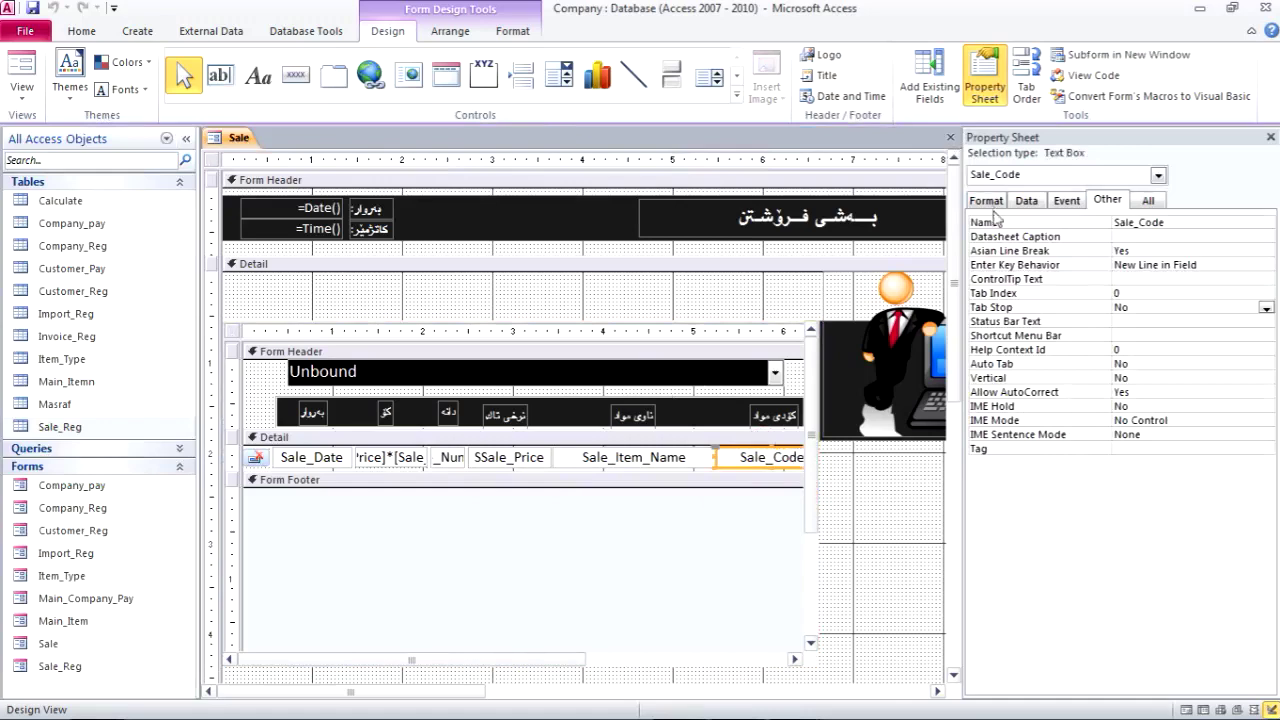
pyautogui.click(1156, 204)
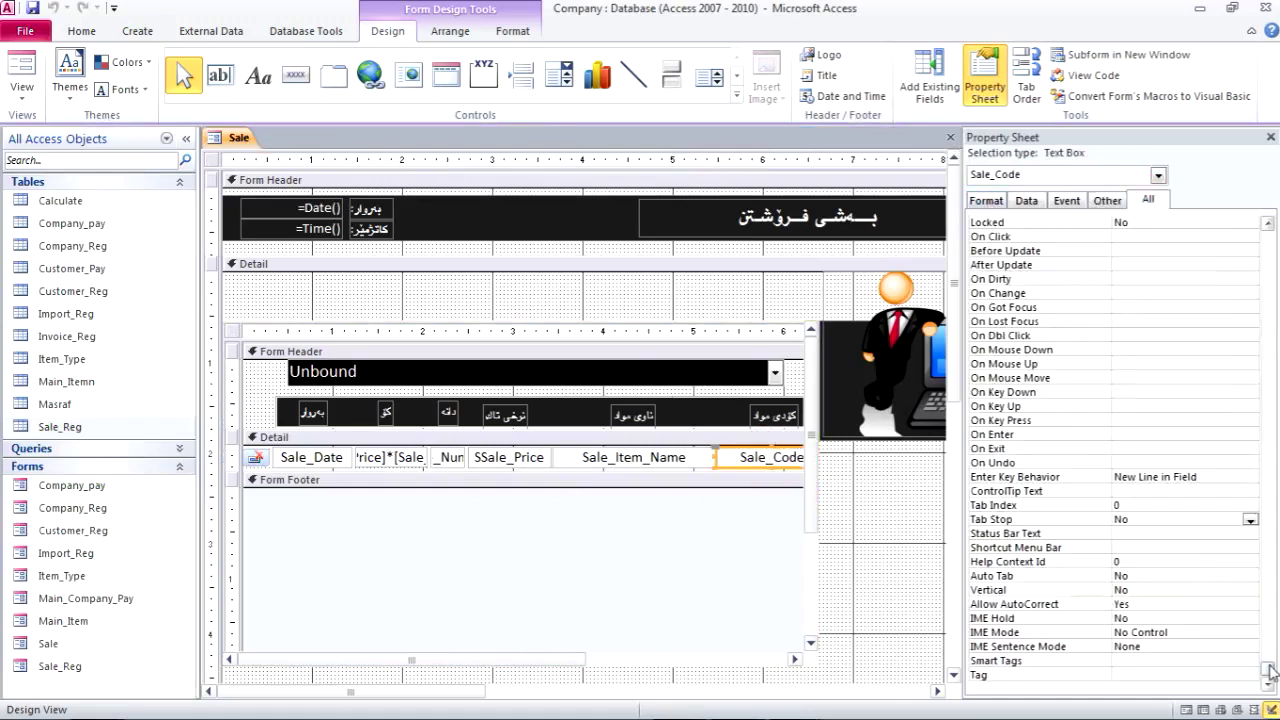
pyautogui.moveTo(1268, 670)
pyautogui.mouseDown()
pyautogui.moveTo(1268, 245)
pyautogui.moveTo(1273, 676)
pyautogui.mouseUp()
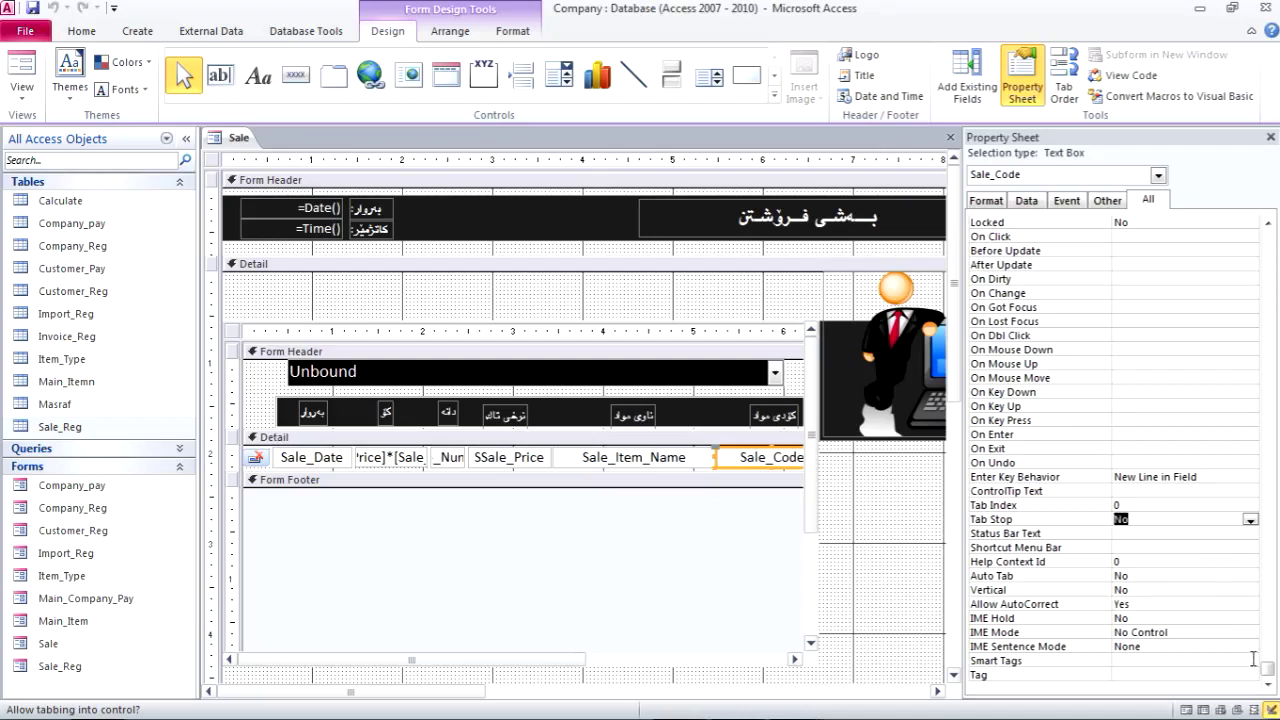
pyautogui.moveTo(1267, 668); pyautogui.dragTo(1267, 621)
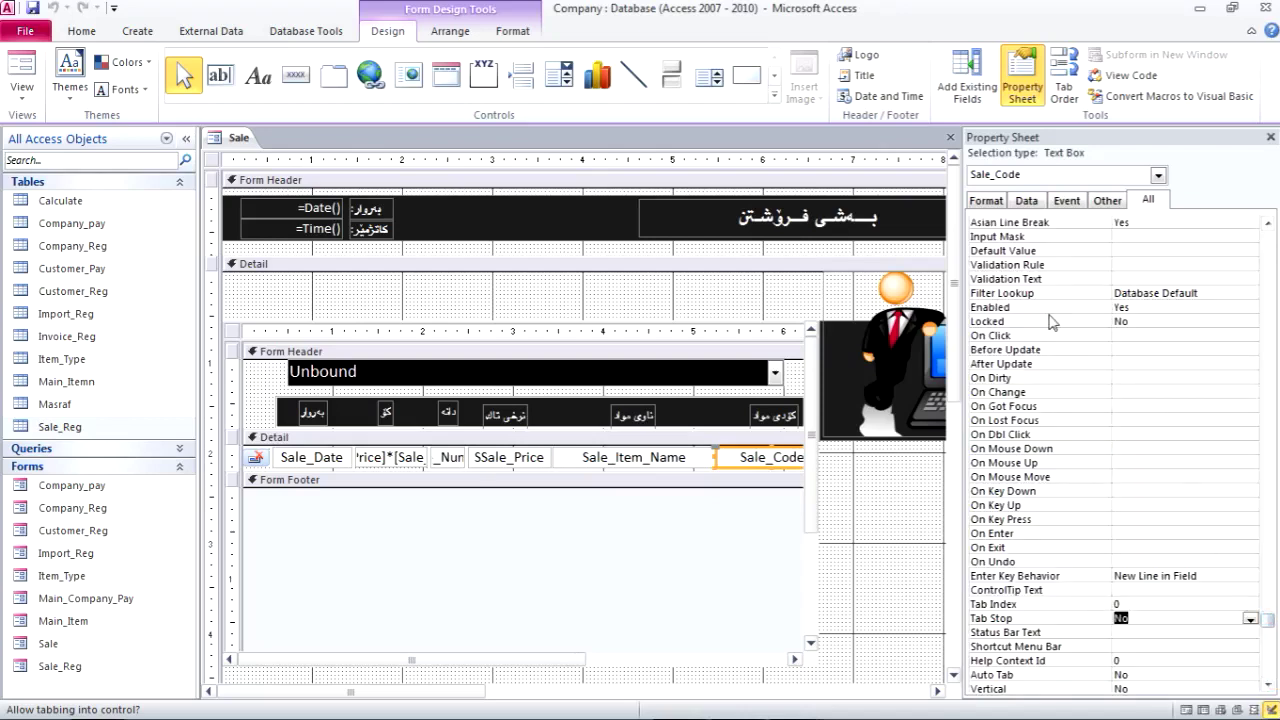
pyautogui.doubleClick(1165, 309)
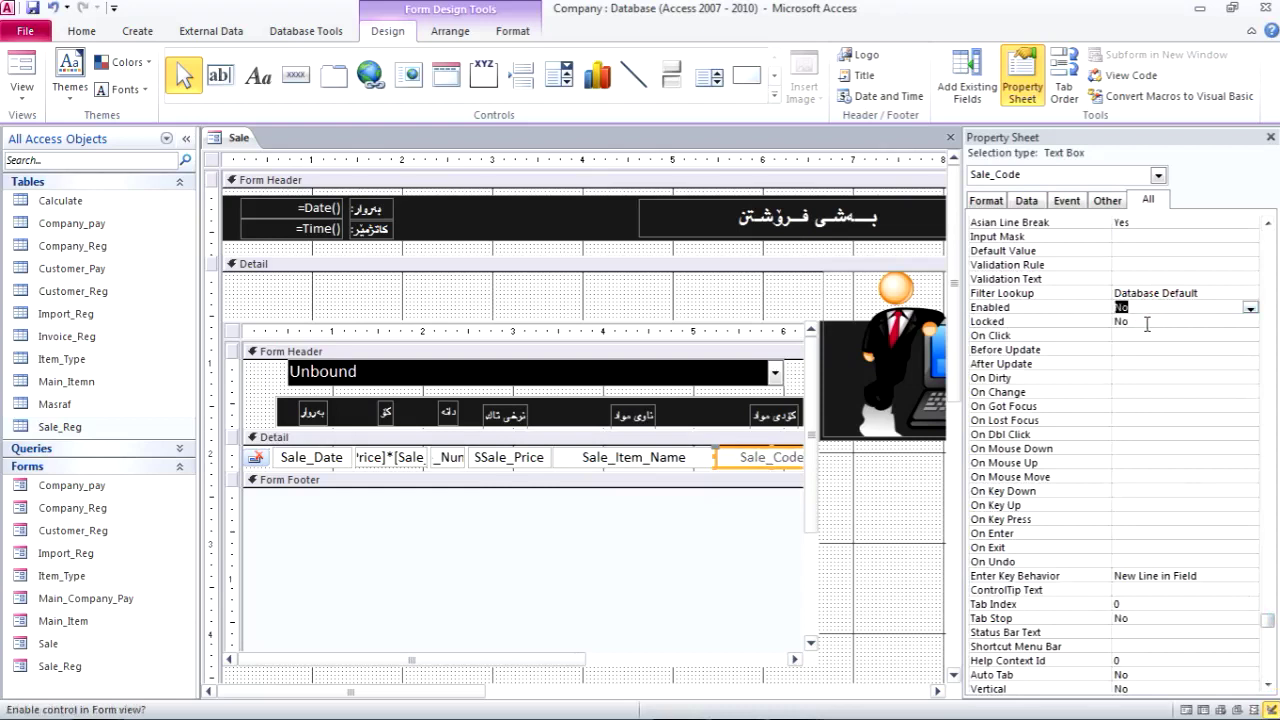
pyautogui.doubleClick(1147, 323)
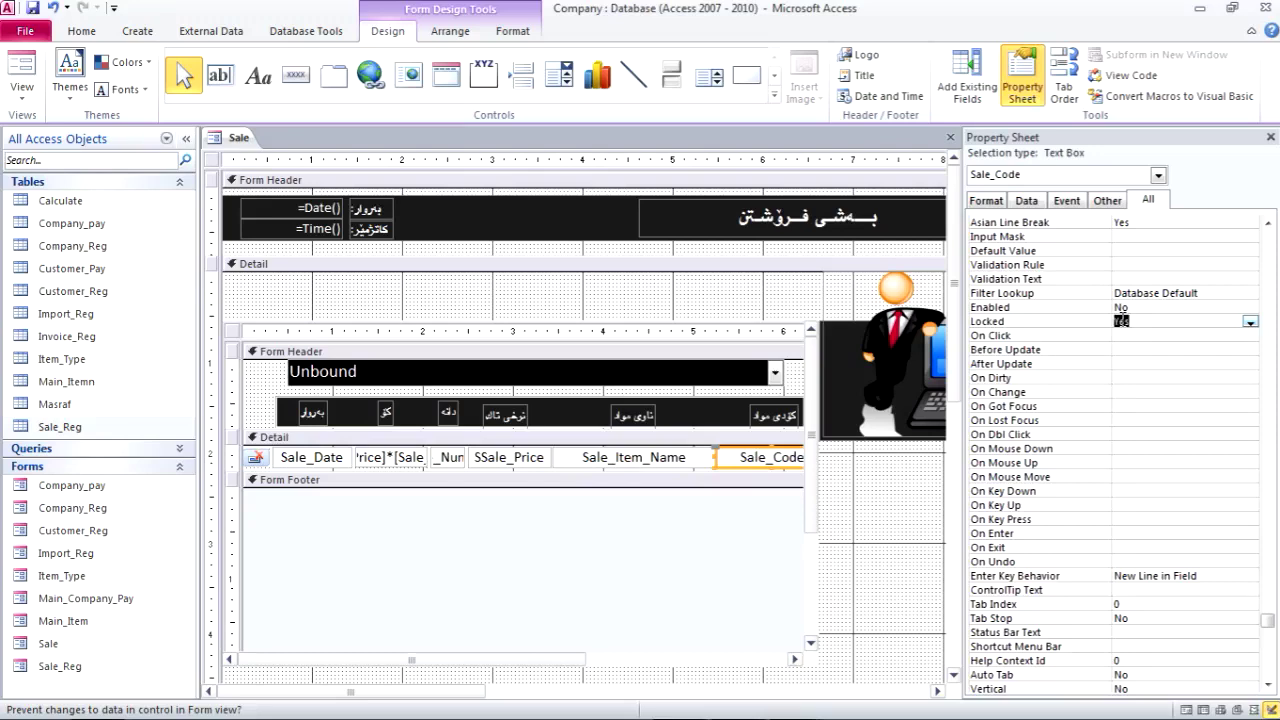
# Set the Sale_Item_Name text box's Enabled property to No and its Locked property to Yes
pyautogui.click(683, 457)
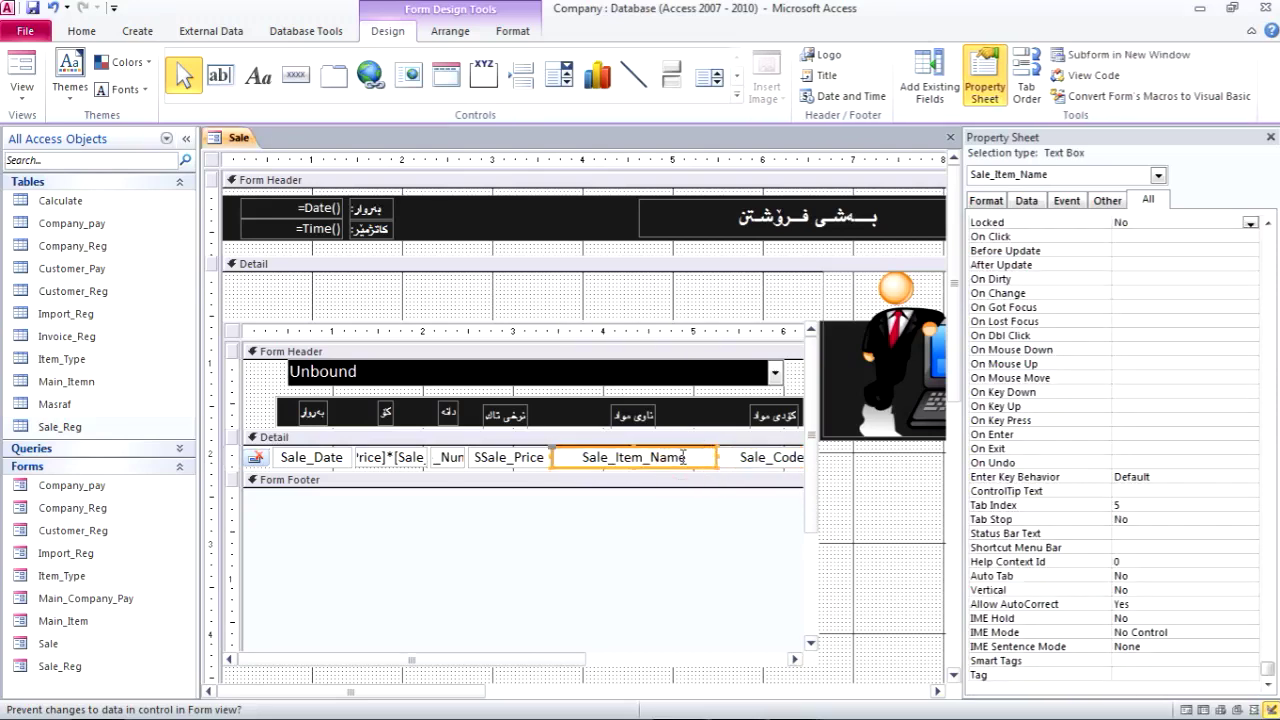
pyautogui.click(1268, 222)
pyautogui.doubleClick(1140, 251)
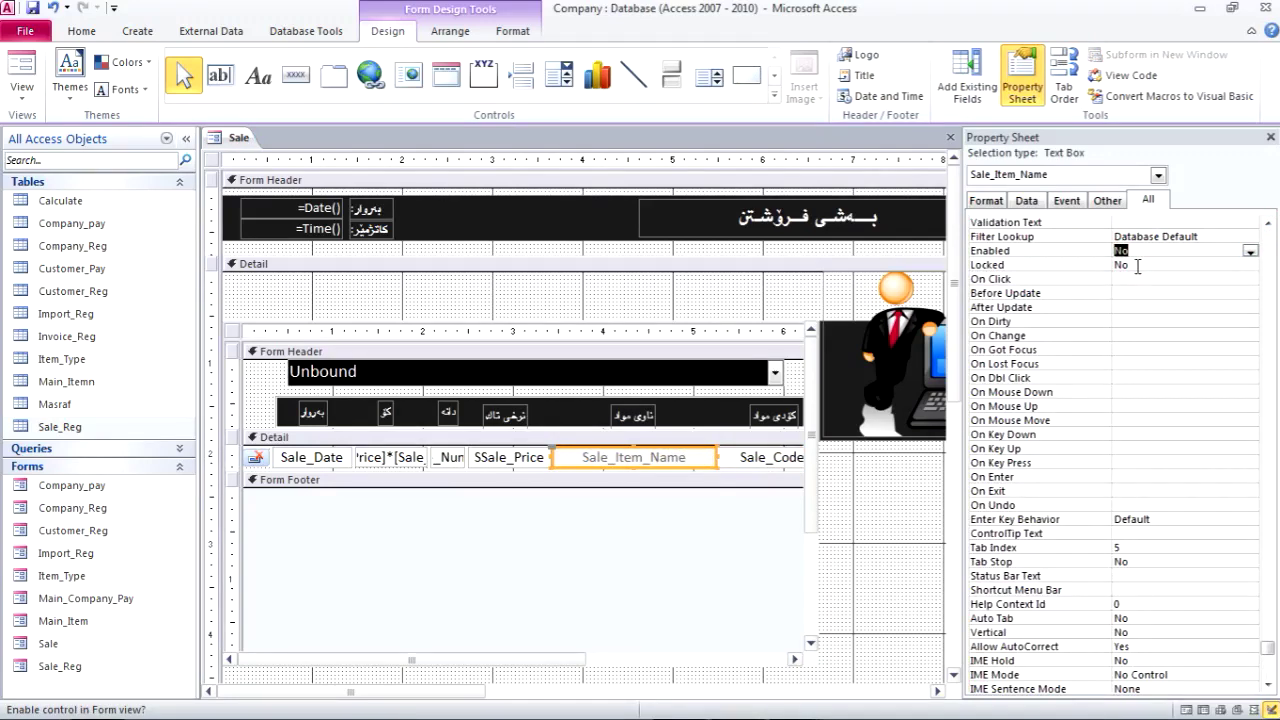
pyautogui.doubleClick(1137, 265)
# Set the SSale_Price text box's Enabled property to No and its Locked property to Yes
pyautogui.click(500, 458)
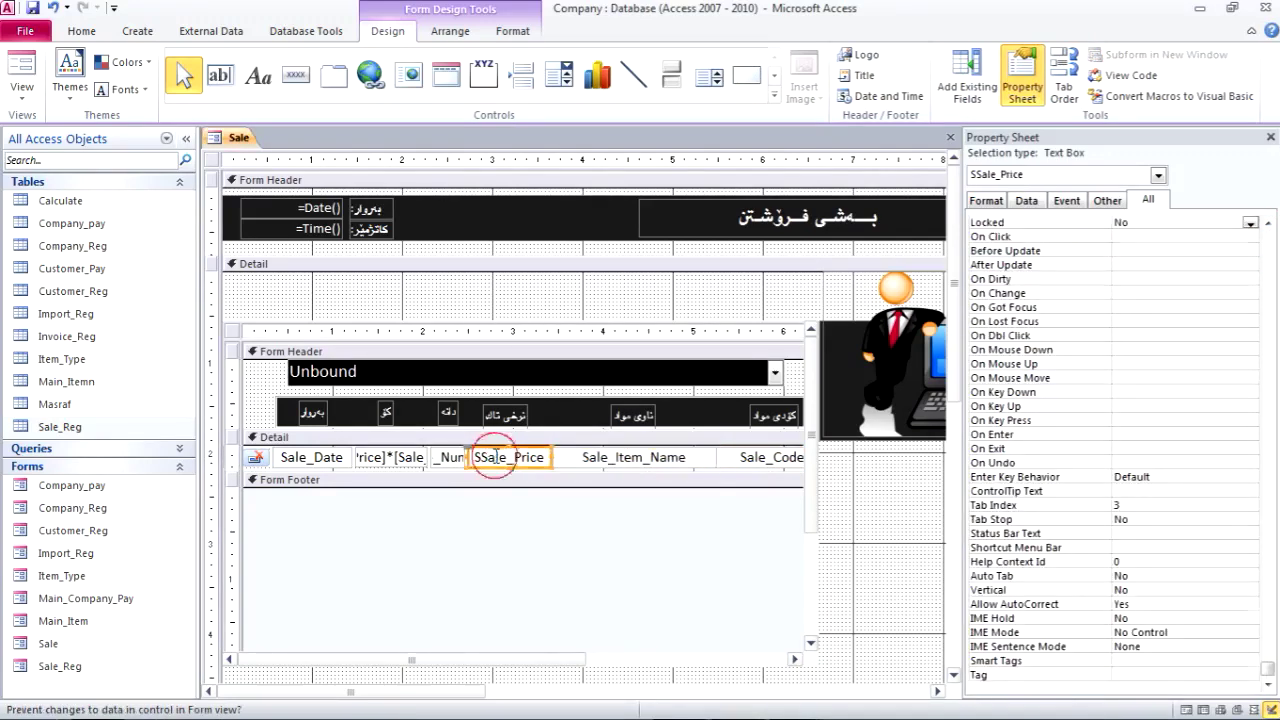
pyautogui.scroll(2, 1271, 238)
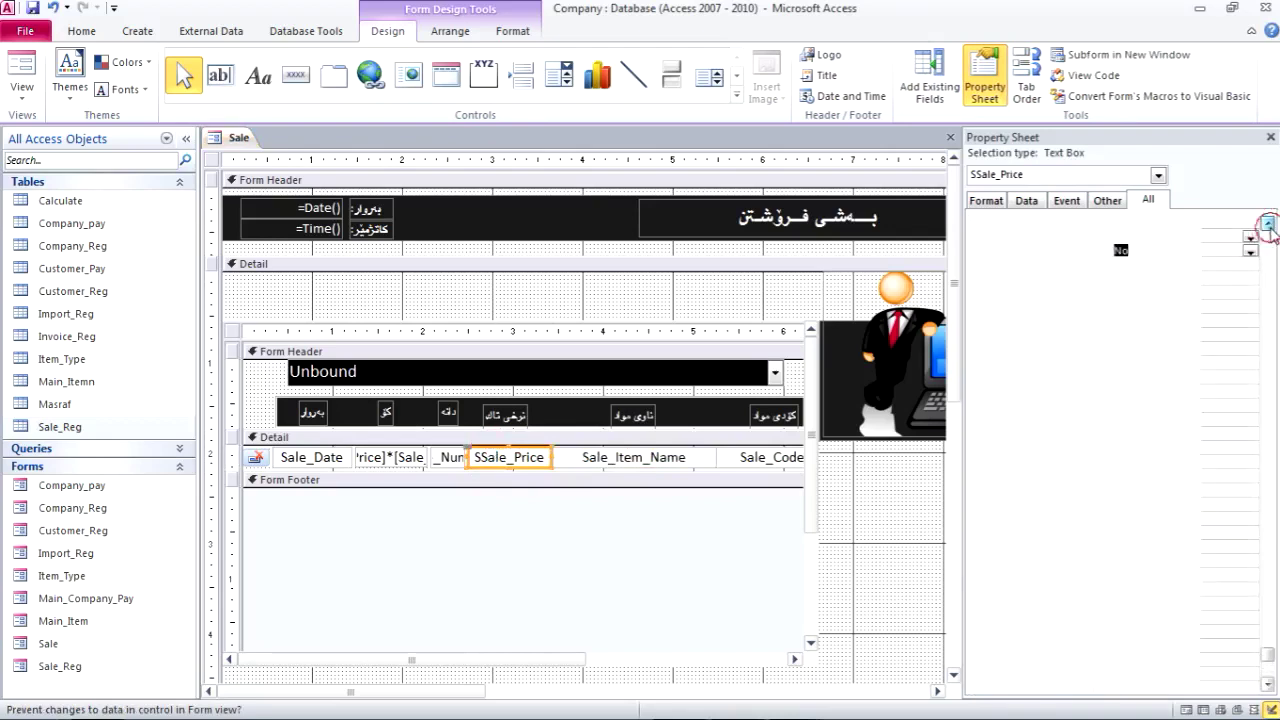
pyautogui.click(1137, 245)
pyautogui.doubleClick(1137, 251)
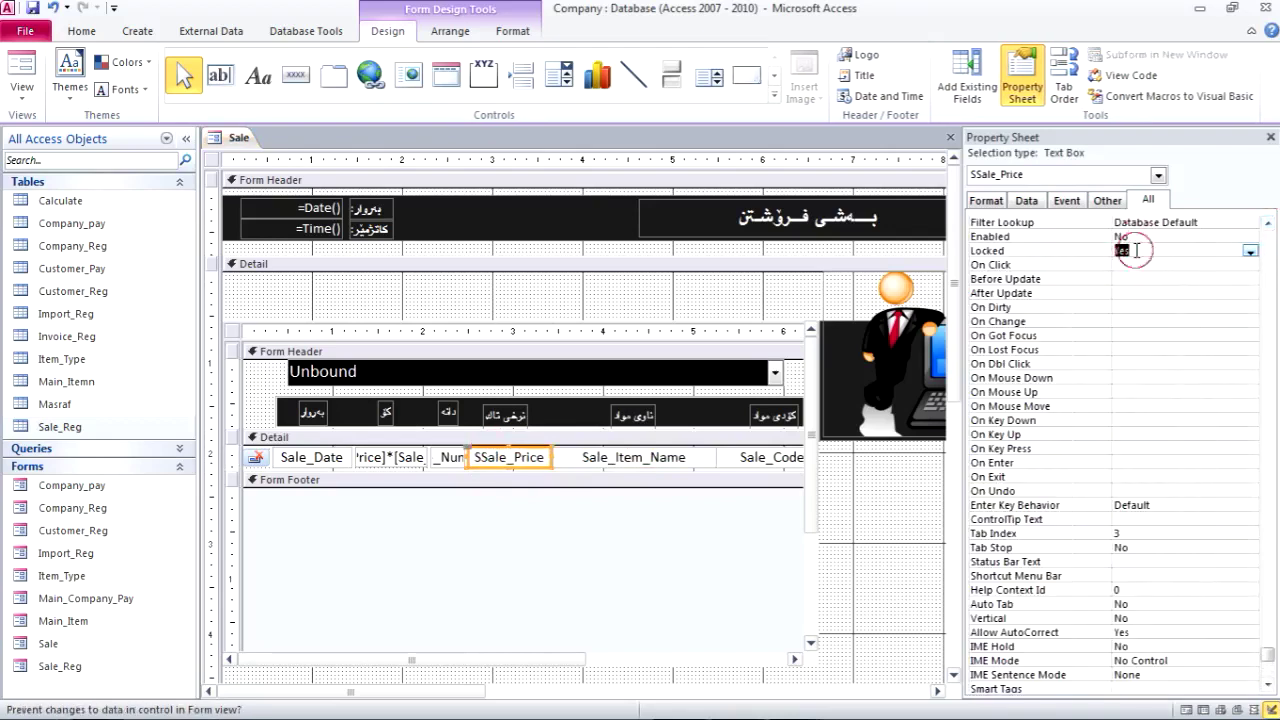
# Set the calculated total text box's Enabled property to No and its Locked property to Yes
pyautogui.click(392, 462)
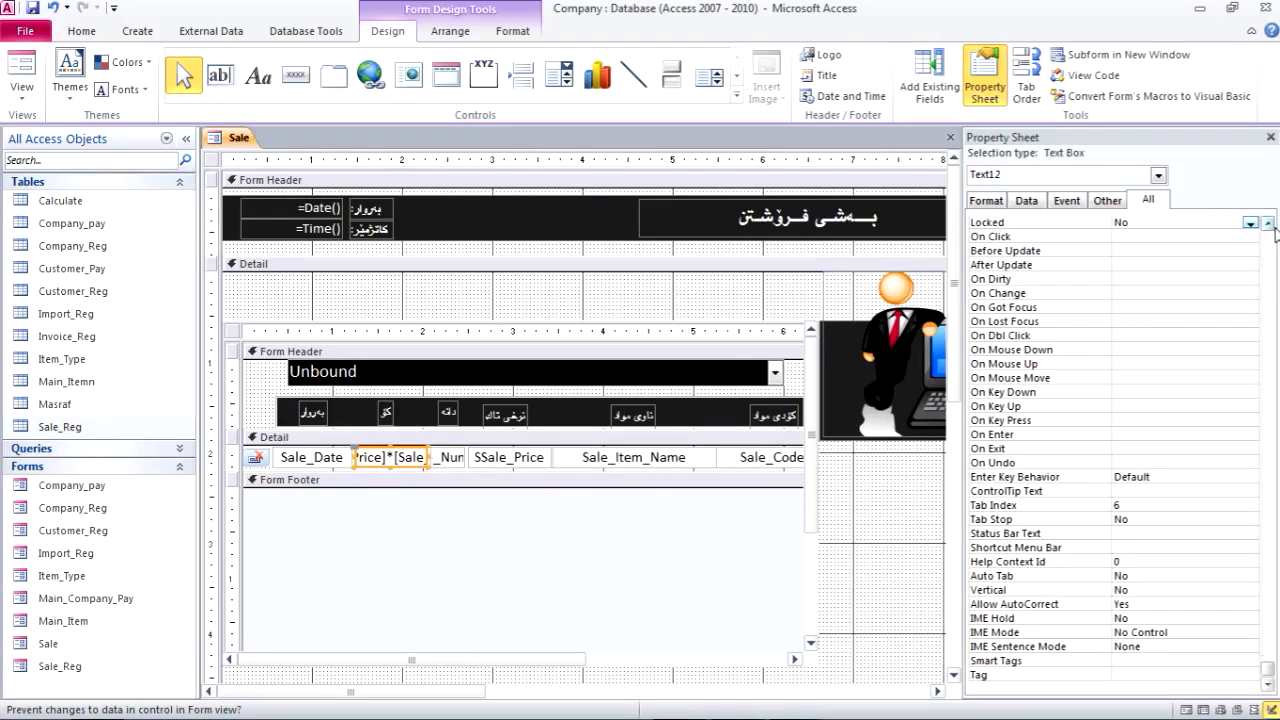
pyautogui.click(1267, 224)
pyautogui.doubleClick(1122, 237)
pyautogui.click(1145, 249)
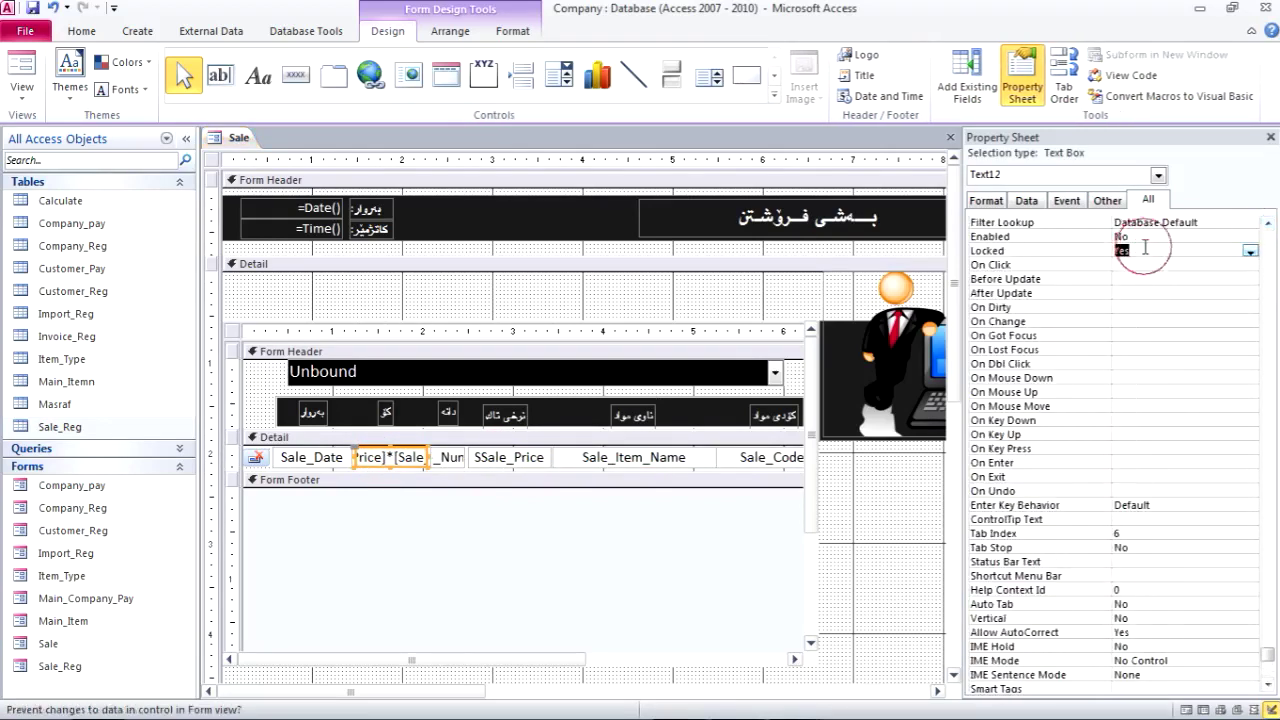
# Set the Sale_Date text box's Enabled property to No and its Locked property to Yes, and save the form
pyautogui.click(329, 462)
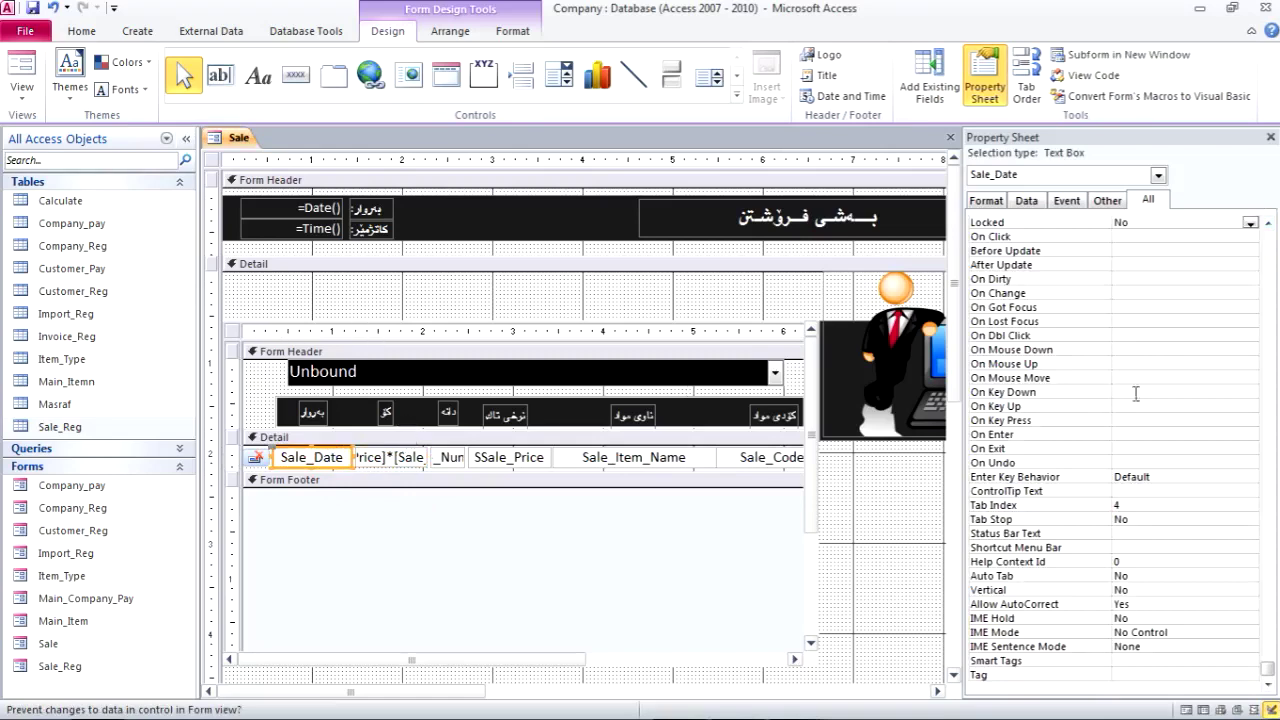
pyautogui.click(1268, 224)
pyautogui.doubleClick(1128, 251)
pyautogui.doubleClick(1130, 264)
pyautogui.click(33, 8)
# In Form View, test which sale row fields can be entered and tabbed into from the item combo box, and return to Design View
pyautogui.click(30, 65)
pyautogui.click(390, 194)
pyautogui.click(482, 190)
pyautogui.click(512, 196)
pyautogui.click(384, 205)
pyautogui.click(436, 125)
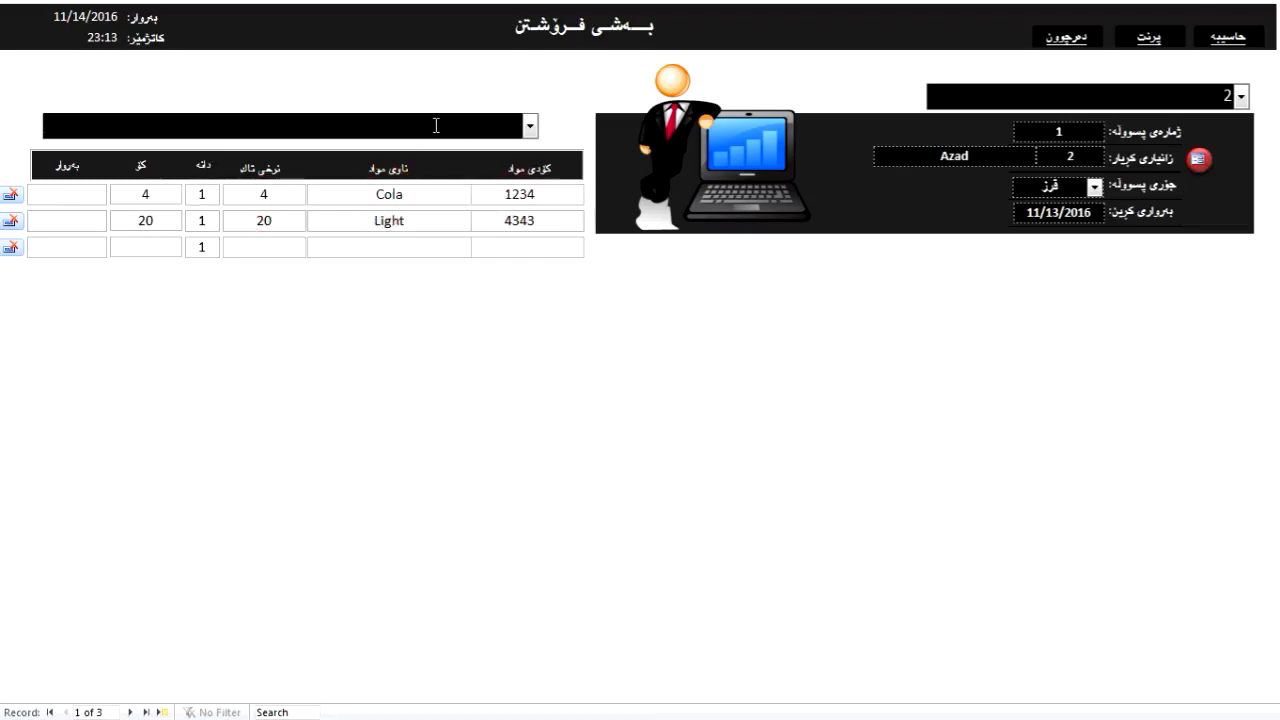
pyautogui.press('Tab')
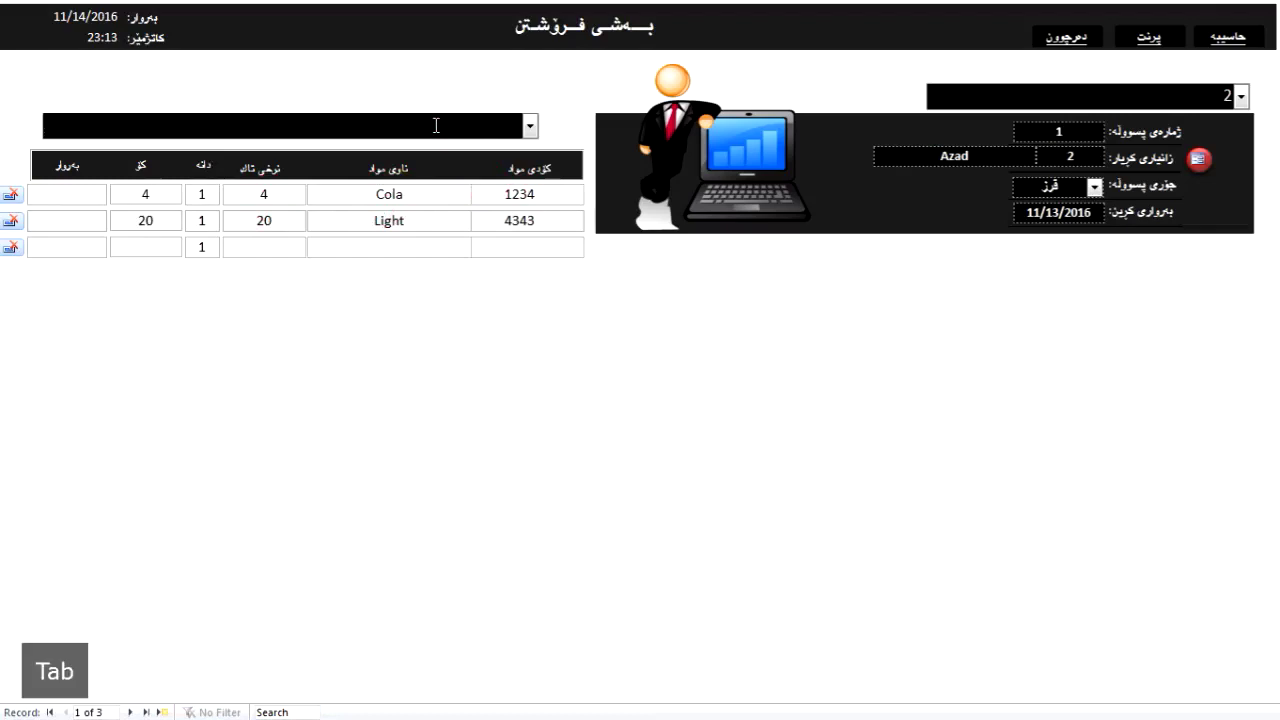
pyautogui.click(202, 194)
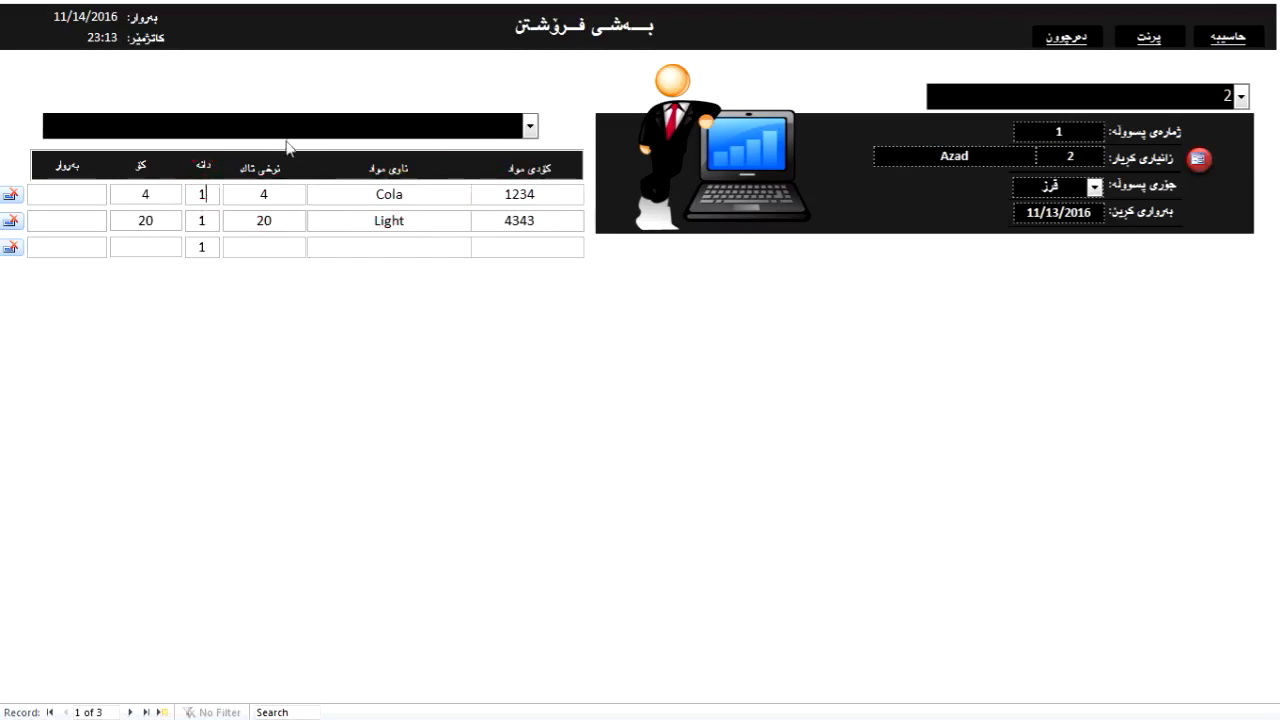
pyautogui.doubleClick(216, 194)
pyautogui.click(216, 195)
pyautogui.rightClick(311, 62)
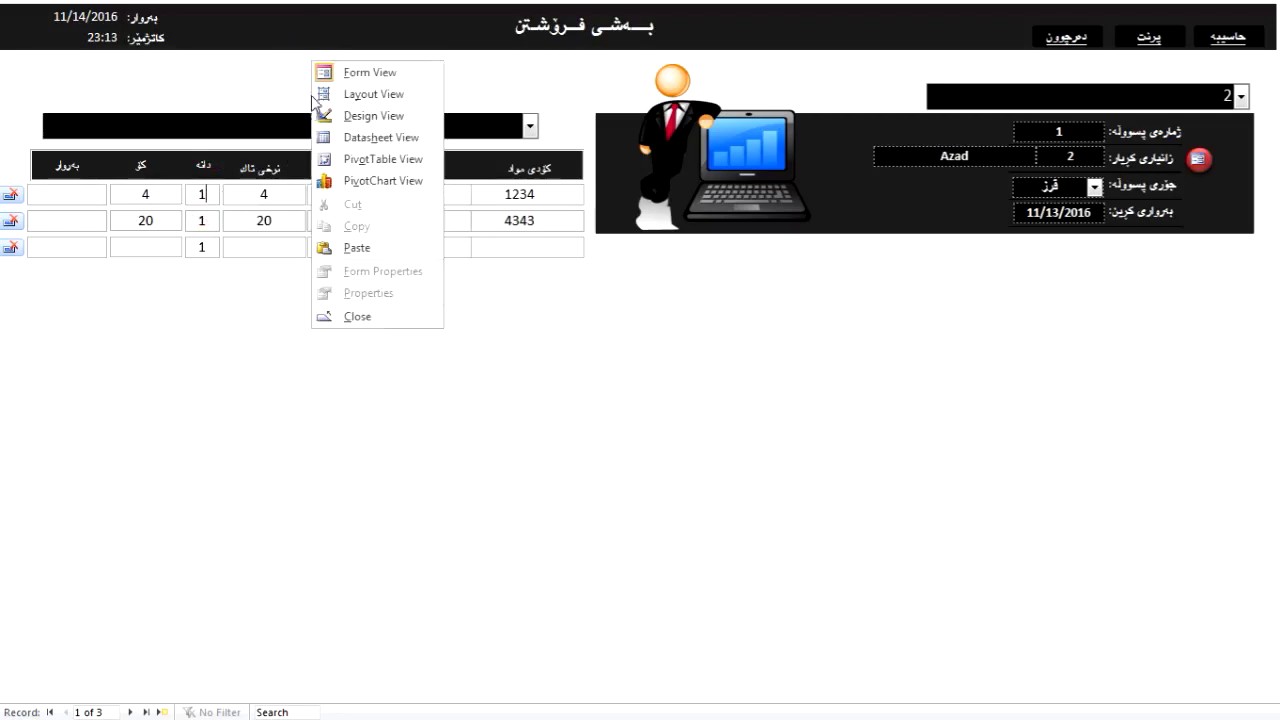
pyautogui.click(332, 118)
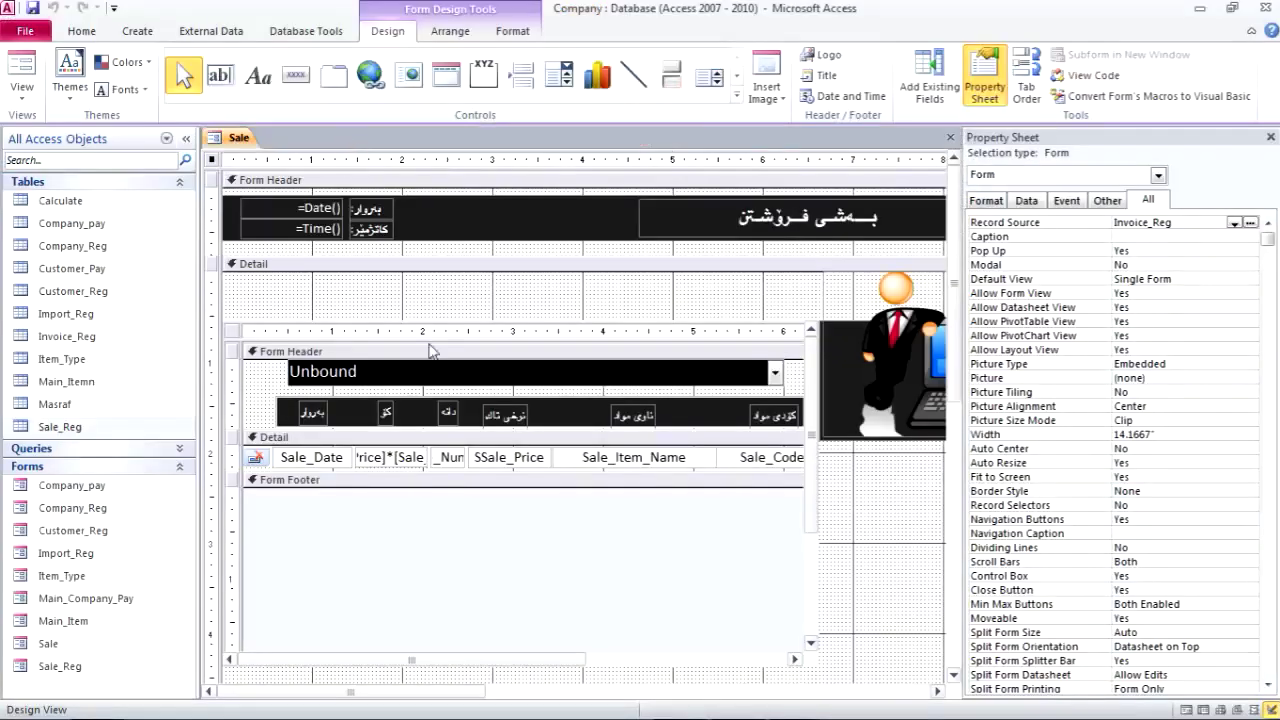
# Open the Sale_Reg table in Design View and select its Sale_Date field
pyautogui.click(312, 460)
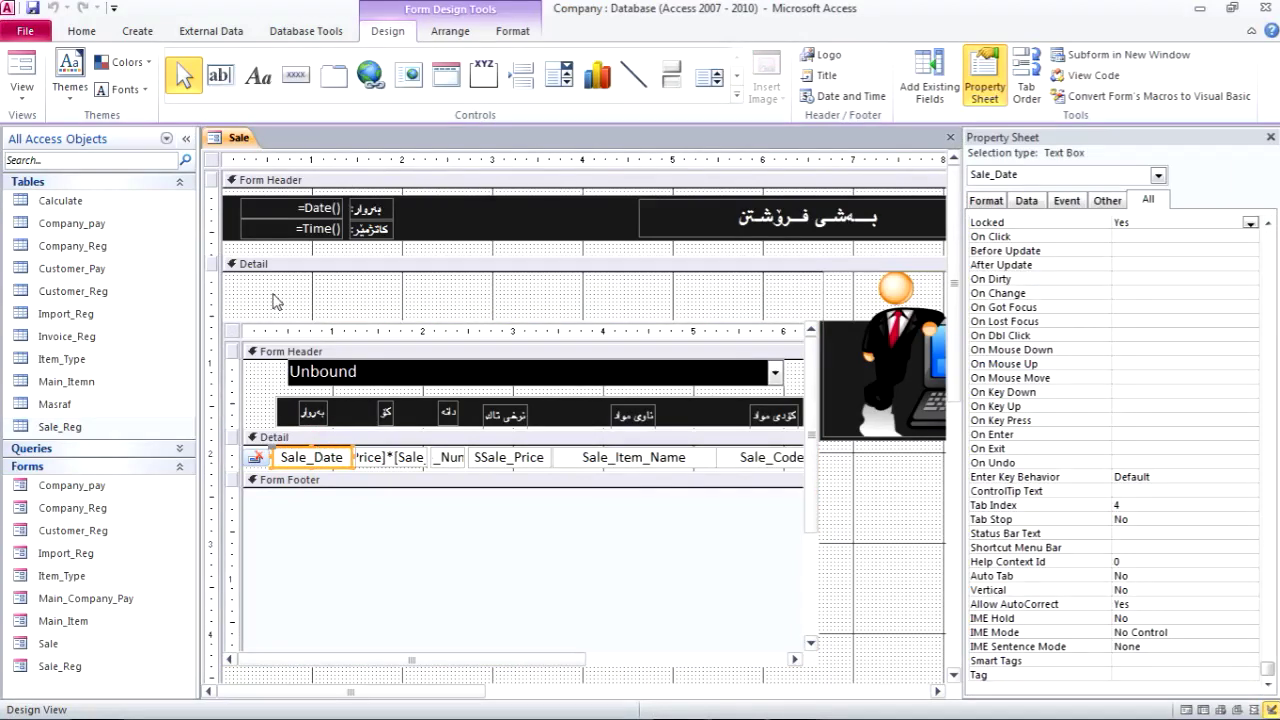
pyautogui.rightClick(73, 428)
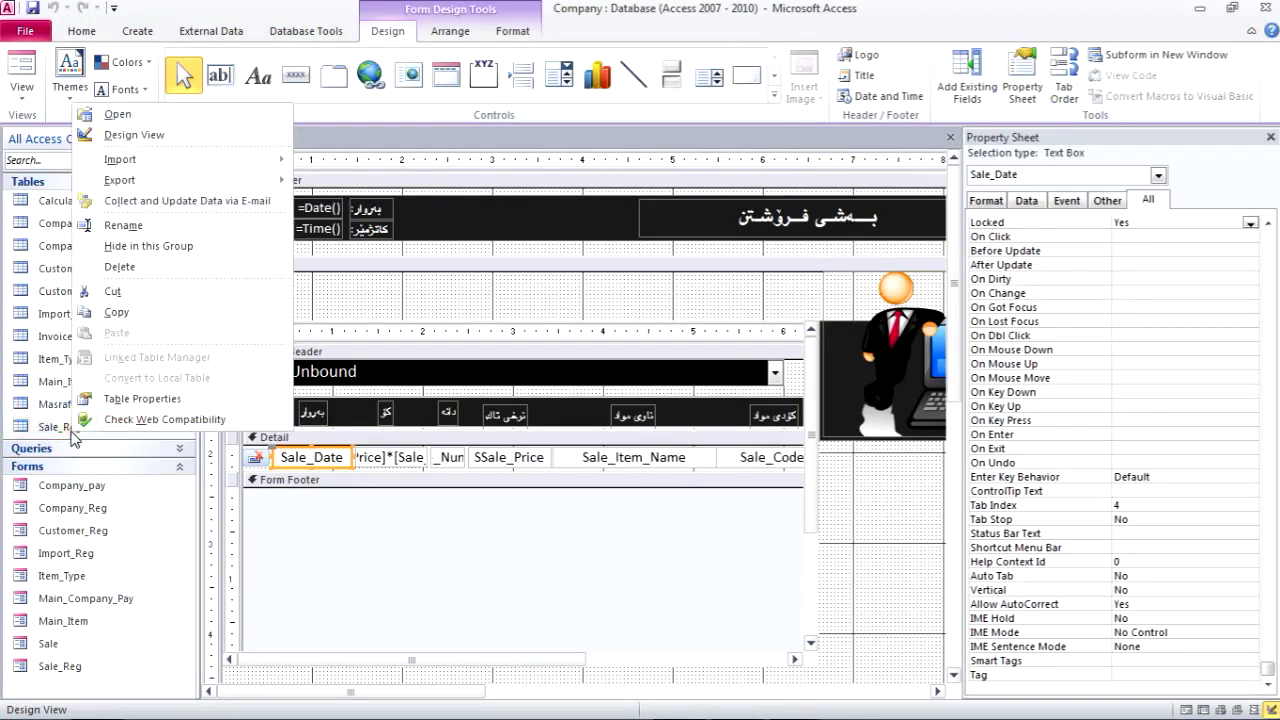
pyautogui.click(160, 142)
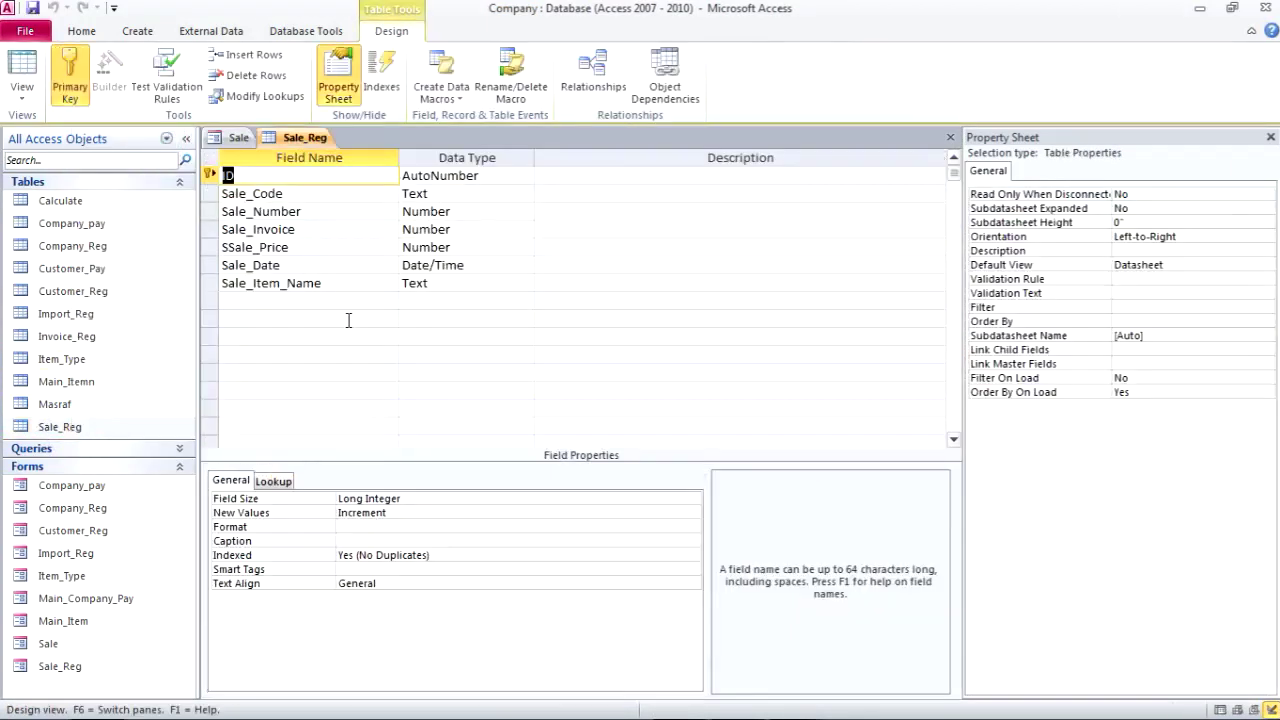
pyautogui.click(318, 266)
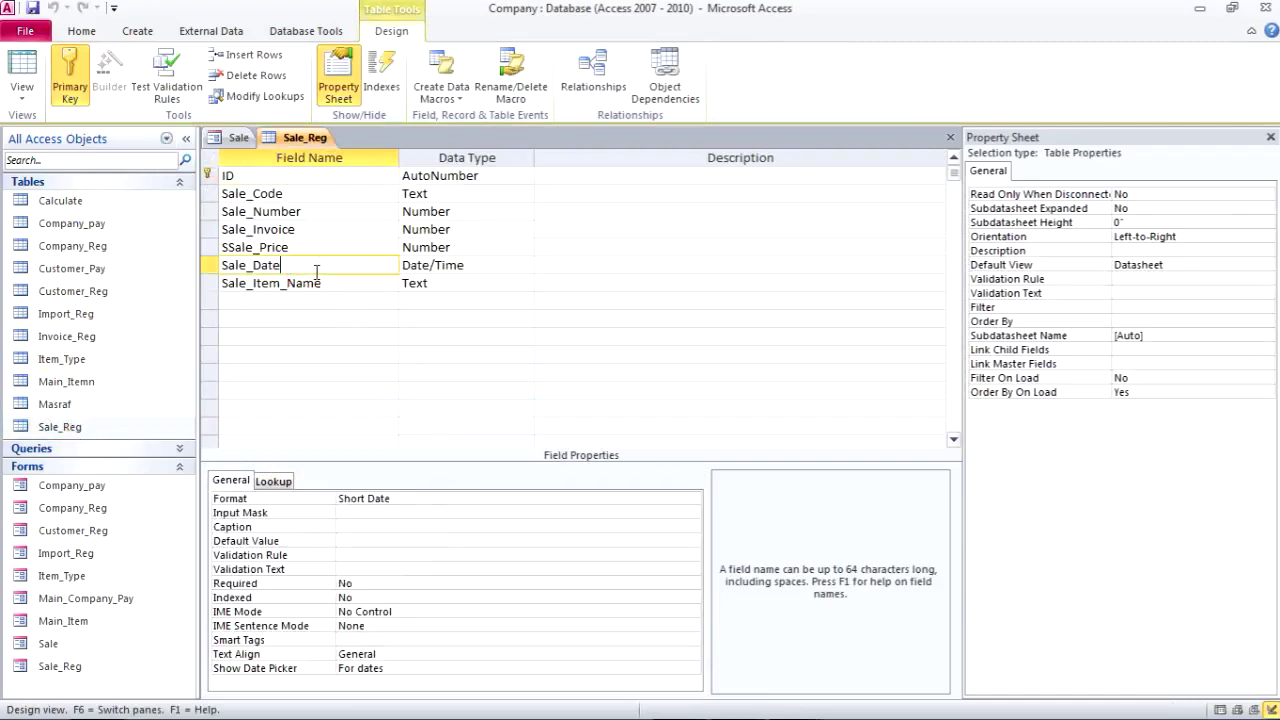
# Set the Sale_Date field's default value to =Date(), then save and close the Sale_Reg table
pyautogui.click(347, 540)
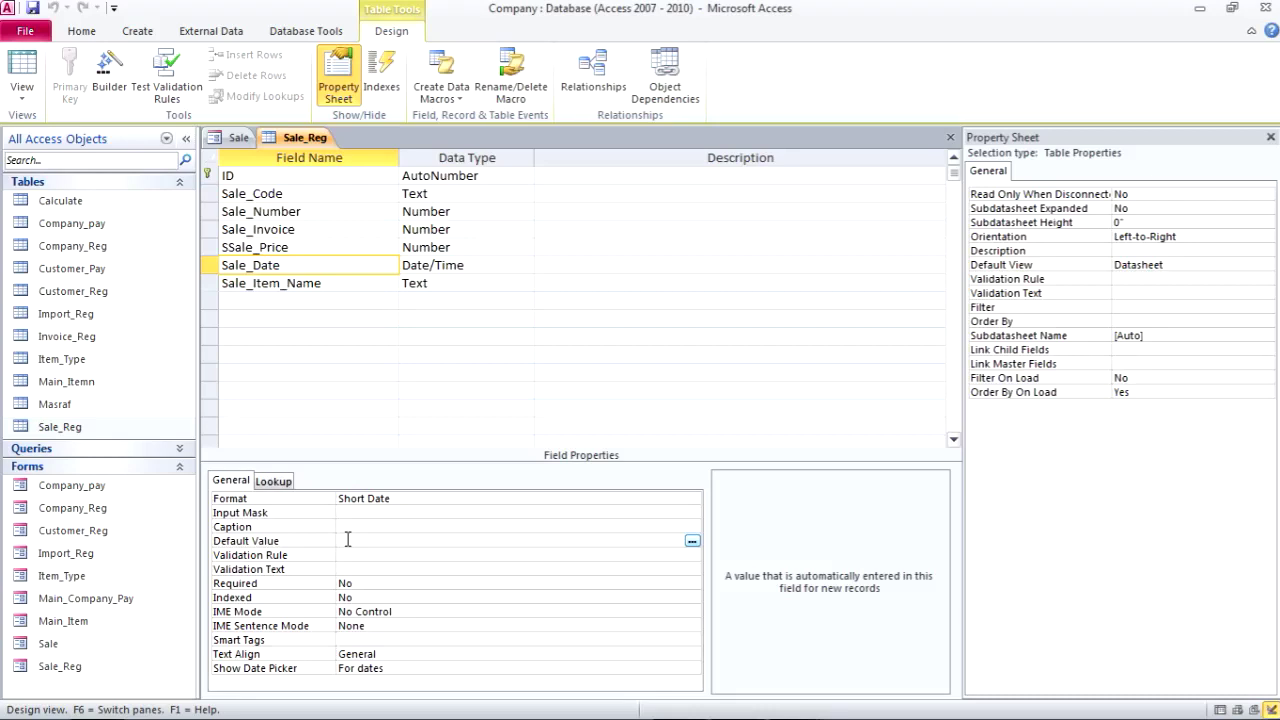
pyautogui.write('=date')
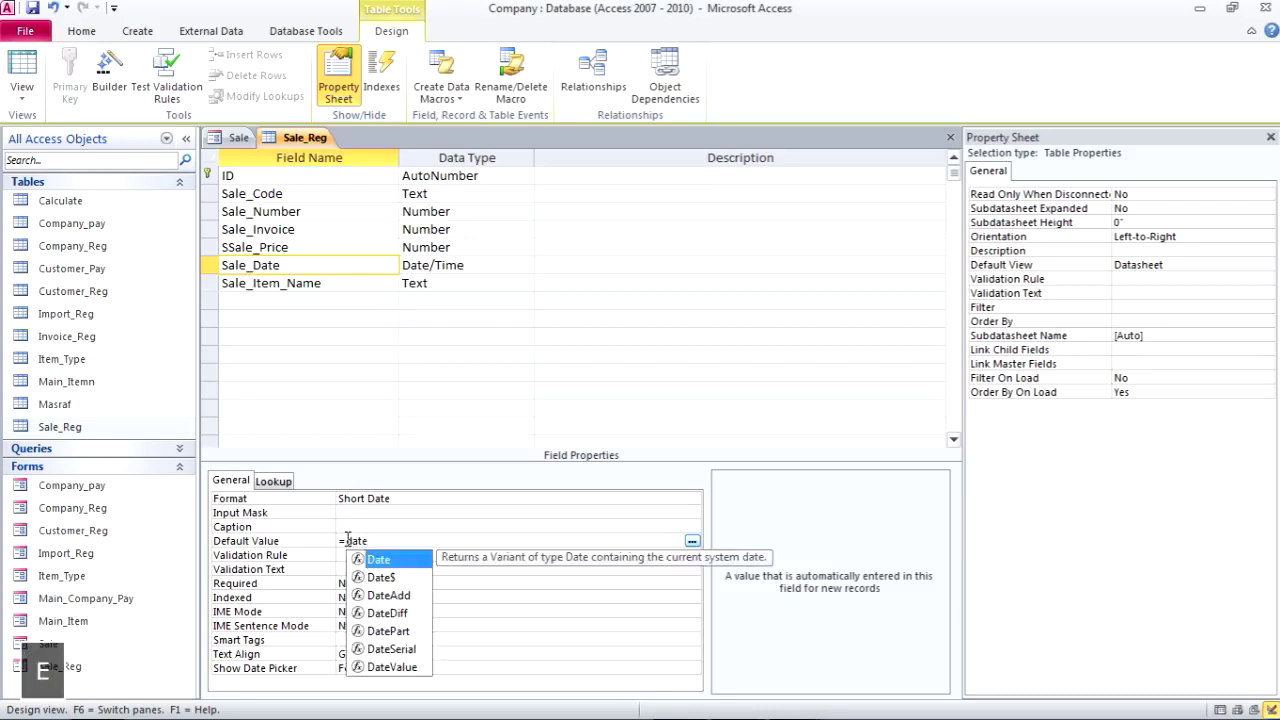
pyautogui.doubleClick(392, 561)
pyautogui.write('()')
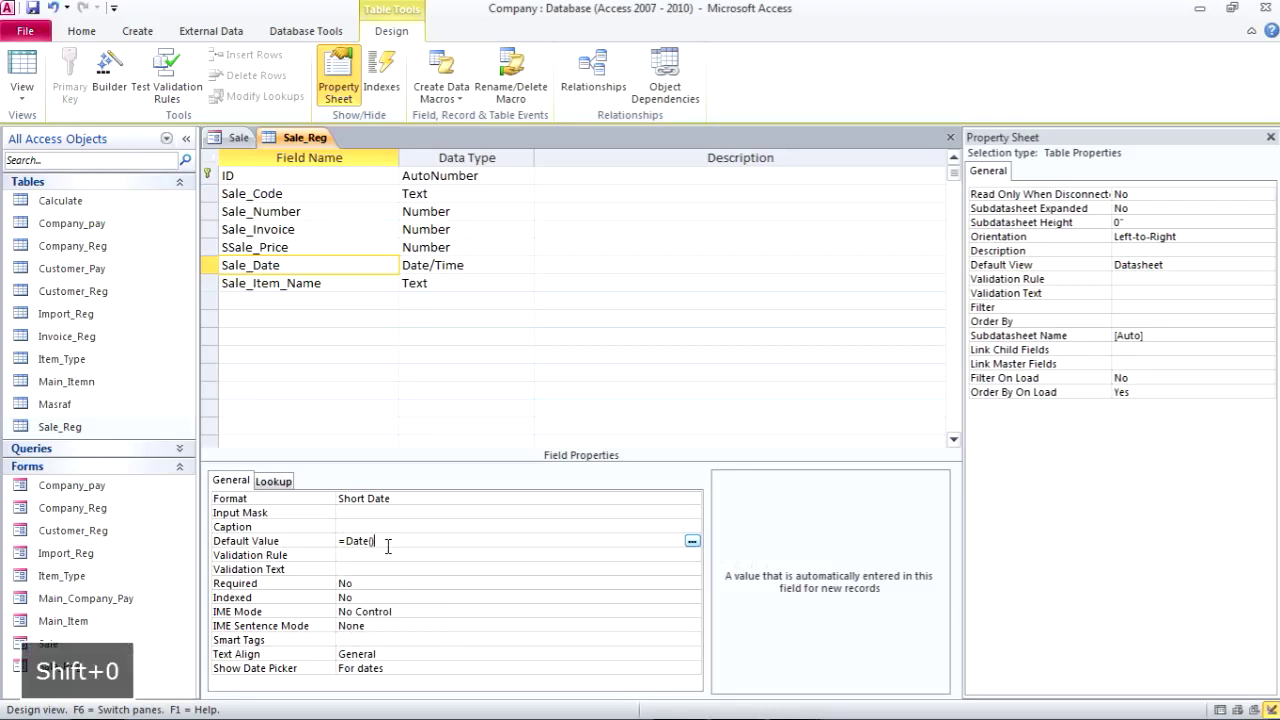
pyautogui.click(386, 555)
pyautogui.click(372, 540)
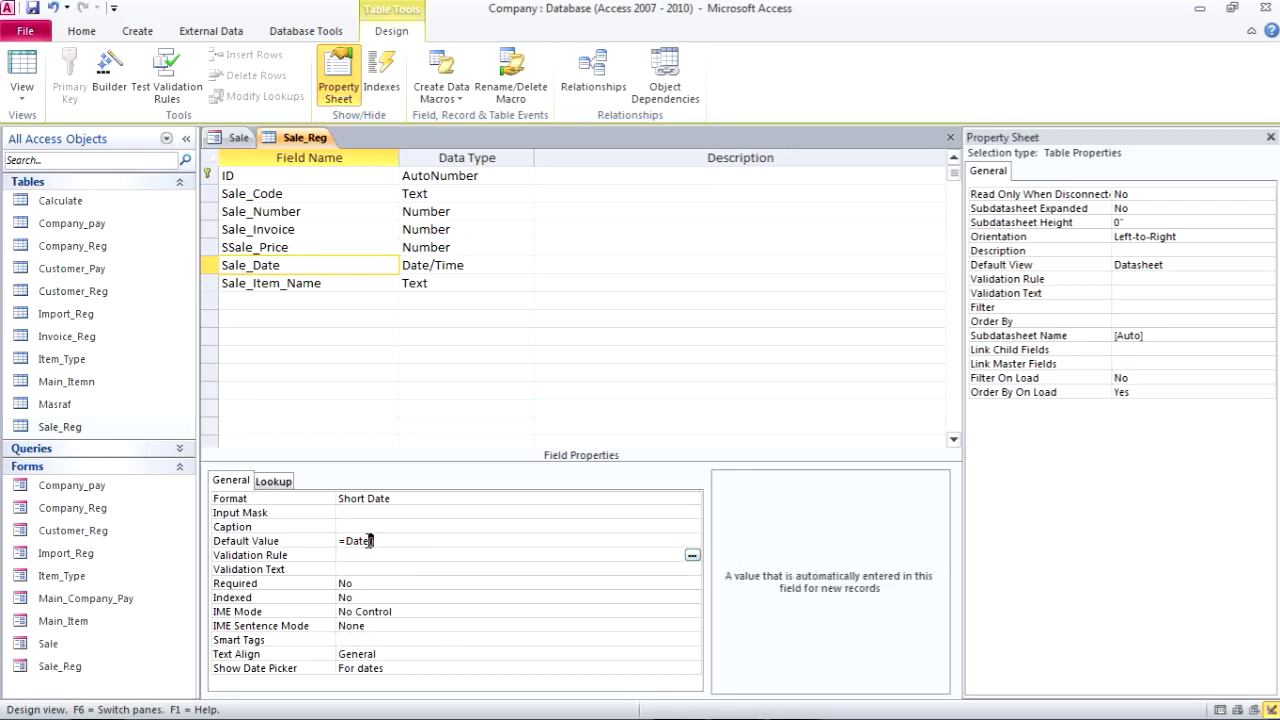
pyautogui.write('()')
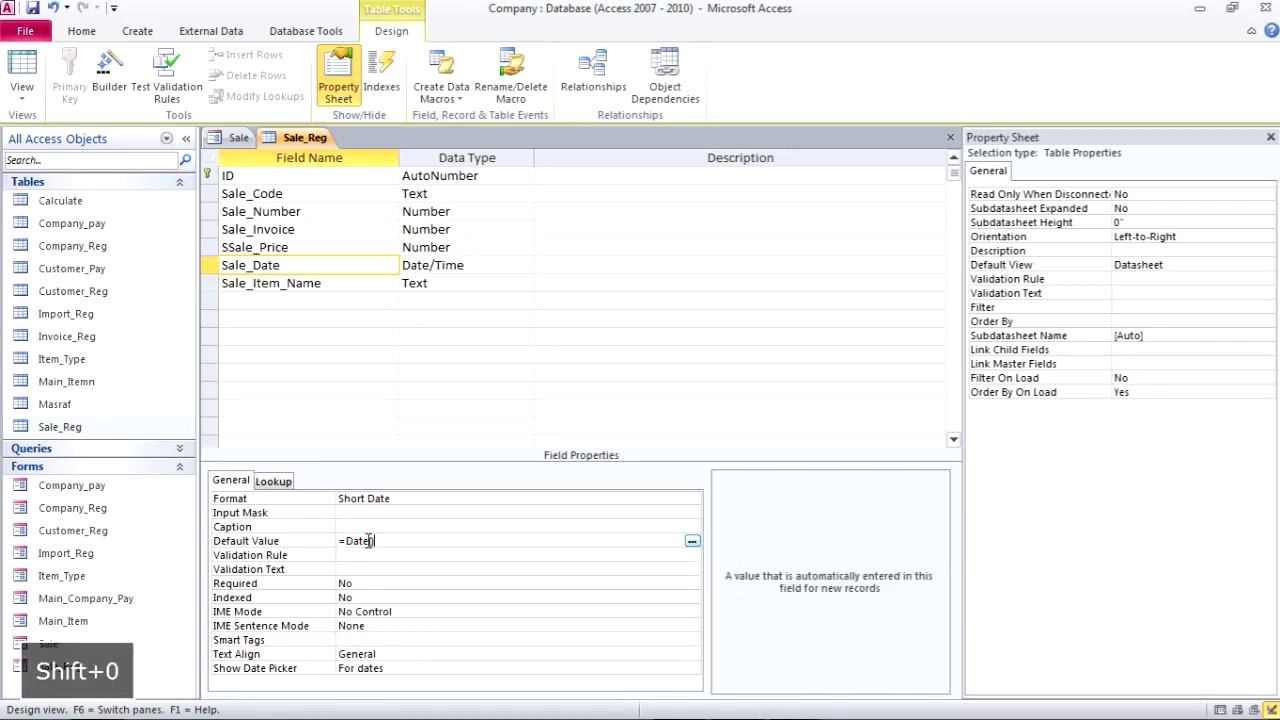
pyautogui.click(395, 555)
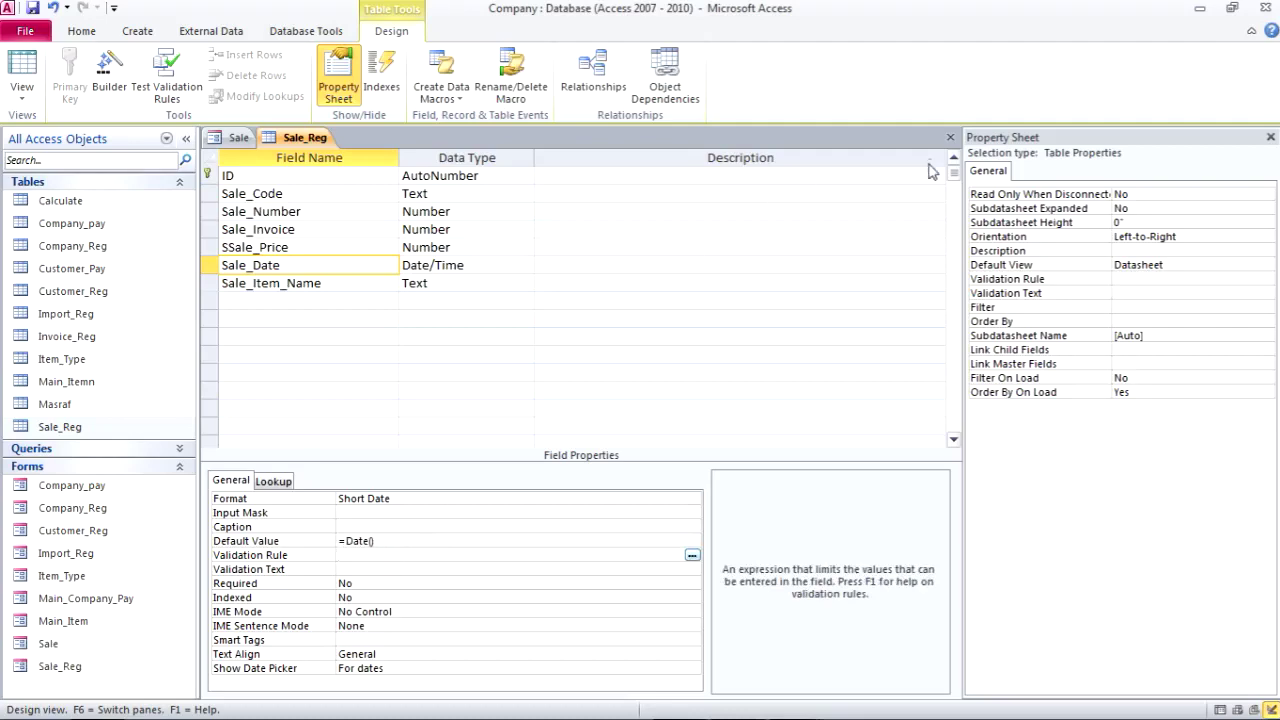
pyautogui.click(33, 9)
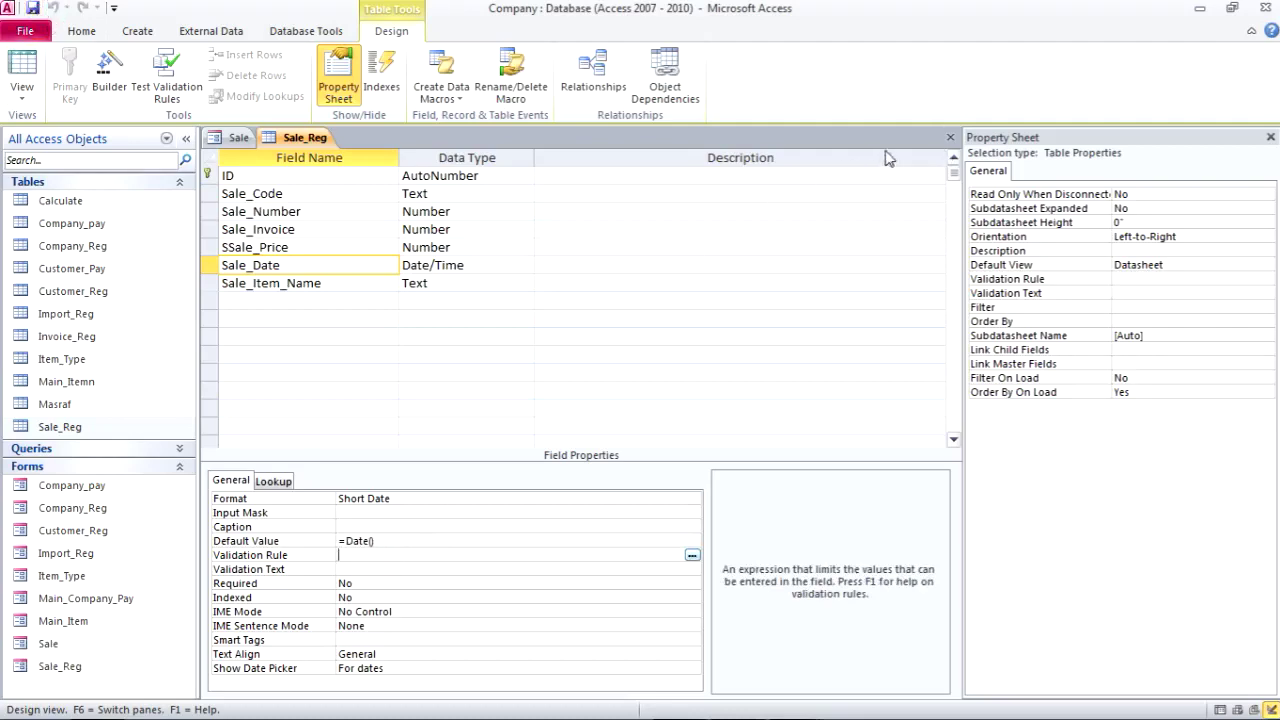
pyautogui.click(950, 137)
# In Form View, delete the undated Cola and Light rows from the sale list and confirm both deletions
pyautogui.click(24, 62)
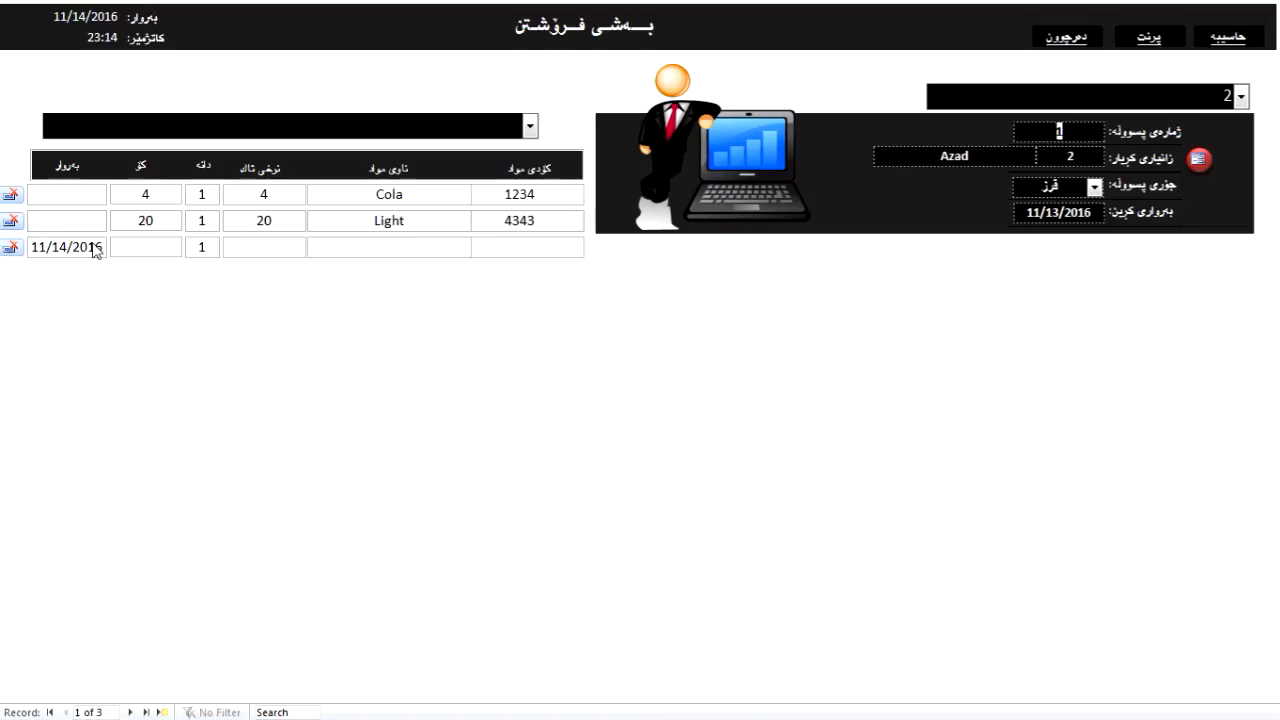
pyautogui.click(11, 197)
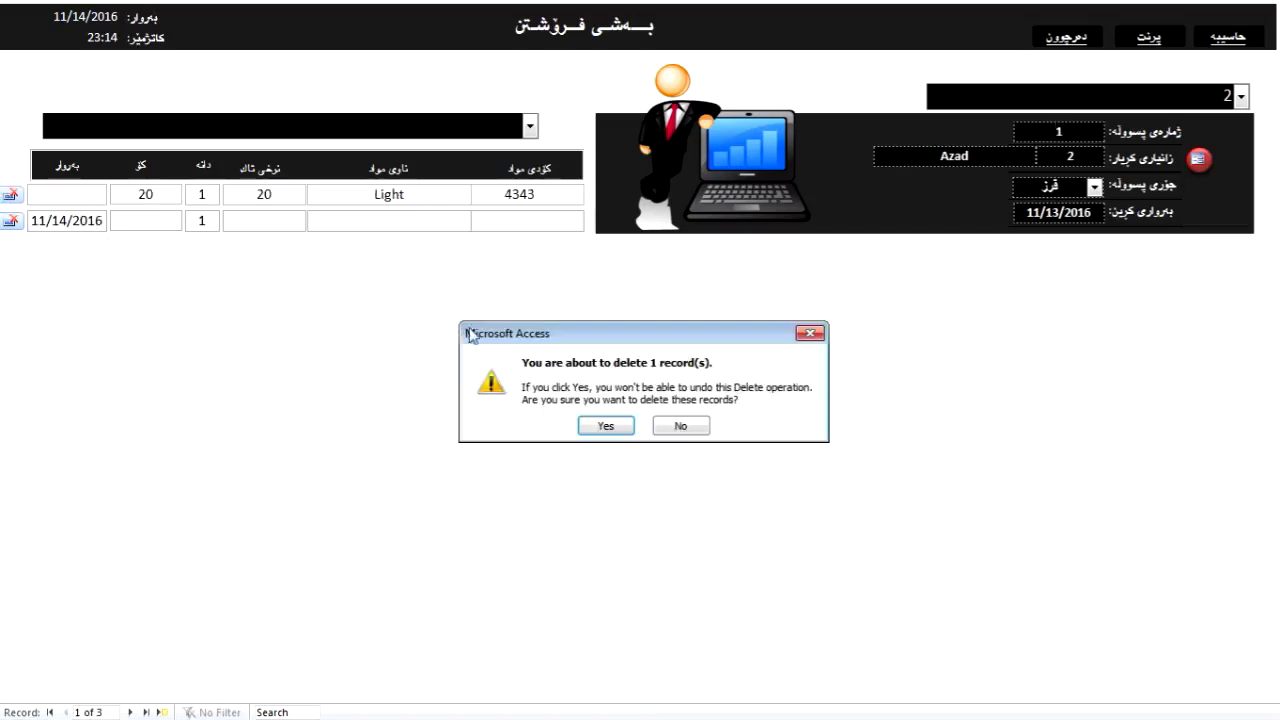
pyautogui.click(590, 427)
pyautogui.click(14, 195)
pyautogui.click(600, 428)
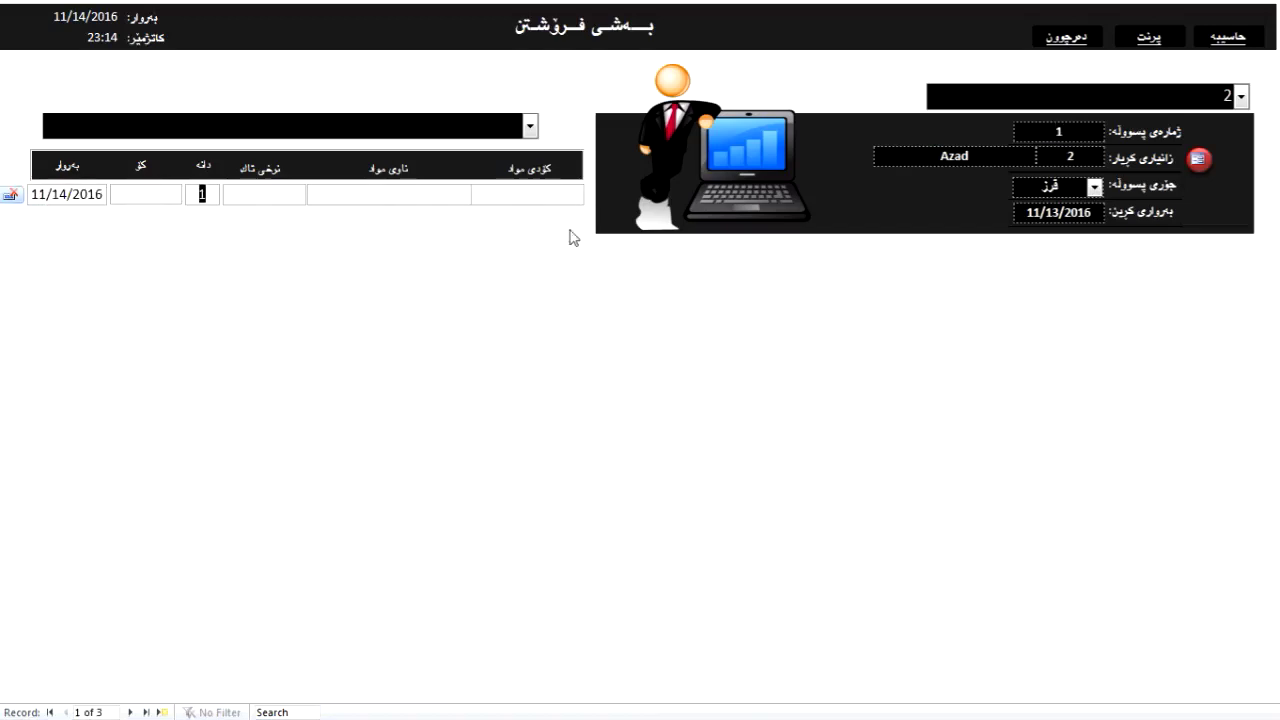
# Add Cola and Light back as sale rows by picking them in the item combo box
pyautogui.click(530, 126)
pyautogui.click(520, 152)
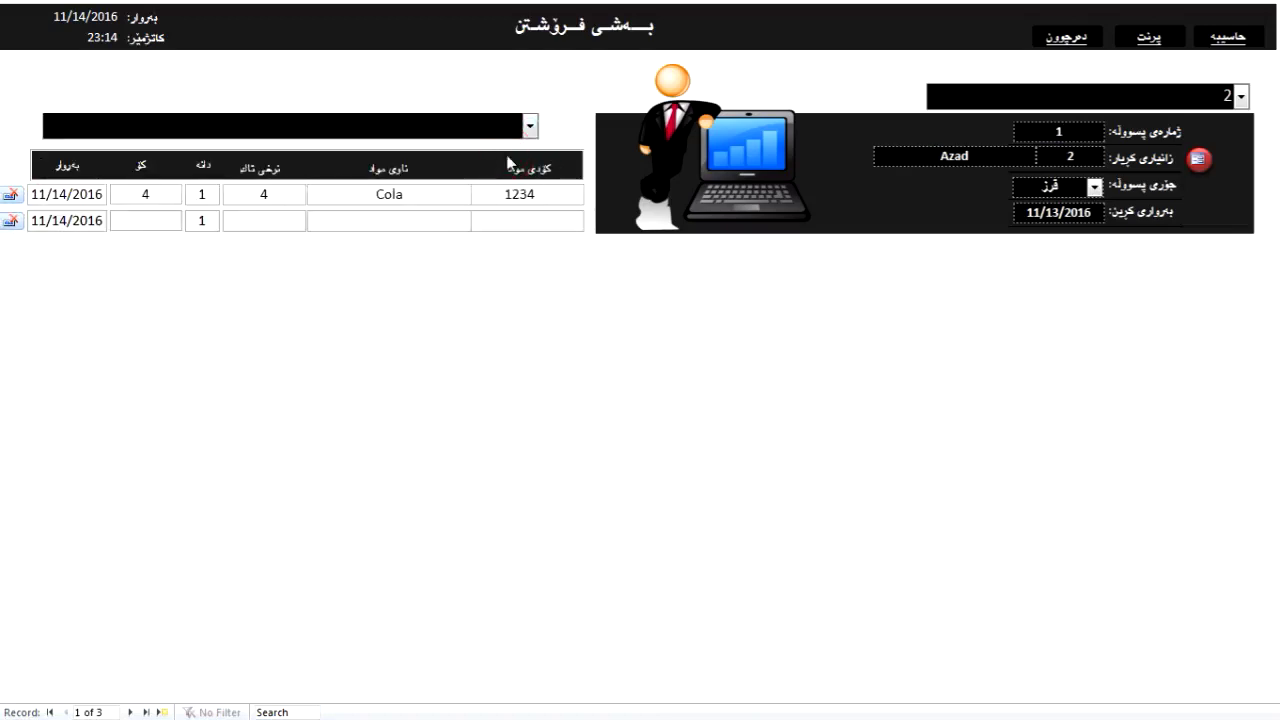
pyautogui.click(530, 126)
pyautogui.click(488, 176)
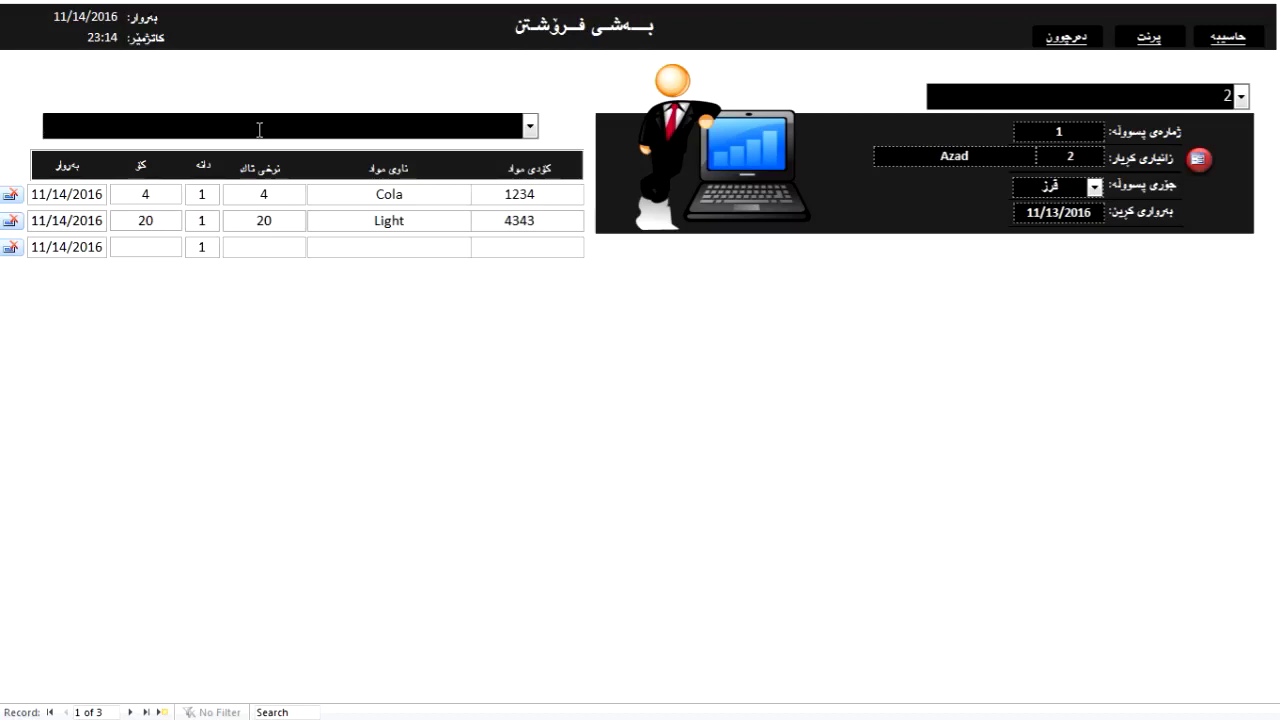
# Check that the quantity fields of the Cola and Light rows can be entered, returning to the item combo box
pyautogui.click(200, 194)
pyautogui.click(178, 122)
pyautogui.doubleClick(202, 225)
pyautogui.click(210, 124)
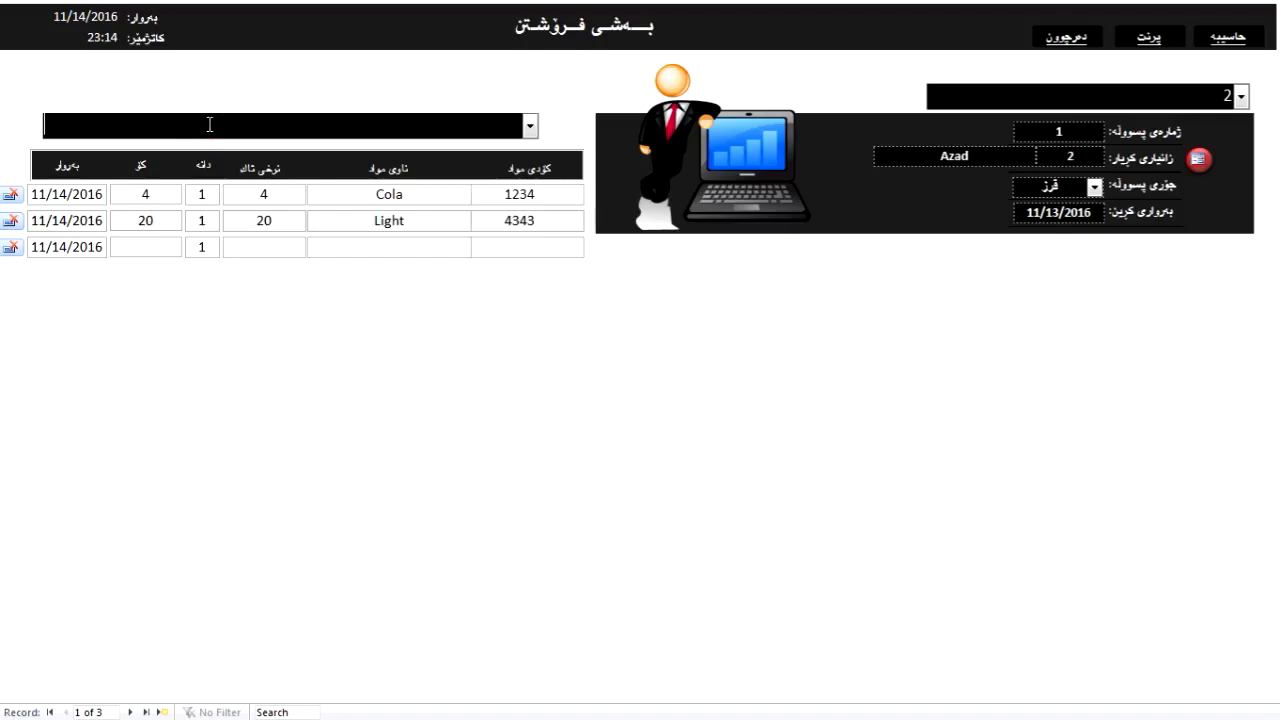